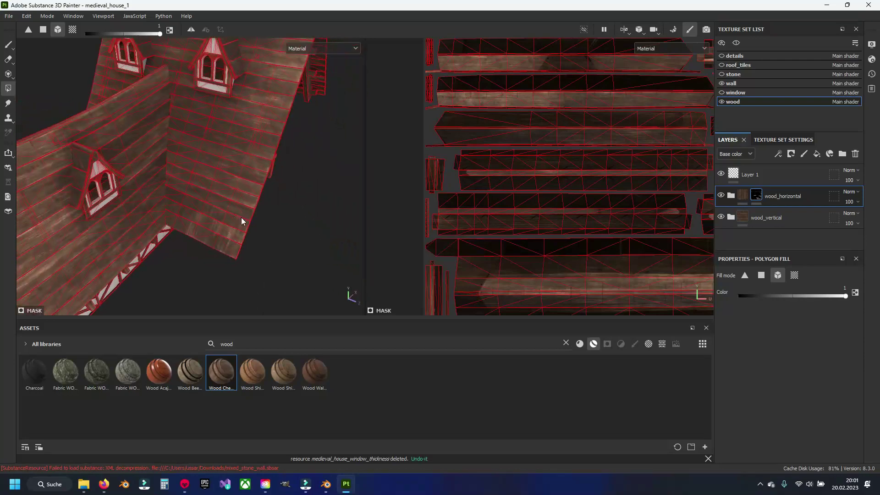
- With the Paint tool, orbit to the round-window facade and enable the details texture set
click(7, 44)
mouse_move(183, 243)
alt+mouse_down()
mouse_move(255, 183)
mouse_move(247, 221)
mouse_move(229, 192)
mouse_move(275, 193)
alt+mouse_up()
scroll(229, 188, up, 3)
scroll(232, 183, up, 1)
scroll(232, 183, down, 3)
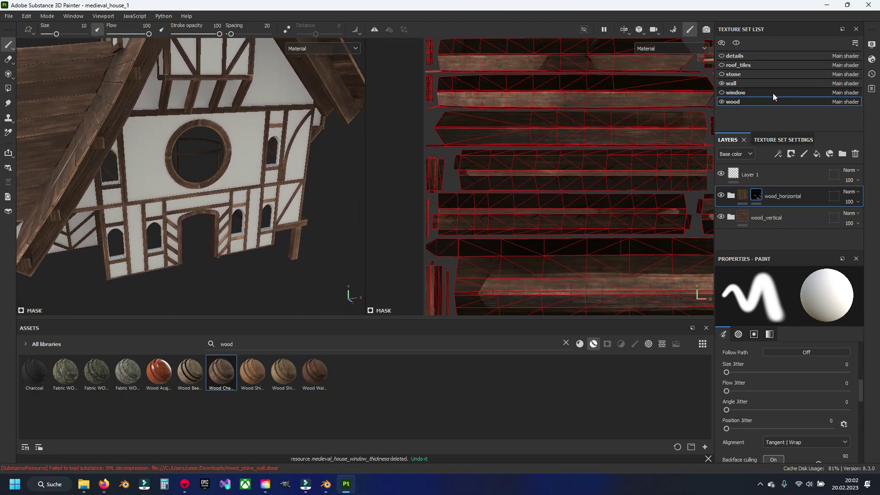
mouse_move(199, 159)
alt+mouse_down()
mouse_move(190, 173)
mouse_move(201, 177)
alt+mouse_up()
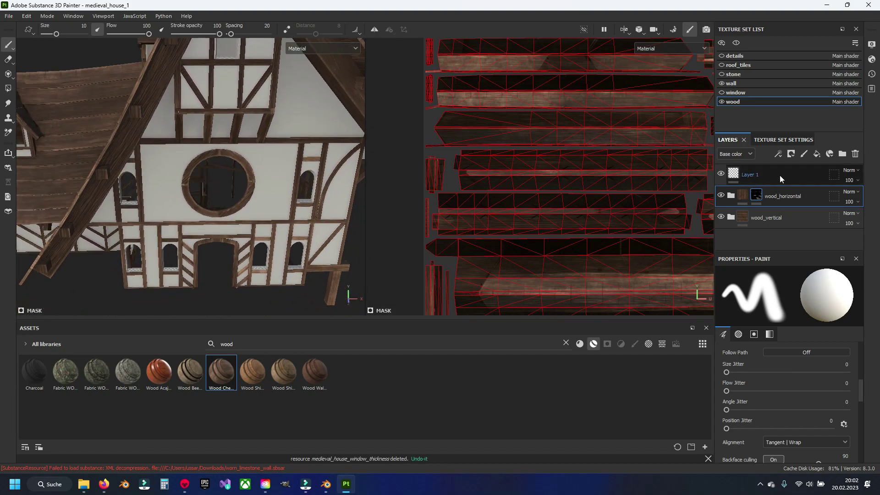
click(721, 55)
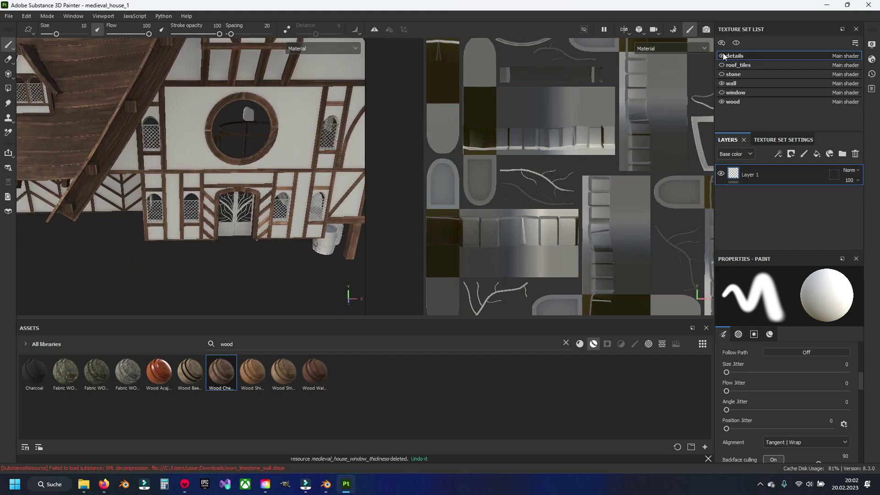
- Toggle the details set's visibility and change the asset search from 'wood' to 'metal'
click(721, 56)
click(722, 56)
alt+drag(392, 148, 219, 198)
scroll(219, 198, up, 3)
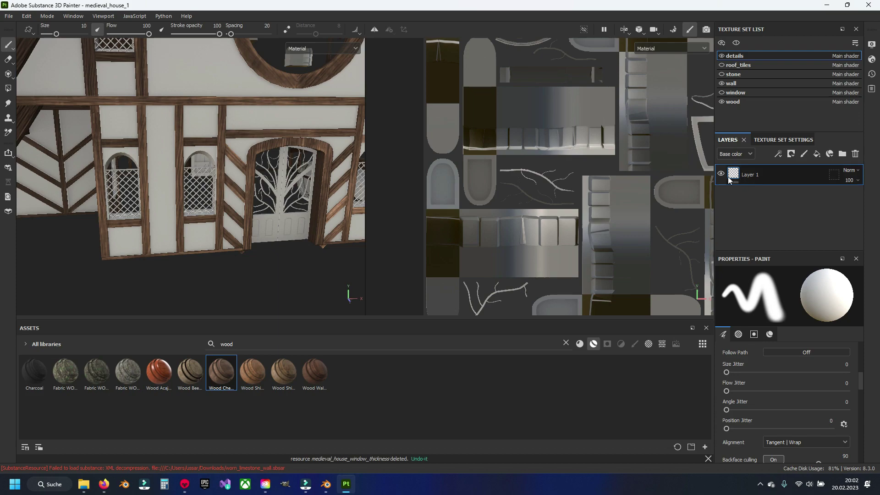
click(566, 344)
click(579, 344)
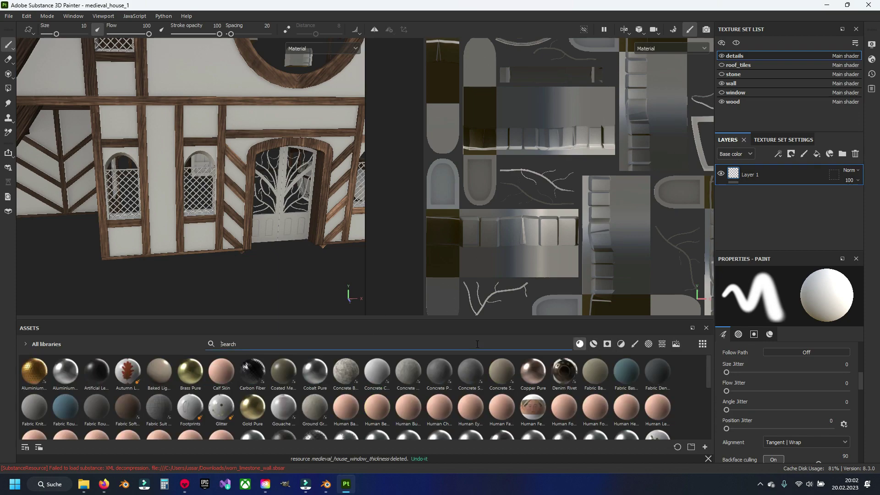
text(metal)
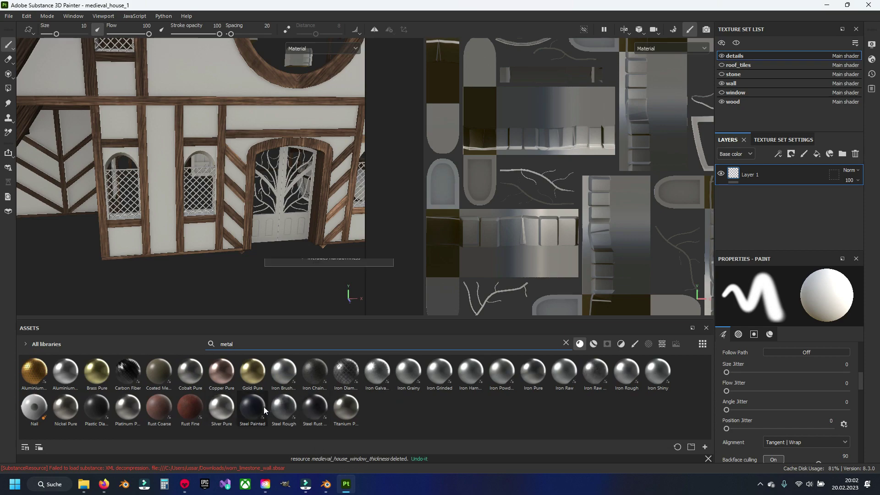
mouse_move(313, 411)
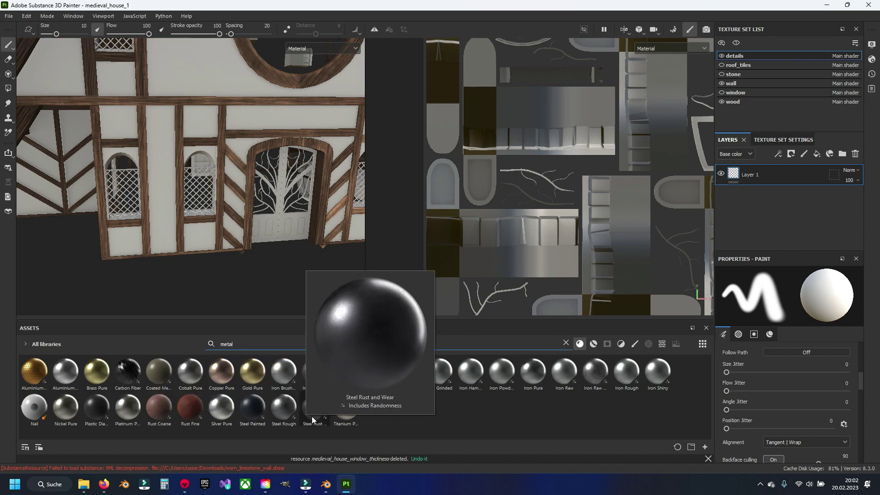
- Add a Steel Painted fill layer to the details set with black Paint Color
mouse_move(254, 413)
mouse_down()
mouse_move(731, 216)
mouse_move(772, 212)
mouse_up()
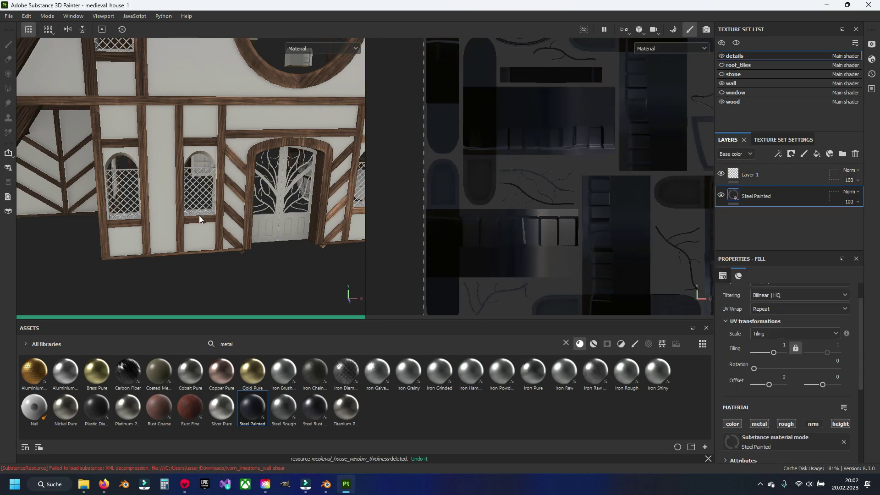
alt+drag(199, 215, 206, 221)
scroll(205, 222, up, 3)
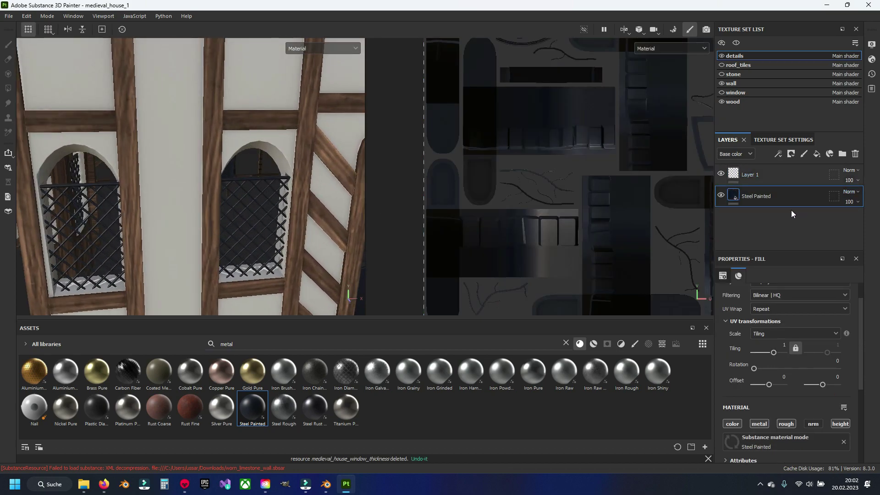
scroll(765, 458, down, 5)
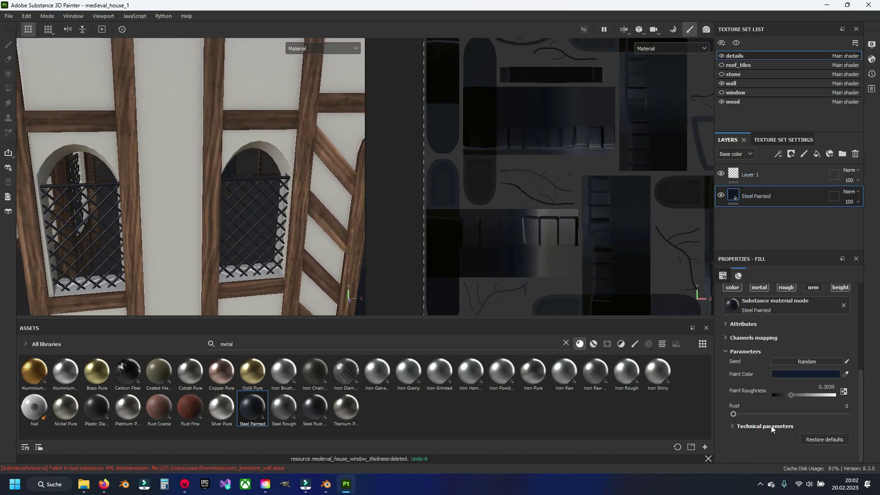
click(805, 374)
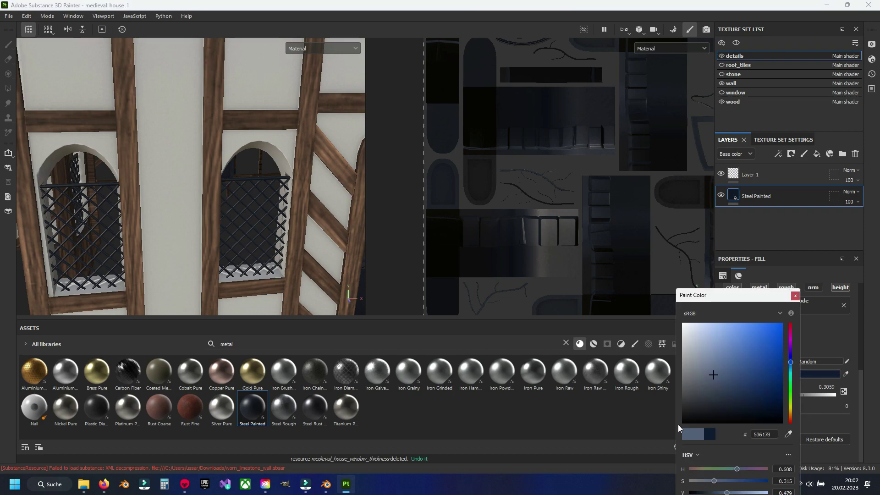
click(796, 294)
- Bring up the Steel Painted layer's context menu to add a mask
right_click(779, 196)
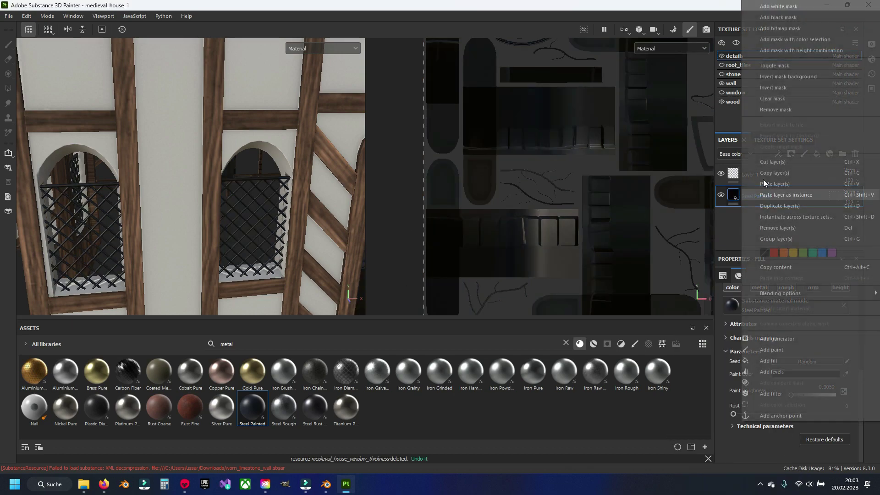
key(Escape)
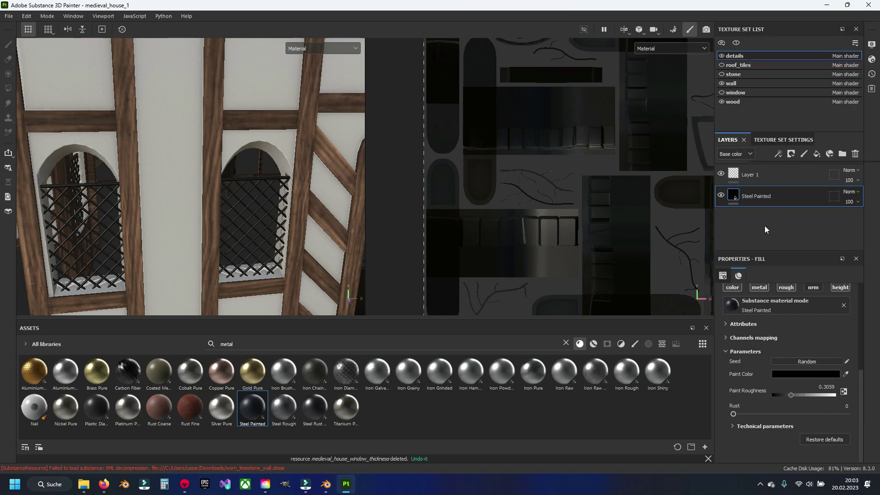
right_click(779, 196)
- Add a black mask to Steel Painted and enlarge the UV islands in the 2D view
click(775, 15)
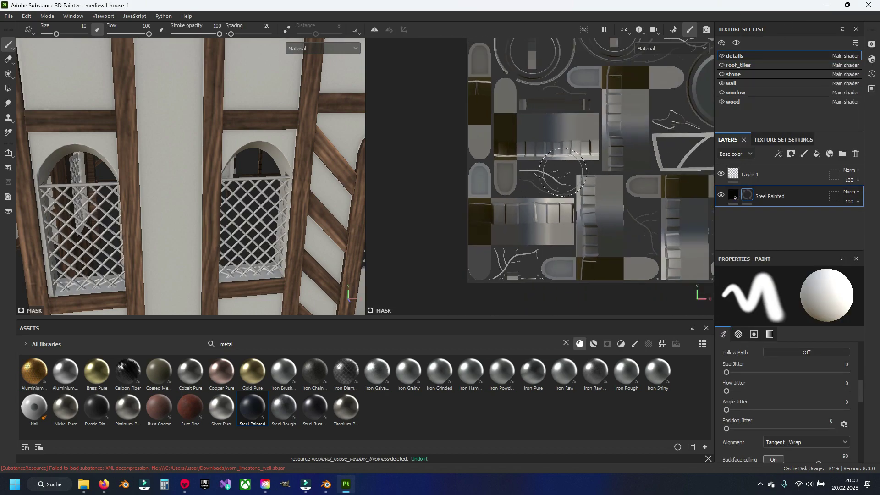
scroll(571, 159, up, 2)
middle_drag(572, 158, 573, 197)
scroll(572, 197, up, 2)
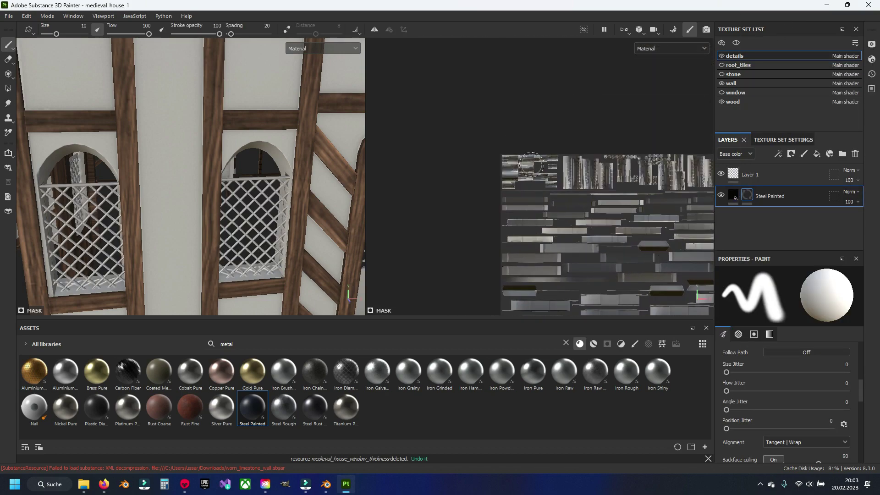
- Polygon-fill the window lattice UV islands into the Steel Painted mask
click(9, 89)
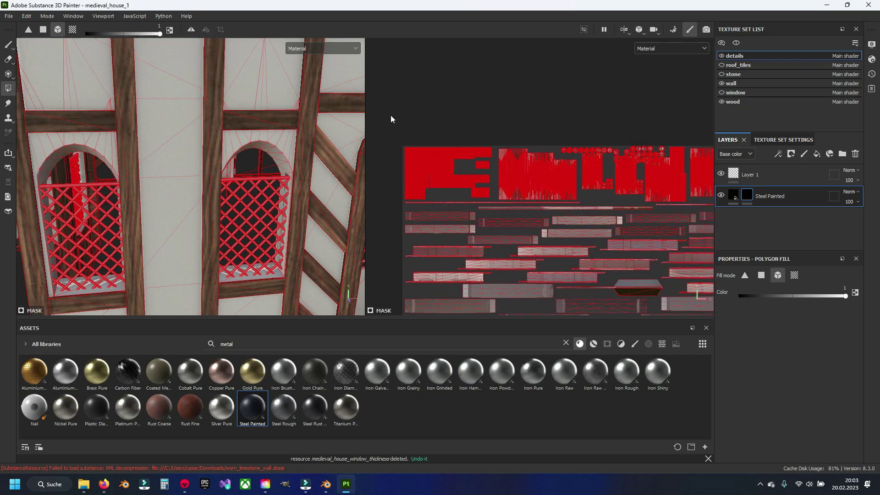
drag(391, 116, 703, 199)
middle_drag(630, 153, 493, 150)
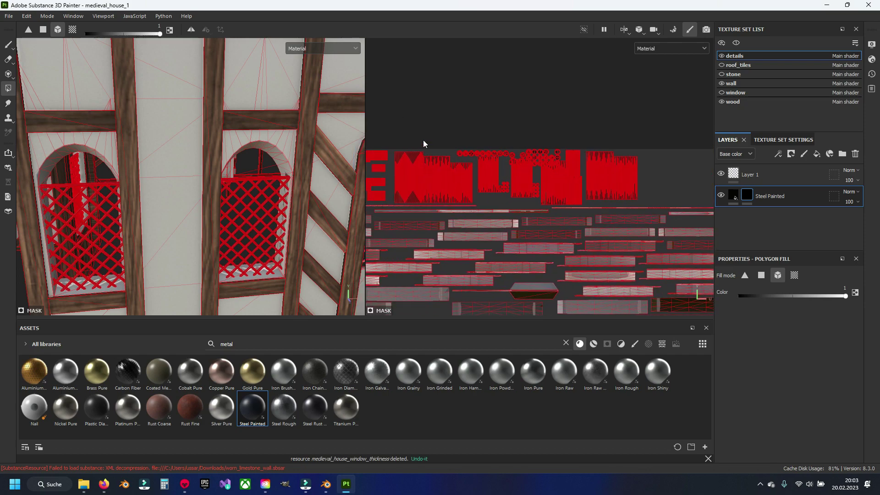
middle_drag(422, 139, 426, 137)
drag(385, 126, 667, 211)
scroll(594, 206, up, 2)
scroll(564, 213, up, 2)
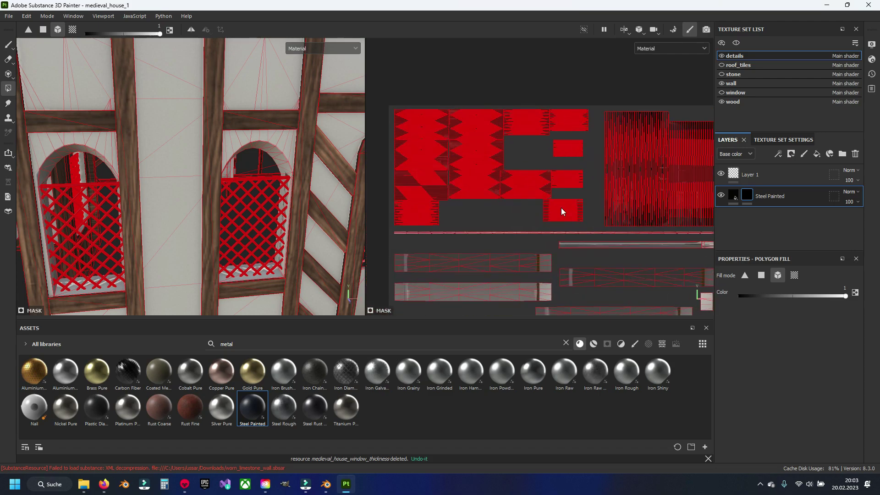
scroll(564, 219, up, 2)
- Return to the Paint tool and select the Steel Painted layer's mask
click(8, 44)
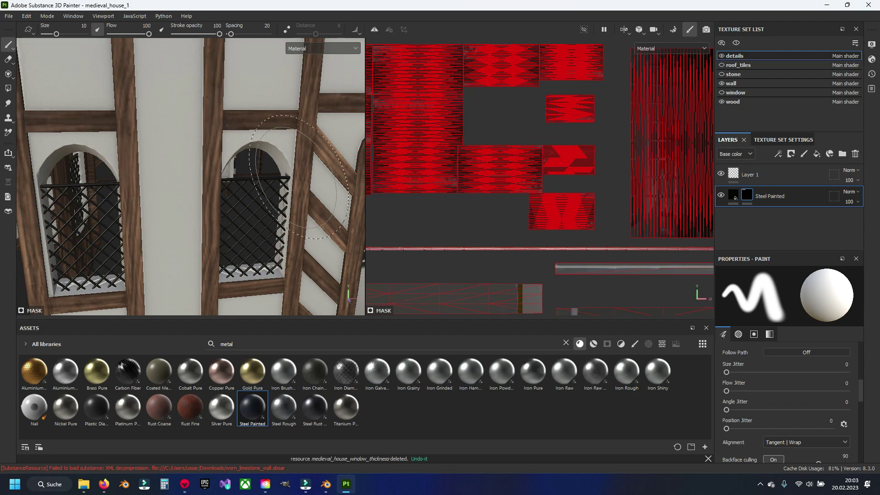
scroll(689, 183, down, 3)
scroll(595, 160, up, 2)
scroll(530, 137, up, 2)
mouse_move(521, 148)
alt+mouse_down()
mouse_move(506, 177)
mouse_move(531, 179)
mouse_move(520, 176)
alt+mouse_up()
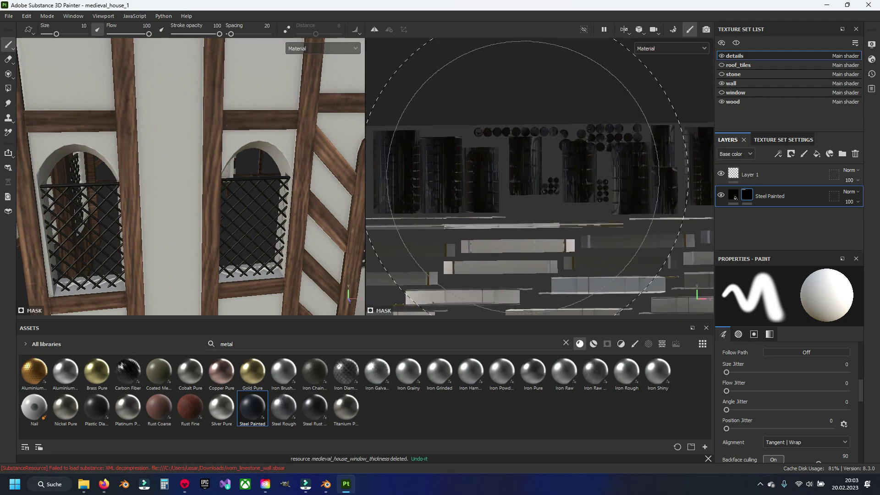
click(749, 196)
scroll(765, 395, down, 3)
- Lighten the Steel Painted paint colour to a very dark grey, about 232323
scroll(755, 393, down, 2)
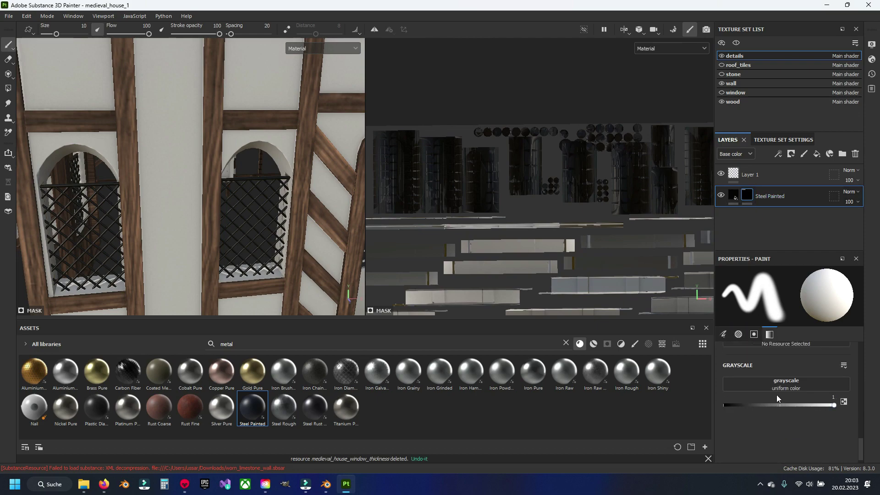
click(733, 196)
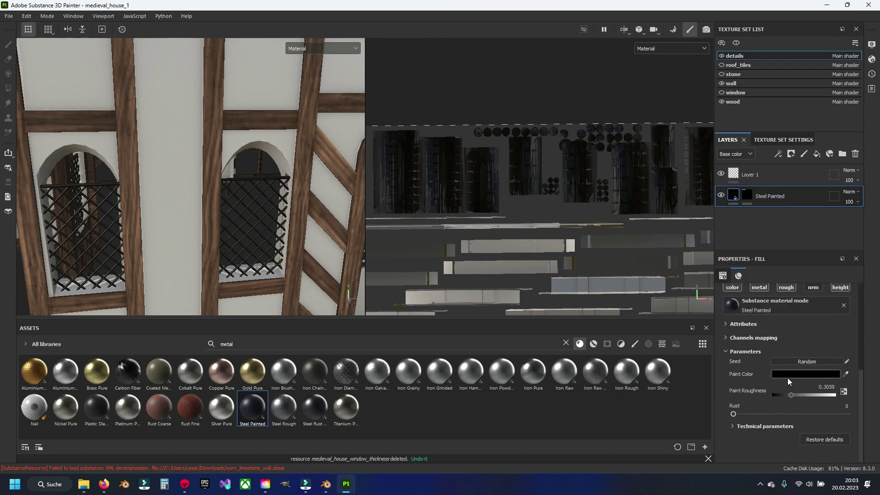
click(787, 378)
drag(689, 416, 681, 411)
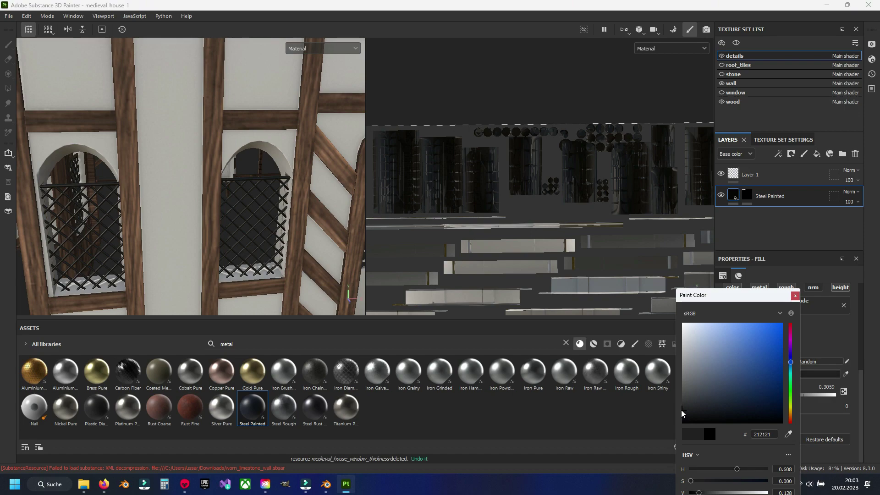
click(681, 408)
click(795, 295)
- Inspect the grille from below and review Technical parameters, with Paint Roughness 0.3059
scroll(151, 186, up, 2)
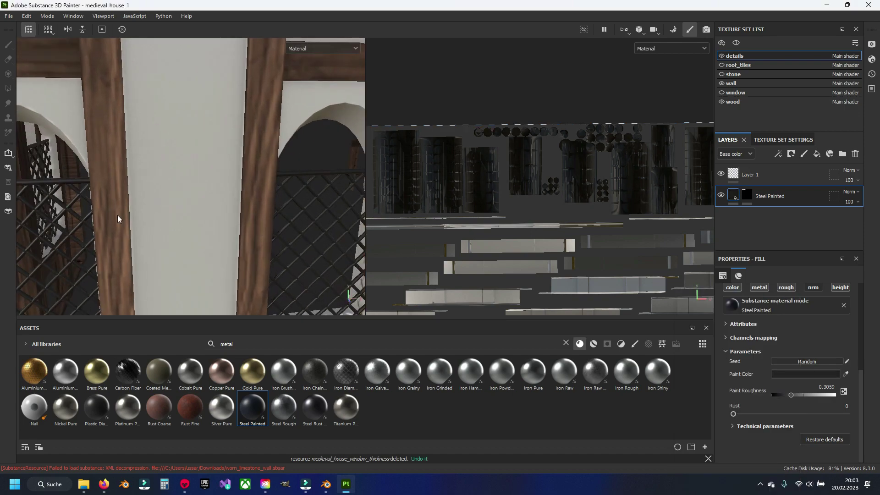
scroll(117, 216, up, 2)
scroll(170, 229, up, 3)
alt+drag(170, 229, 195, 252)
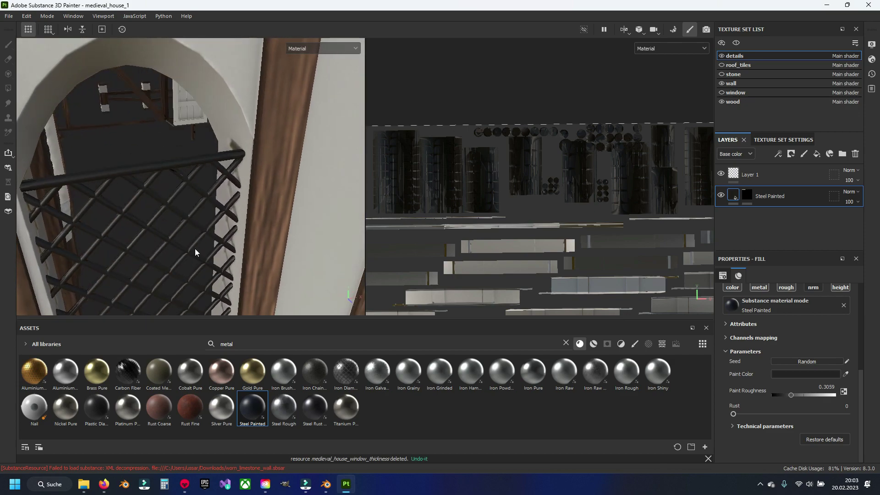
click(736, 426)
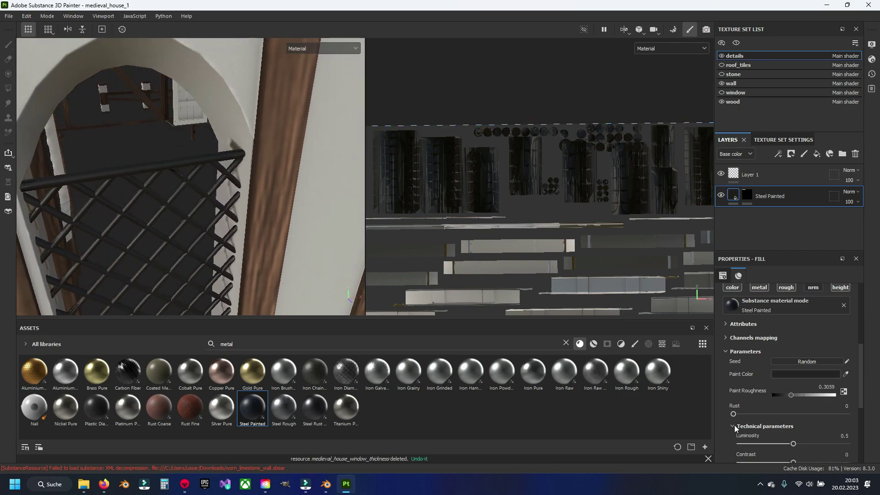
scroll(761, 421, down, 5)
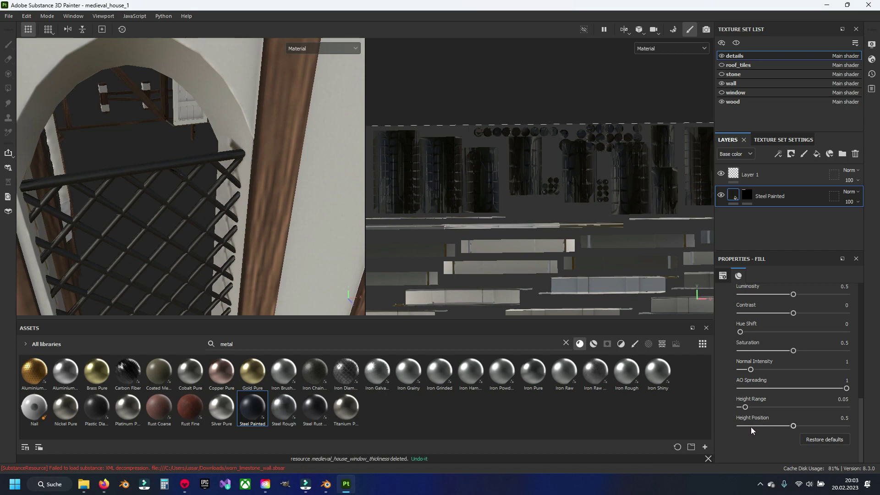
scroll(730, 422, up, 4)
scroll(731, 421, up, 2)
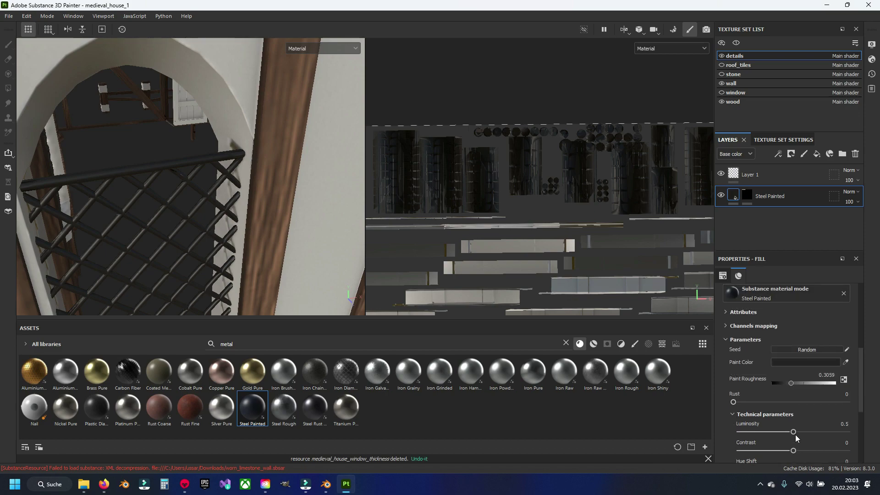
scroll(785, 408, up, 3)
scroll(790, 426, down, 2)
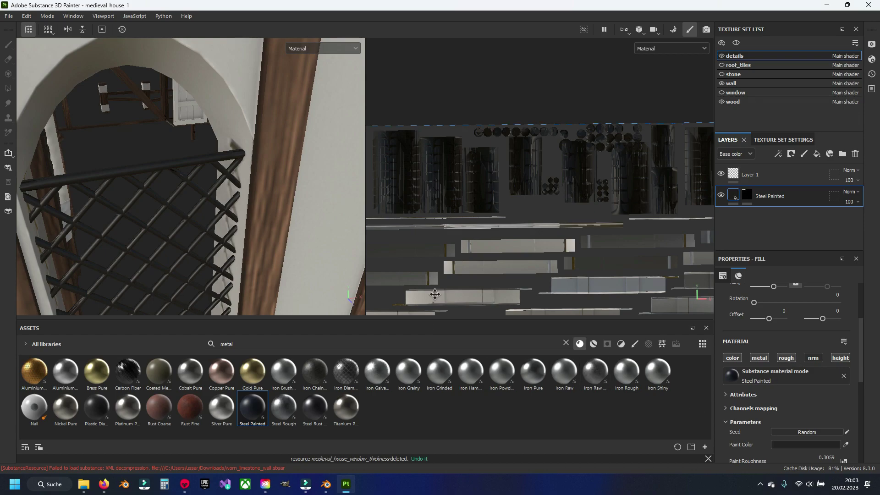
scroll(219, 244, down, 5)
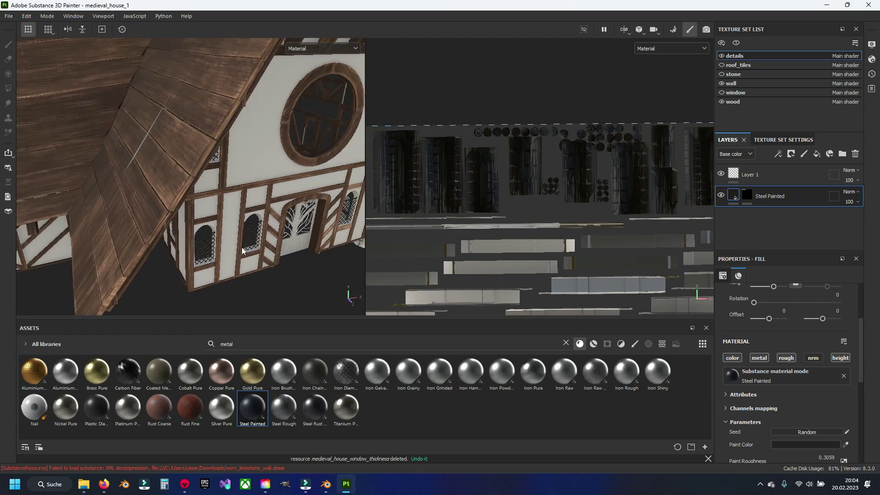
- Shift the Steel Painted paint colour to an orange hue, dark brown 543922
alt+drag(219, 244, 179, 245)
scroll(178, 244, up, 5)
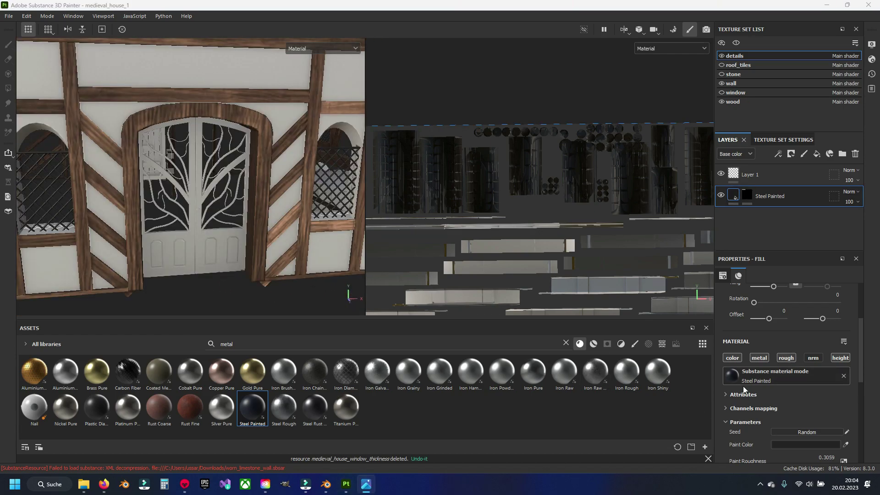
click(804, 444)
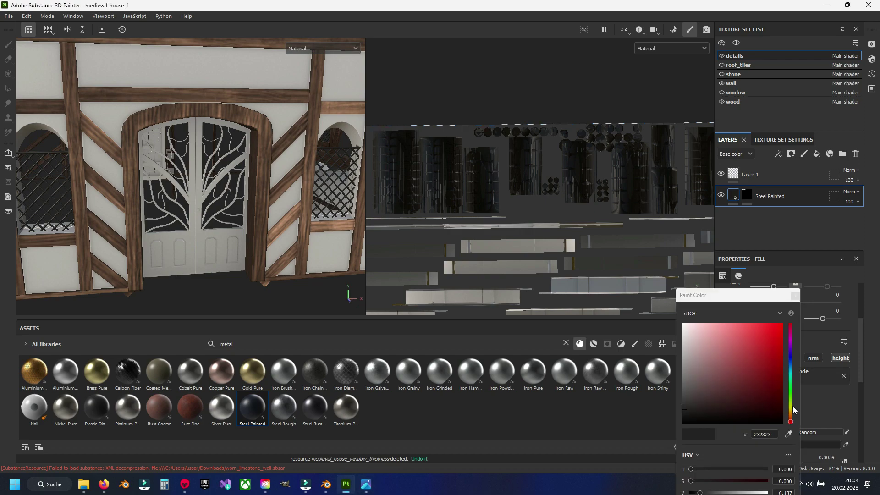
drag(791, 421, 792, 415)
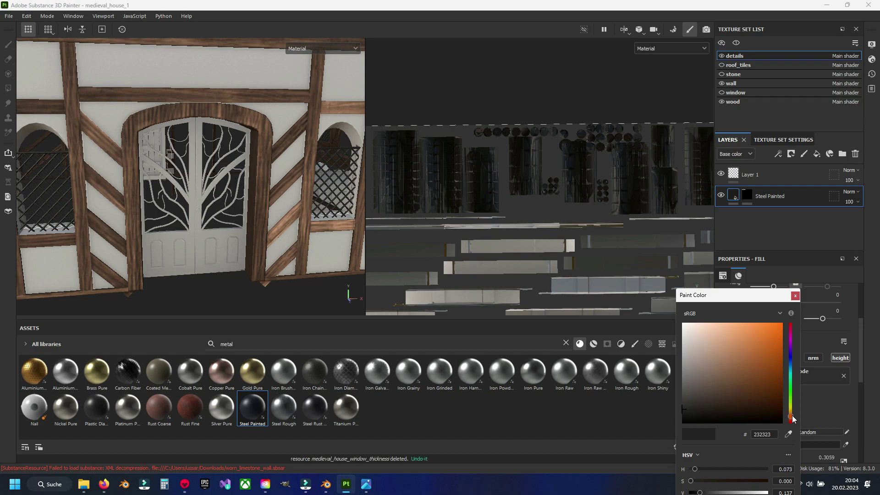
click(708, 382)
click(741, 389)
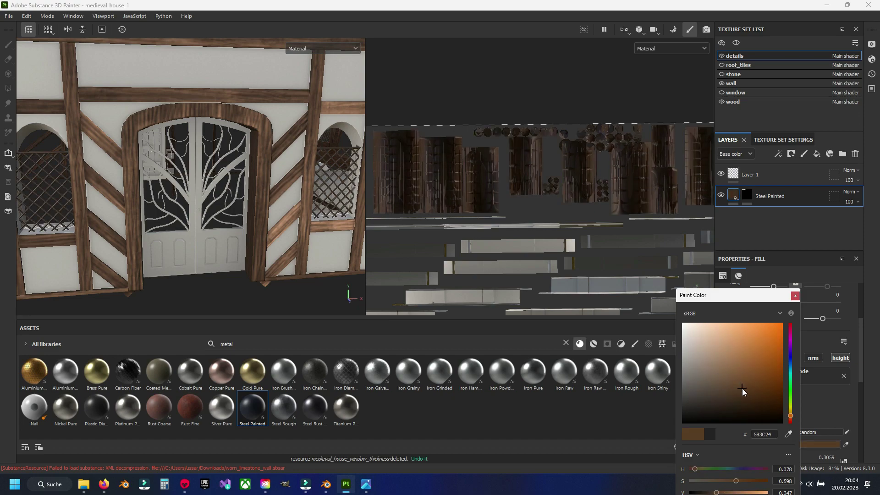
drag(742, 389, 743, 389)
scroll(152, 224, up, 5)
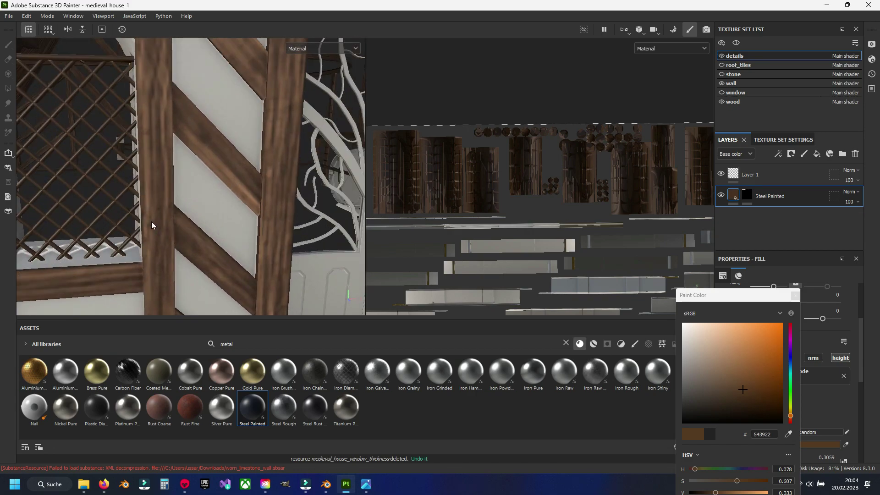
mouse_move(152, 225)
alt+mouse_down()
mouse_move(122, 212)
mouse_move(196, 232)
mouse_move(191, 240)
mouse_move(182, 222)
mouse_move(200, 217)
mouse_move(707, 210)
alt+mouse_up()
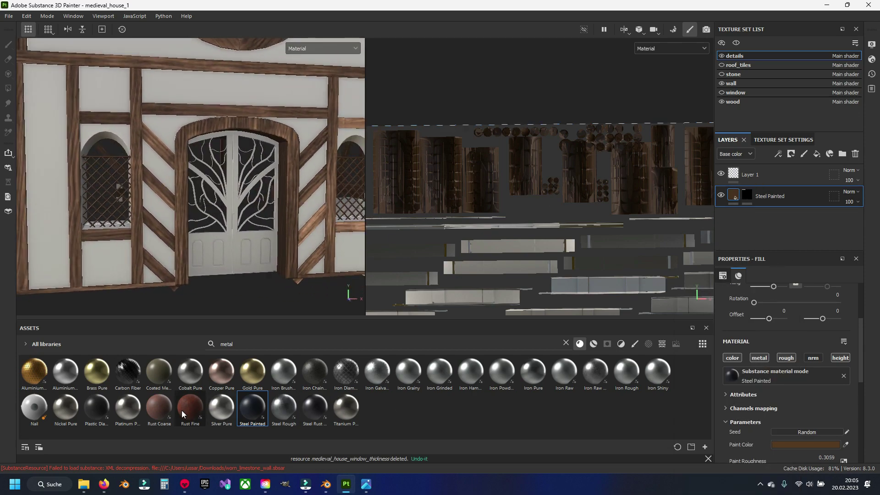
- Search smart materials for 'wood' and add Wood Ship Hull Old to the layer stack
click(566, 343)
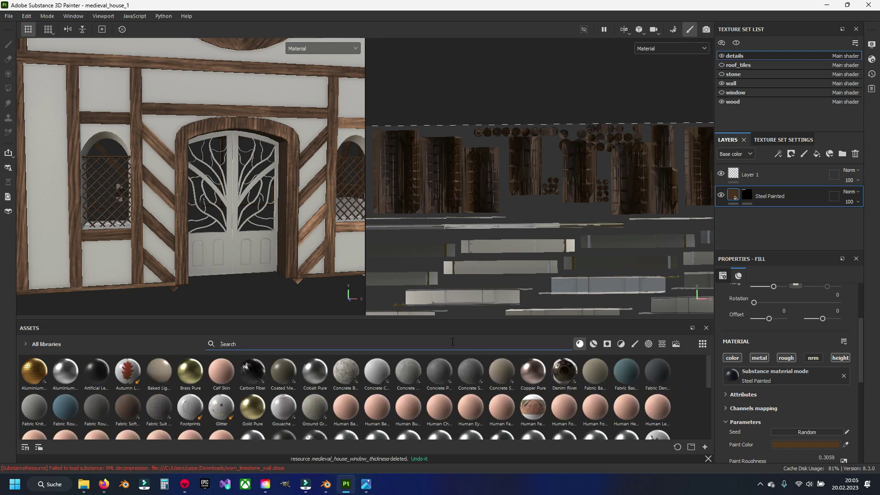
text(wood)
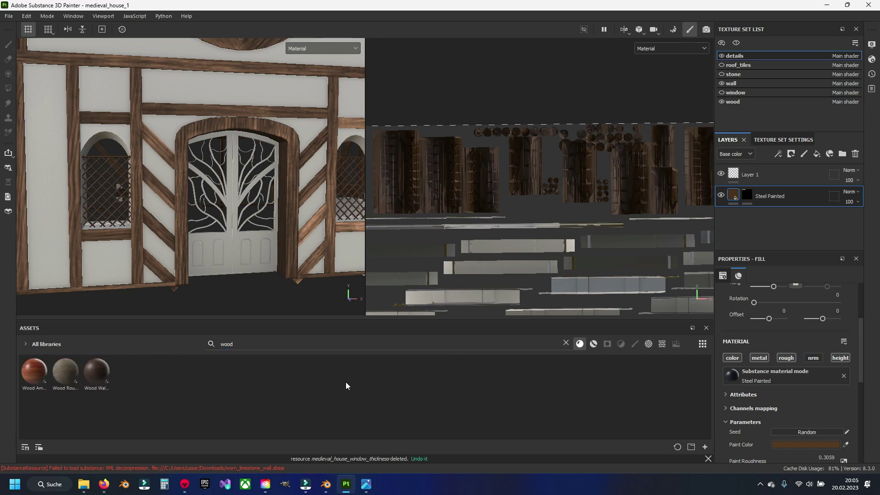
click(599, 342)
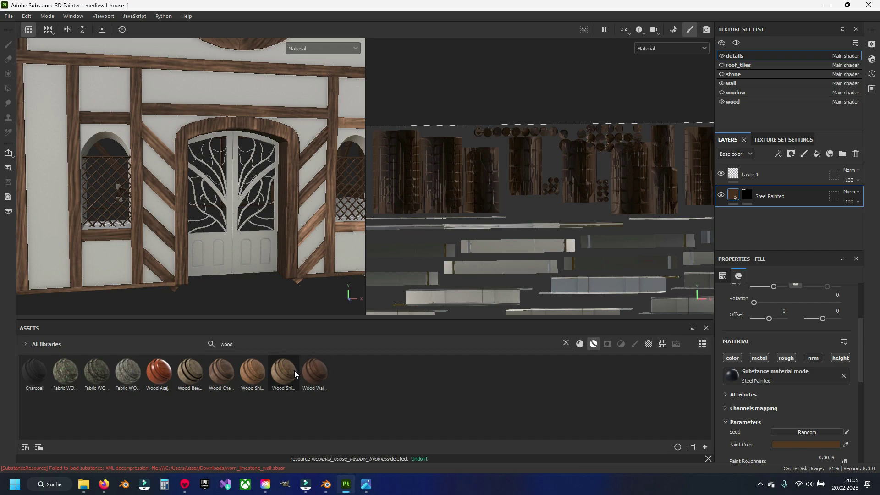
mouse_move(283, 372)
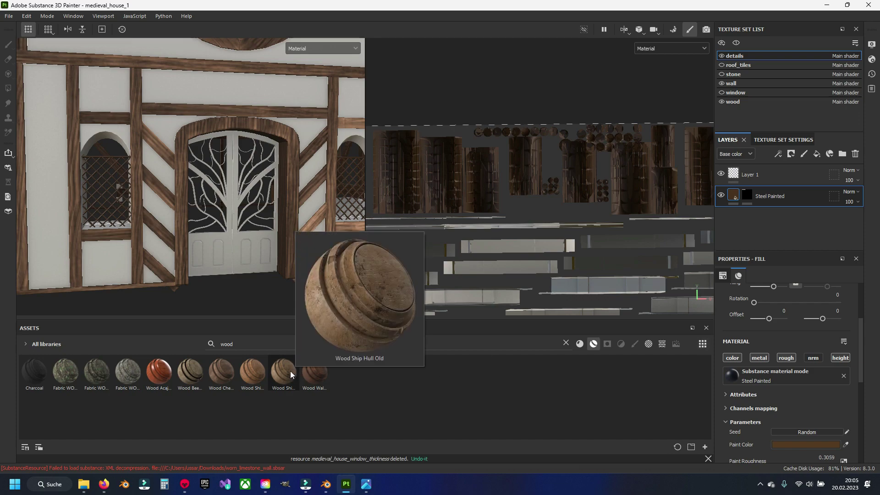
mouse_move(290, 370)
mouse_down()
mouse_move(811, 213)
mouse_move(796, 232)
mouse_up()
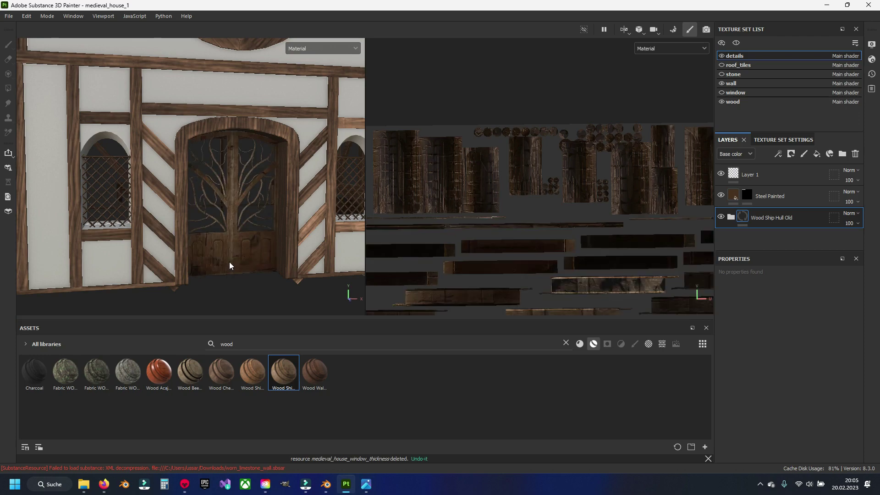
- Expand the Wood Ship Hull Old folder and select its Base layer
scroll(241, 238, up, 5)
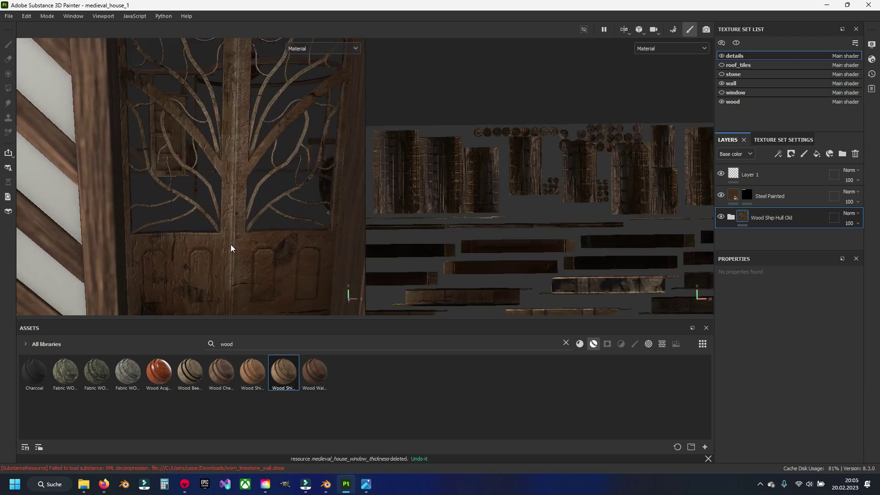
scroll(230, 244, up, 3)
middle_drag(241, 257, 233, 224)
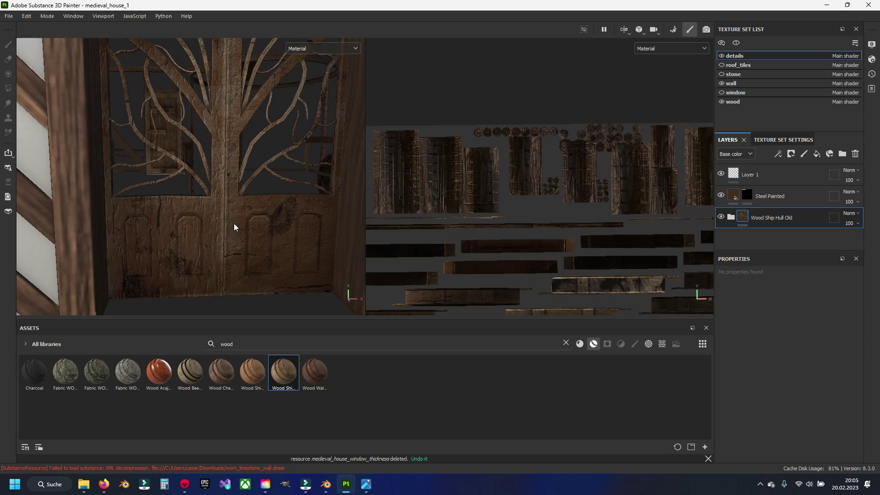
scroll(231, 223, down, 2)
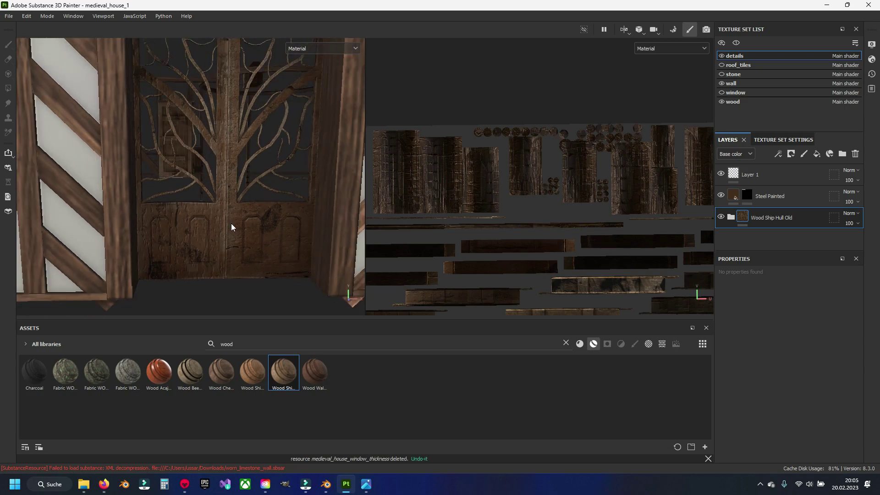
click(760, 221)
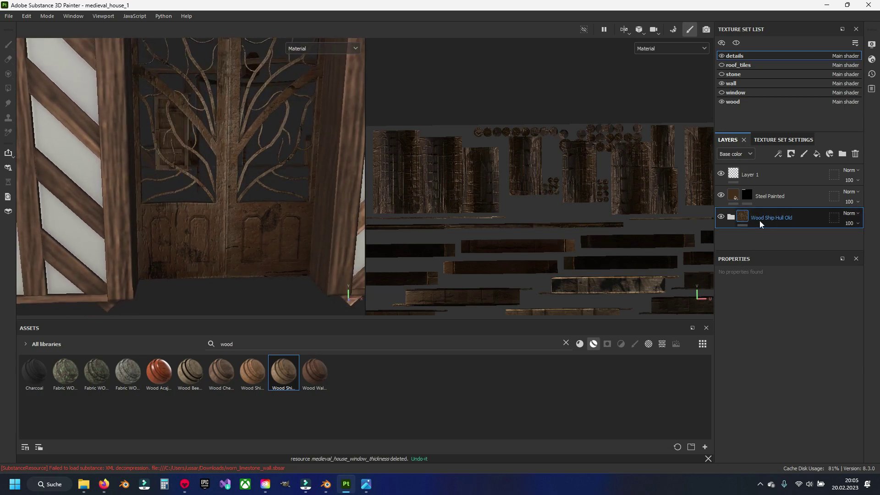
click(732, 218)
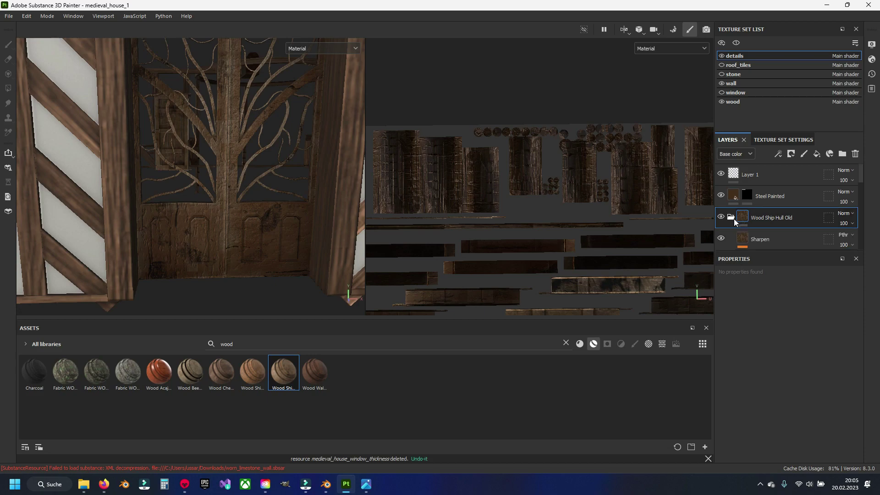
scroll(739, 227, down, 3)
scroll(743, 232, down, 2)
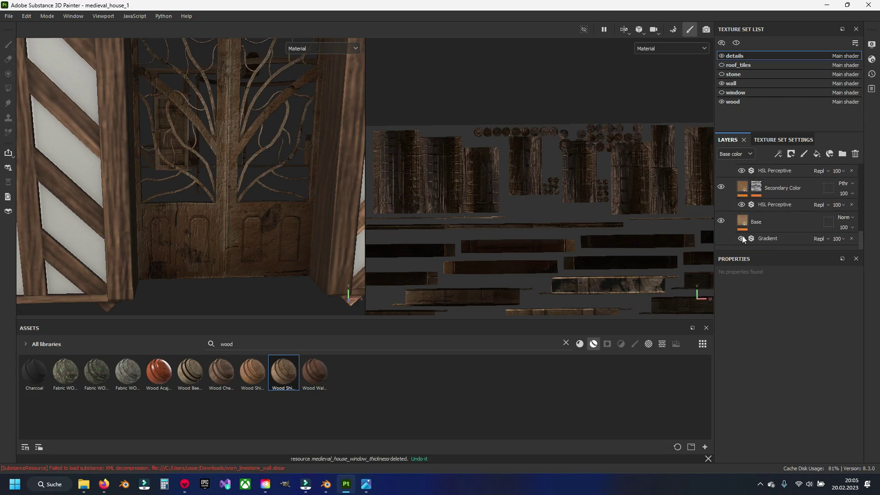
click(742, 223)
- Toggle the Base layer's visibility and scroll through its fill properties
click(721, 221)
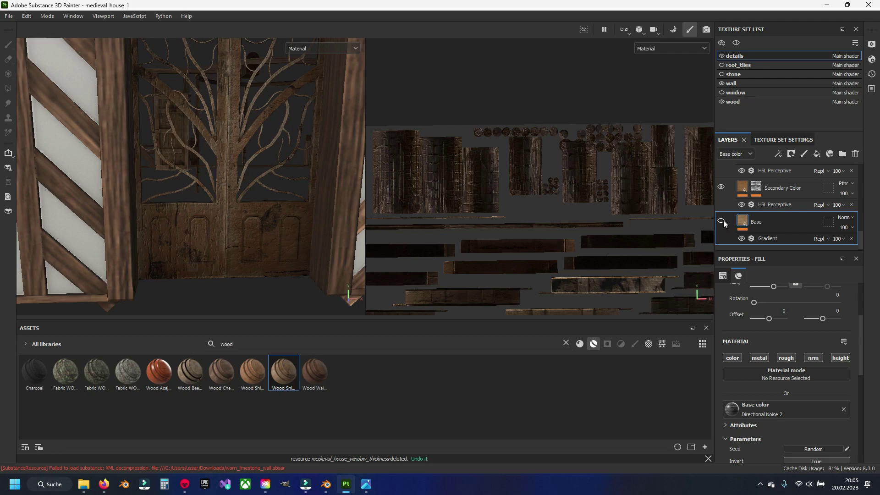
click(722, 221)
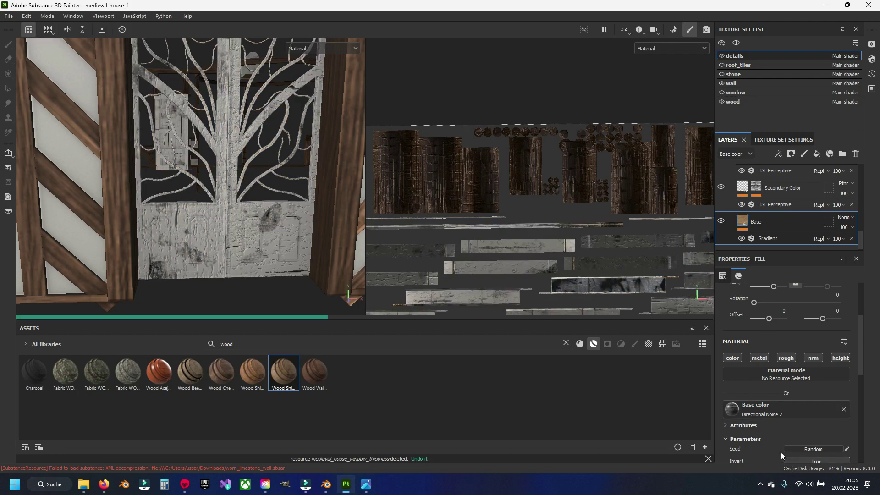
scroll(780, 452, down, 5)
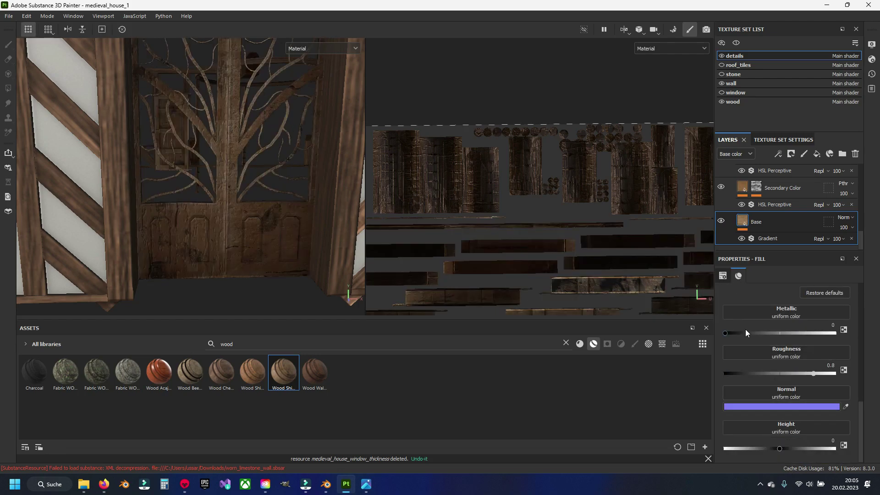
scroll(782, 413, up, 2)
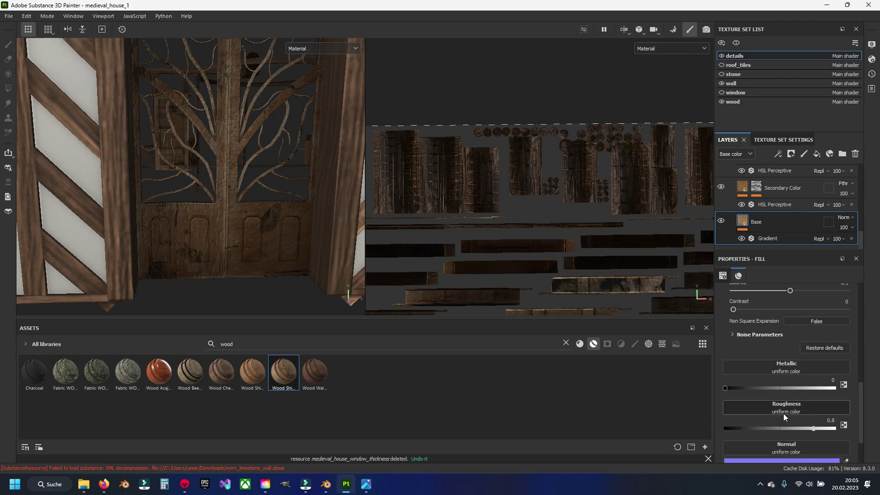
scroll(785, 412, up, 3)
scroll(785, 409, down, 5)
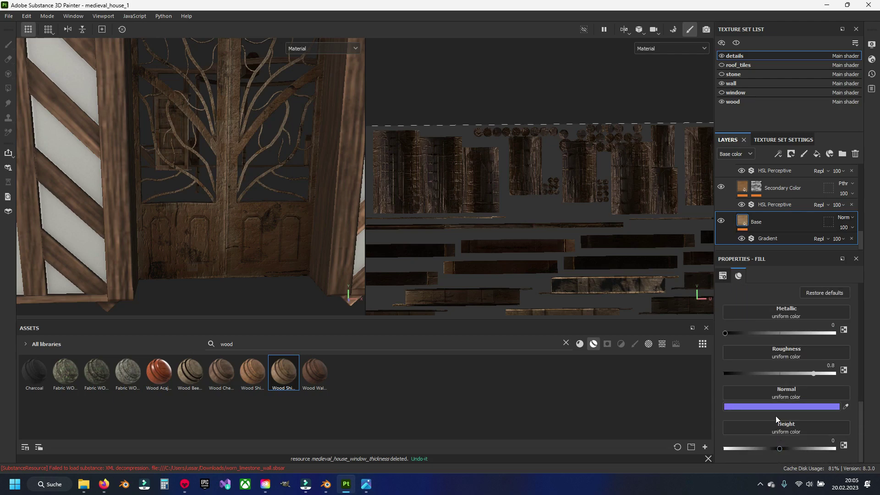
scroll(775, 416, up, 2)
scroll(754, 387, up, 1)
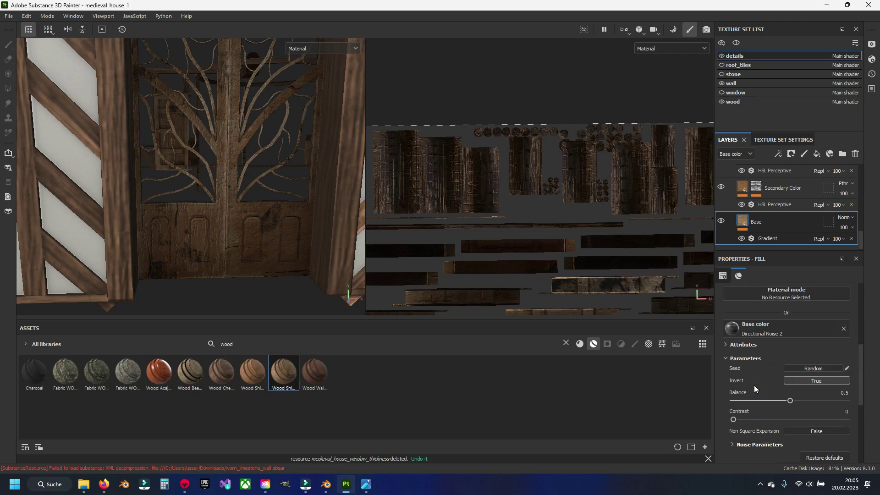
scroll(754, 385, up, 2)
scroll(757, 414, up, 1)
scroll(761, 421, down, 2)
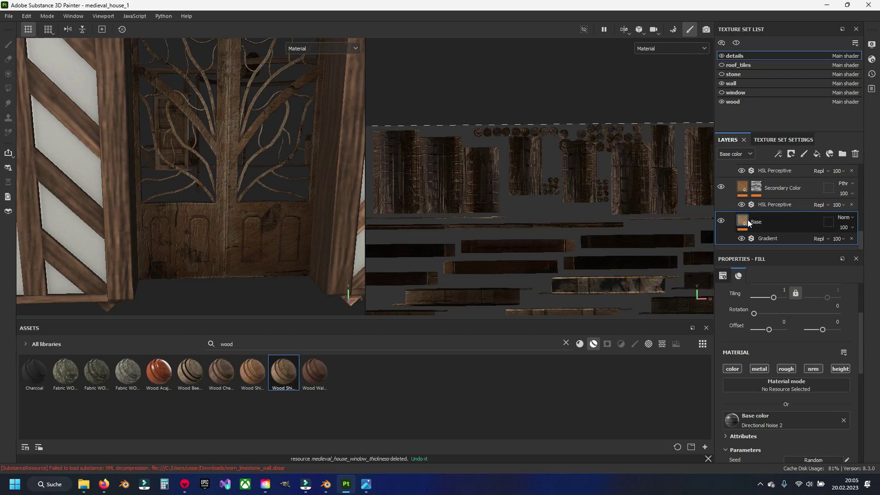
scroll(764, 397, down, 2)
scroll(765, 399, down, 2)
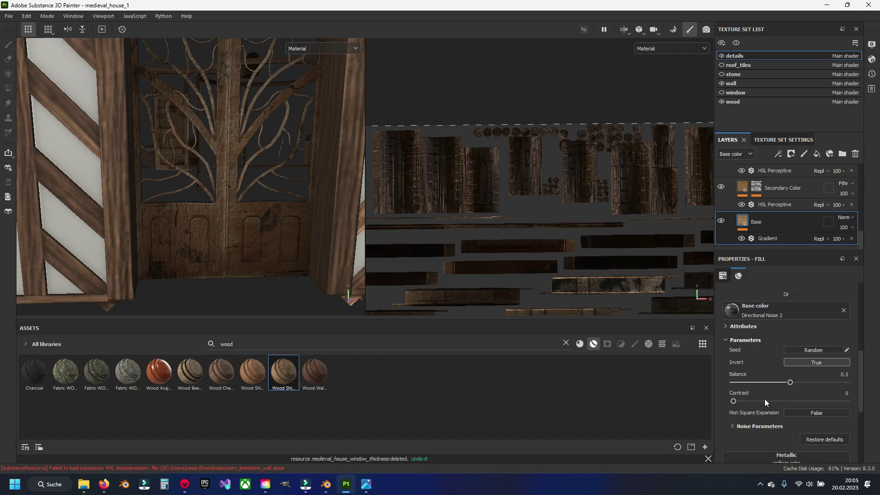
scroll(764, 399, down, 2)
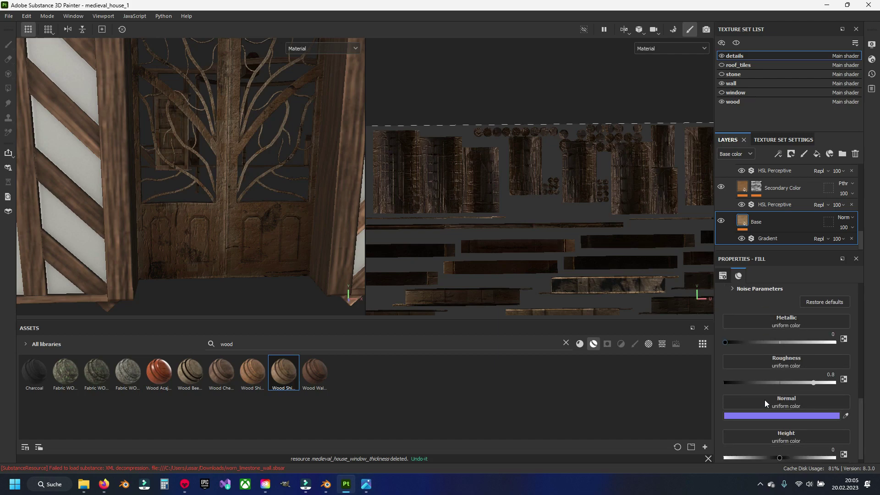
scroll(764, 403, down, 1)
scroll(764, 404, up, 1)
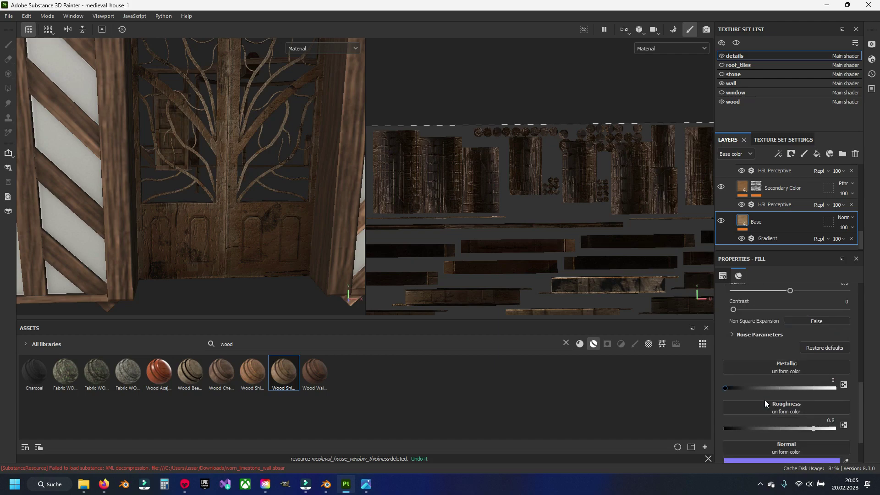
- Expand the Base fill's base colour noise settings
click(732, 335)
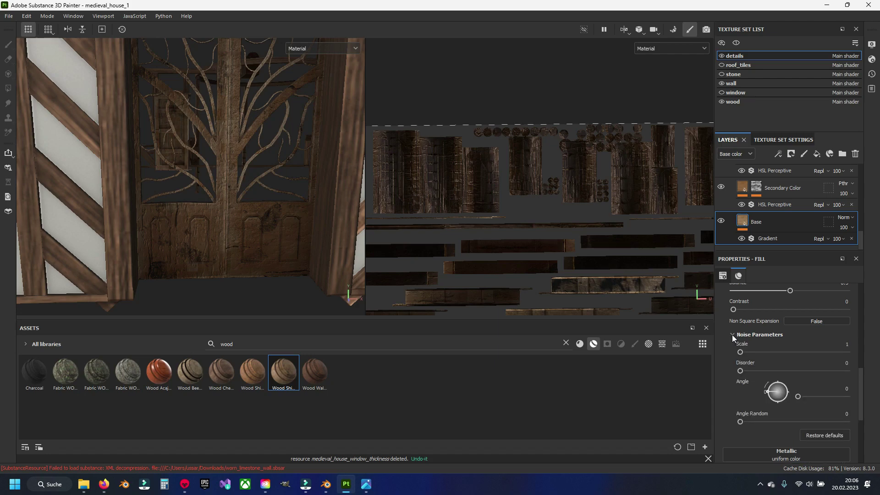
click(733, 335)
scroll(732, 334, down, 2)
scroll(732, 334, up, 3)
scroll(765, 377, up, 1)
scroll(771, 380, up, 3)
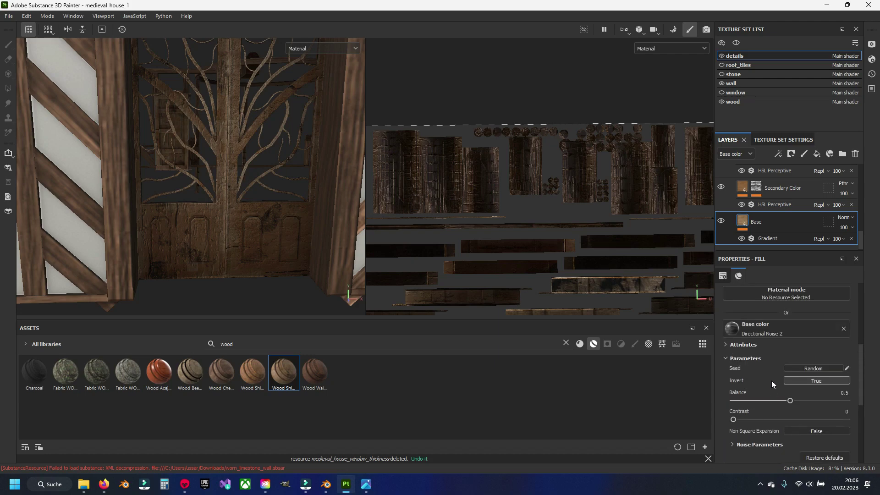
scroll(773, 394, up, 1)
scroll(773, 395, up, 1)
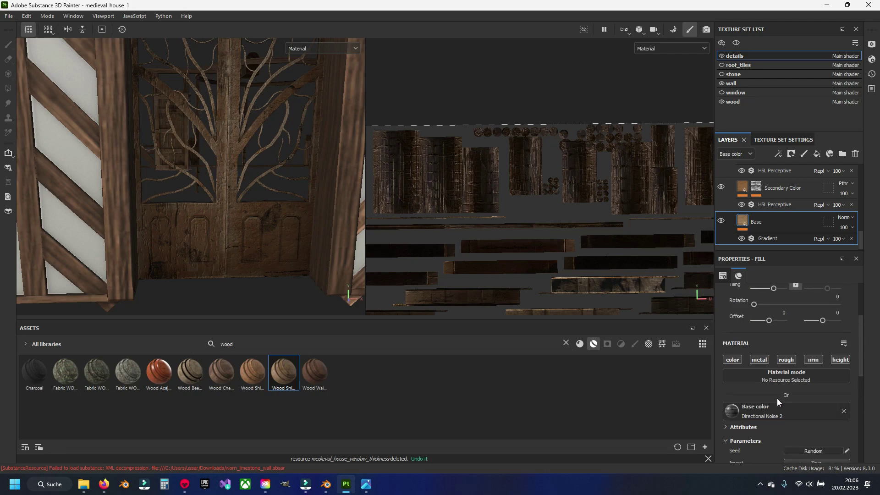
- Show the Directional Noise 2 parameters: Invert True, Balance 0.5
click(733, 360)
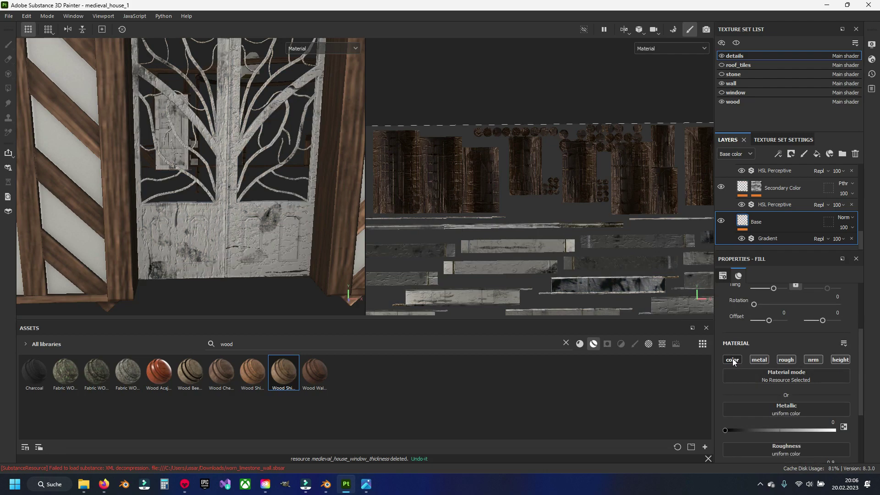
click(732, 359)
scroll(740, 390, down, 3)
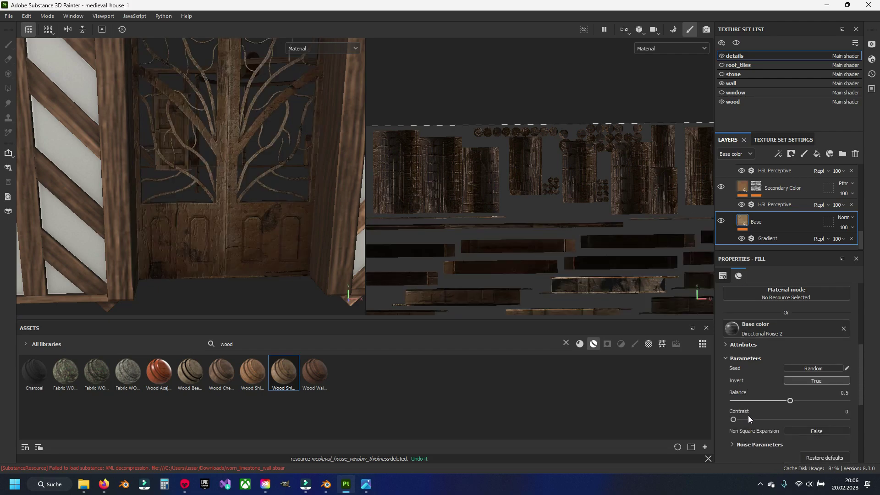
click(725, 345)
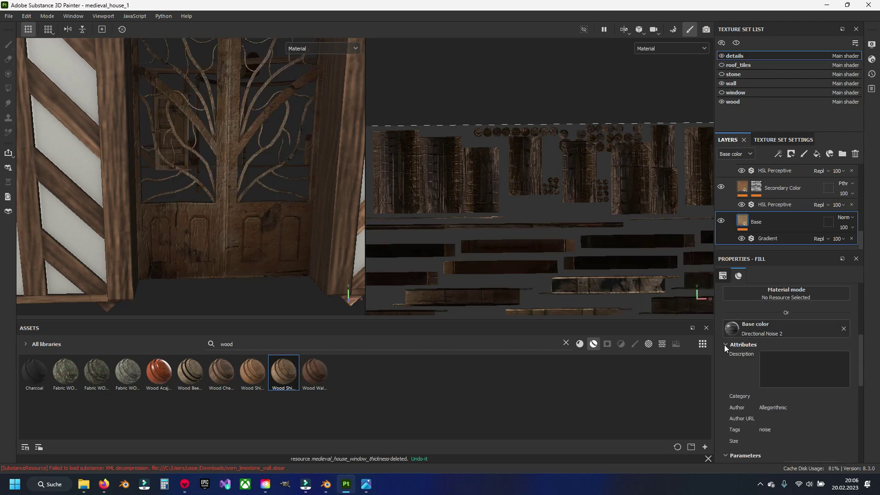
click(725, 344)
scroll(725, 351, down, 1)
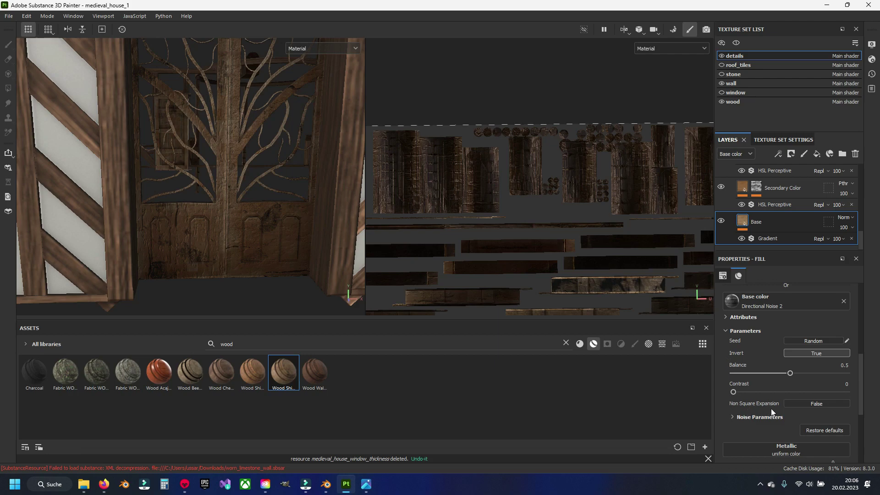
scroll(735, 388, up, 2)
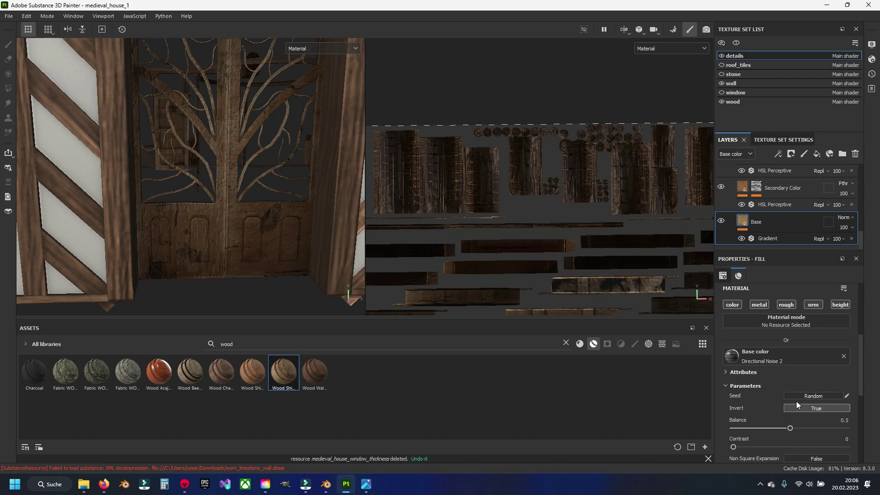
- Delete Layer 1 from the top of the details layer stack
scroll(779, 396, up, 5)
scroll(774, 394, up, 1)
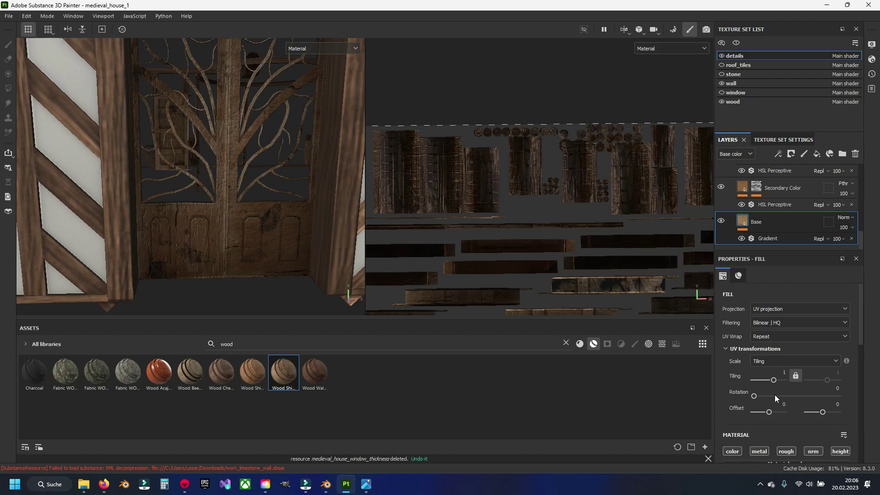
scroll(799, 229, up, 3)
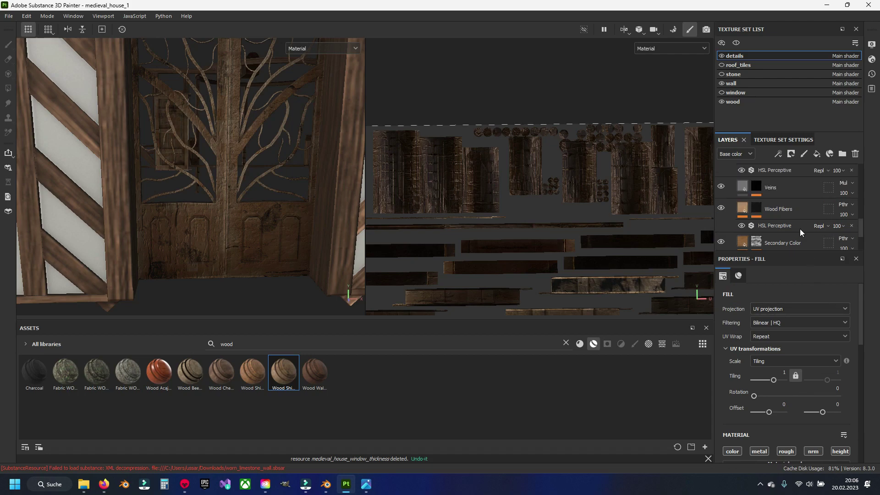
scroll(767, 234, up, 1)
scroll(766, 235, up, 1)
scroll(772, 234, up, 1)
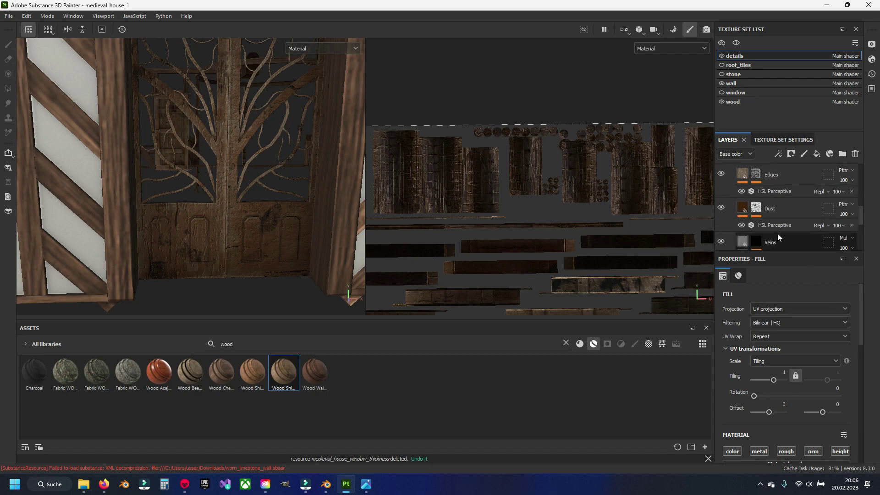
scroll(776, 234, up, 1)
scroll(775, 235, up, 2)
scroll(775, 235, up, 1)
scroll(775, 235, up, 1)
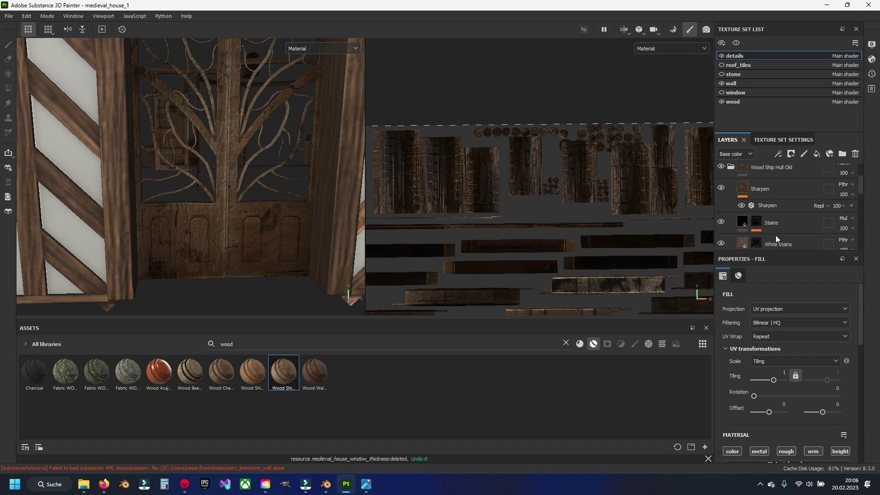
scroll(775, 235, up, 1)
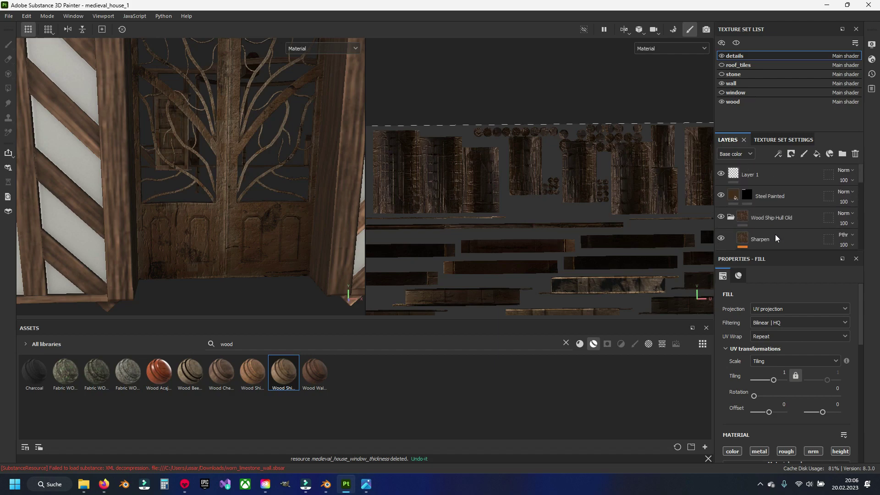
click(770, 179)
key(Delete)
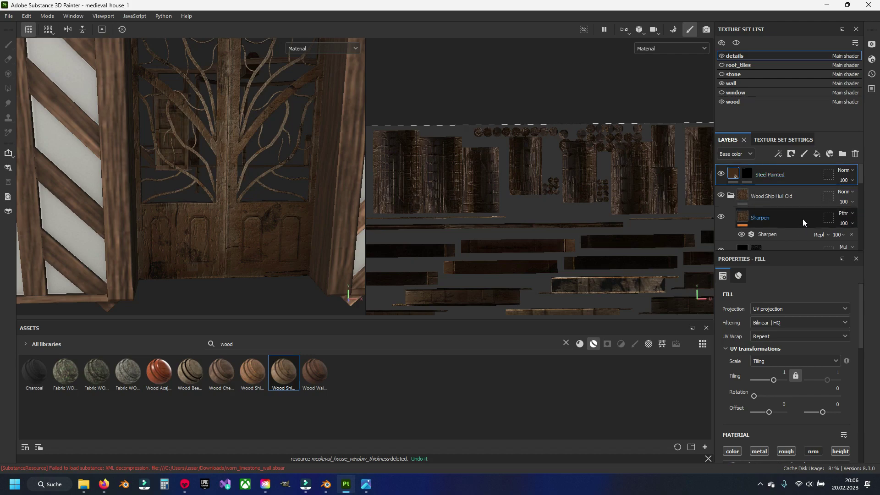
- Show the Base fill's Gradient filter settings: 2 colours, linear blend
scroll(802, 218, down, 2)
scroll(803, 217, down, 2)
scroll(804, 215, down, 1)
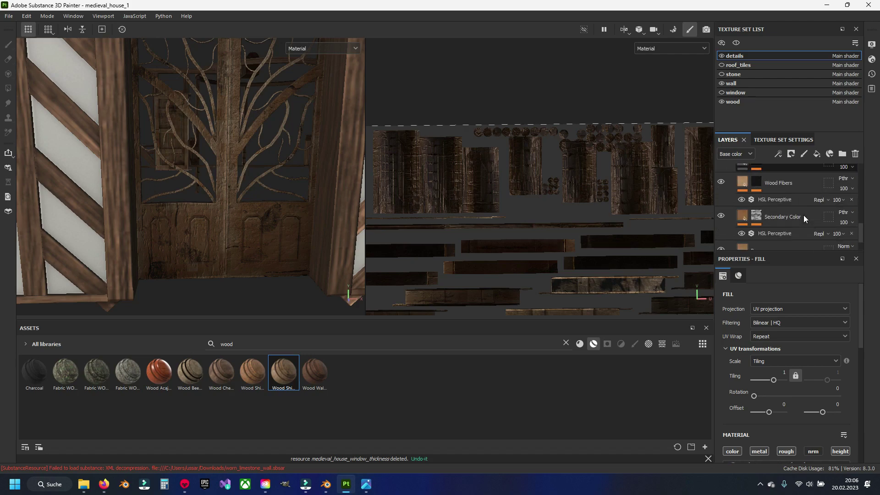
scroll(804, 215, down, 1)
click(774, 221)
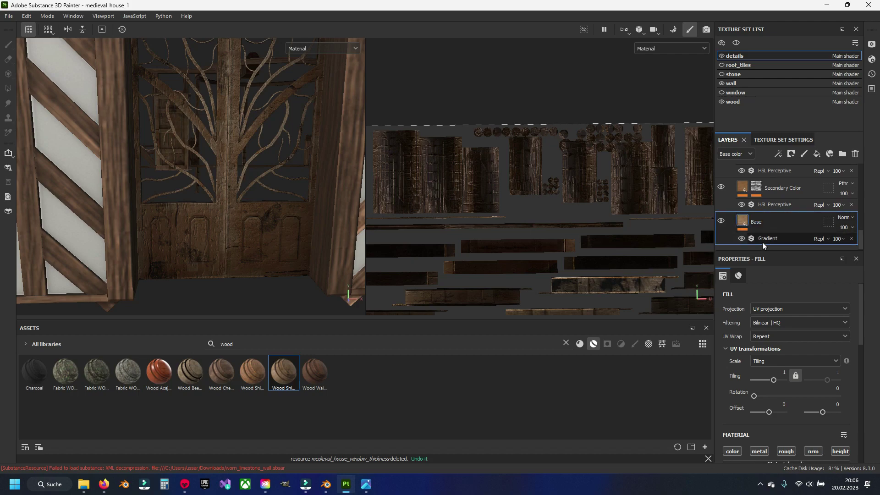
click(768, 238)
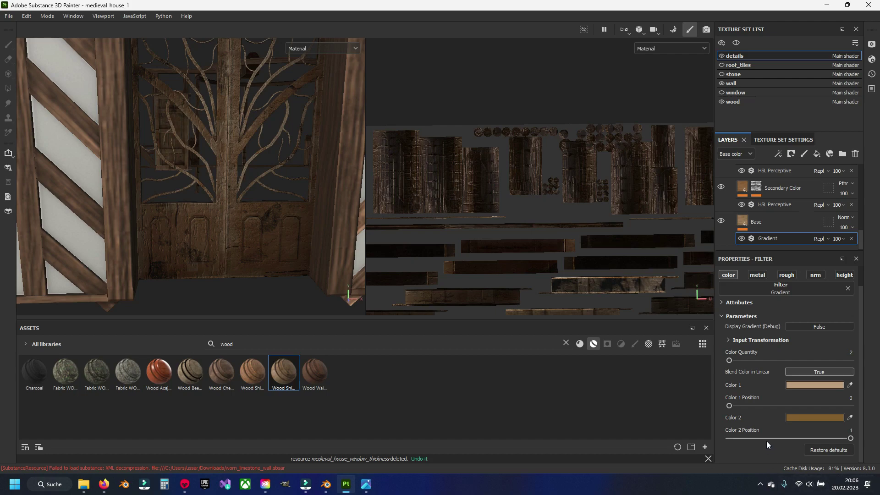
- Change the wood gradient's Color 2 from orange to dark blue
click(797, 417)
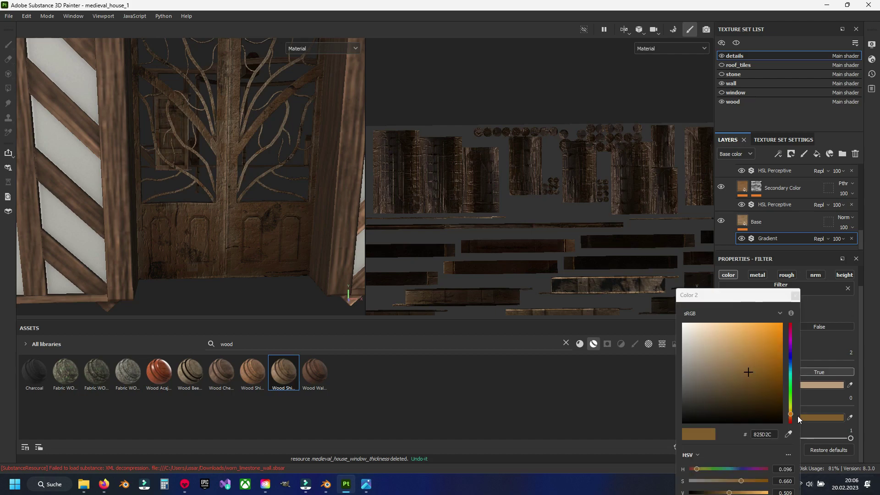
drag(791, 413, 790, 365)
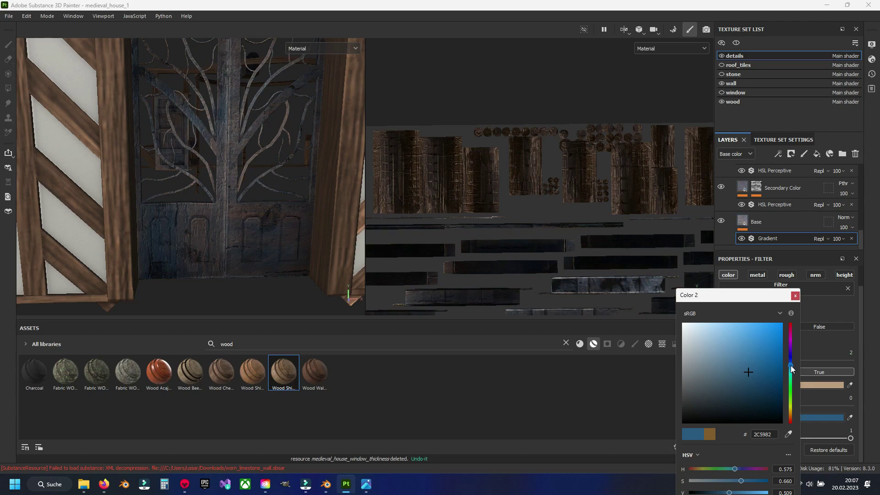
click(794, 296)
- Set gradient Color 1 to light blue 7C8EBD so the door wood turns bluish
click(823, 387)
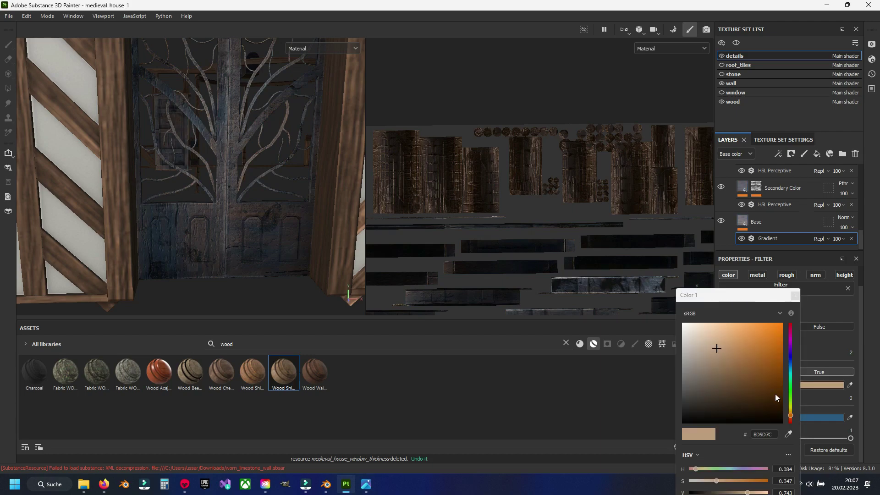
drag(790, 413, 790, 371)
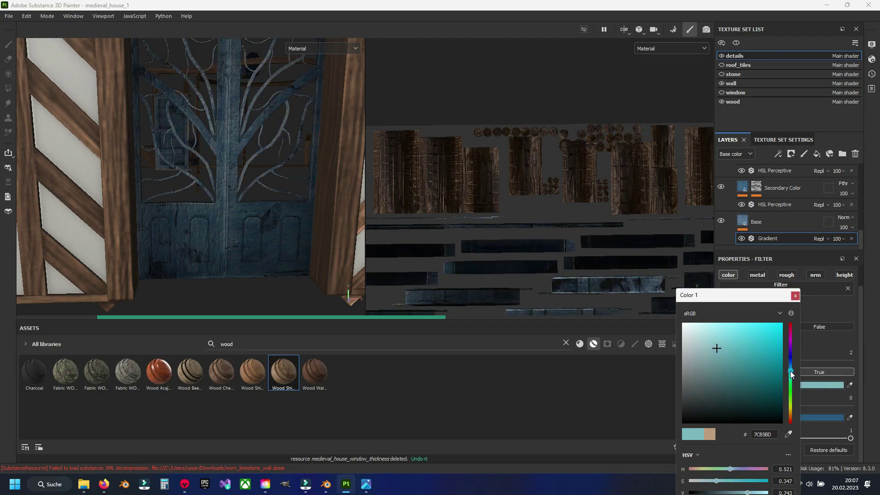
drag(790, 372, 789, 364)
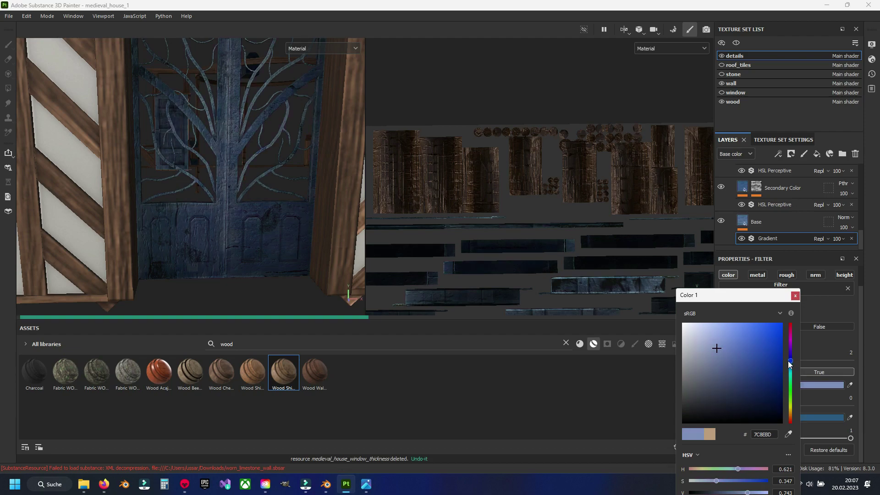
scroll(202, 217, down, 5)
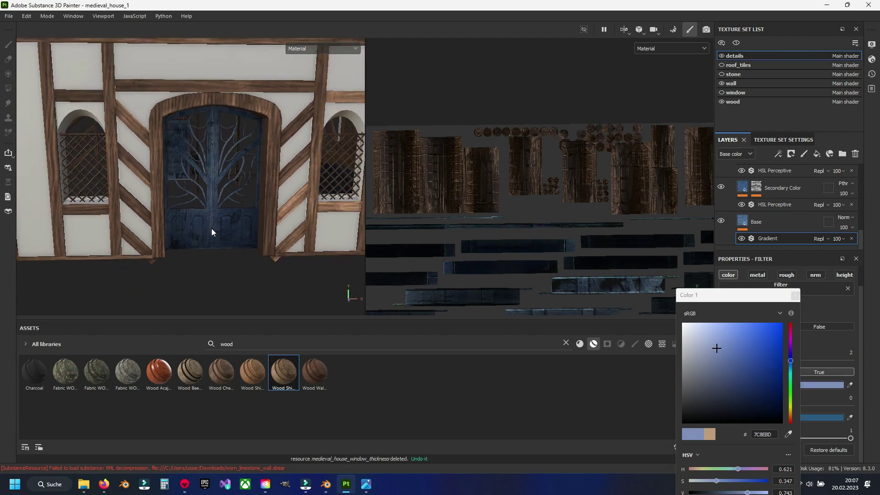
scroll(220, 222, down, 3)
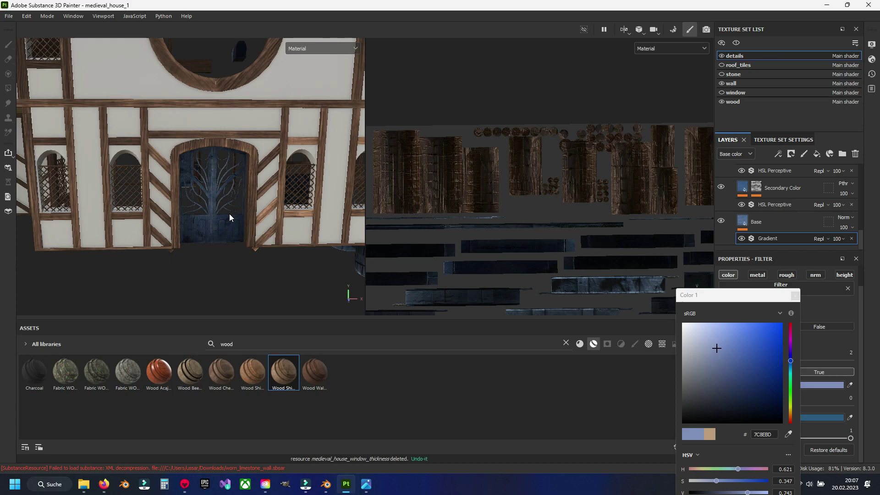
mouse_move(229, 217)
alt+mouse_down()
mouse_move(229, 202)
mouse_move(243, 204)
alt+mouse_up()
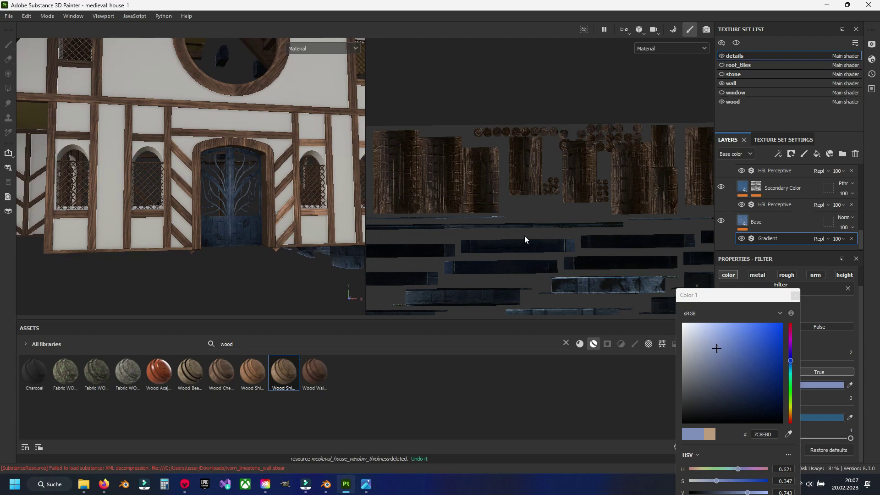
click(795, 296)
scroll(779, 211, up, 5)
- Collapse Wood Ship Hull Old and give it a black mask filled only on the door mesh
click(731, 196)
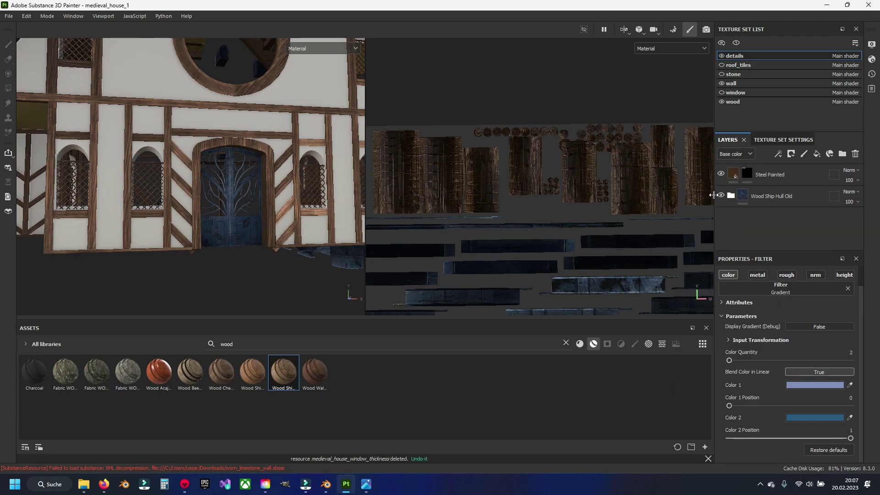
alt+drag(252, 198, 266, 233)
scroll(251, 209, up, 5)
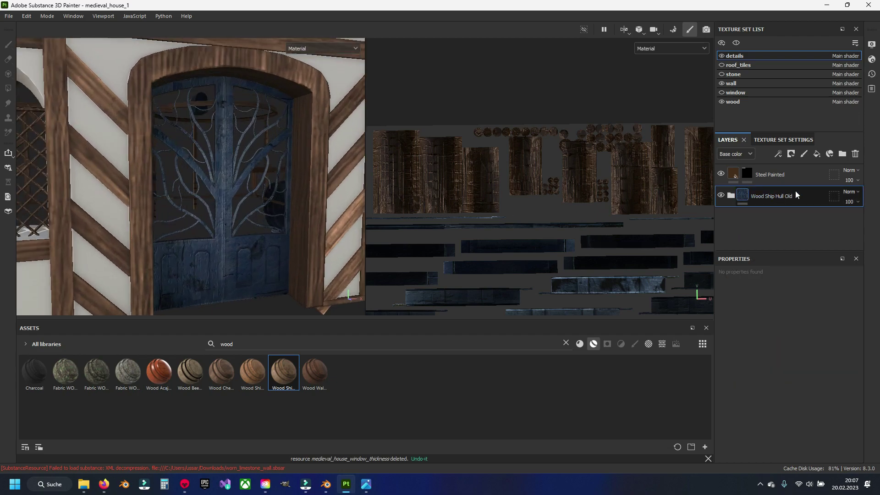
right_click(796, 191)
click(796, 17)
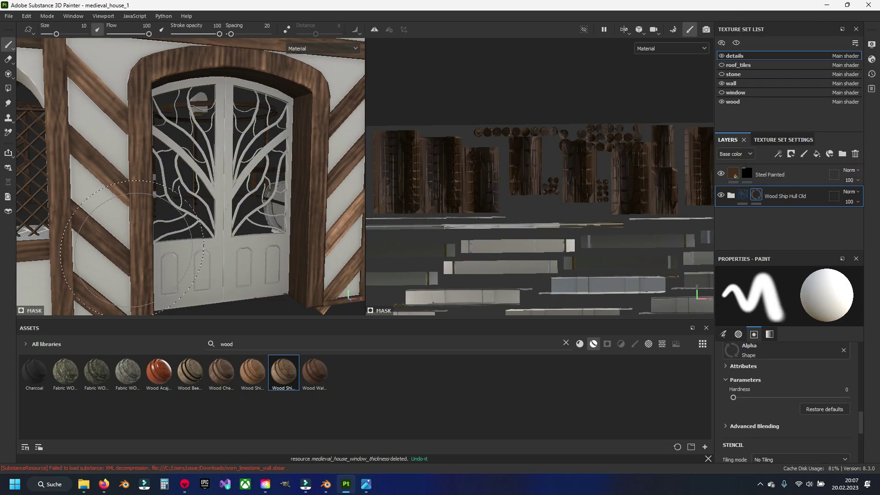
click(9, 88)
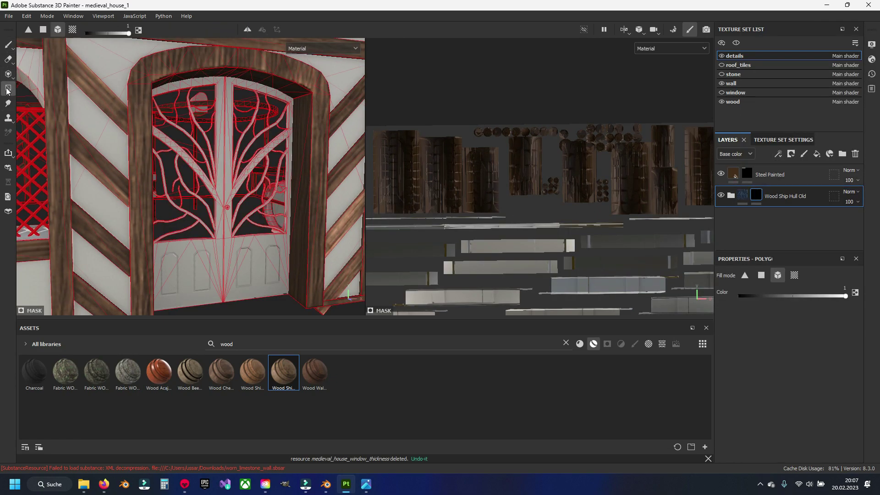
click(258, 293)
- Return to the Paint brush and frame the door in a close frontal view
scroll(181, 204, up, 3)
scroll(202, 210, up, 2)
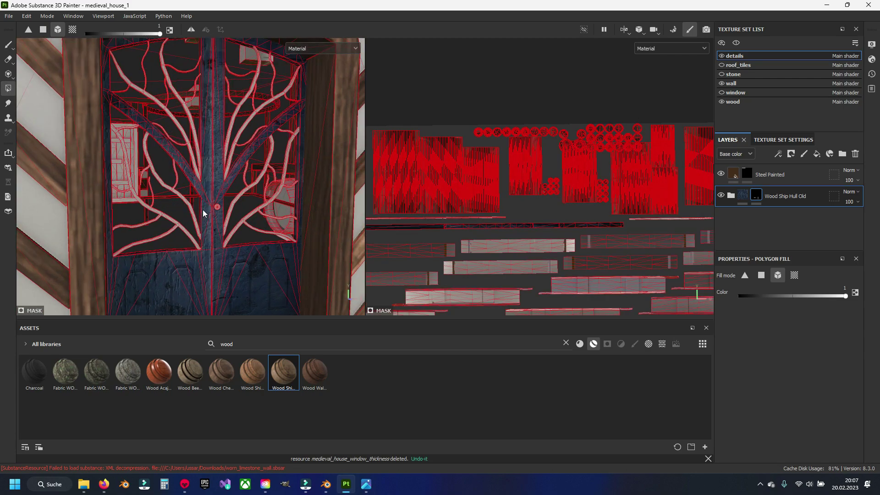
mouse_move(202, 210)
alt+mouse_down()
mouse_move(169, 159)
mouse_move(272, 256)
alt+mouse_up()
key(1)
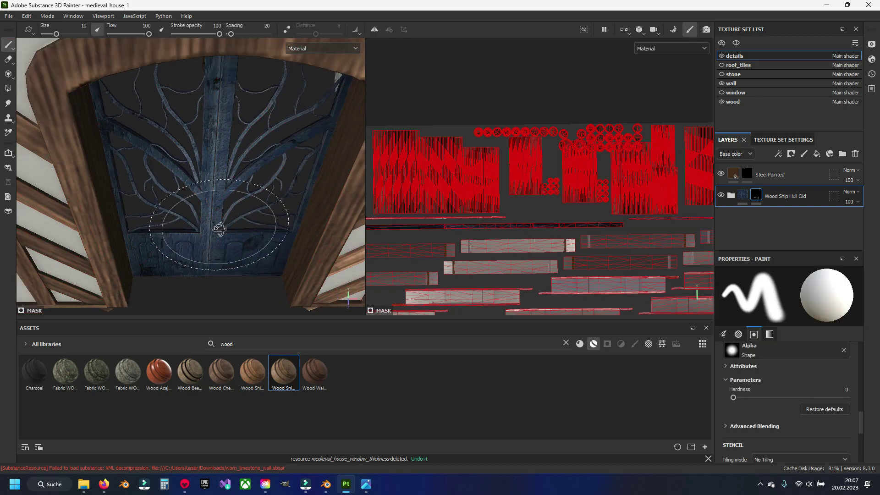
alt+drag(219, 229, 238, 192)
scroll(229, 220, up, 2)
scroll(236, 224, up, 2)
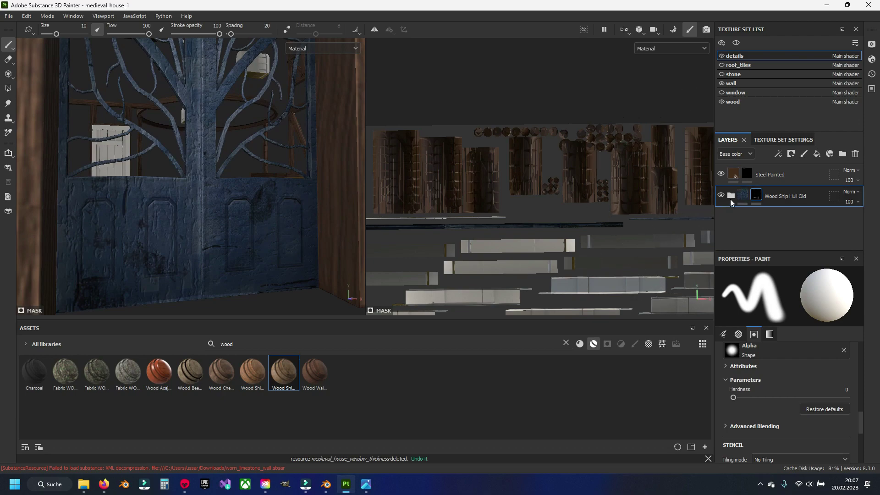
- Expand Wood Ship Hull Old, hide White stains, and toggle the Dirt layer off and on
click(731, 200)
scroll(767, 223, down, 2)
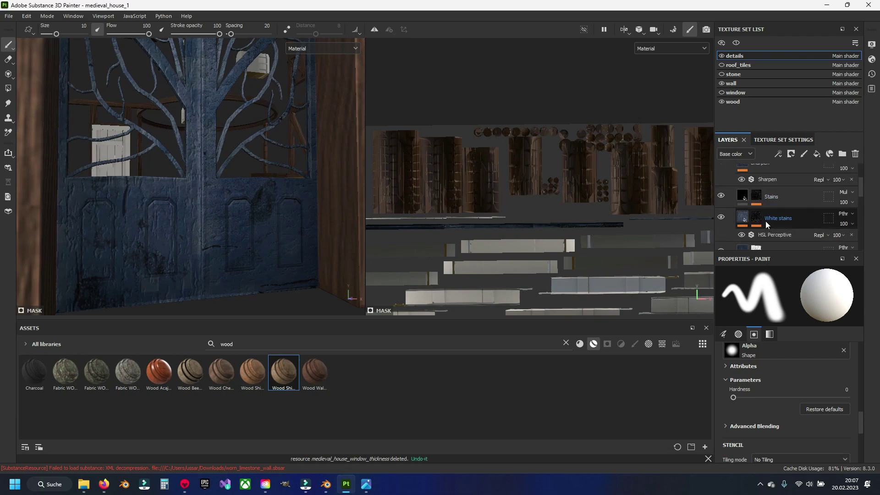
click(719, 219)
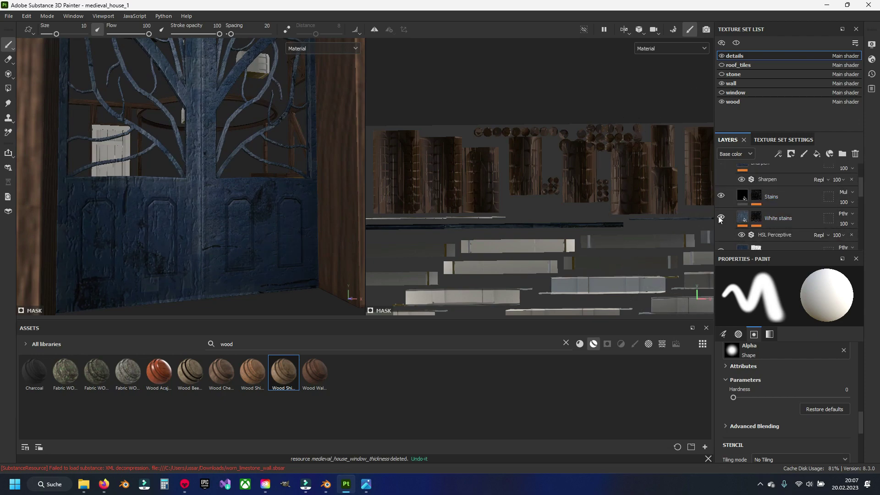
scroll(721, 215, down, 2)
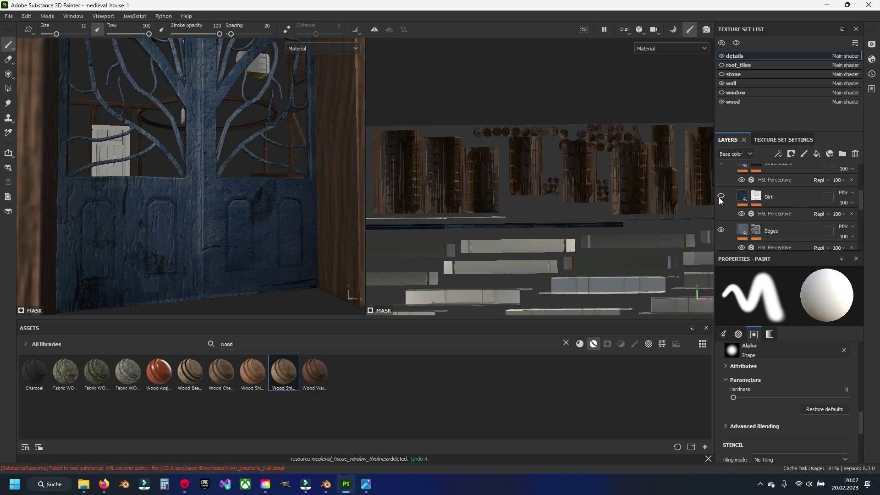
click(719, 197)
click(719, 196)
click(719, 198)
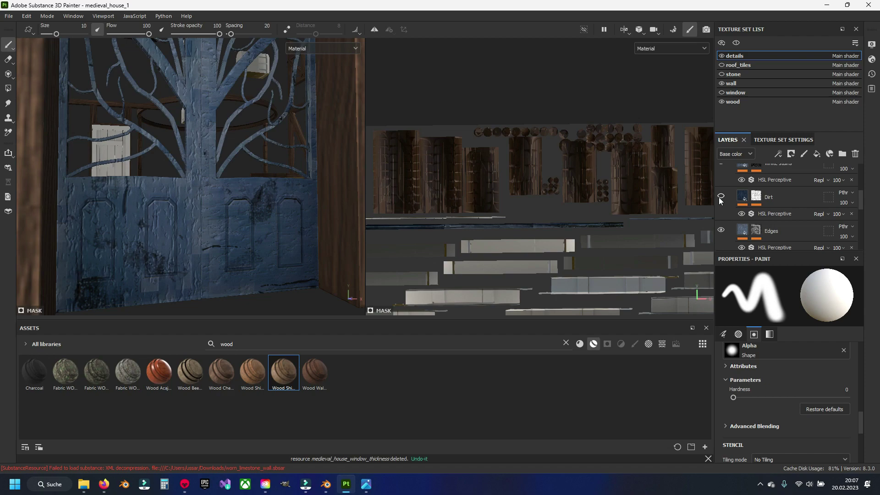
click(719, 197)
- Turn the Edges layer back on and hide the Veins layer
scroll(719, 197, down, 1)
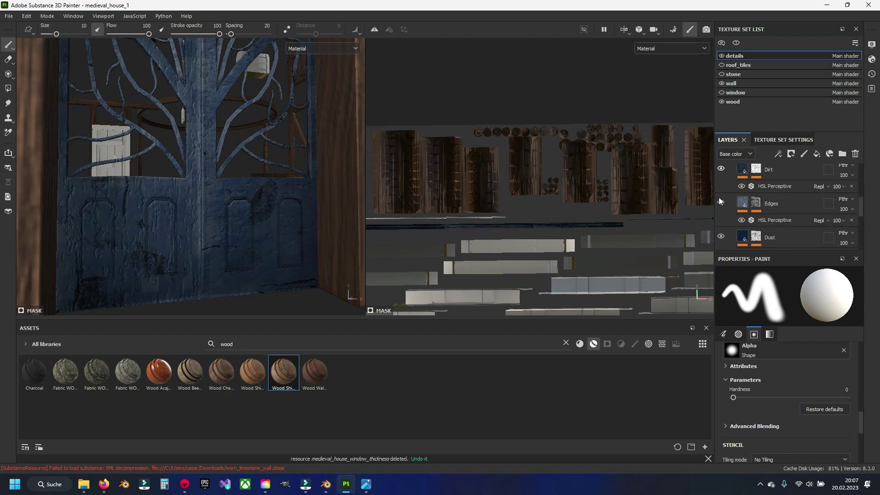
click(722, 202)
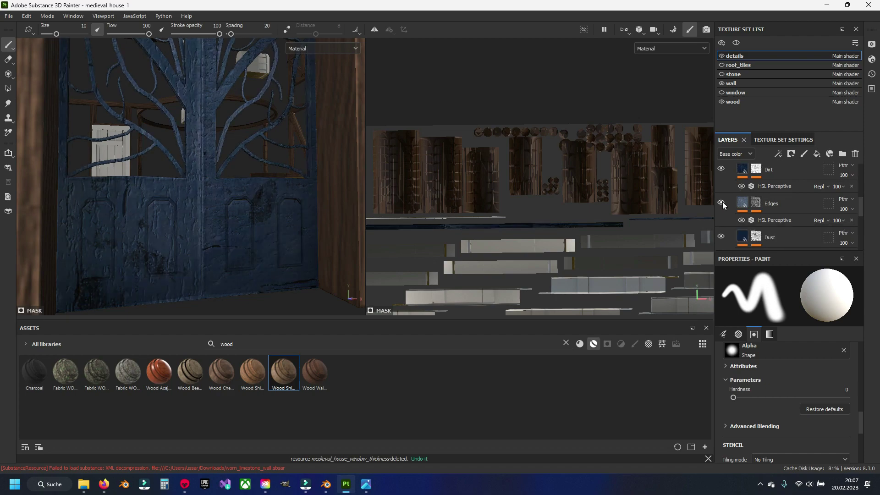
scroll(722, 201, down, 1)
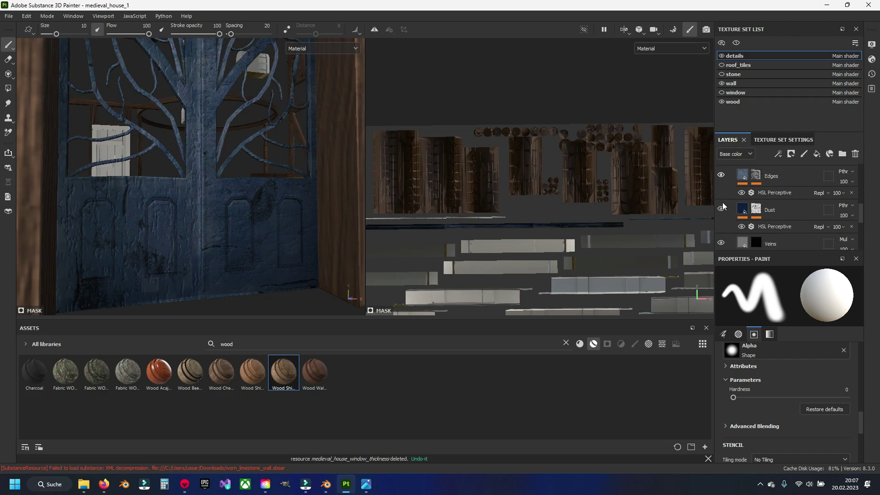
scroll(723, 207, down, 2)
click(721, 188)
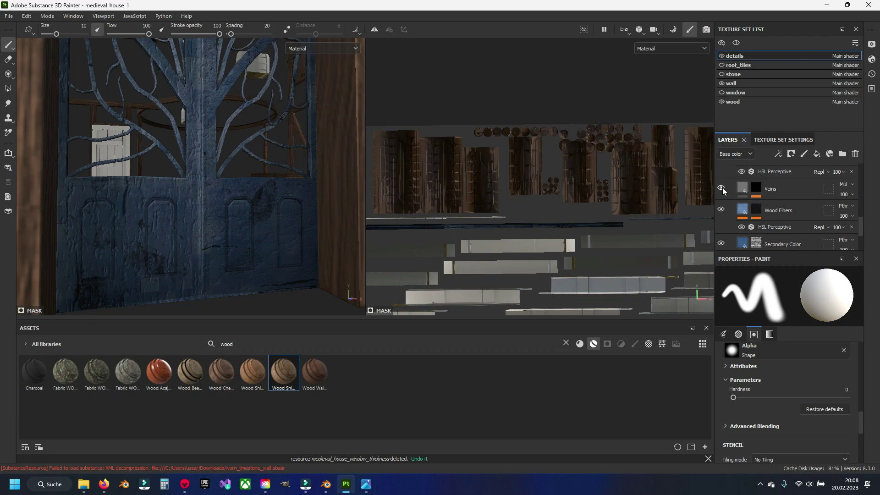
scroll(479, 227, down, 3)
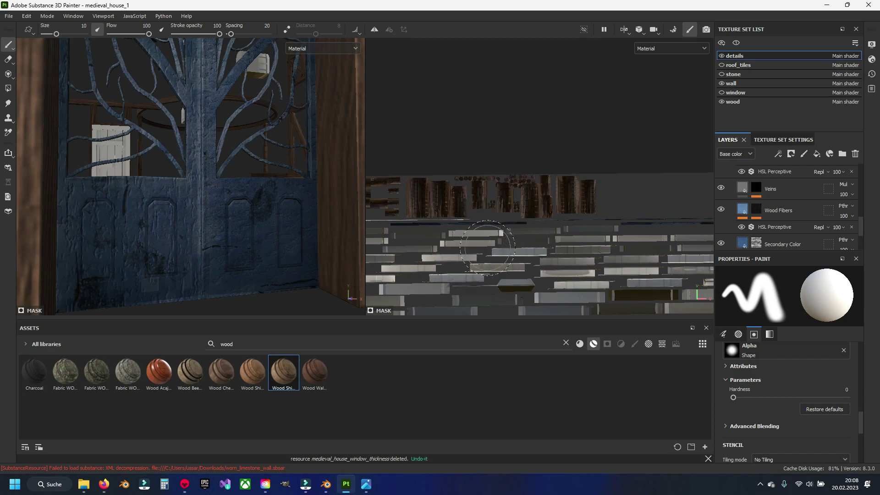
- Pan and zoom the 2D UV view to show the details set's round islands
middle_drag(479, 227, 481, 107)
middle_drag(522, 256, 522, 120)
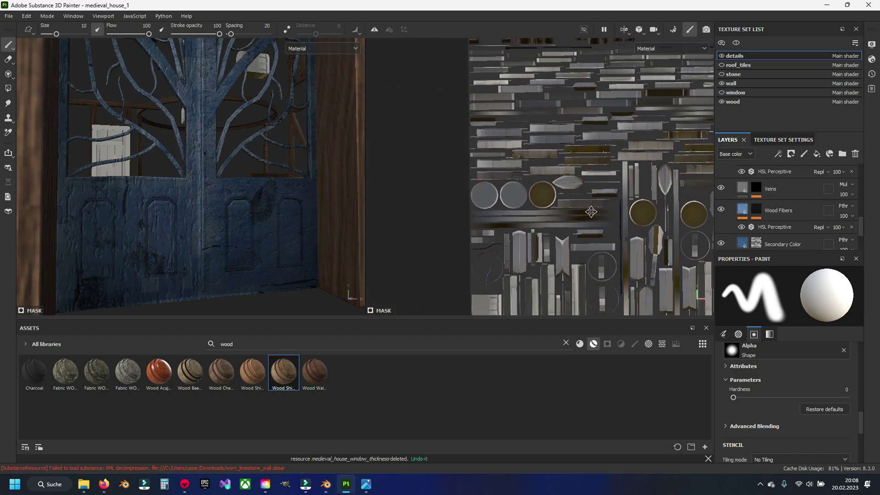
scroll(522, 119, up, 2)
scroll(513, 133, up, 1)
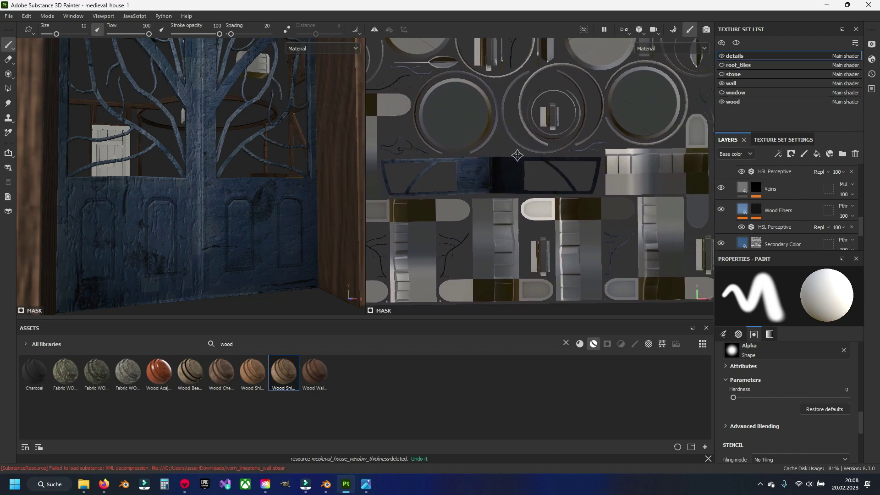
scroll(504, 147, up, 1)
scroll(497, 157, up, 2)
scroll(497, 157, down, 3)
scroll(498, 158, down, 2)
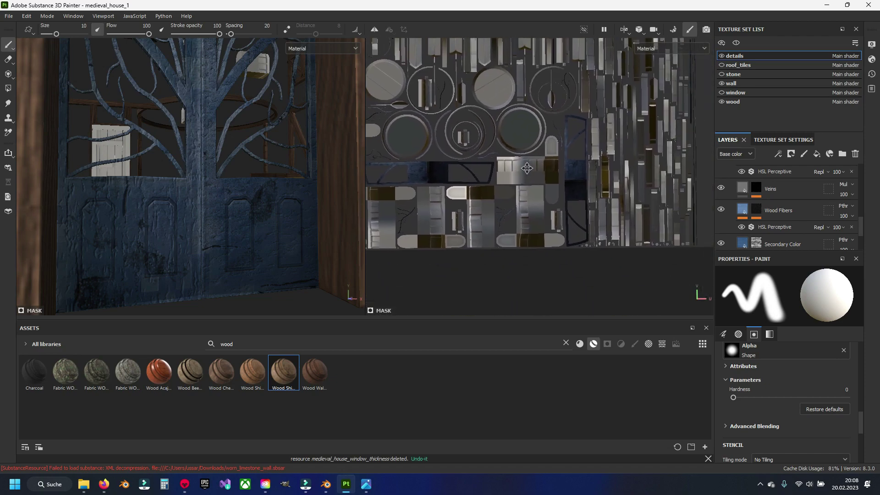
scroll(779, 193, up, 3)
scroll(791, 207, up, 1)
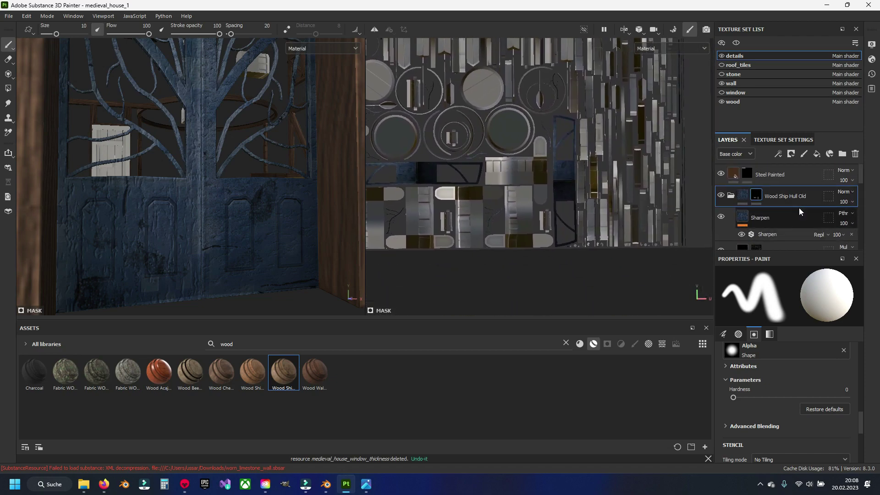
- Expand the Attributes section in the Properties - Paint panel and scroll through it
click(778, 364)
scroll(799, 402, up, 2)
scroll(793, 227, down, 2)
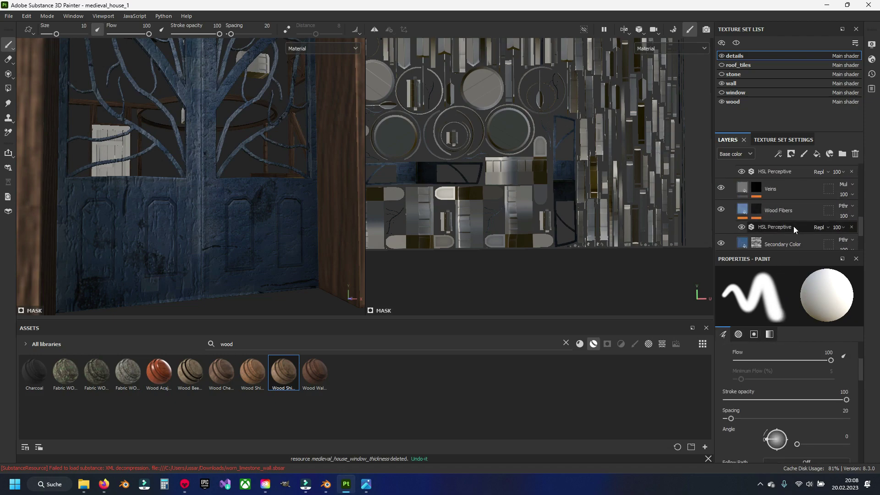
scroll(796, 237, down, 2)
scroll(795, 236, down, 1)
scroll(796, 238, up, 3)
scroll(796, 238, up, 2)
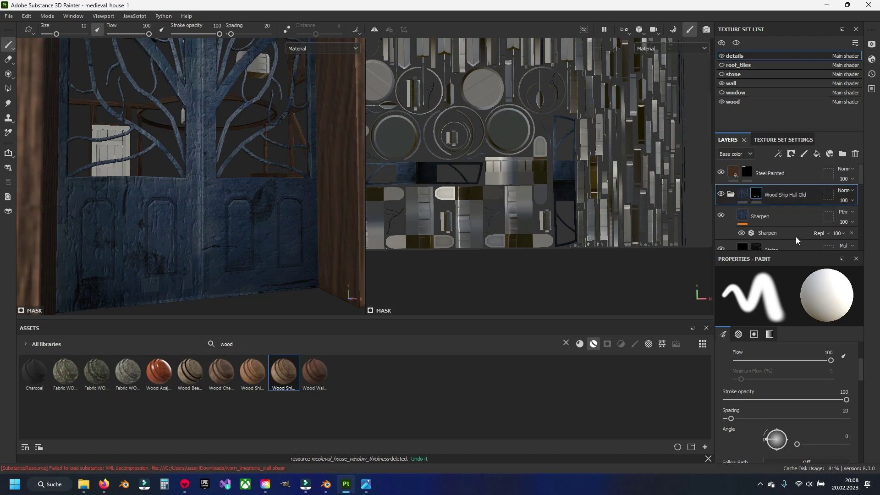
scroll(796, 237, down, 1)
scroll(796, 236, down, 1)
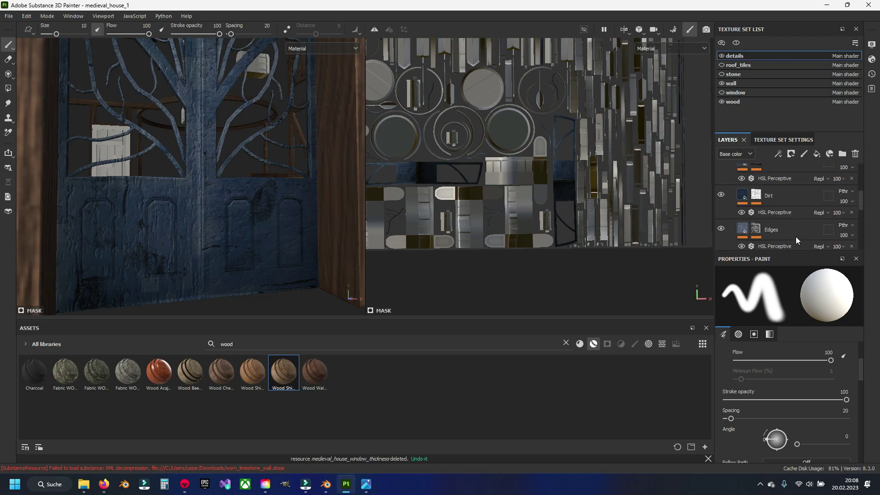
scroll(795, 236, down, 2)
scroll(791, 237, down, 2)
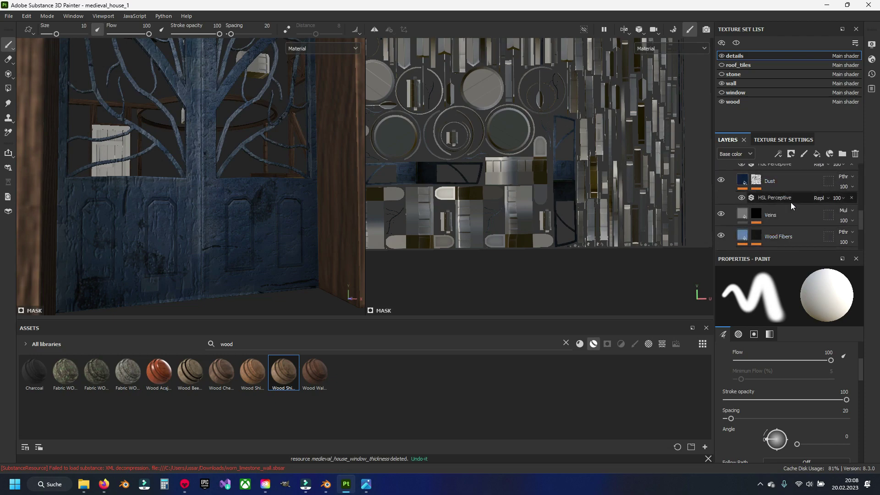
- Select the Veins fill layer and set its UV Wrap to Repeat after trying vertical-only
click(752, 218)
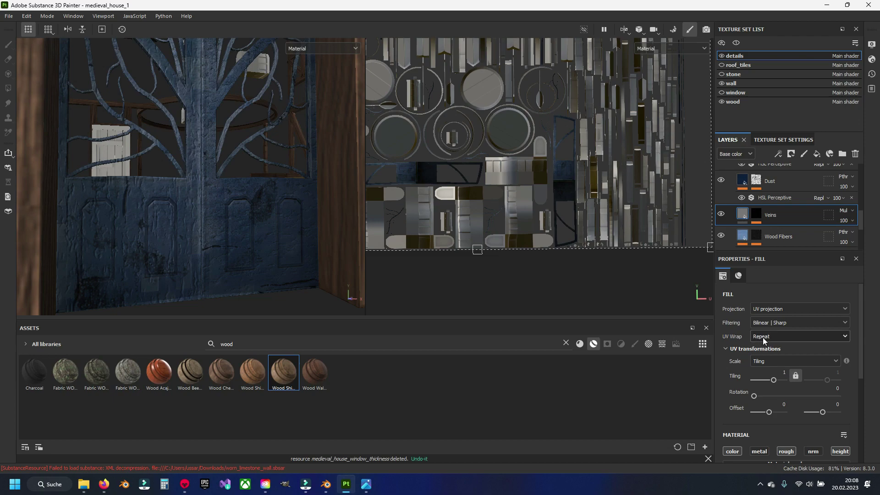
click(805, 340)
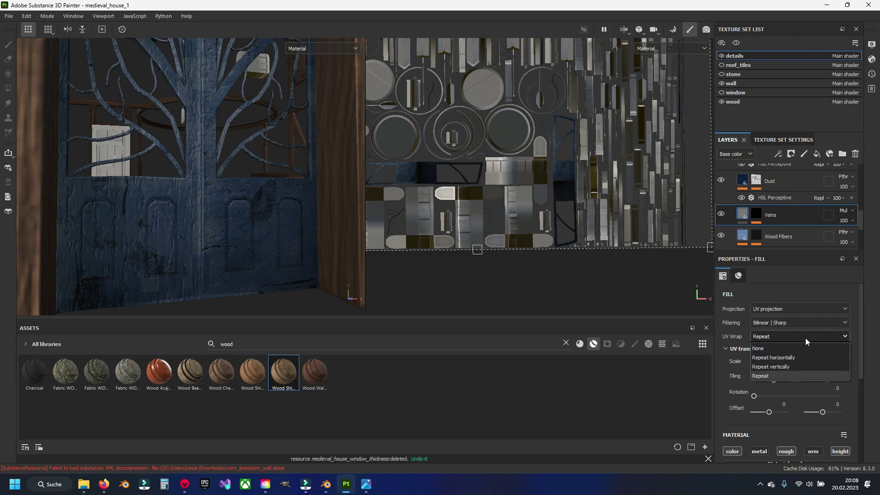
click(796, 366)
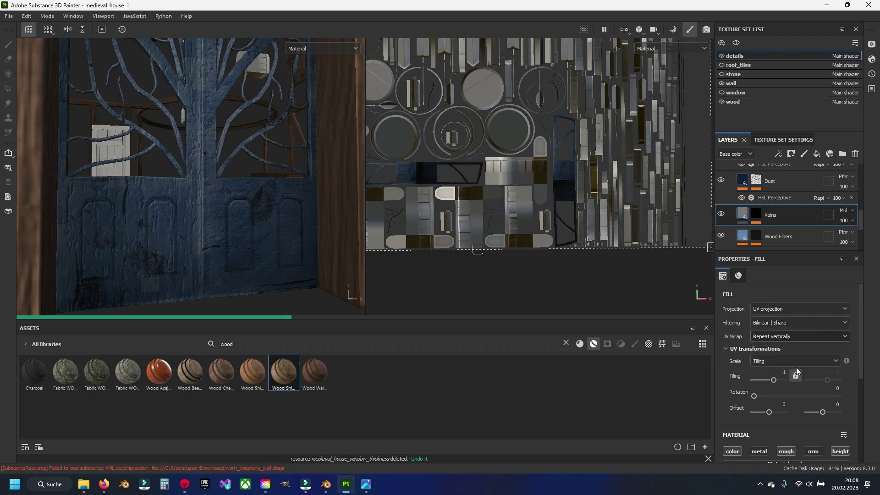
click(799, 336)
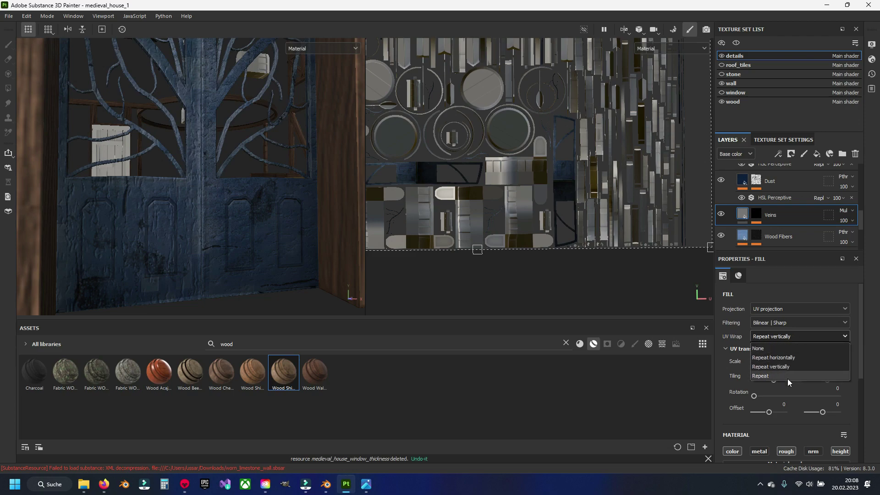
click(787, 377)
click(800, 323)
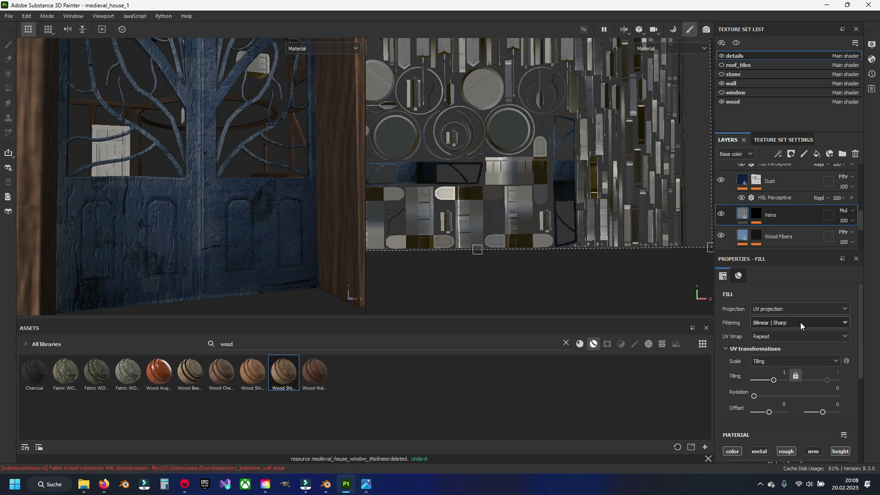
- Try tri-planar and UV-tile projection on Veins, then settle on UV projection
click(796, 310)
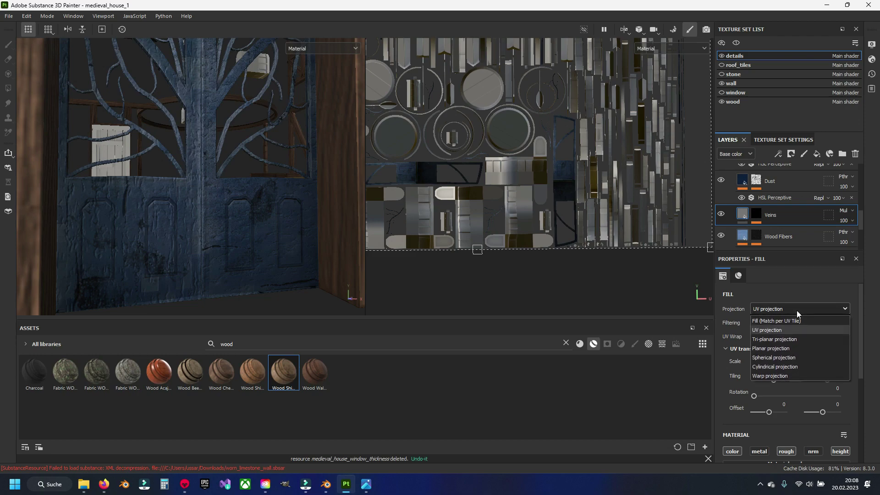
click(786, 338)
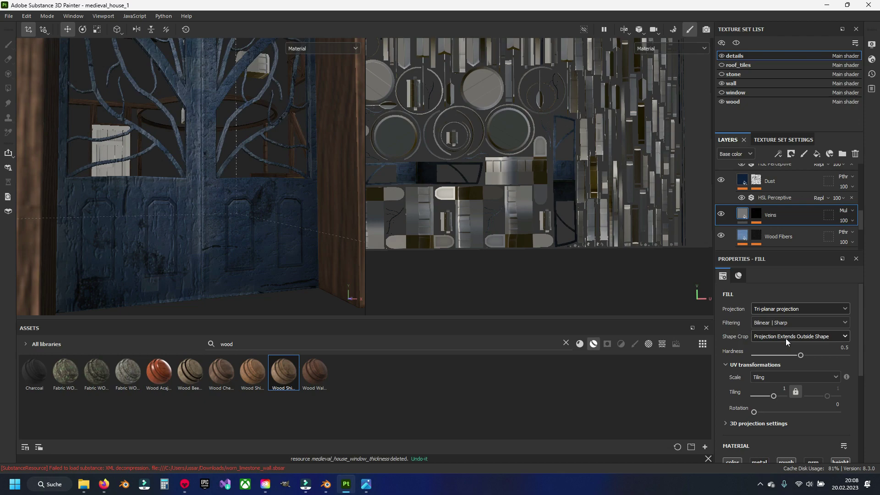
click(794, 309)
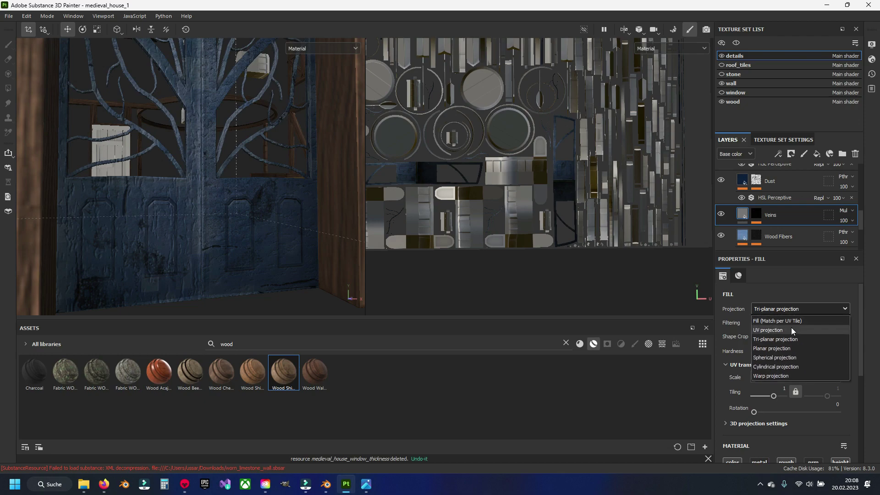
click(794, 321)
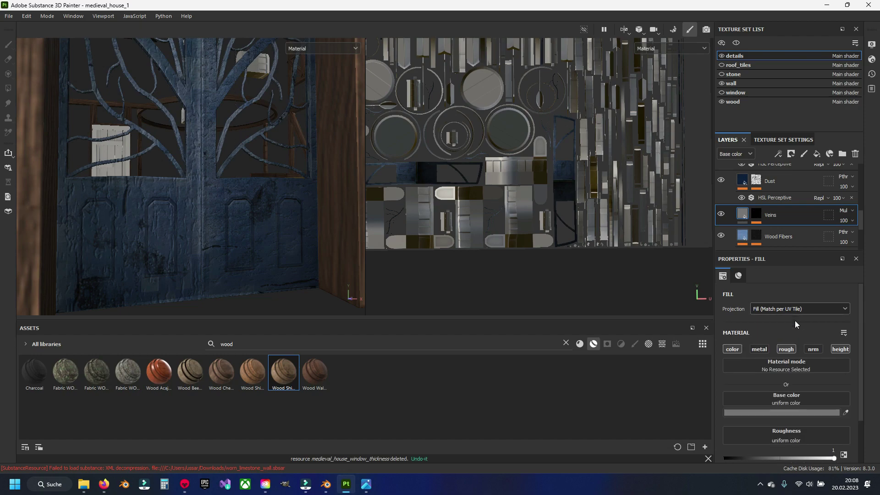
click(796, 310)
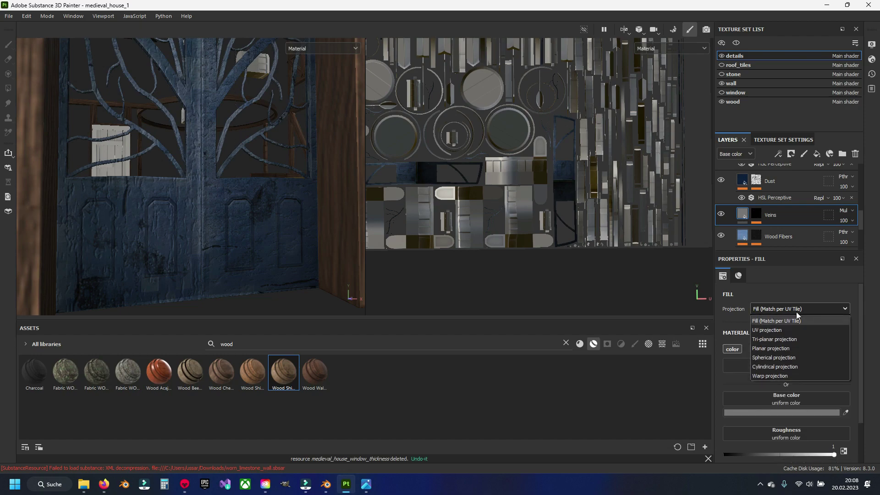
click(793, 329)
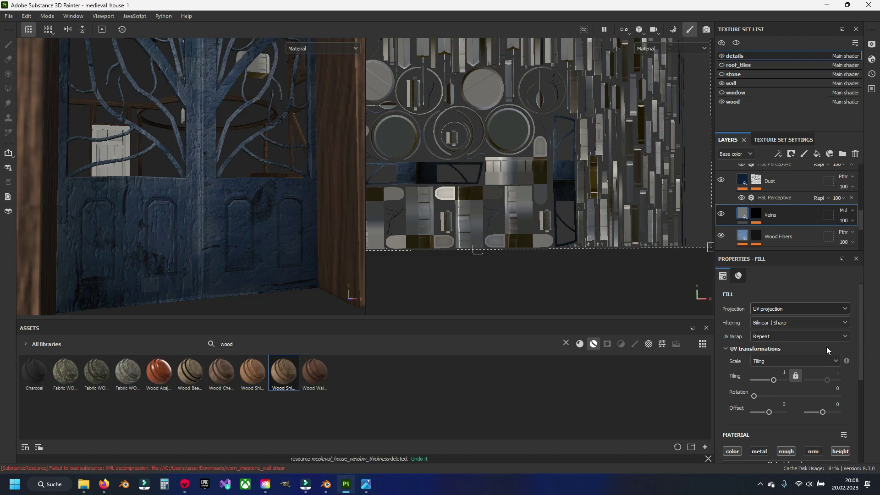
- Try physical-size scaling, then return the Veins scale mode to Tiling
click(824, 361)
click(804, 382)
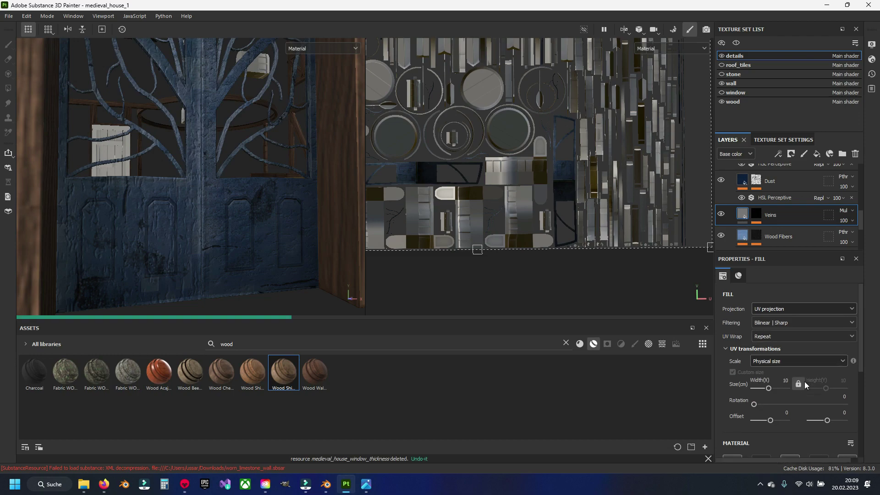
click(807, 357)
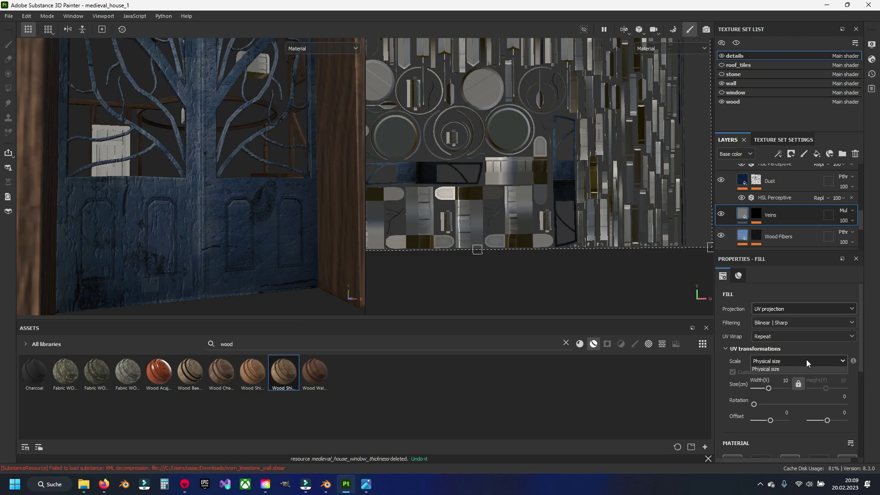
click(801, 370)
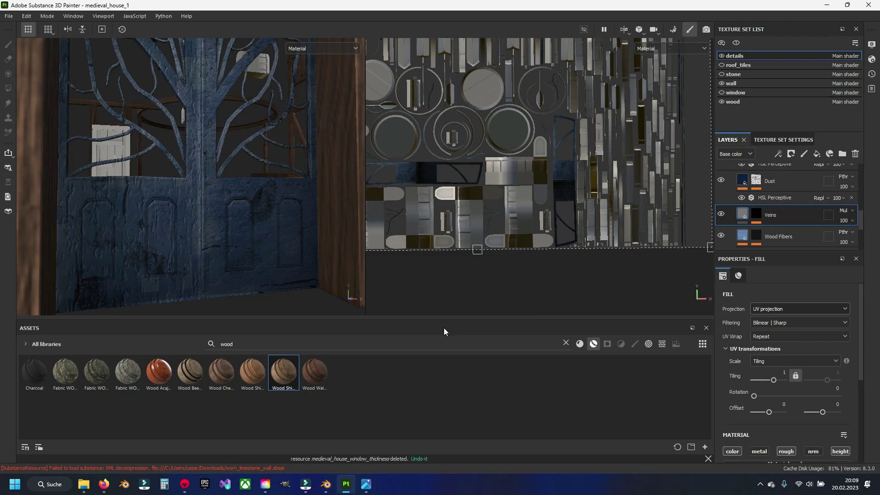
- Hide the Wood Fibers layer on the door material
scroll(779, 388, down, 3)
scroll(779, 387, down, 1)
scroll(779, 388, up, 3)
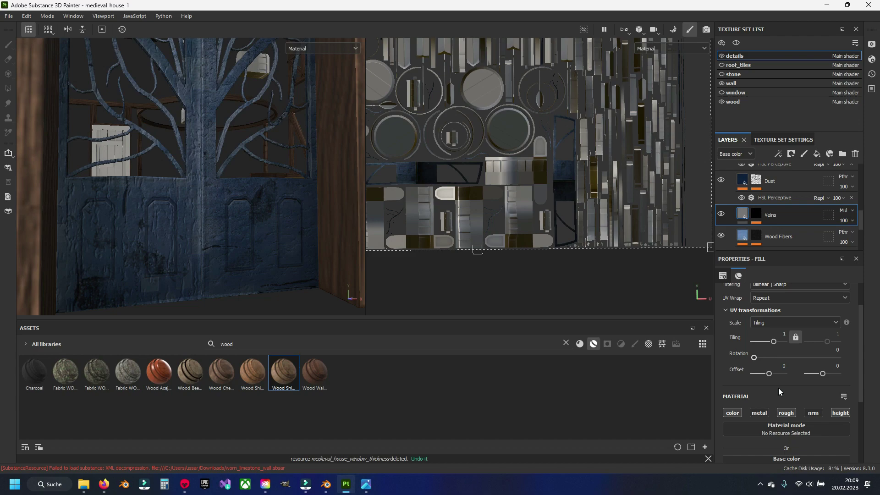
scroll(742, 208, down, 2)
click(719, 182)
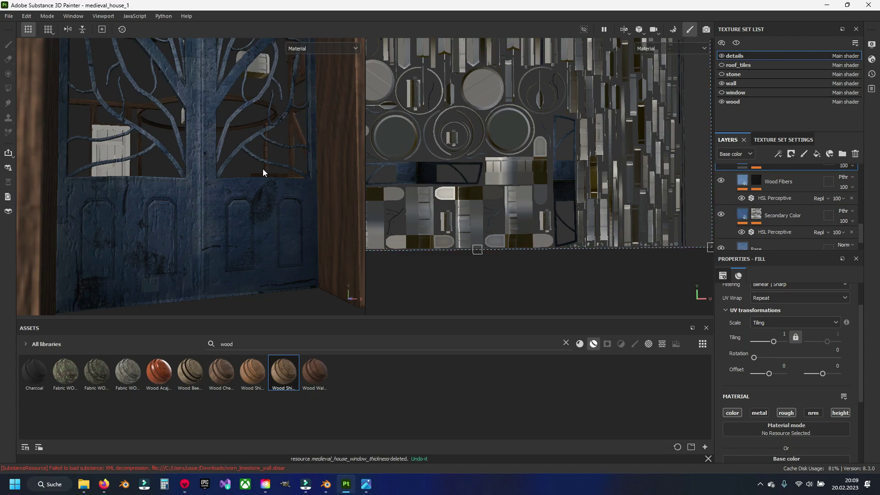
scroll(202, 186, down, 2)
scroll(213, 175, down, 3)
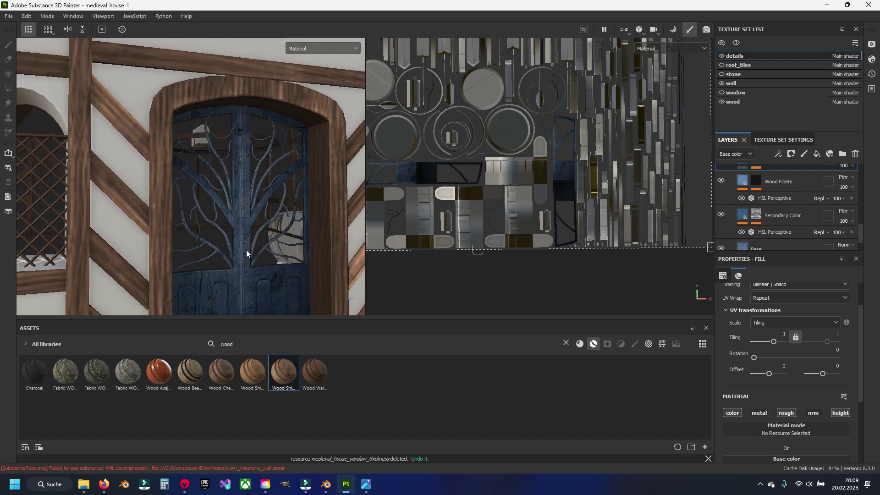
- Orbit to a low, frontal angle on the blue door
alt+drag(246, 252, 250, 250)
scroll(241, 239, up, 2)
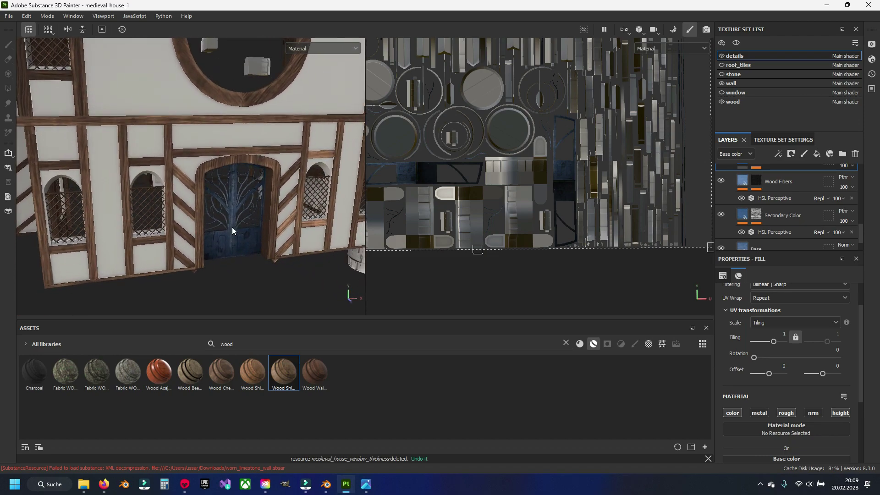
scroll(231, 227, up, 2)
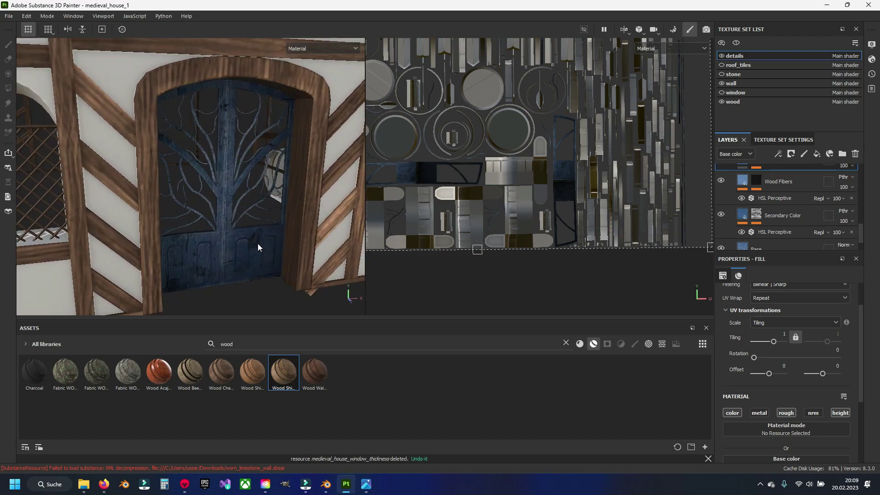
alt+drag(258, 243, 259, 254)
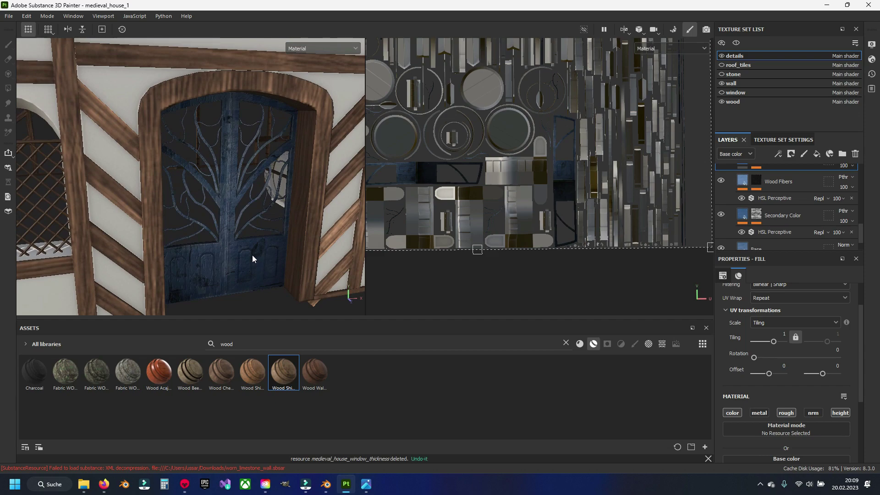
scroll(245, 200, down, 3)
scroll(242, 203, down, 2)
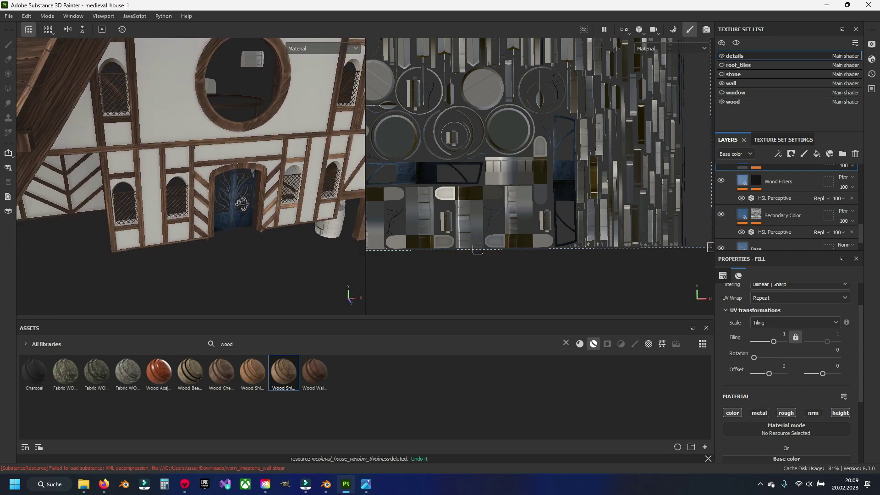
- Tilt past the round window and roof underside to frame the barrels under the overhang
alt+drag(241, 203, 269, 234)
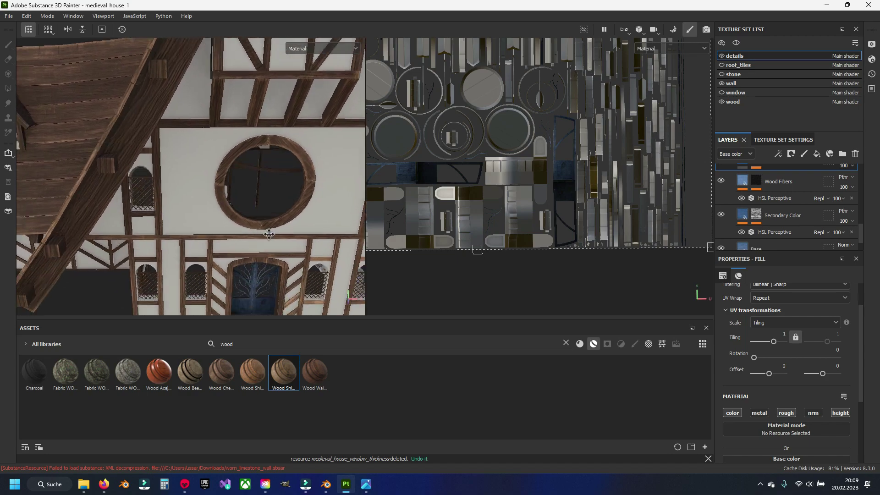
scroll(281, 191, down, 3)
scroll(280, 194, up, 3)
mouse_move(281, 194)
alt+mouse_down()
mouse_move(267, 175)
mouse_move(269, 247)
mouse_move(239, 235)
alt+mouse_up()
scroll(264, 188, up, 2)
scroll(269, 246, down, 3)
scroll(239, 235, up, 4)
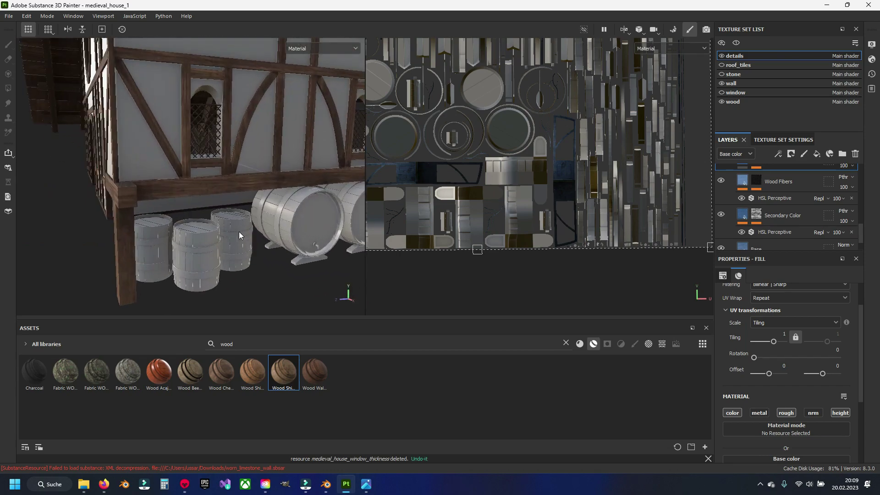
scroll(240, 236, down, 1)
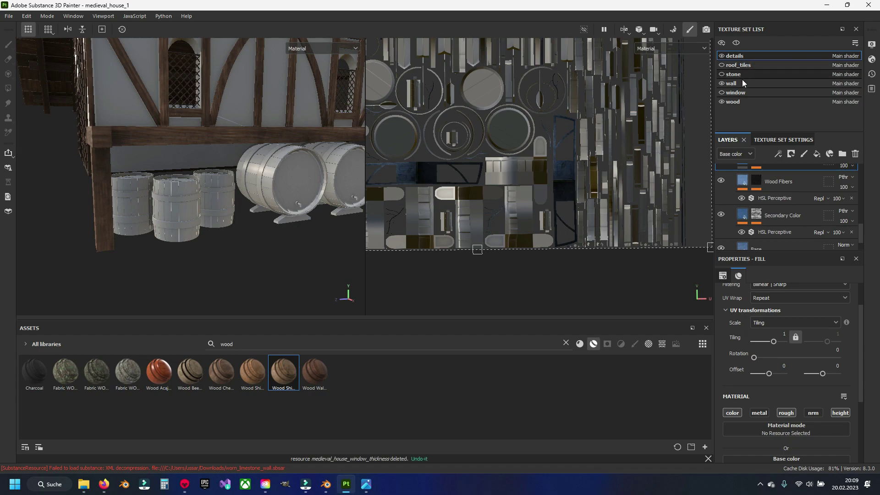
- Copy the wood_vertical and wood_horizontal folders from the wood set into the details set
click(742, 103)
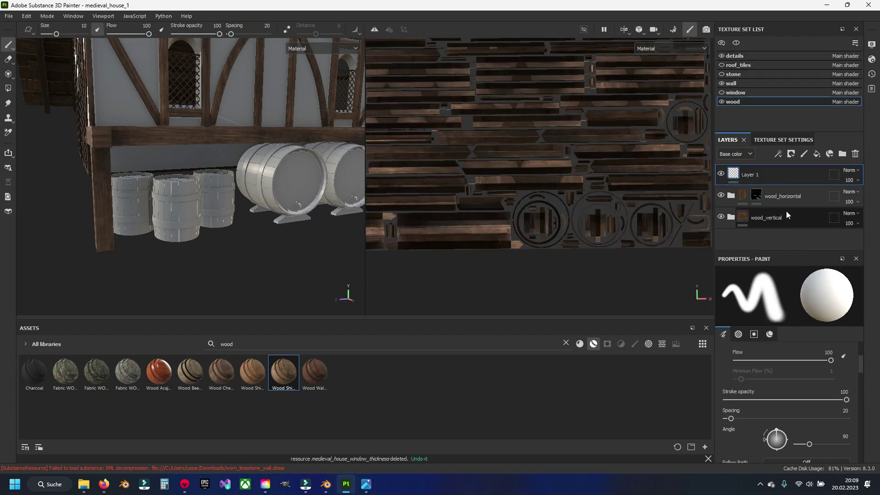
click(785, 216)
shift+click(790, 197)
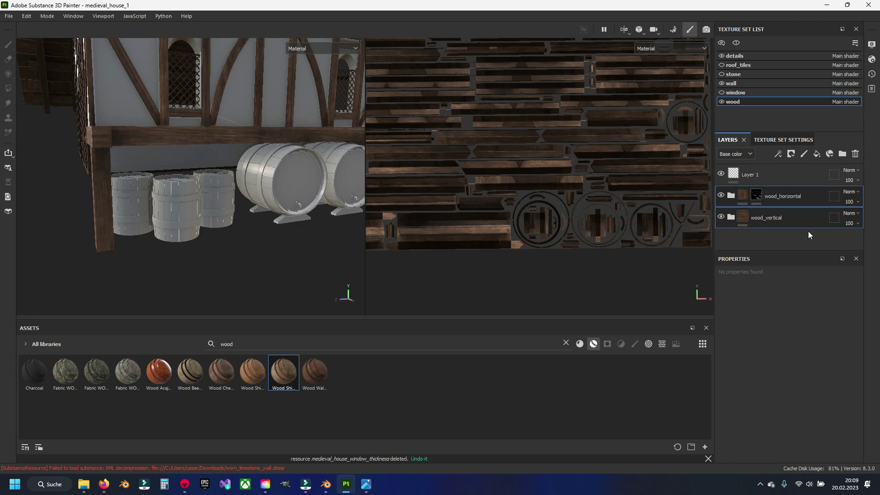
click(746, 54)
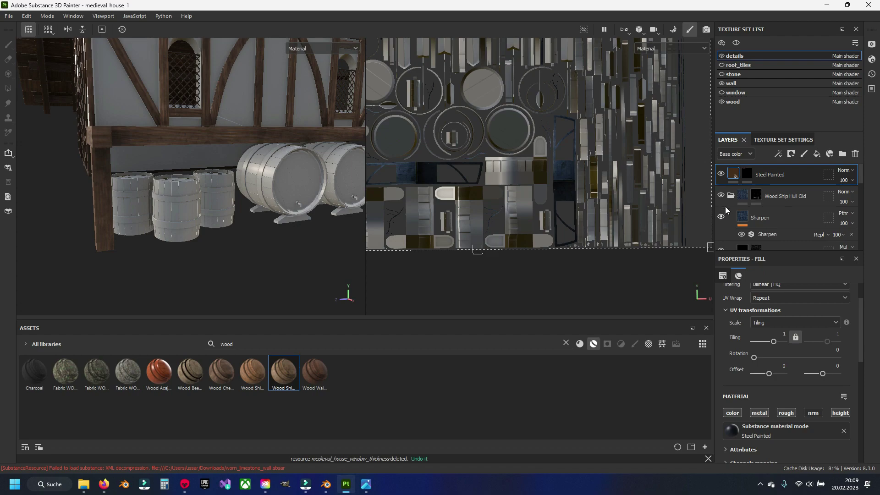
key(ctrl+v)
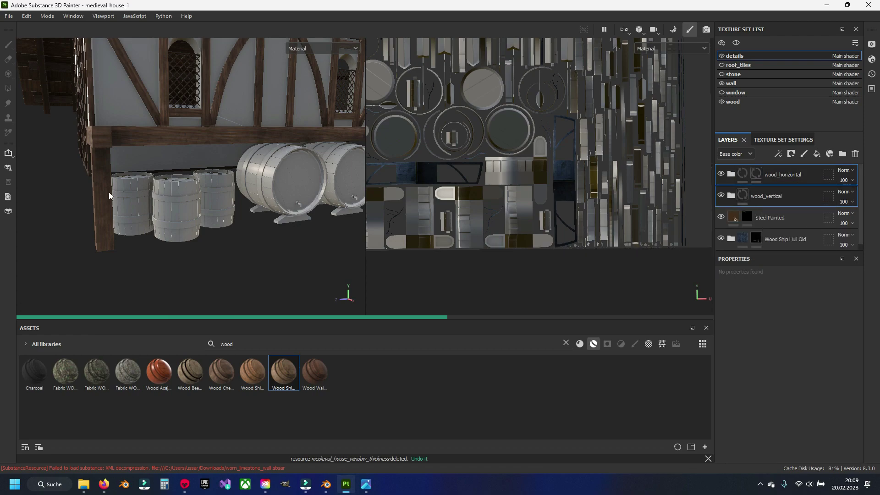
- Orbit close to the barrels and toggle wood_vertical off and on to compare
scroll(183, 191, up, 2)
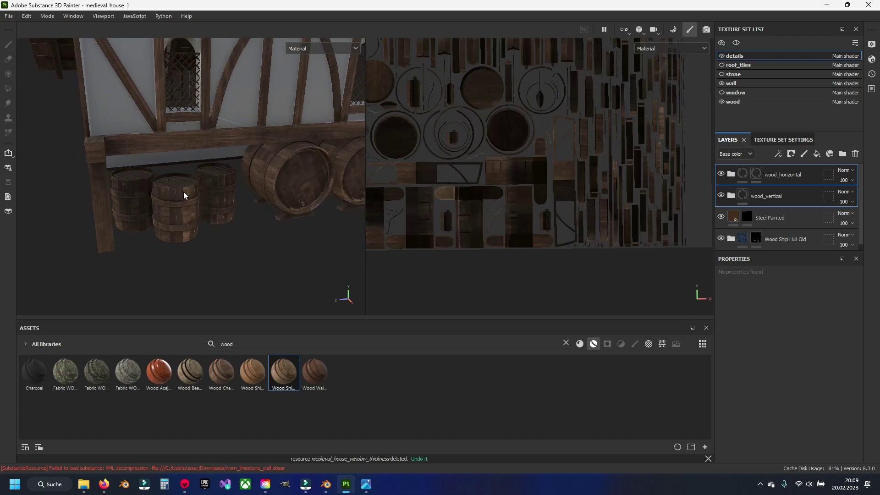
scroll(183, 201, up, 3)
scroll(206, 191, up, 2)
alt+drag(206, 192, 160, 222)
scroll(169, 222, up, 2)
scroll(161, 209, up, 2)
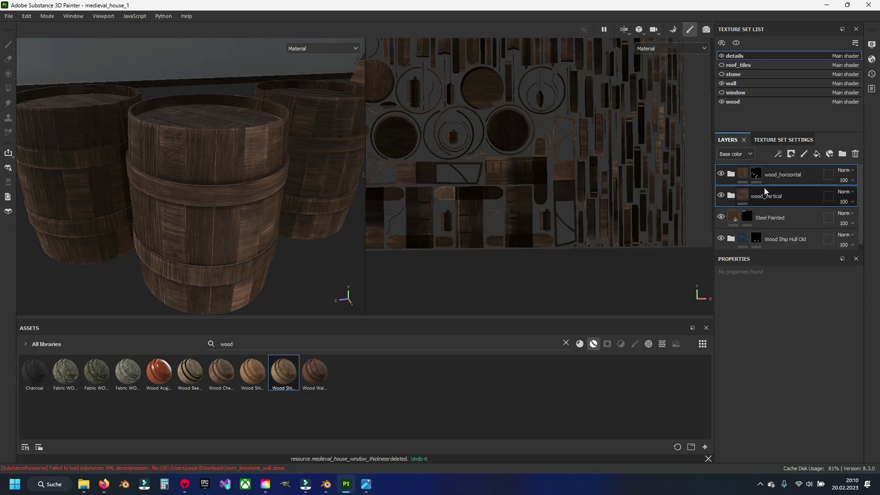
click(721, 195)
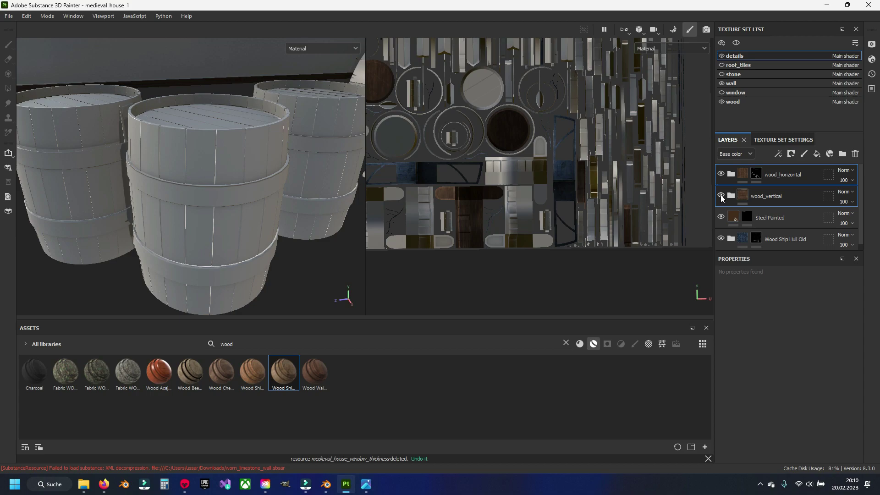
click(721, 196)
- Clear wood_horizontal's mask and recheck the barrels with wood_vertical toggled
right_click(758, 170)
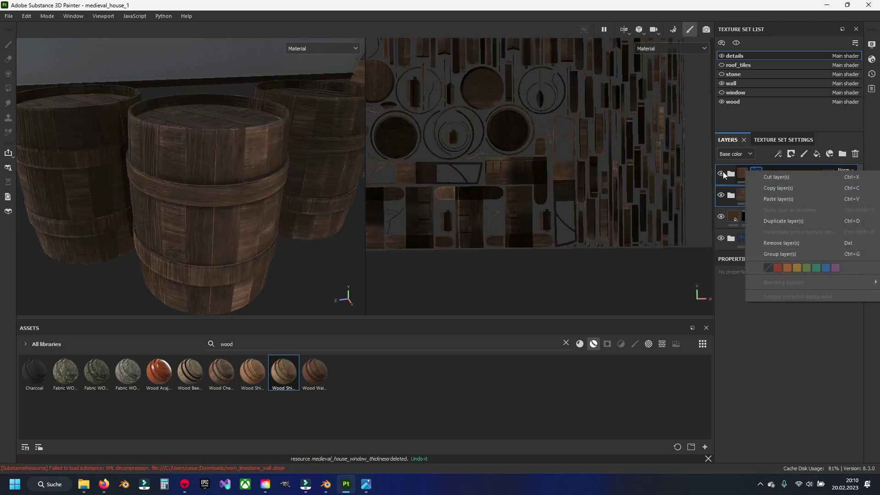
click(770, 167)
right_click(759, 174)
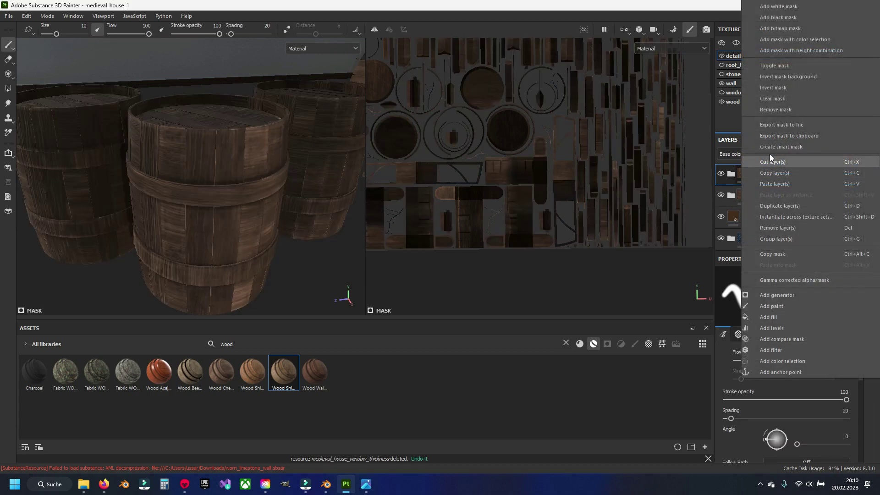
click(794, 98)
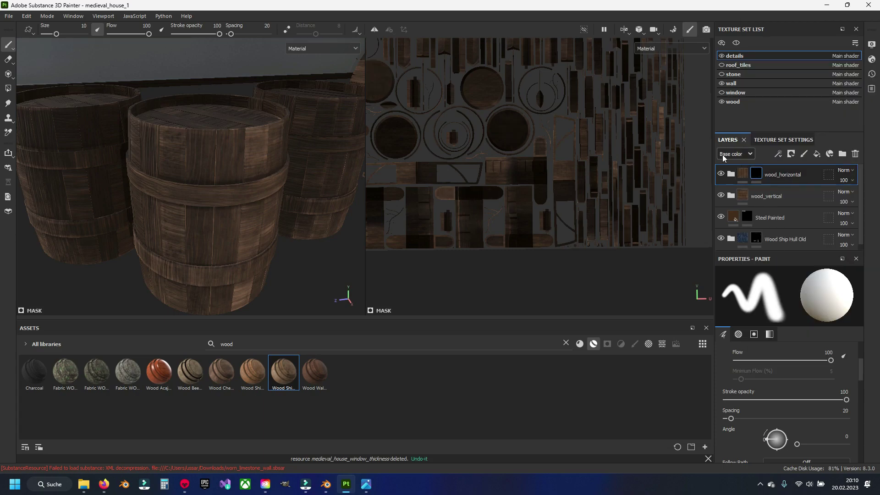
click(720, 196)
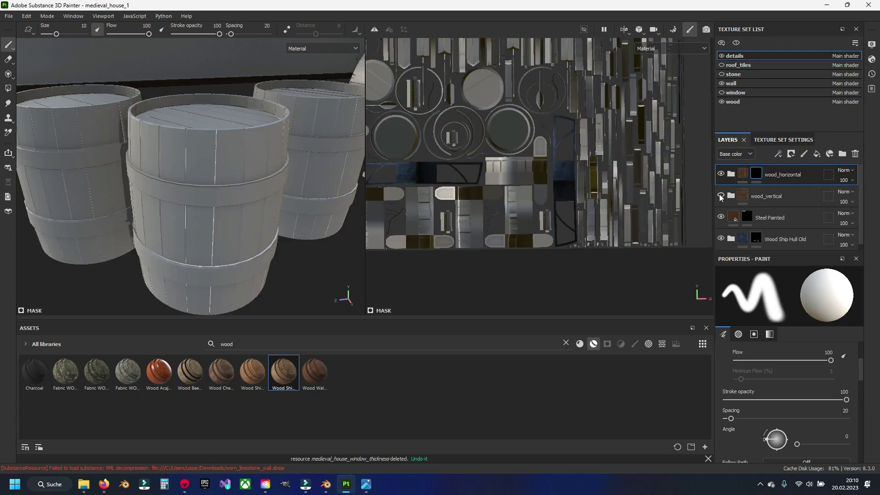
click(720, 196)
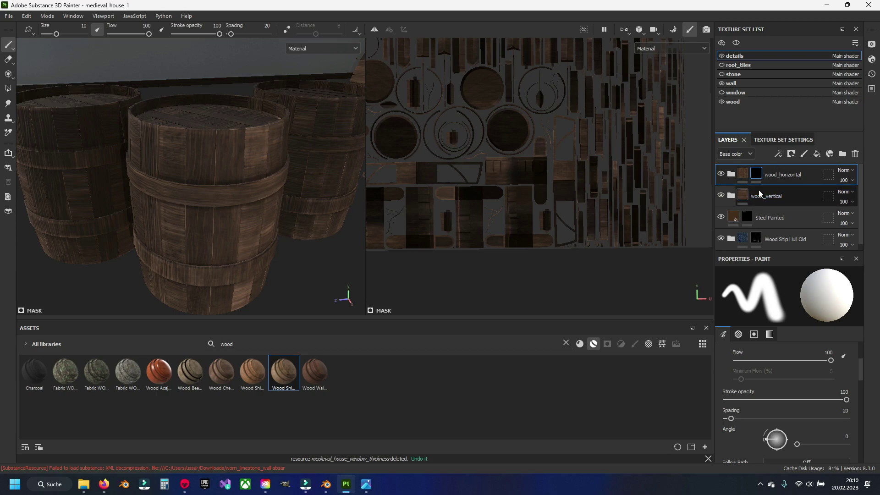
click(8, 88)
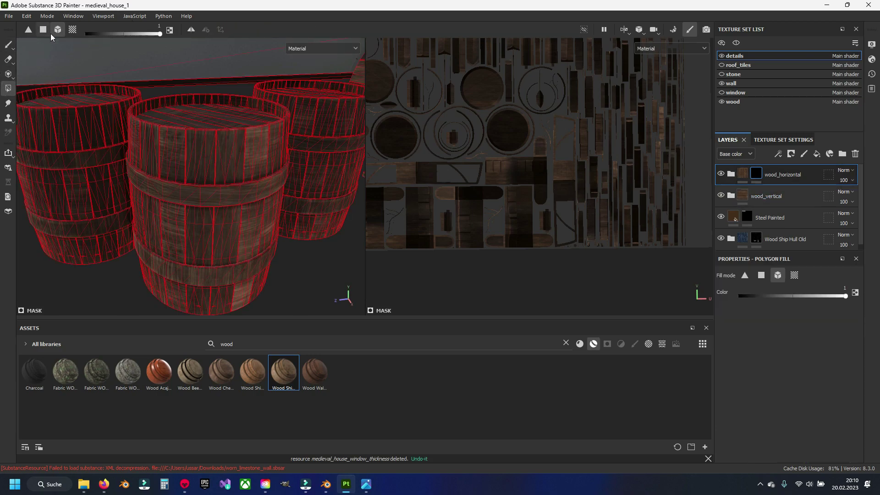
middle_drag(207, 192, 203, 178)
scroll(203, 156, up, 3)
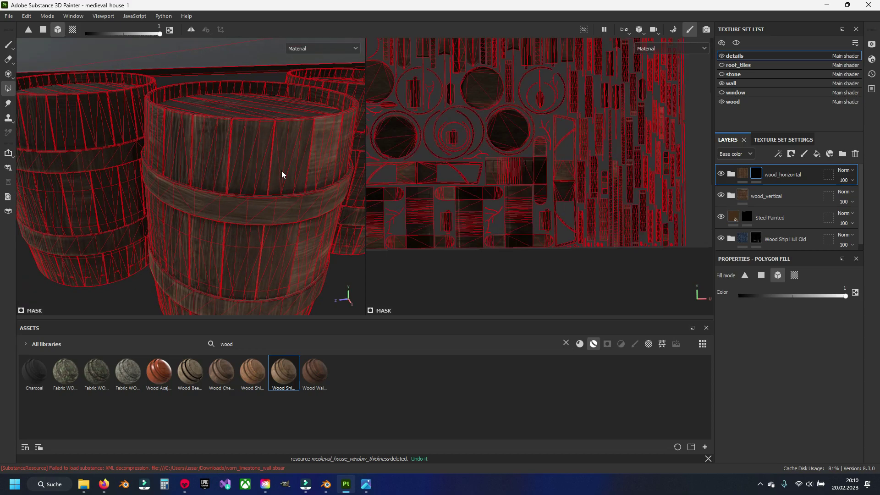
mouse_move(176, 191)
alt+mouse_down()
mouse_move(268, 228)
mouse_move(181, 187)
mouse_move(183, 200)
mouse_move(260, 147)
alt+mouse_up()
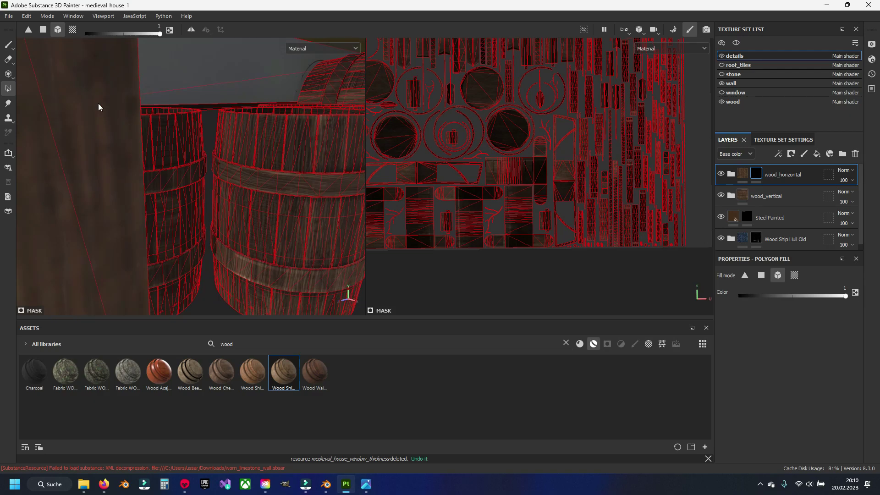
mouse_move(102, 155)
alt+mouse_down()
mouse_move(141, 186)
mouse_move(221, 198)
mouse_move(170, 203)
mouse_move(237, 210)
mouse_move(305, 177)
mouse_move(235, 198)
mouse_move(239, 176)
alt+mouse_up()
mouse_move(284, 135)
alt+mouse_down()
mouse_move(211, 219)
mouse_move(245, 197)
mouse_move(265, 198)
mouse_move(206, 211)
mouse_move(269, 197)
mouse_move(226, 192)
mouse_move(275, 186)
mouse_move(247, 186)
mouse_move(174, 208)
alt+mouse_up()
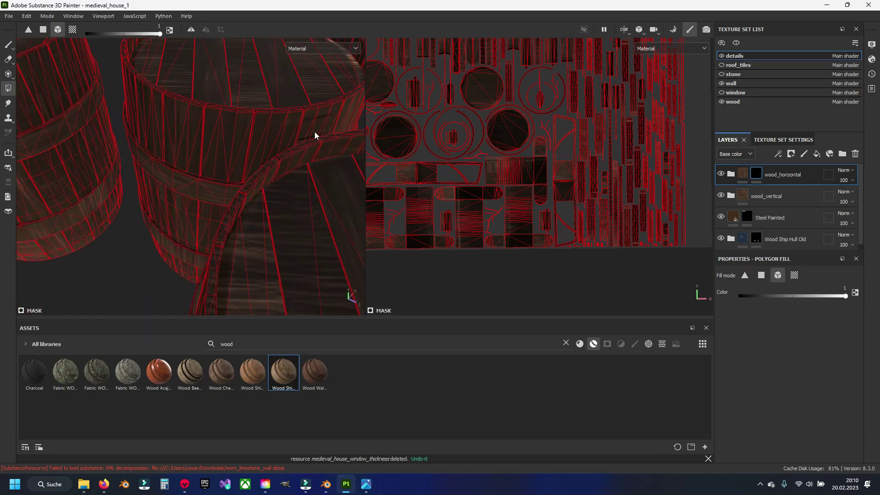
mouse_move(347, 136)
alt+mouse_down()
mouse_move(196, 161)
mouse_move(261, 189)
mouse_move(166, 152)
mouse_move(230, 187)
mouse_move(257, 173)
mouse_move(228, 177)
mouse_move(300, 156)
mouse_move(191, 163)
mouse_move(137, 151)
alt+mouse_up()
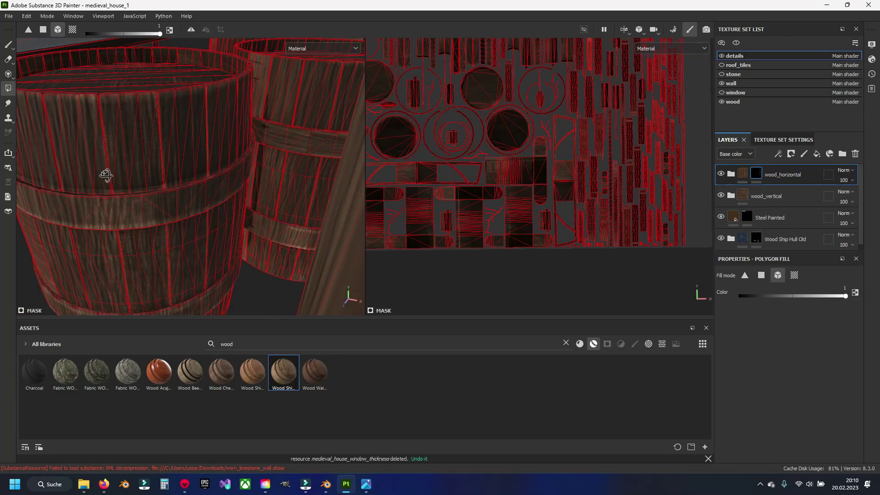
alt+middle_drag(104, 173, 193, 185)
mouse_move(193, 186)
alt+mouse_down()
mouse_move(222, 177)
mouse_move(123, 181)
mouse_move(240, 205)
mouse_move(295, 157)
mouse_move(147, 194)
mouse_move(271, 134)
mouse_move(173, 165)
mouse_move(235, 182)
alt+mouse_up()
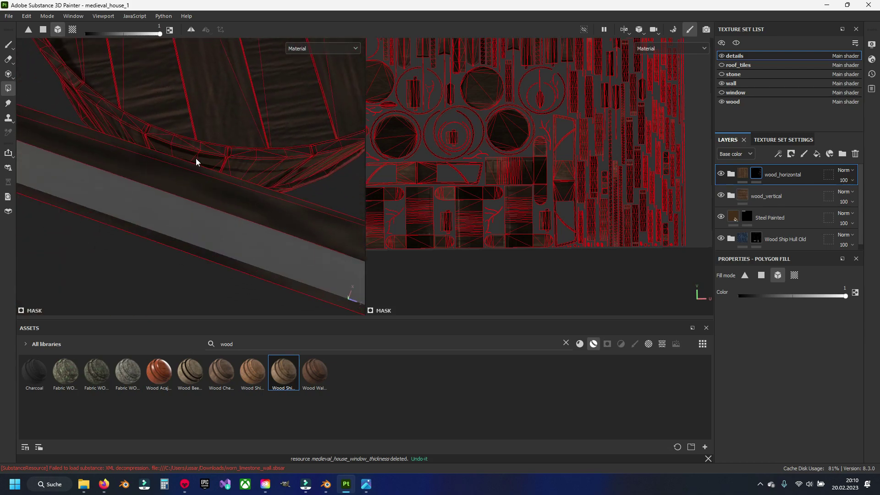
mouse_move(196, 161)
alt+mouse_down()
mouse_move(134, 178)
mouse_move(234, 146)
alt+mouse_up()
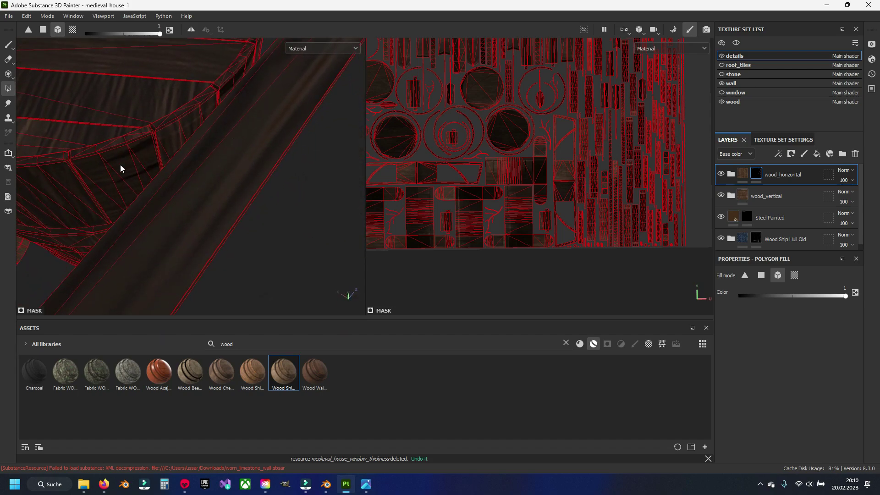
alt+drag(51, 198, 159, 189)
alt+drag(127, 214, 153, 190)
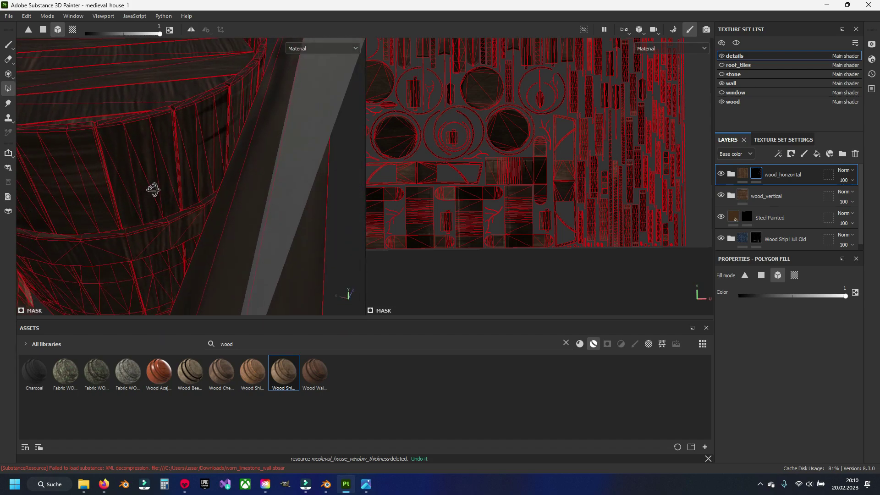
mouse_move(78, 196)
alt+mouse_down()
mouse_move(300, 196)
mouse_move(159, 190)
mouse_move(250, 149)
alt+mouse_up()
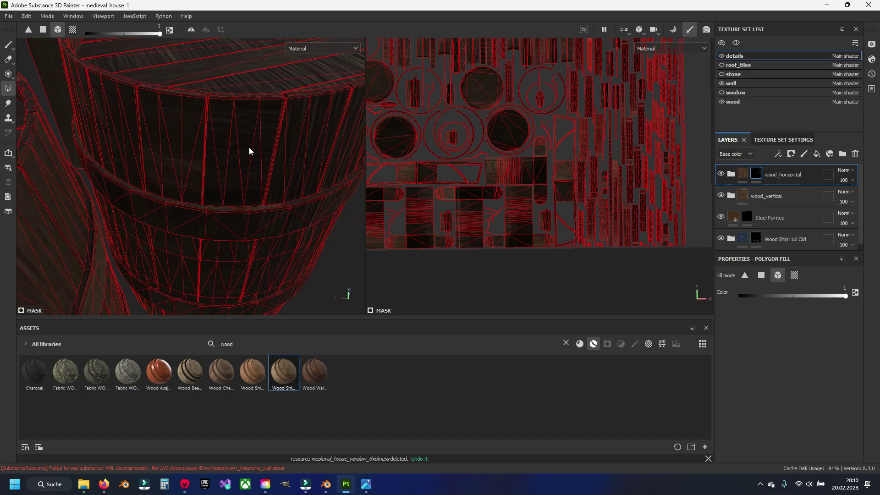
mouse_move(92, 167)
alt+mouse_down()
mouse_move(79, 164)
mouse_move(122, 153)
mouse_move(211, 182)
alt+mouse_up()
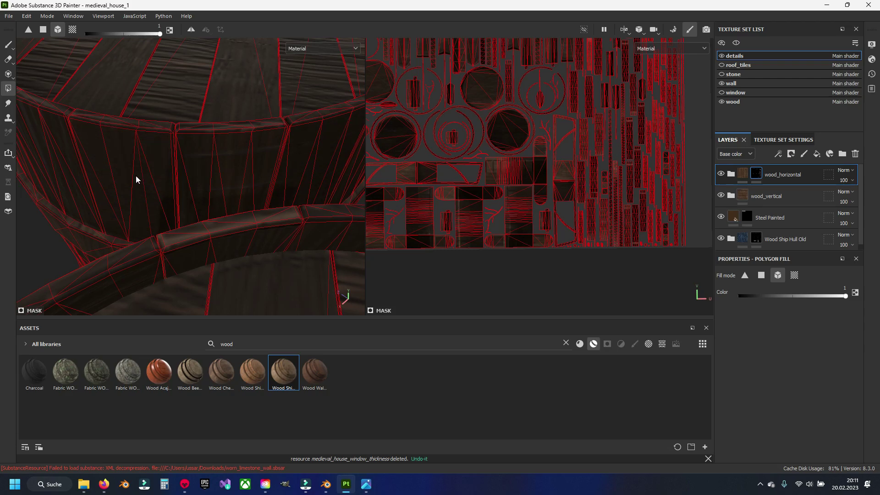
mouse_move(136, 175)
alt+mouse_down()
mouse_move(165, 192)
mouse_move(287, 157)
mouse_move(167, 151)
mouse_move(207, 142)
mouse_move(190, 202)
mouse_move(193, 137)
mouse_move(206, 187)
alt+mouse_up()
alt+middle_drag(206, 187, 141, 98)
mouse_move(152, 114)
alt+mouse_down()
mouse_move(173, 157)
mouse_move(251, 173)
mouse_move(187, 240)
mouse_move(186, 189)
mouse_move(119, 181)
mouse_move(220, 167)
mouse_move(166, 179)
mouse_move(224, 203)
mouse_move(137, 189)
mouse_move(284, 205)
mouse_move(219, 206)
mouse_move(272, 202)
mouse_move(208, 186)
alt+mouse_up()
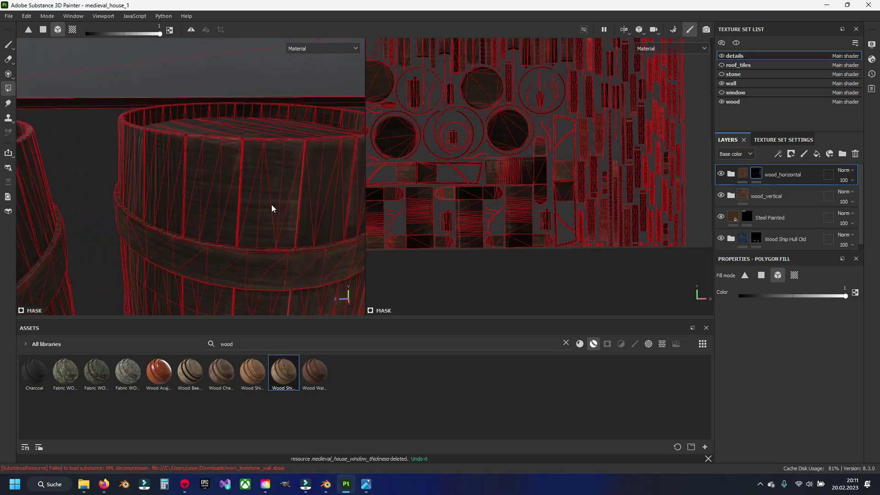
alt+middle_drag(269, 208, 168, 203)
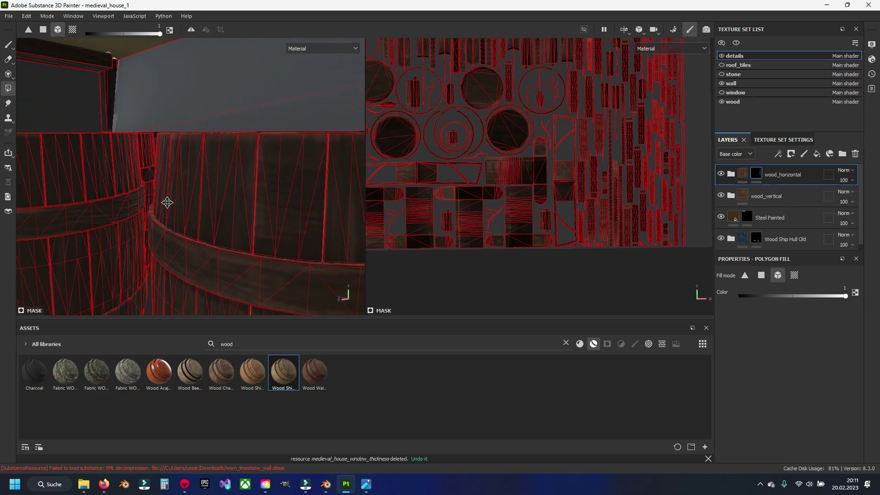
alt+drag(168, 202, 194, 202)
alt+right_drag(287, 210, 277, 229)
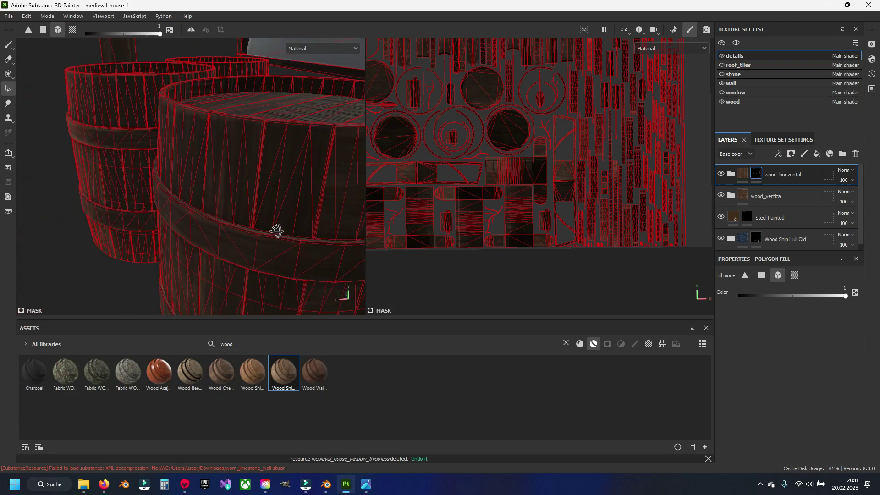
alt+drag(276, 229, 198, 212)
alt+middle_drag(295, 208, 210, 202)
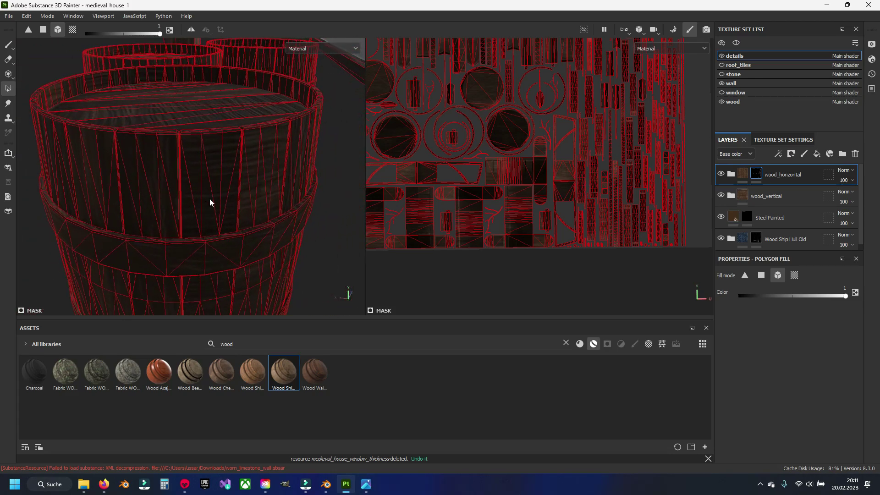
mouse_move(219, 190)
alt+mouse_down()
mouse_move(136, 170)
mouse_move(178, 213)
alt+mouse_up()
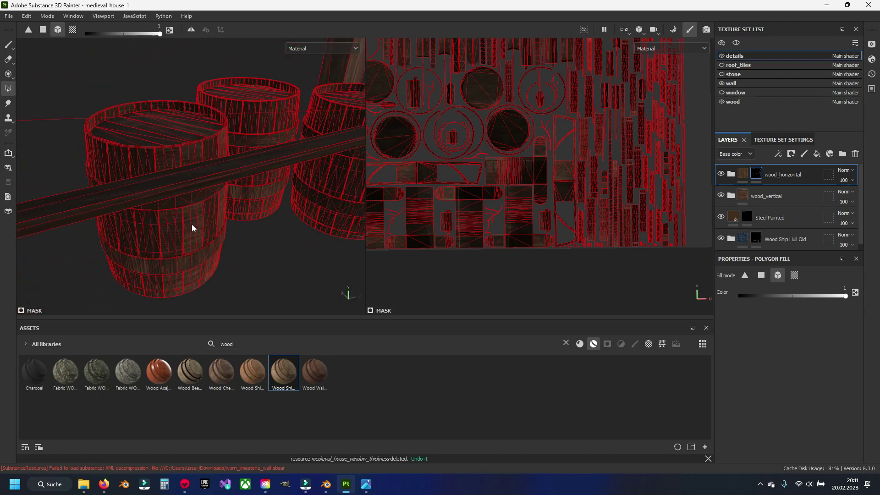
mouse_move(191, 224)
alt+middle_down()
mouse_move(204, 210)
mouse_move(182, 197)
alt+middle_up()
scroll(183, 197, up, 2)
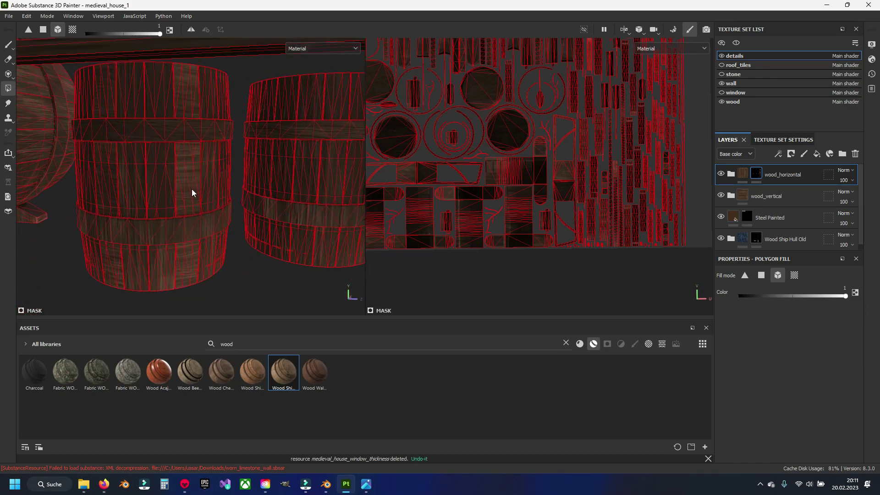
mouse_move(191, 189)
alt+mouse_down()
mouse_move(278, 167)
mouse_move(209, 171)
alt+mouse_up()
scroll(109, 173, up, 3)
mouse_move(108, 173)
alt+mouse_down()
mouse_move(270, 177)
mouse_move(163, 196)
mouse_move(258, 171)
mouse_move(235, 208)
alt+mouse_up()
mouse_move(104, 207)
alt+mouse_down()
mouse_move(167, 195)
mouse_move(130, 191)
alt+mouse_up()
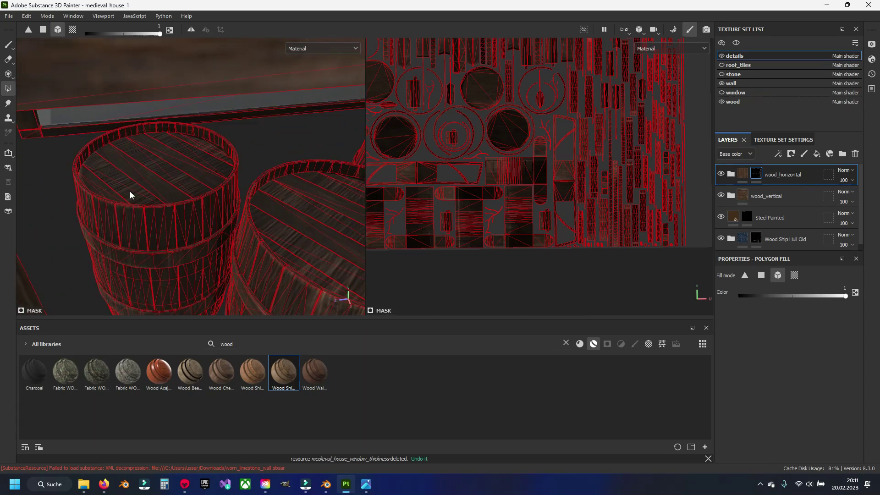
scroll(130, 193, up, 2)
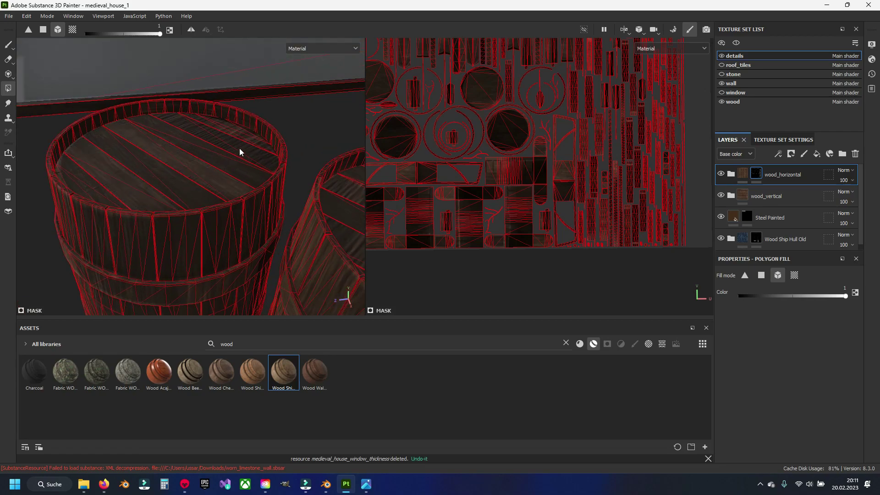
alt+drag(240, 137, 101, 183)
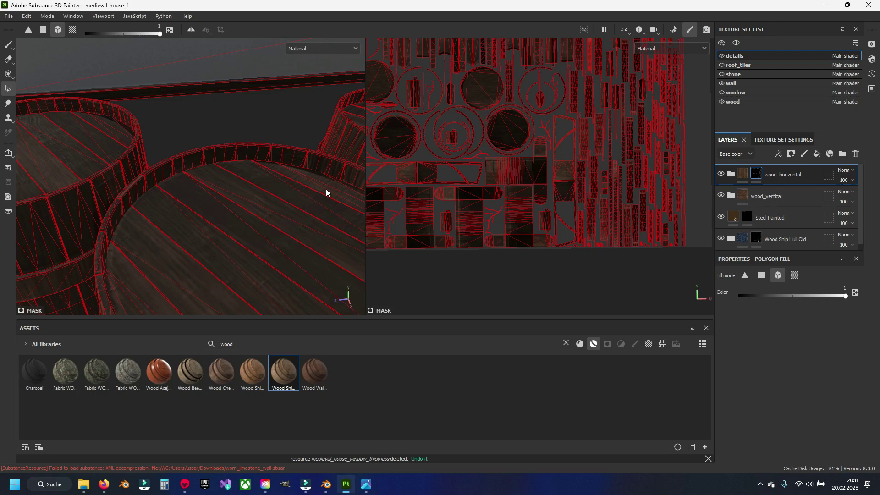
mouse_move(326, 189)
alt+mouse_down()
mouse_move(216, 206)
mouse_move(246, 158)
mouse_move(214, 174)
mouse_move(129, 253)
alt+mouse_up()
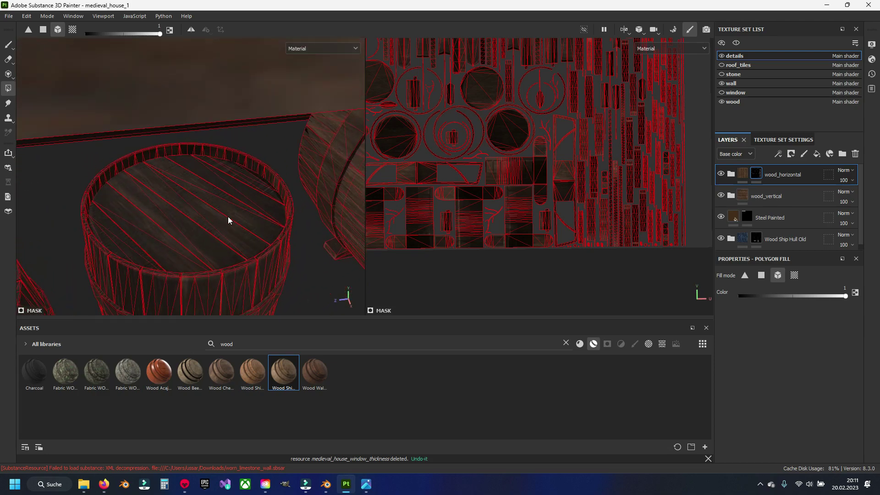
alt+middle_drag(244, 263, 244, 229)
mouse_move(244, 229)
alt+mouse_down()
mouse_move(246, 256)
mouse_move(248, 138)
mouse_move(235, 237)
mouse_move(78, 226)
mouse_move(208, 234)
alt+mouse_up()
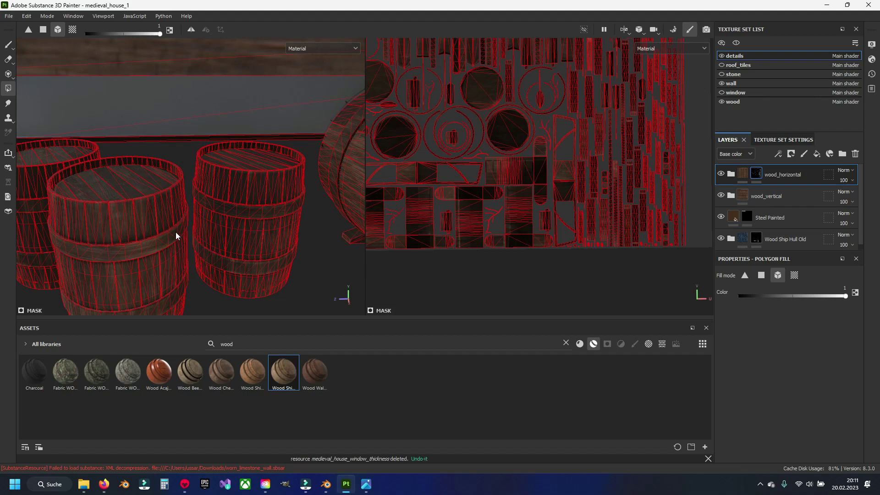
alt+middle_drag(175, 232, 243, 198)
mouse_move(245, 210)
alt+mouse_down()
mouse_move(252, 204)
mouse_move(206, 210)
alt+mouse_up()
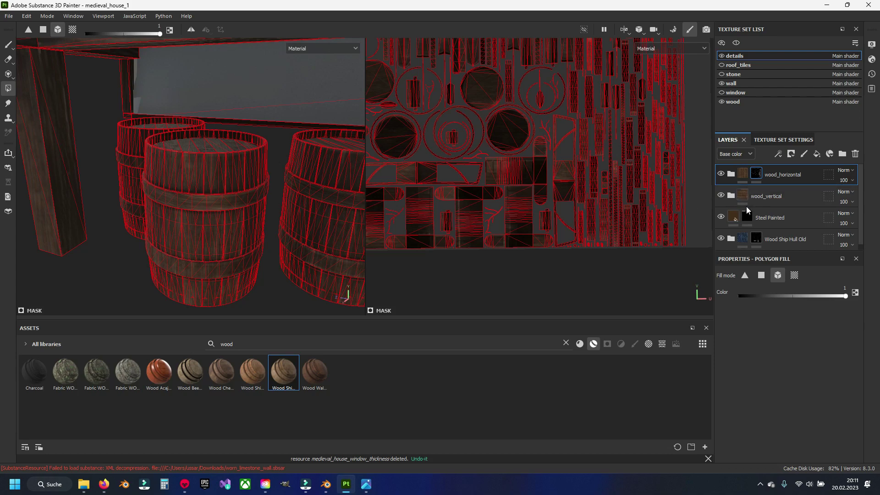
- Rename Steel Painted to 'grid_window', then duplicate it and name the copy 'metal'
double_click(782, 218)
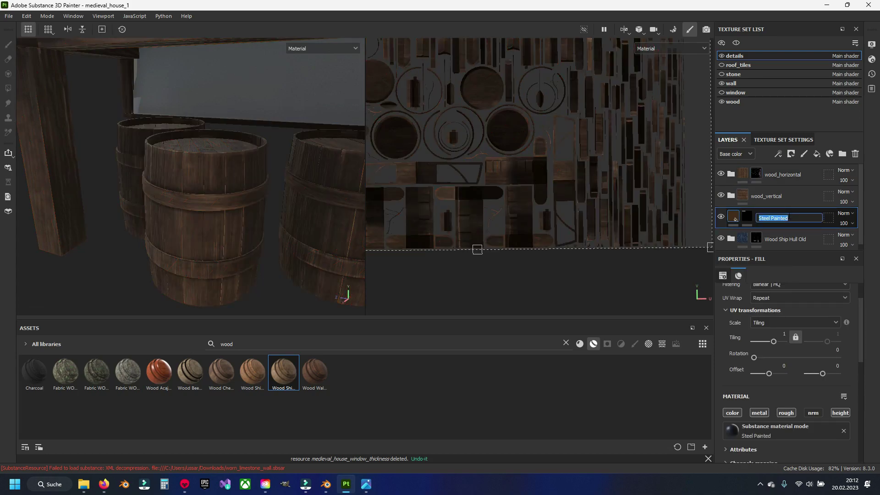
text(grid_window)
key(ctrl+d)
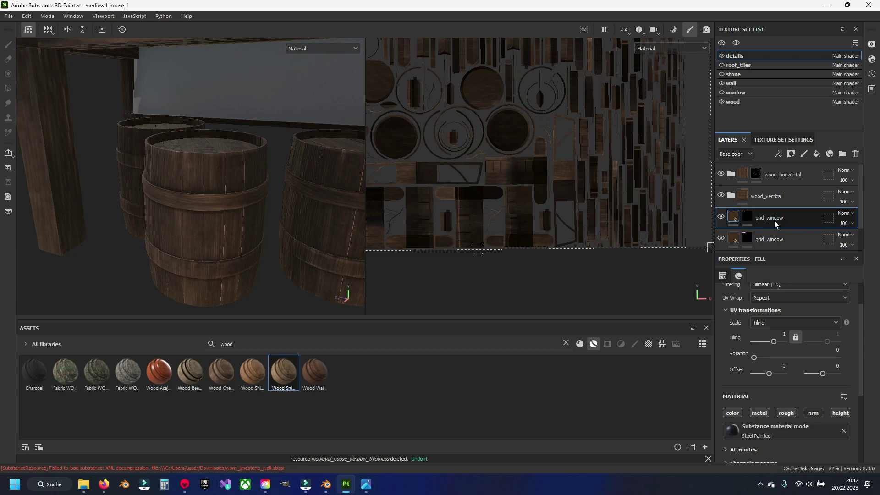
double_click(775, 219)
text(metal)
- Set the metal layer's paint colour to near-black 2F2D2C, then reselect its mask
right_click(748, 223)
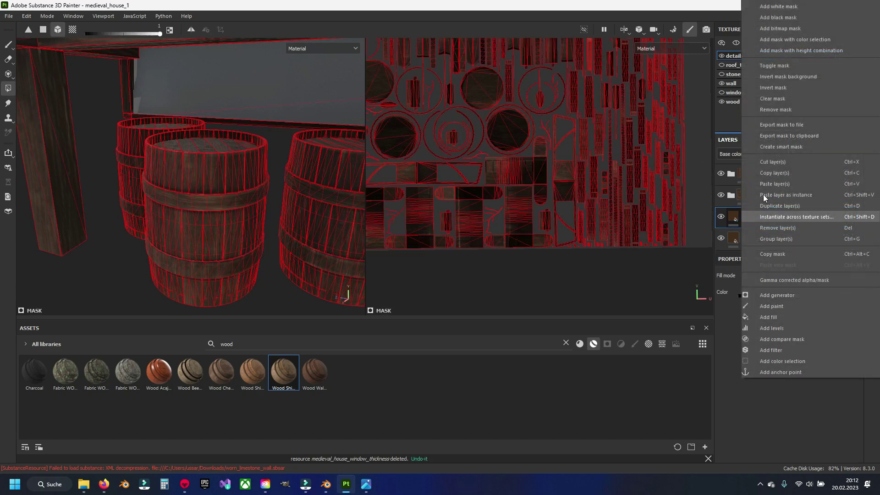
click(792, 97)
click(733, 217)
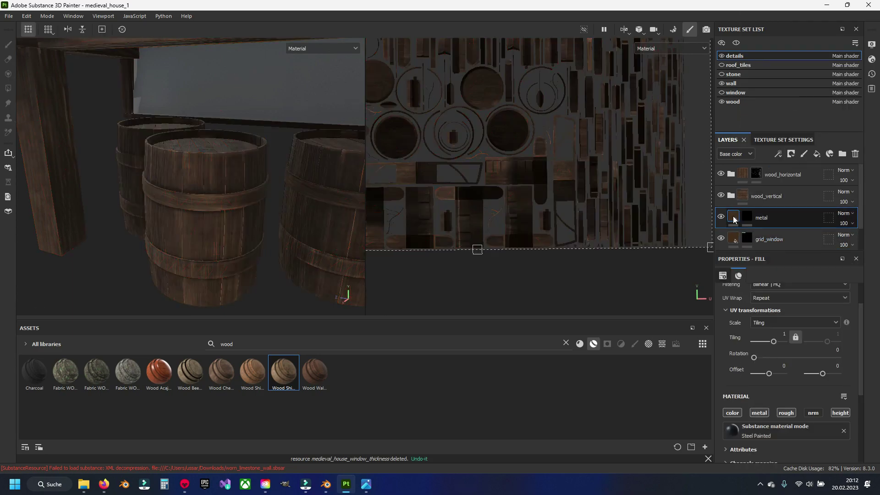
click(804, 374)
drag(704, 384, 686, 406)
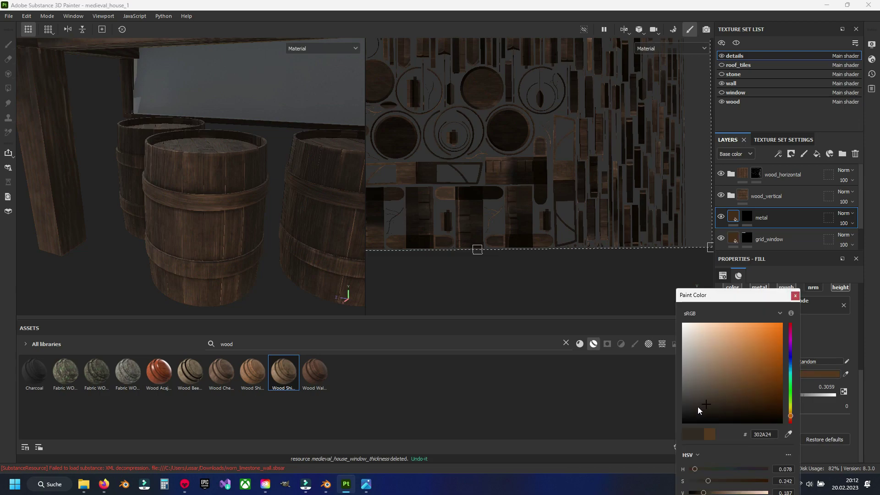
click(684, 410)
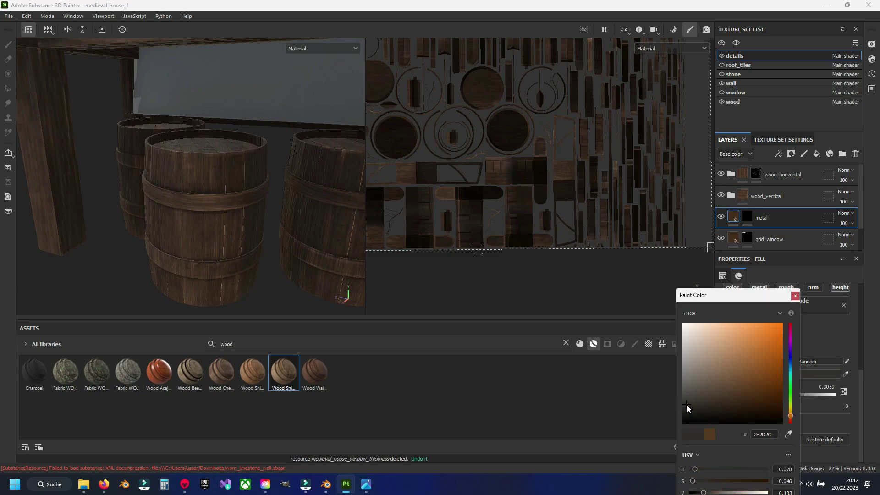
click(795, 296)
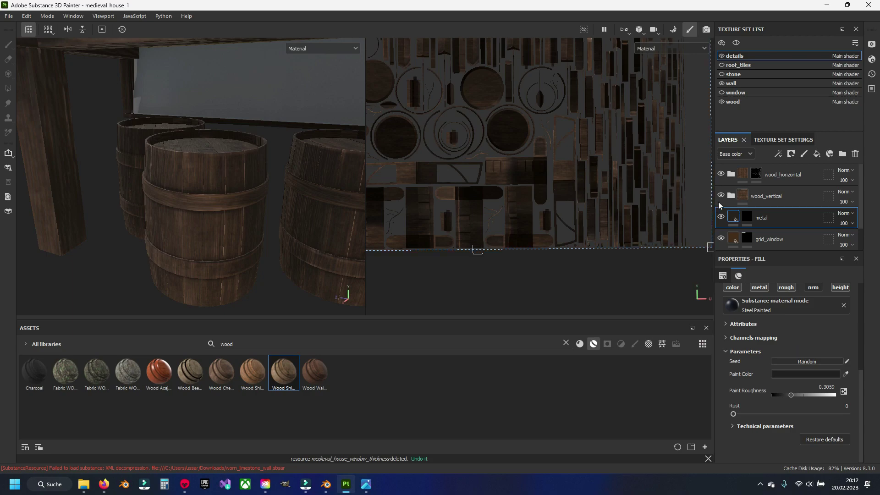
click(748, 218)
middle_drag(303, 245, 246, 234)
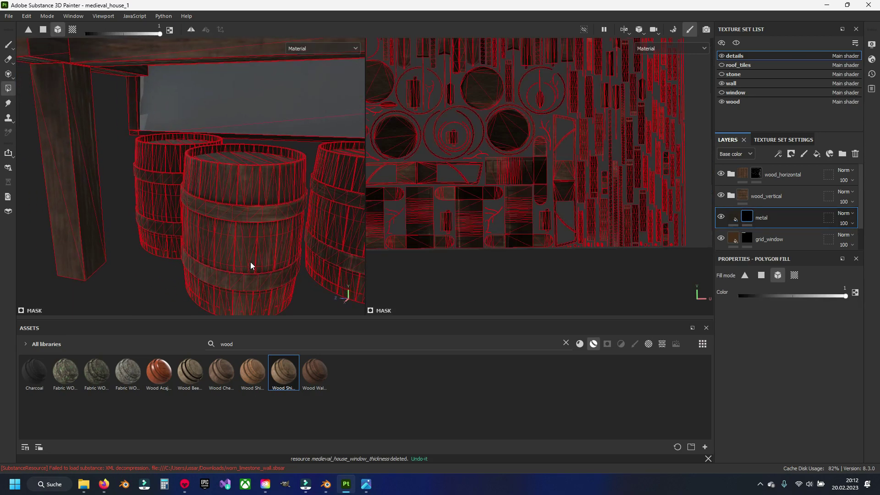
- Move the metal layer to the top of the stack and reframe the barrels side by side
scroll(246, 242, up, 2)
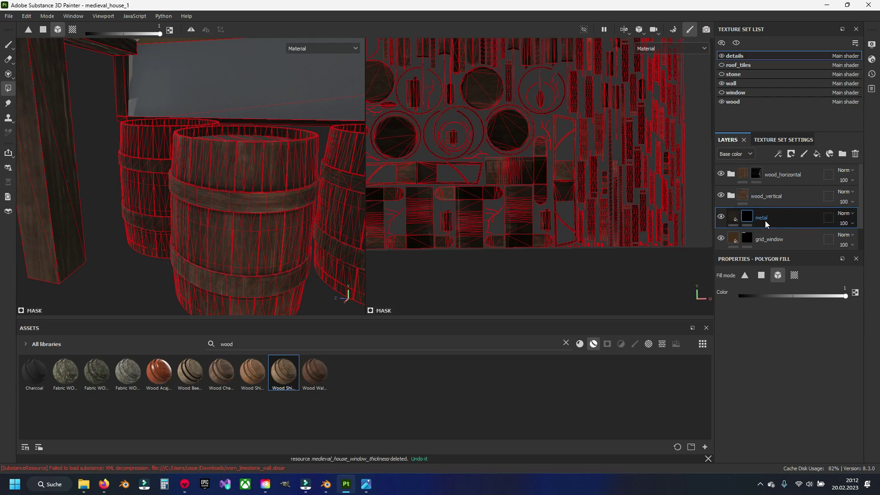
drag(766, 220, 784, 174)
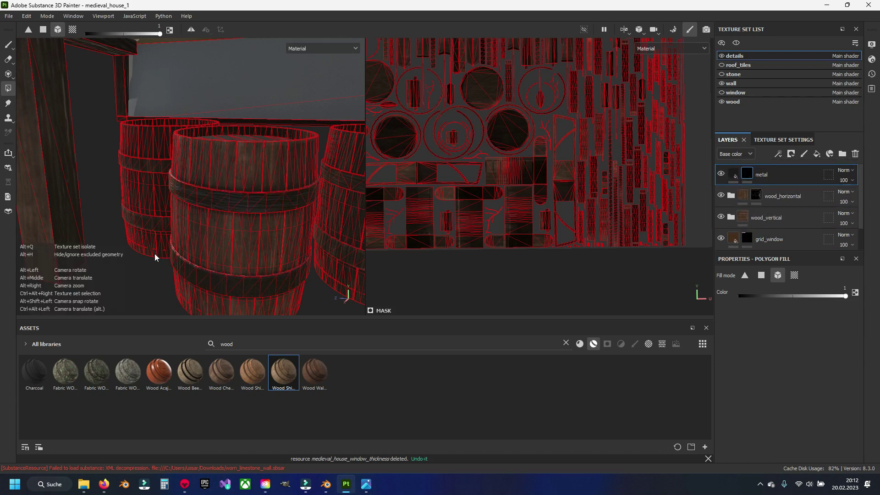
mouse_move(155, 254)
alt+middle_down()
mouse_move(262, 246)
mouse_move(242, 230)
alt+middle_up()
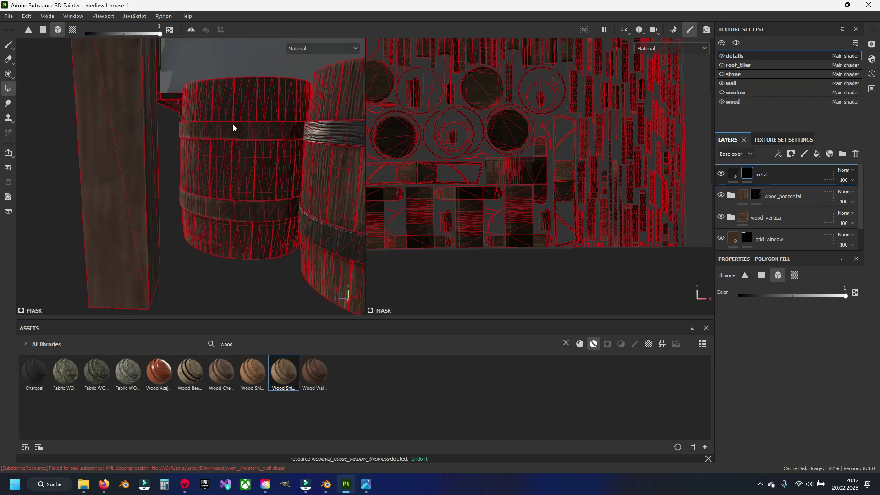
mouse_move(245, 208)
alt+mouse_down()
mouse_move(152, 221)
mouse_move(220, 181)
alt+mouse_up()
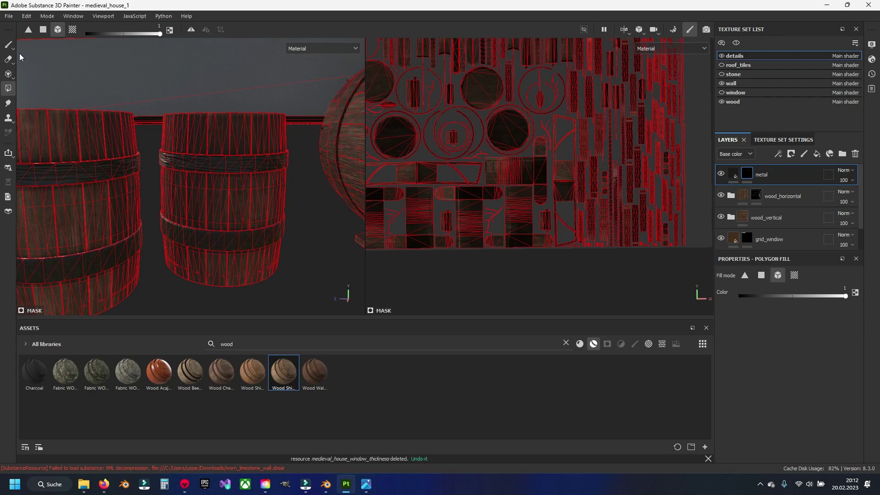
- Switch to the Paint brush and delete the metal layer
click(8, 45)
scroll(196, 216, up, 5)
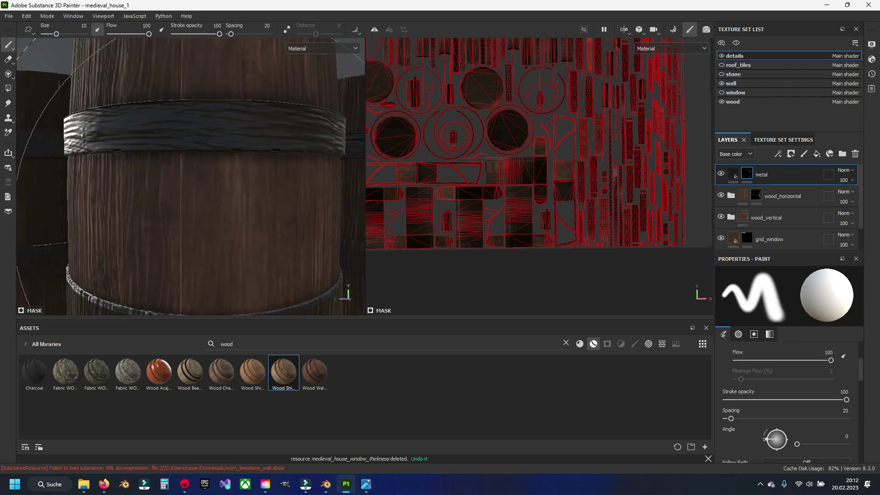
scroll(252, 232, down, 2)
scroll(252, 232, down, 4)
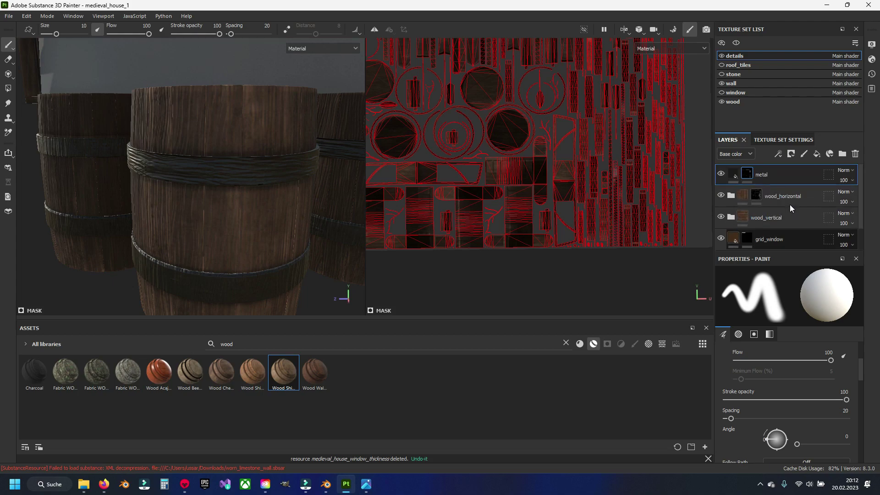
double_click(768, 174)
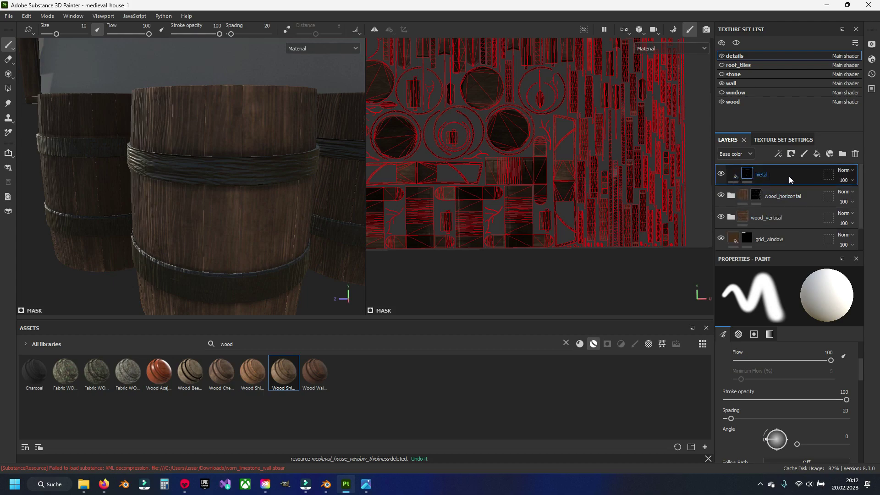
key(Delete)
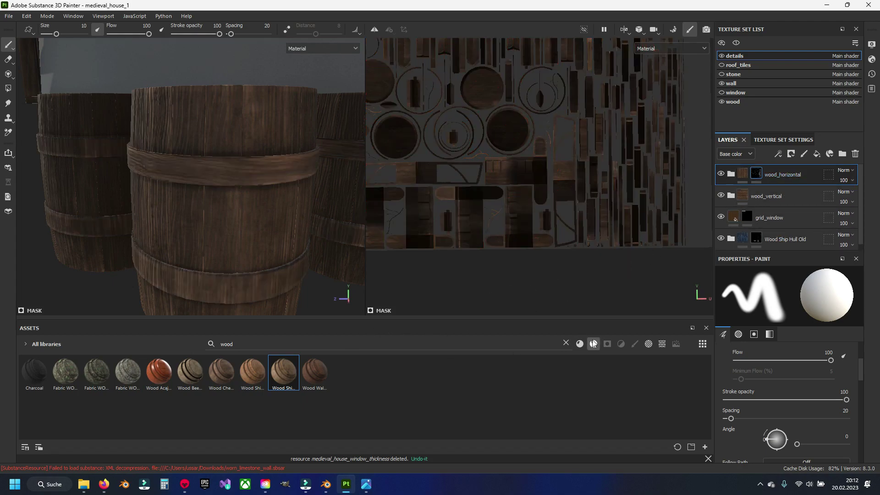
- Search the assets for 'metal', add a trial Steel Rust and Wear layer, then delete it
click(566, 343)
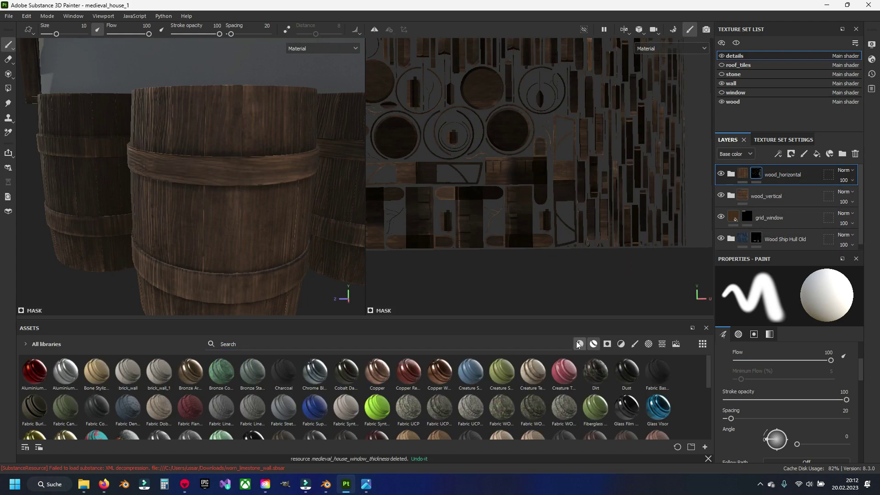
click(314, 344)
text(metal)
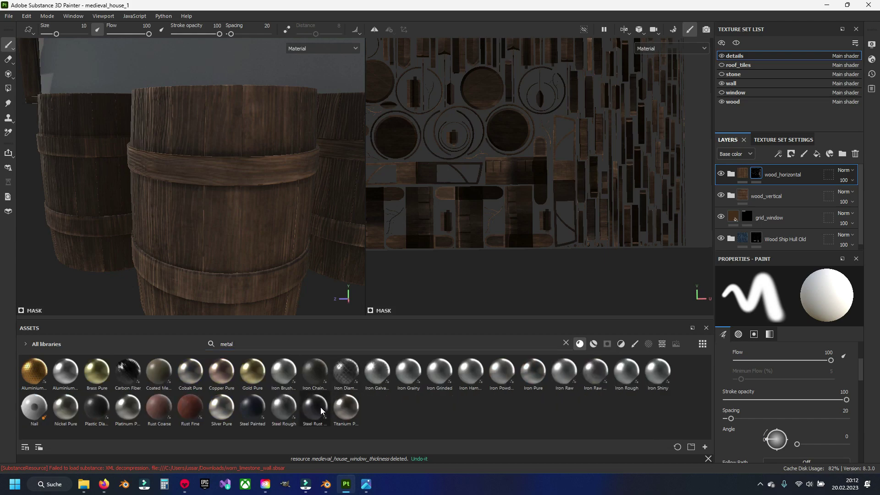
drag(315, 411, 793, 168)
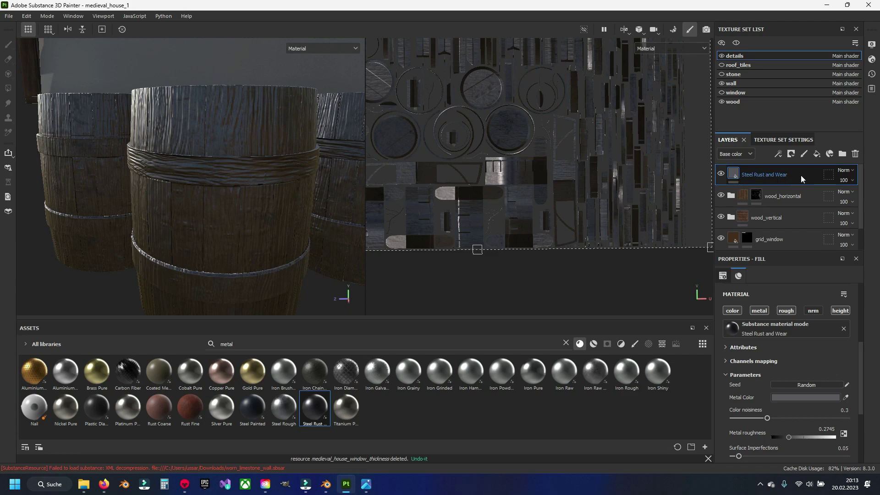
key(Delete)
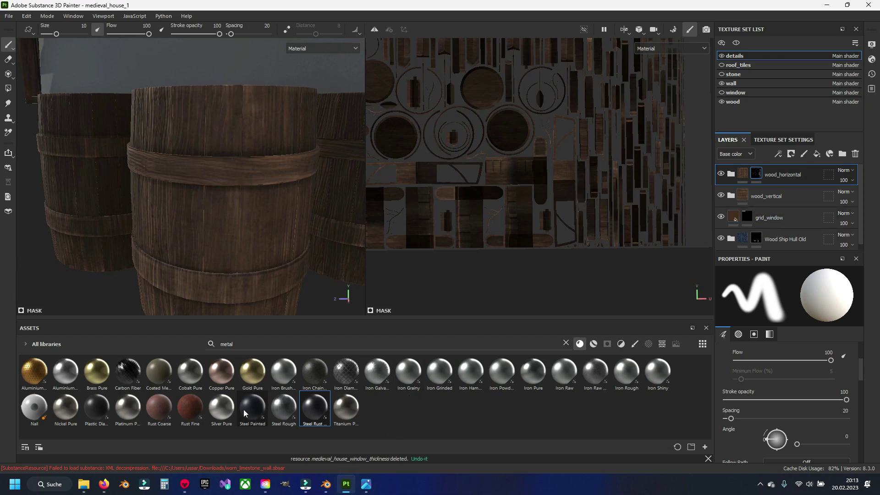
- Add Steel Painted as a fill layer and give it a black mask
drag(244, 412, 768, 173)
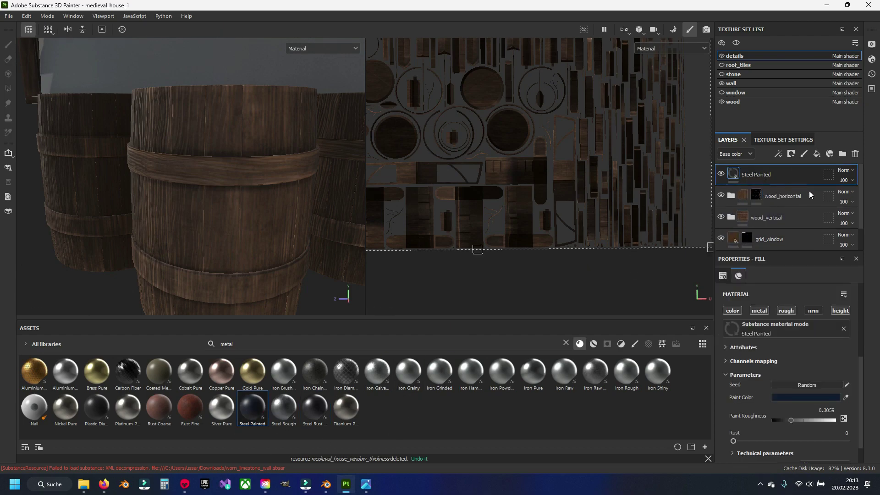
right_click(776, 177)
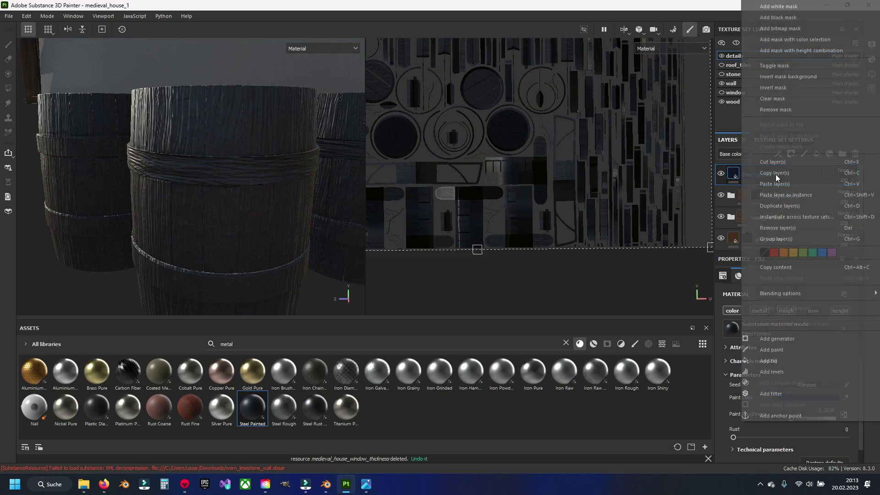
click(810, 19)
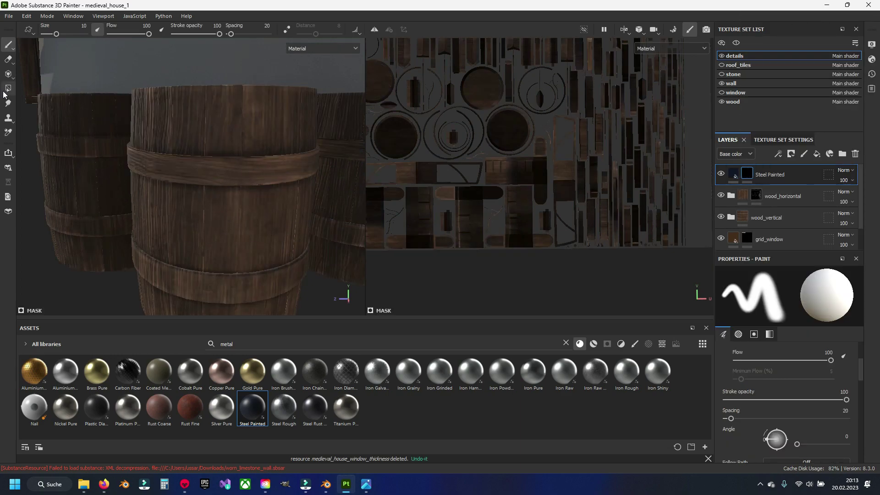
- Polygon-fill the mask on the five barrel hoops to reveal painted steel
click(8, 88)
click(222, 177)
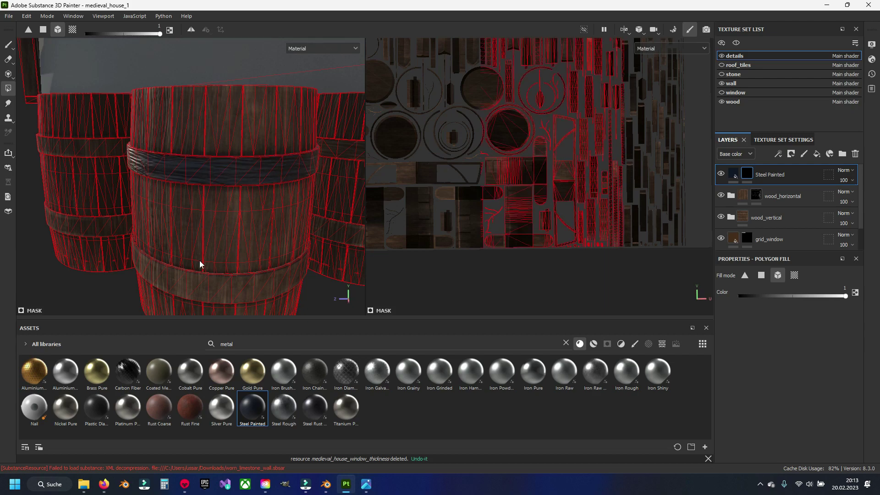
click(203, 289)
click(100, 229)
click(99, 156)
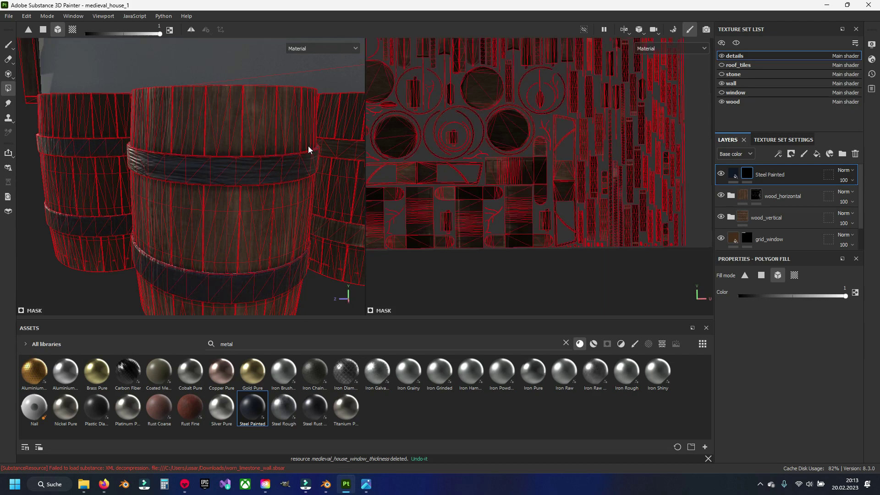
click(351, 238)
click(8, 44)
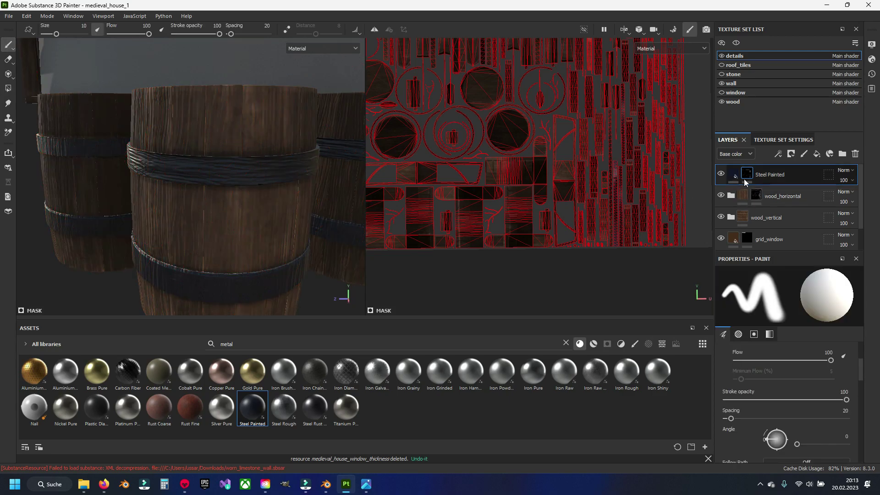
scroll(808, 412, down, 2)
scroll(807, 425, down, 1)
scroll(808, 424, up, 2)
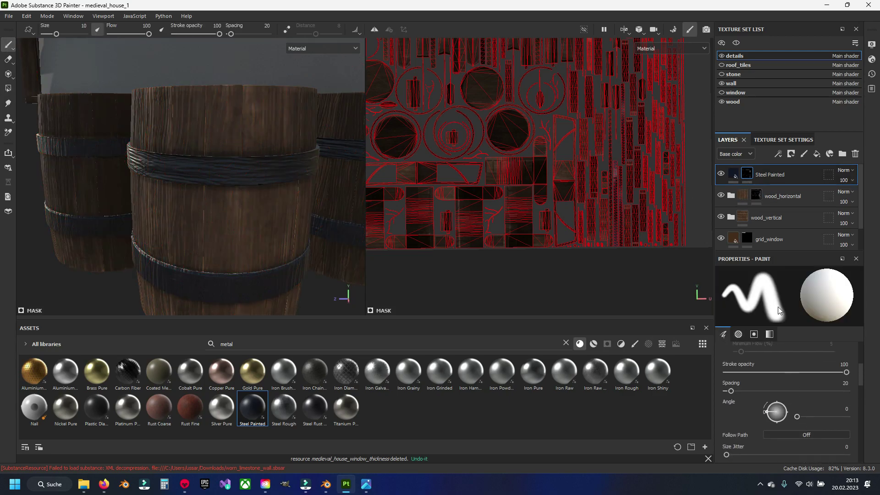
- Change the Steel Painted paint colour to a neutral dark grey
click(733, 175)
click(804, 371)
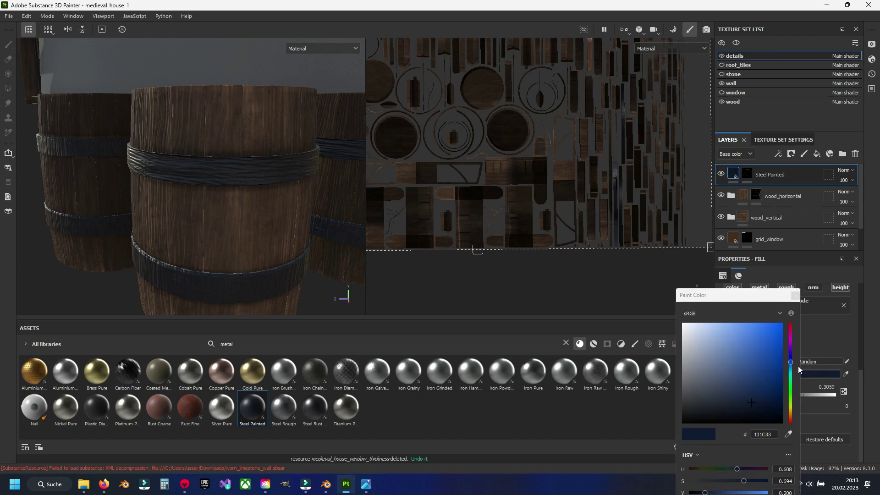
drag(679, 401, 684, 411)
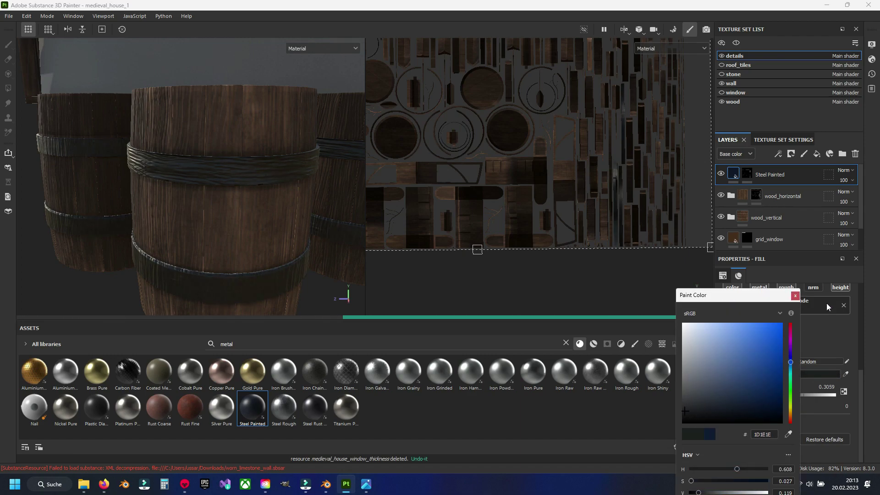
click(795, 295)
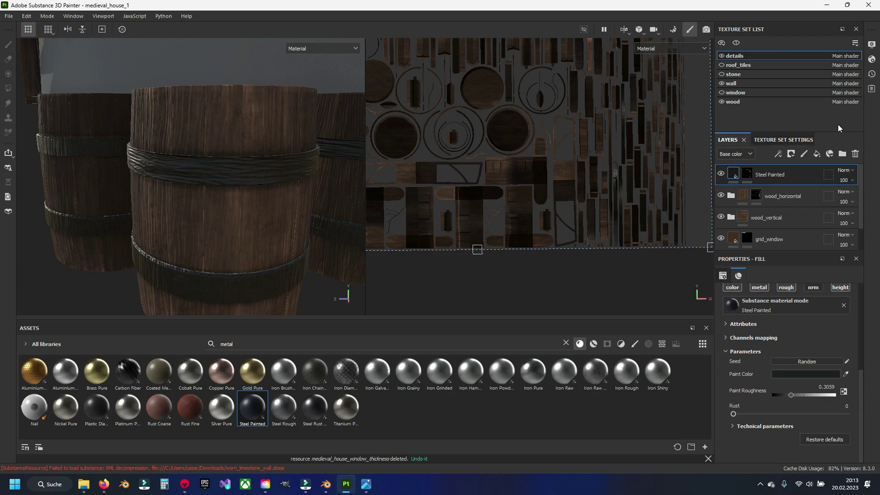
- Toggle wood_vertical's visibility repeatedly to compare the hoops, leaving it shown
click(721, 217)
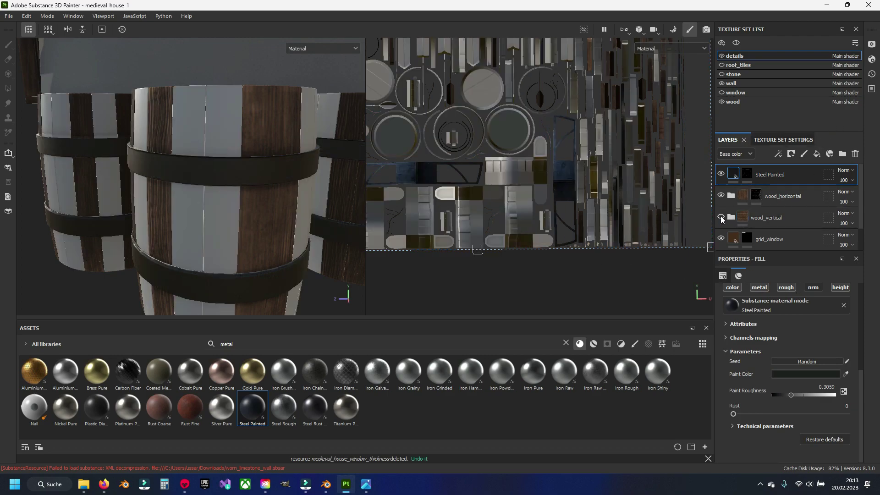
click(721, 217)
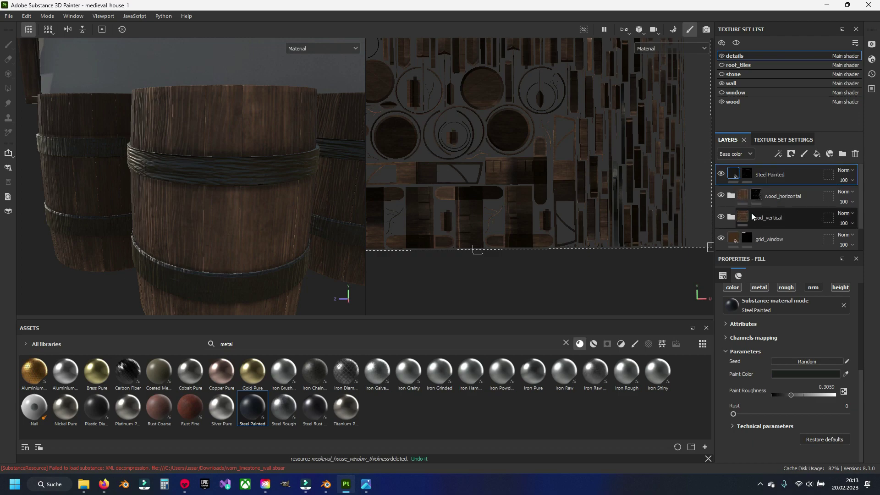
scroll(775, 219, down, 1)
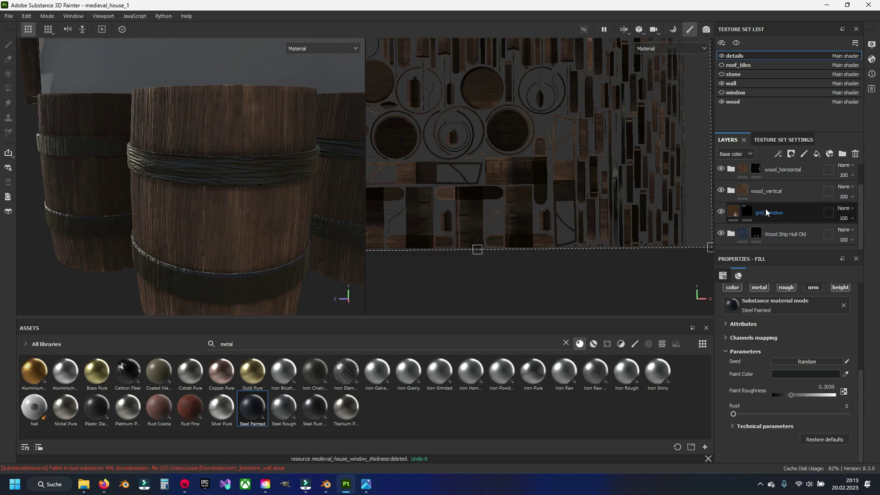
scroll(766, 208, up, 1)
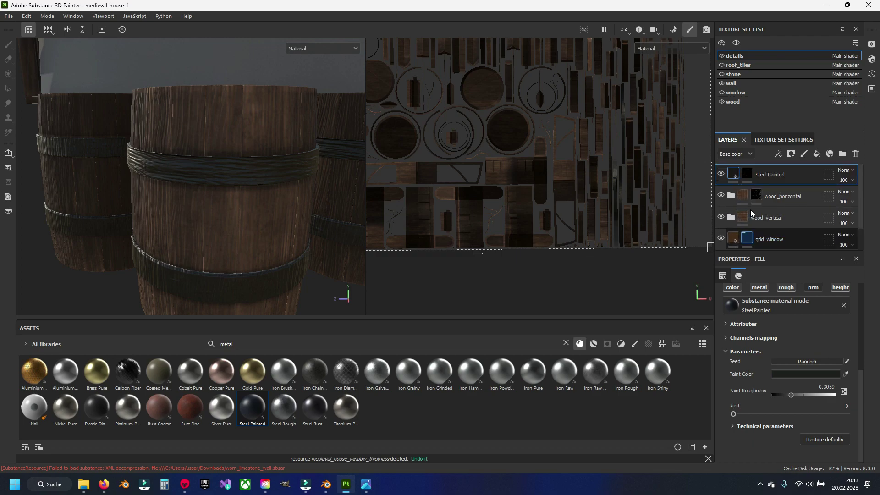
click(721, 218)
click(721, 217)
click(721, 217)
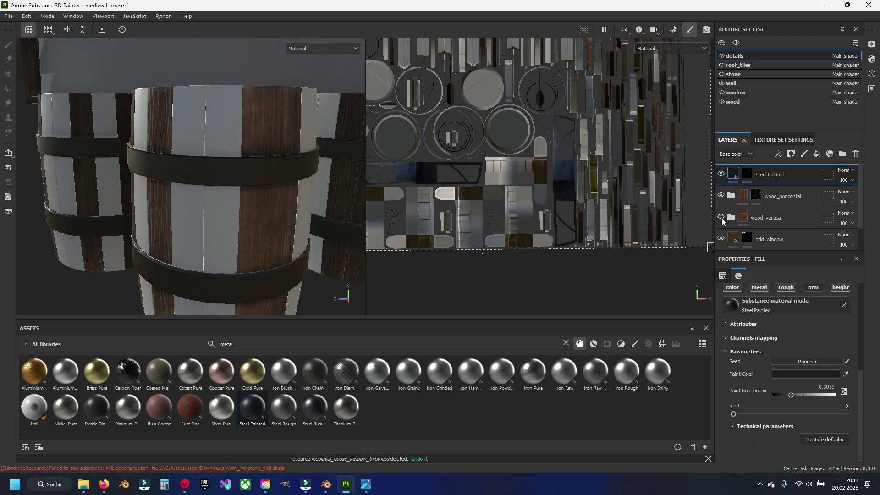
click(721, 217)
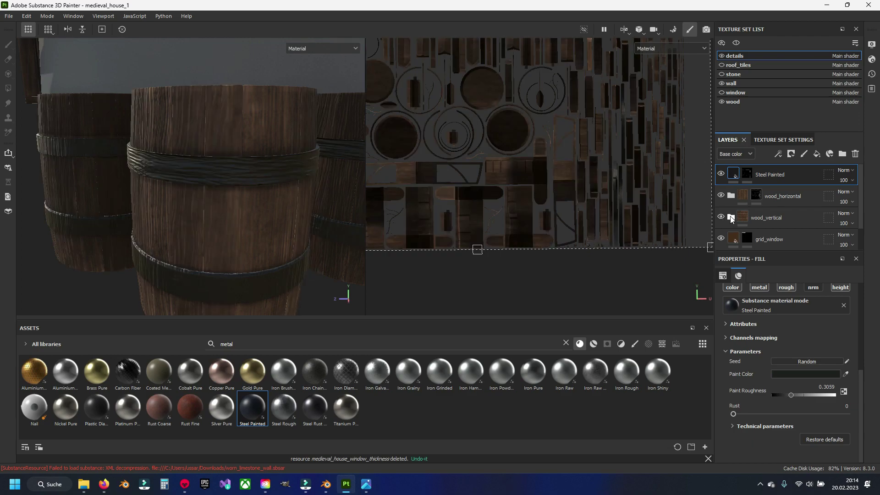
click(721, 217)
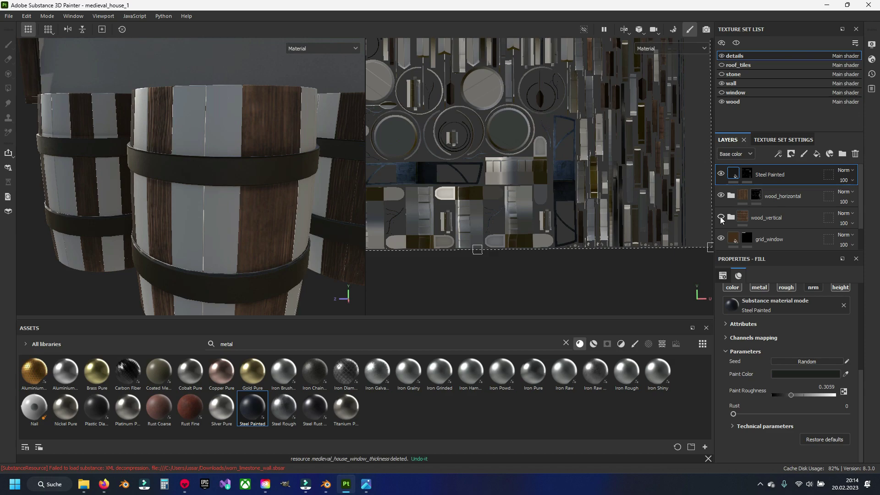
click(720, 216)
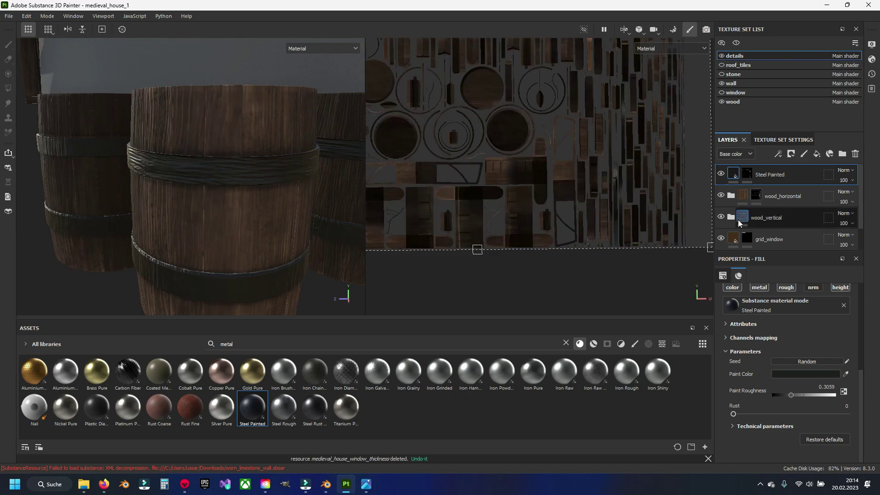
- Move wood_vertical below grid_window and back, then check its layer options menu
drag(792, 216, 787, 223)
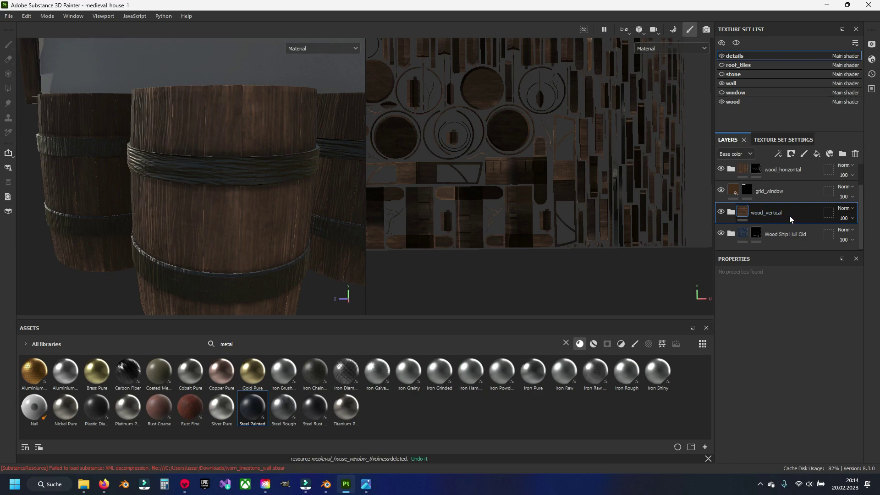
drag(789, 215, 790, 189)
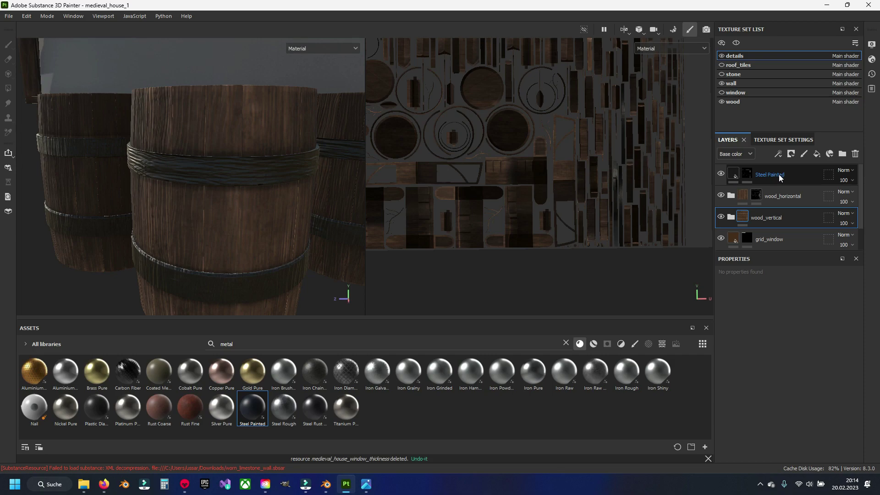
right_click(766, 218)
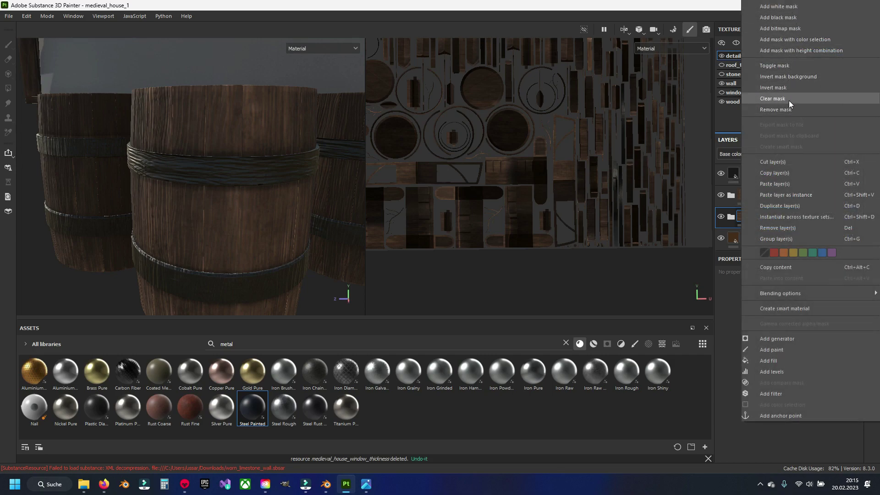
key(Escape)
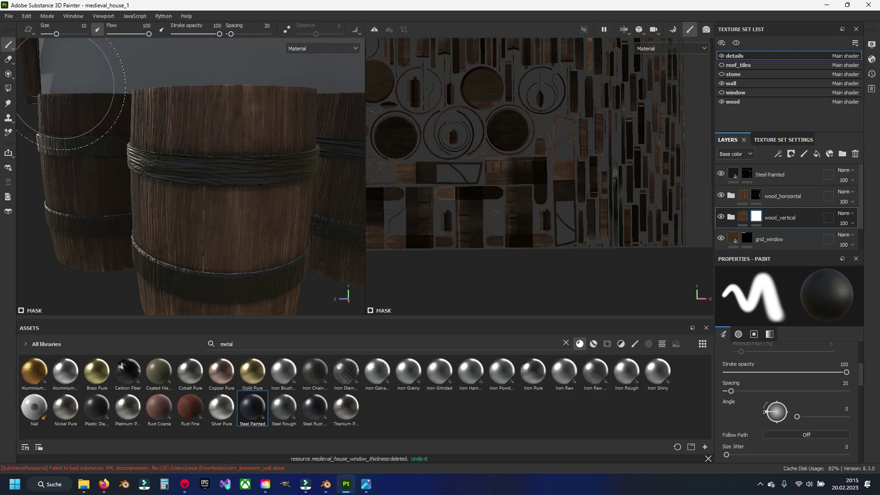
- Polygon-fill the middle hoop and the left barrel's upper hoop in the mask
click(7, 88)
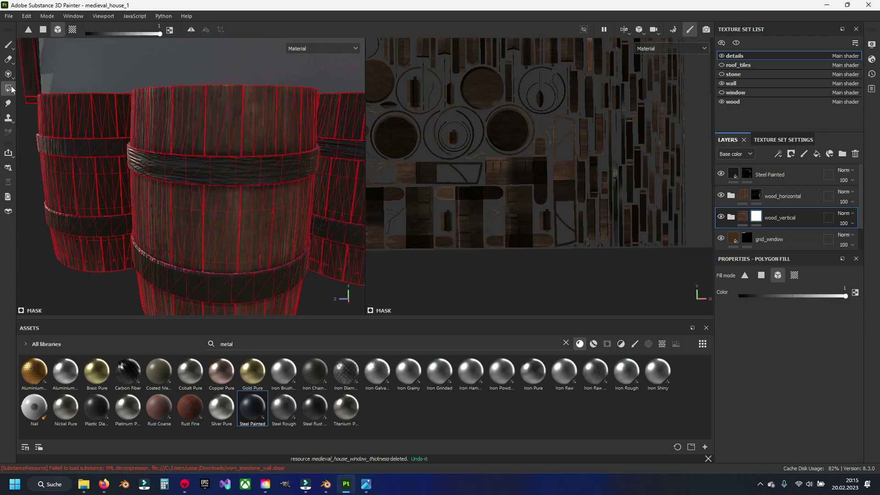
click(178, 171)
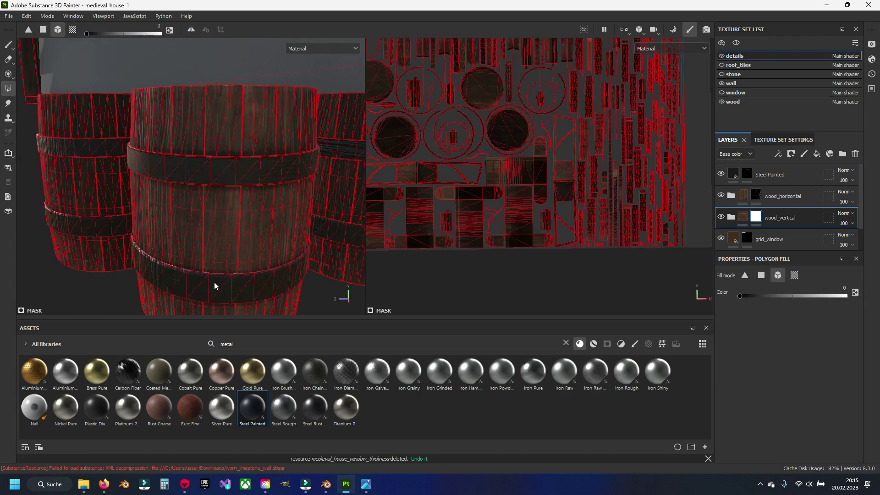
click(97, 146)
click(8, 46)
- Fill the lying barrels' hoops and remaining hoop polygons in the mask
scroll(266, 188, down, 5)
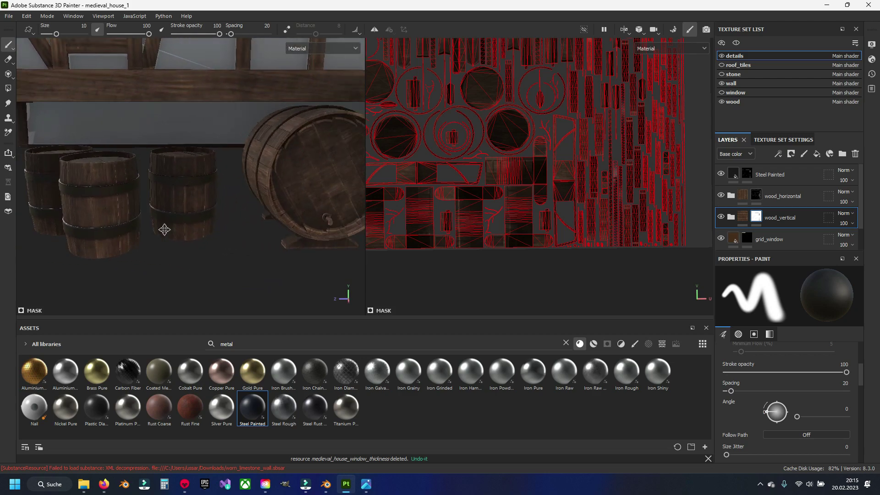
mouse_move(164, 229)
alt+mouse_down()
mouse_move(173, 259)
mouse_move(171, 233)
mouse_move(194, 218)
mouse_move(257, 216)
mouse_move(254, 204)
mouse_move(211, 238)
alt+mouse_up()
alt+middle_drag(211, 238, 214, 198)
click(8, 88)
scroll(197, 174, up, 3)
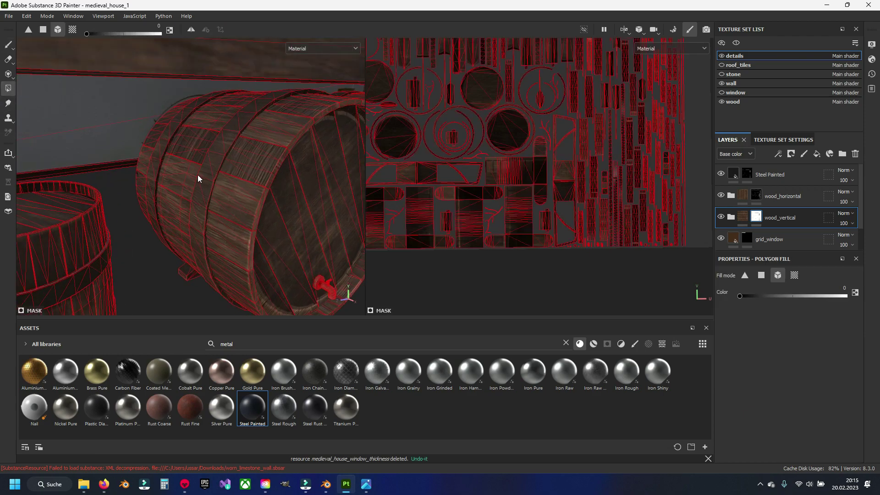
click(199, 175)
click(156, 159)
mouse_move(155, 158)
alt+mouse_down()
mouse_move(261, 183)
mouse_move(217, 205)
mouse_move(275, 204)
alt+mouse_up()
click(200, 137)
click(166, 125)
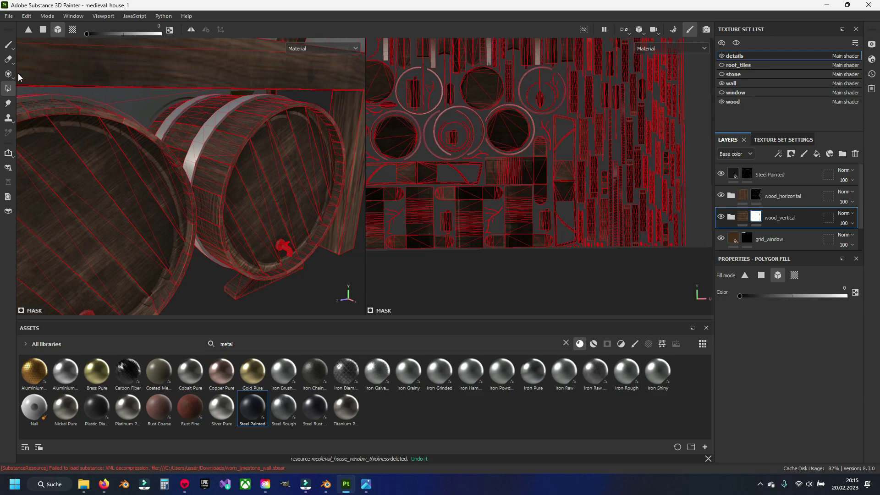
click(8, 45)
- On the Steel Painted layer, set the polygon fill value to about 0.61, then return to brush
click(779, 174)
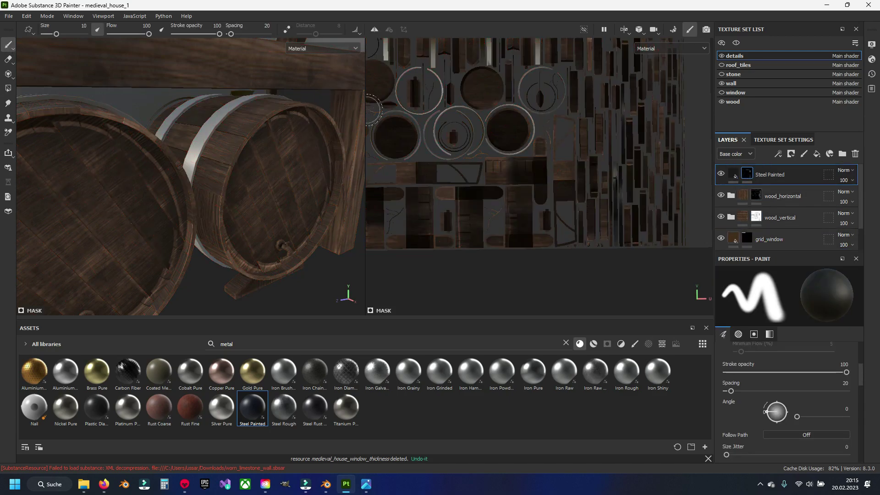
click(8, 89)
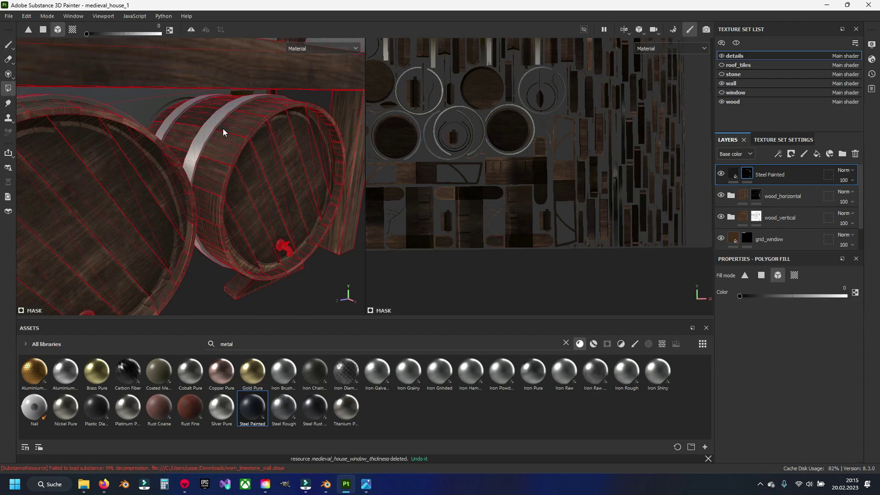
click(133, 31)
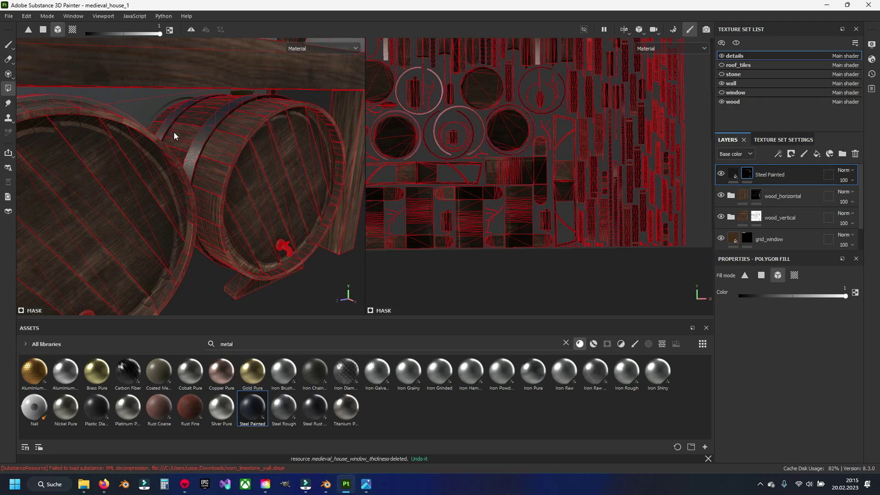
middle_drag(174, 132, 256, 159)
alt+drag(256, 159, 151, 161)
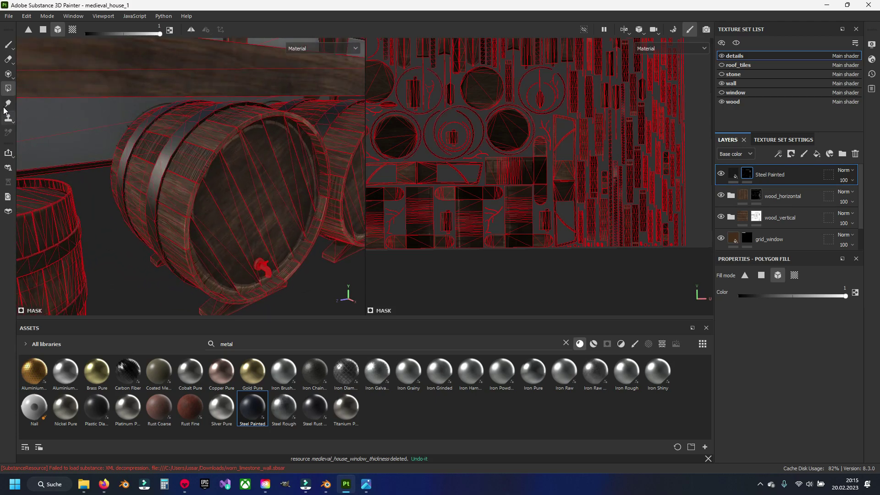
key(1)
mouse_move(236, 206)
alt+mouse_down()
mouse_move(99, 173)
mouse_move(141, 181)
alt+mouse_up()
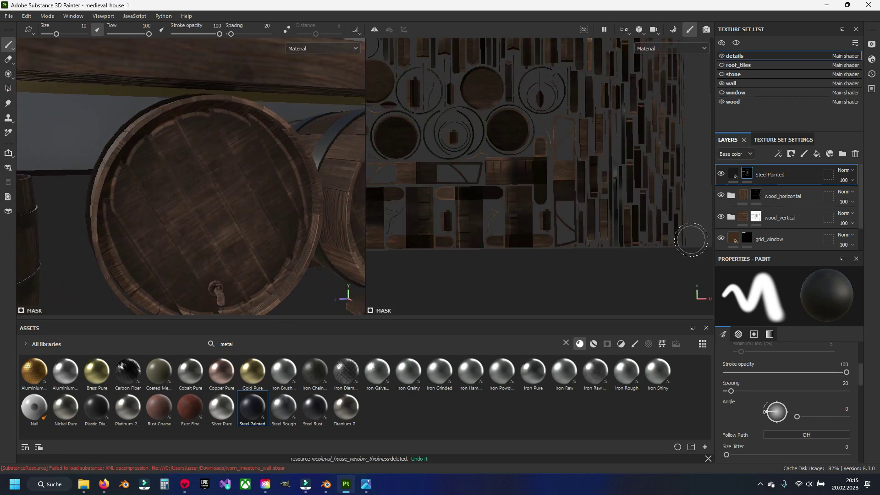
- Hide and show wood_vertical to compare the barrel's left side
alt+drag(257, 197, 270, 195)
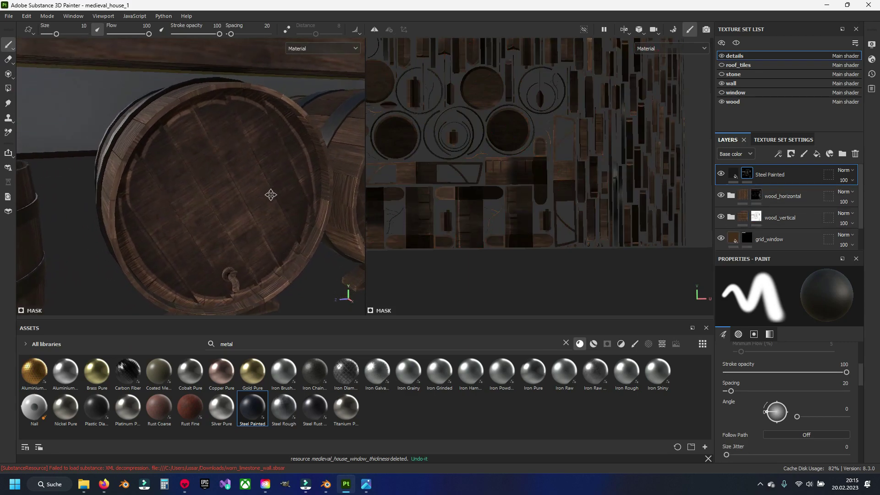
click(721, 217)
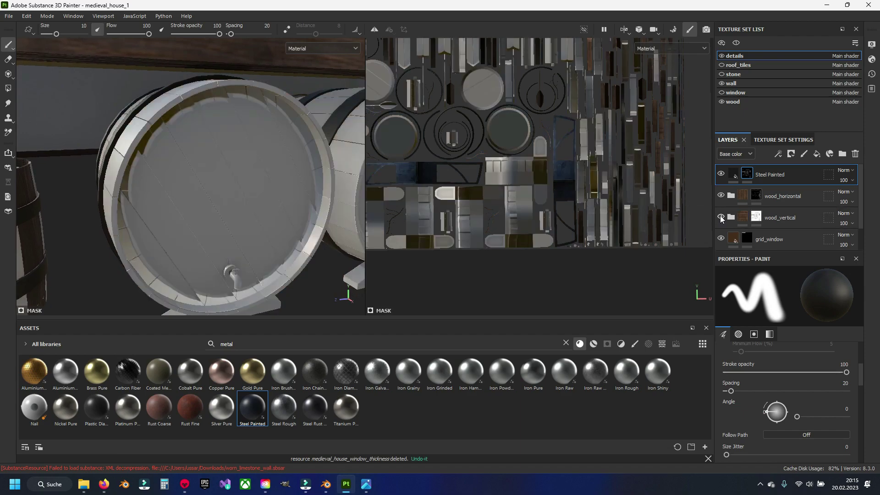
click(721, 217)
alt+drag(183, 175, 197, 162)
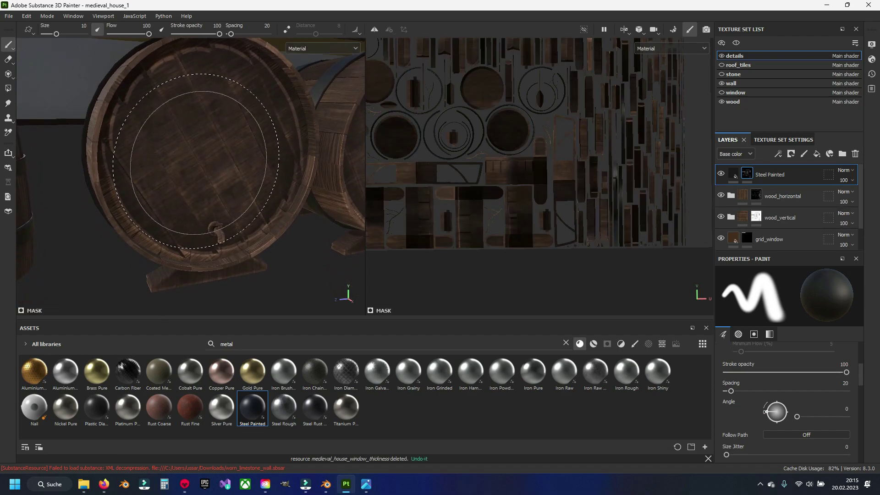
- Remove the tap's flange and pipe from the mask with Polygon Fill
click(7, 88)
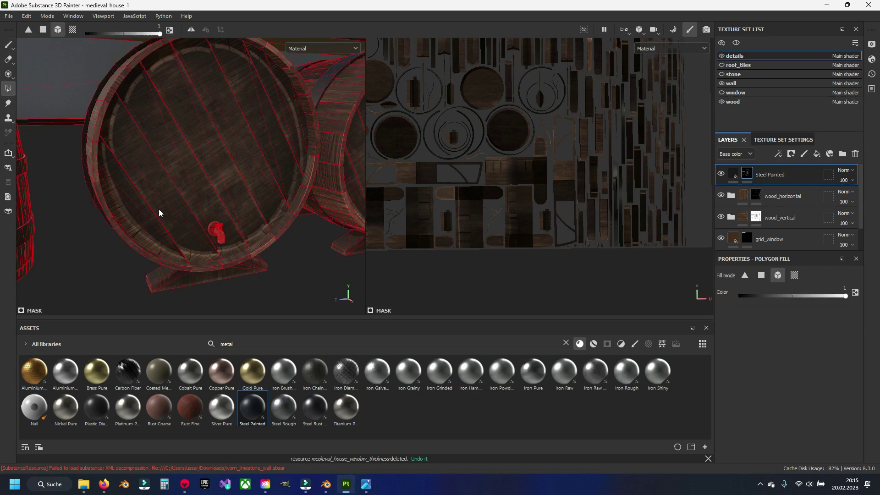
scroll(159, 212, up, 4)
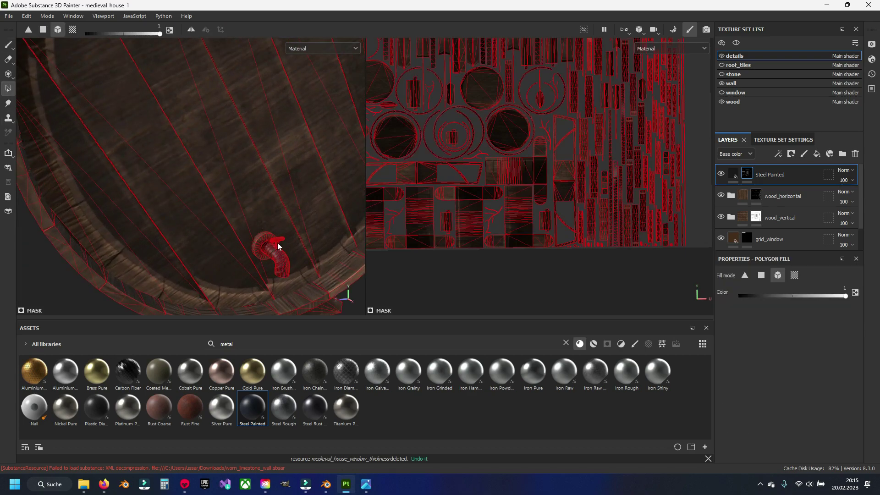
middle_drag(277, 243, 213, 219)
scroll(213, 219, up, 3)
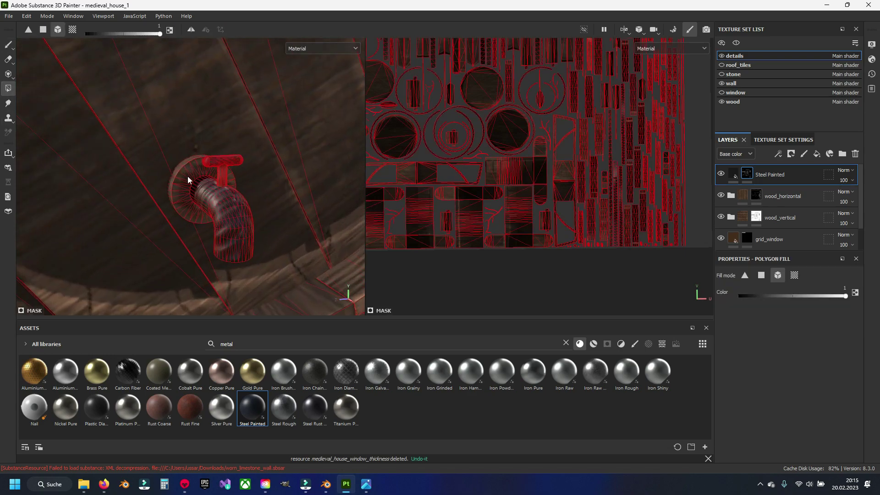
click(8, 45)
click(8, 88)
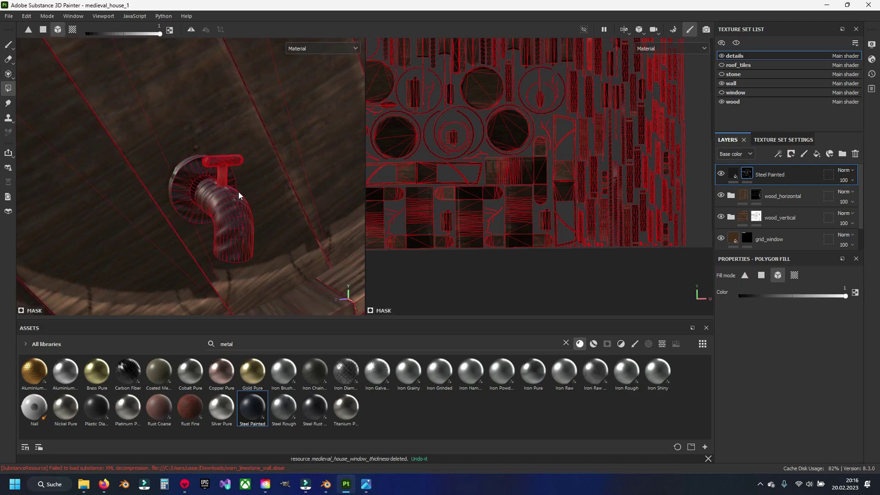
scroll(256, 192, down, 5)
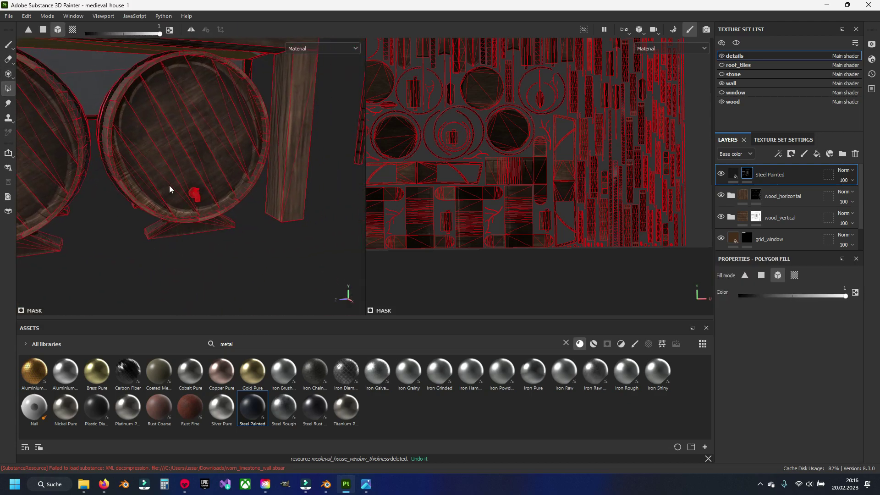
scroll(169, 186, up, 3)
scroll(200, 194, up, 3)
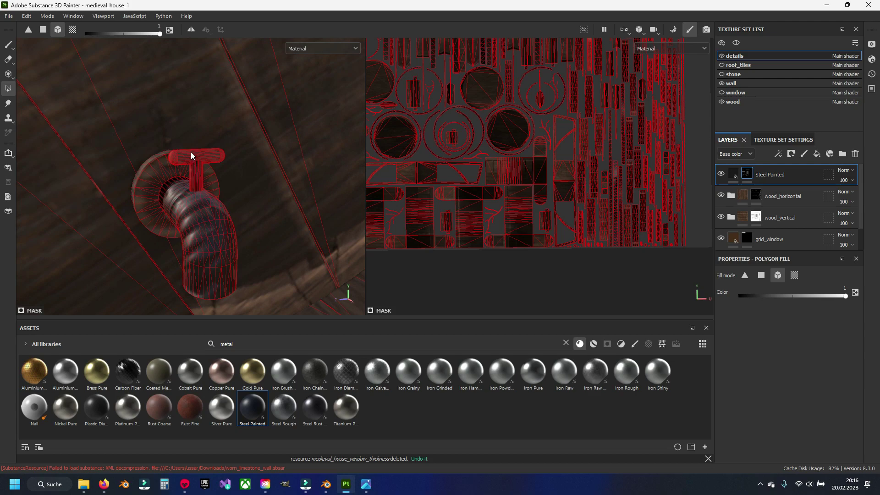
click(158, 170)
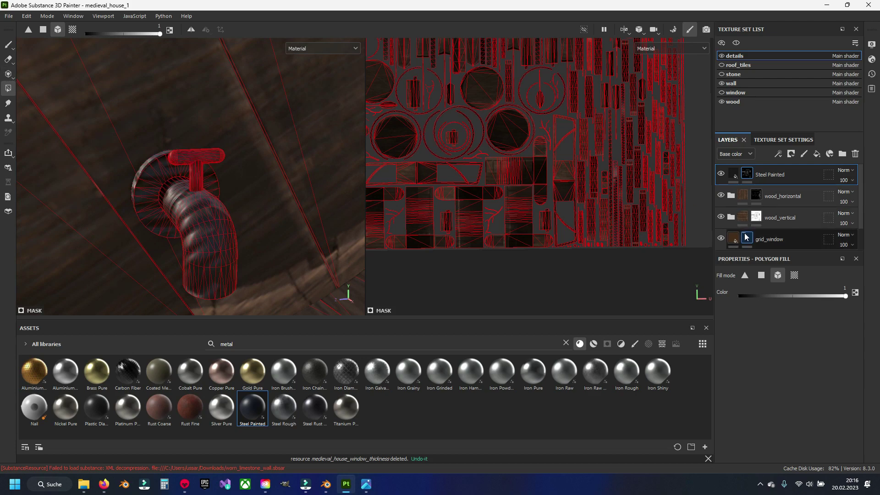
- Select the wood_vertical layer and view the whole barrel face-on
click(779, 217)
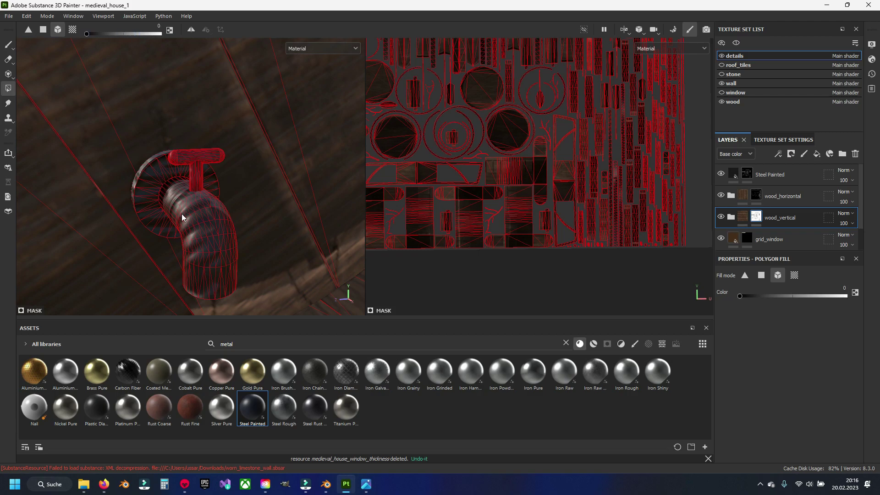
scroll(193, 176, down, 5)
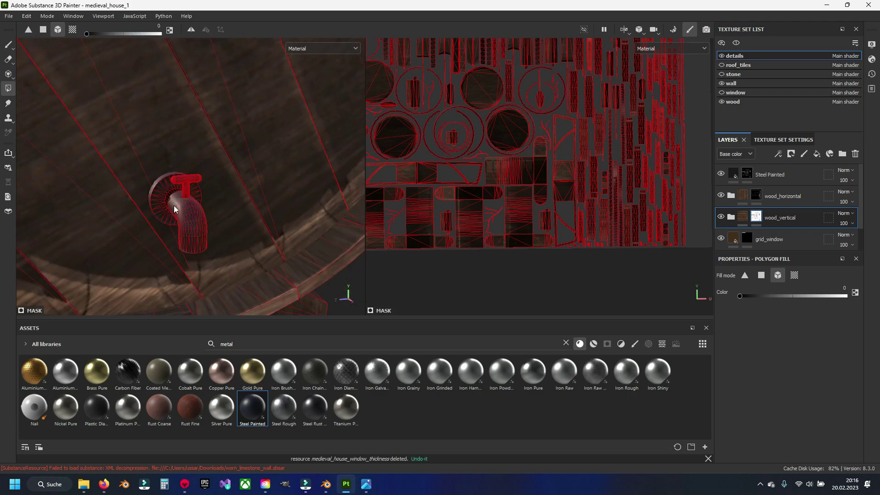
alt+drag(174, 205, 245, 221)
scroll(245, 221, up, 5)
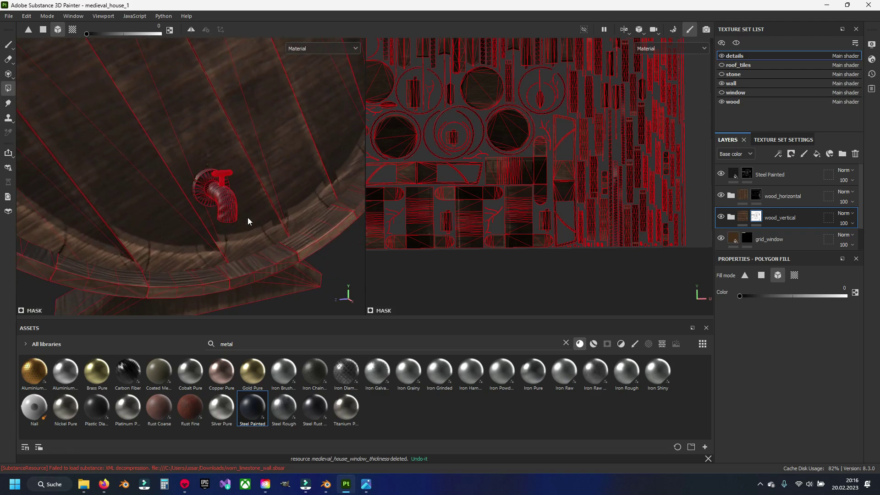
scroll(218, 188, up, 3)
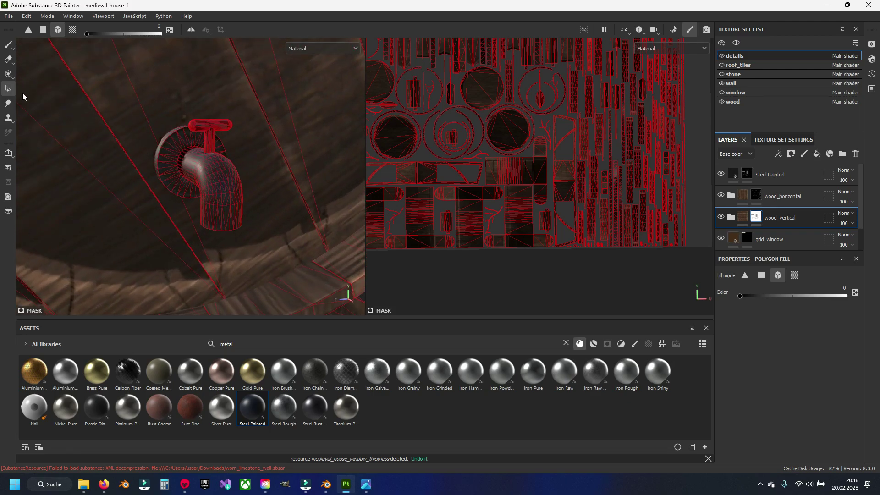
- Save the project with Ctrl+S, then select the wood_horizontal layer's mask
click(8, 44)
scroll(241, 248, down, 5)
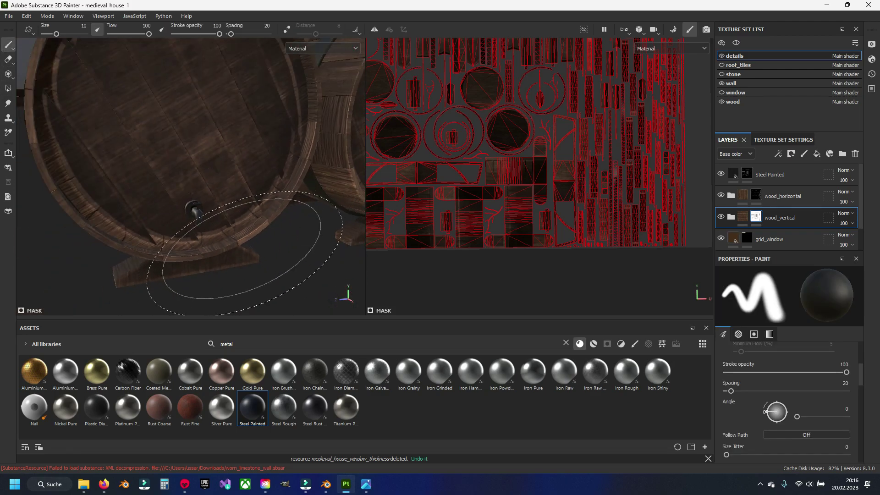
scroll(241, 248, down, 5)
key(ctrl+s)
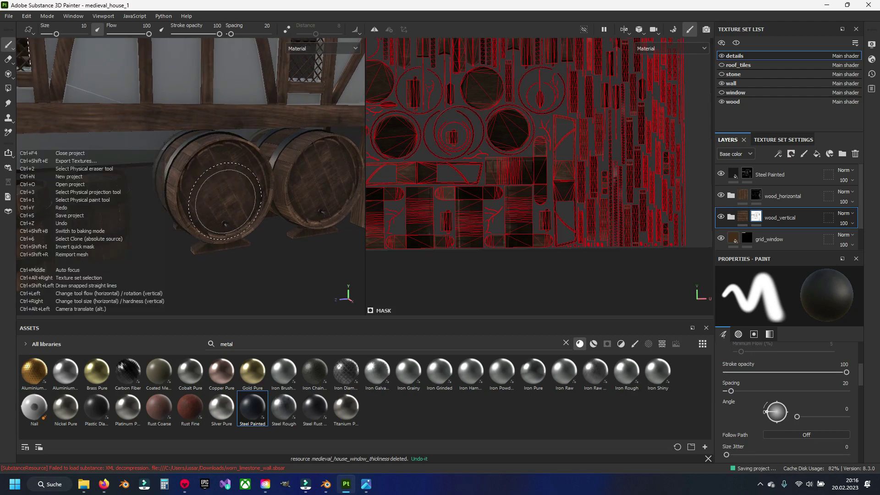
scroll(294, 123, up, 5)
scroll(206, 184, up, 3)
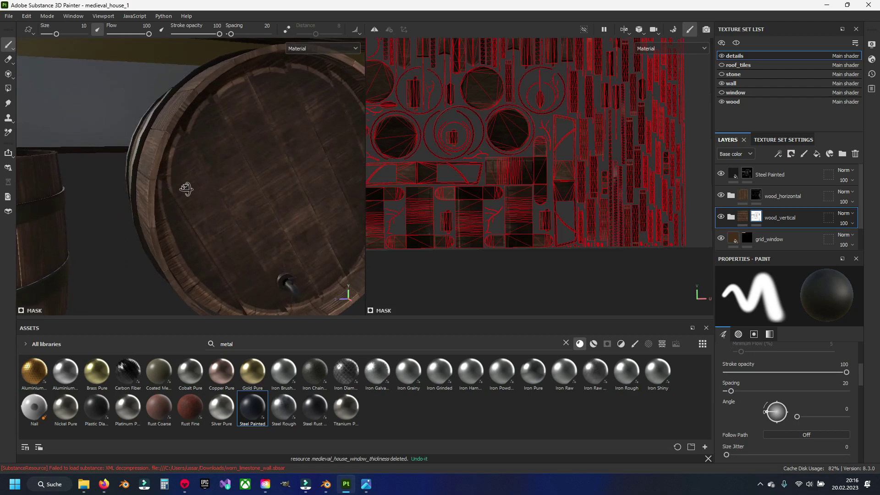
click(756, 198)
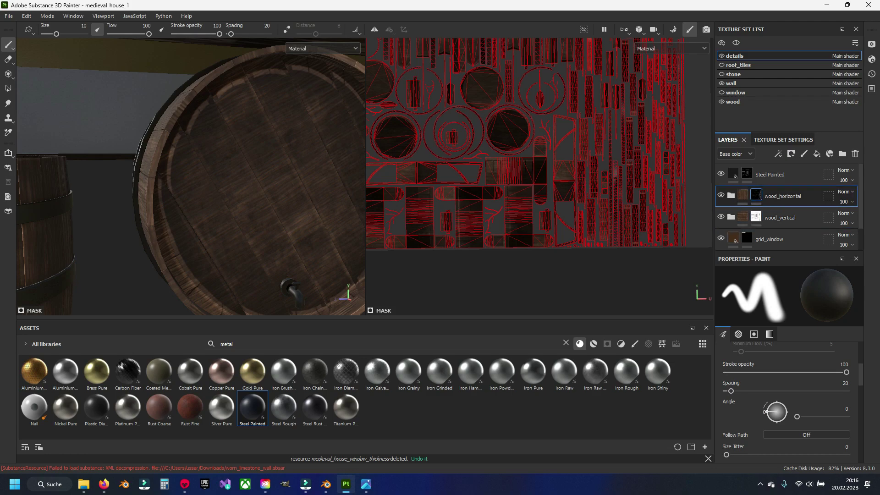
alt+drag(275, 183, 197, 120)
- Orbit around both barrels under the beam to inspect their sides and rims
click(7, 89)
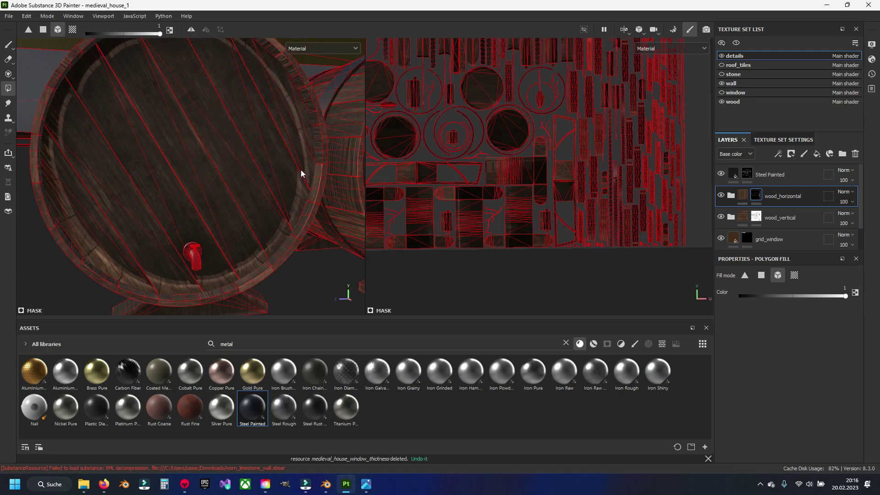
mouse_move(300, 170)
alt+mouse_down()
mouse_move(177, 179)
mouse_move(183, 220)
alt+mouse_up()
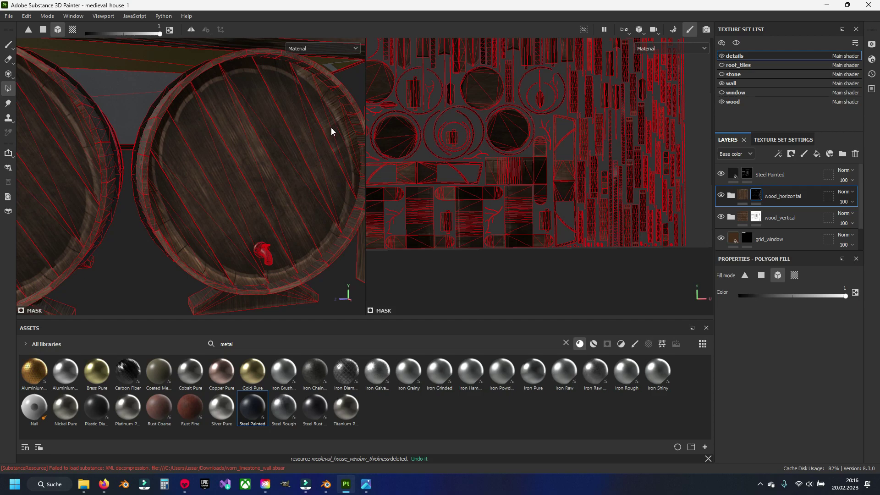
mouse_move(330, 127)
alt+right_down()
mouse_move(162, 211)
mouse_move(267, 183)
alt+right_up()
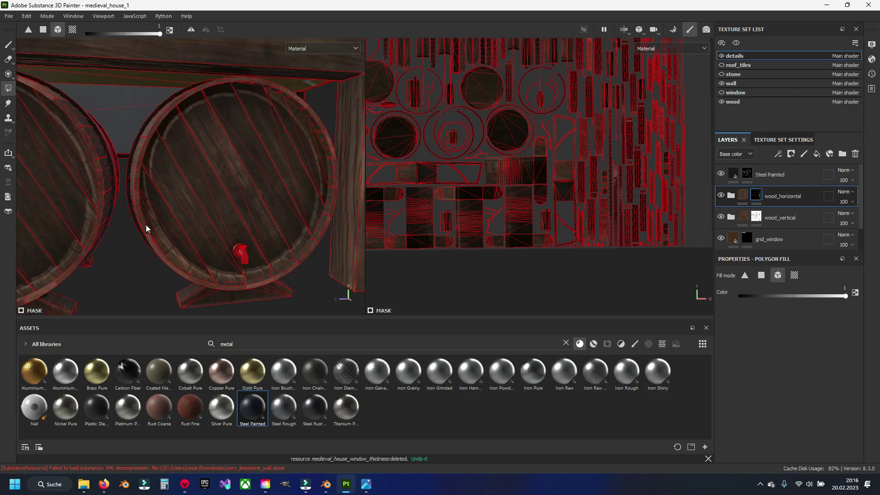
mouse_move(145, 225)
alt+mouse_down()
mouse_move(281, 215)
mouse_move(179, 234)
mouse_move(174, 172)
alt+mouse_up()
mouse_move(220, 131)
alt+mouse_down()
mouse_move(191, 104)
mouse_move(190, 174)
mouse_move(106, 183)
mouse_move(224, 205)
alt+mouse_up()
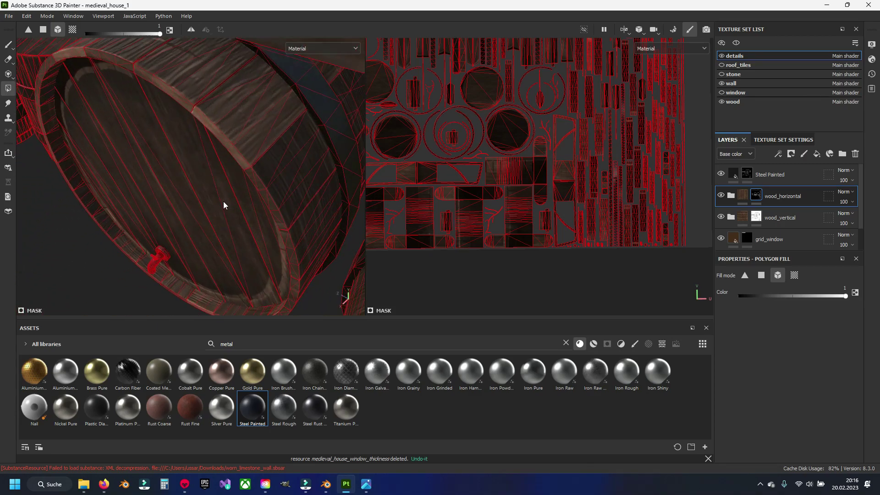
mouse_move(227, 164)
alt+mouse_down()
mouse_move(281, 216)
mouse_move(233, 175)
alt+mouse_up()
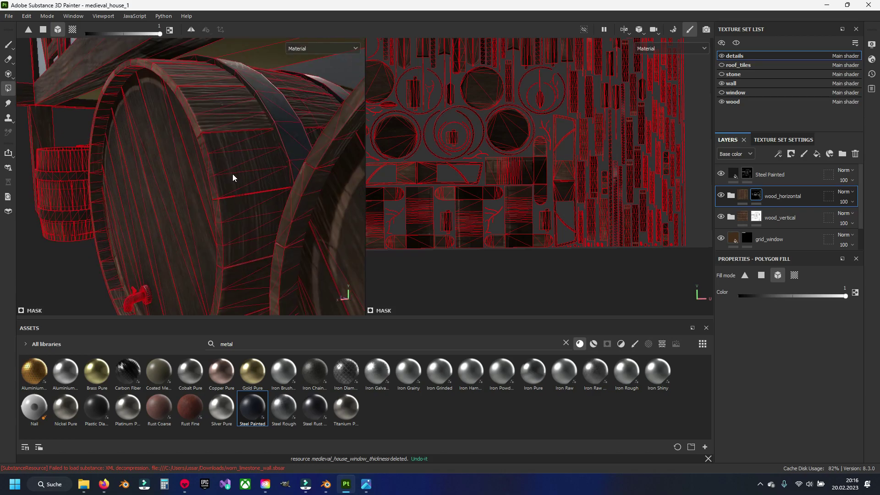
mouse_move(248, 234)
alt+mouse_down()
mouse_move(223, 242)
mouse_move(200, 130)
alt+mouse_up()
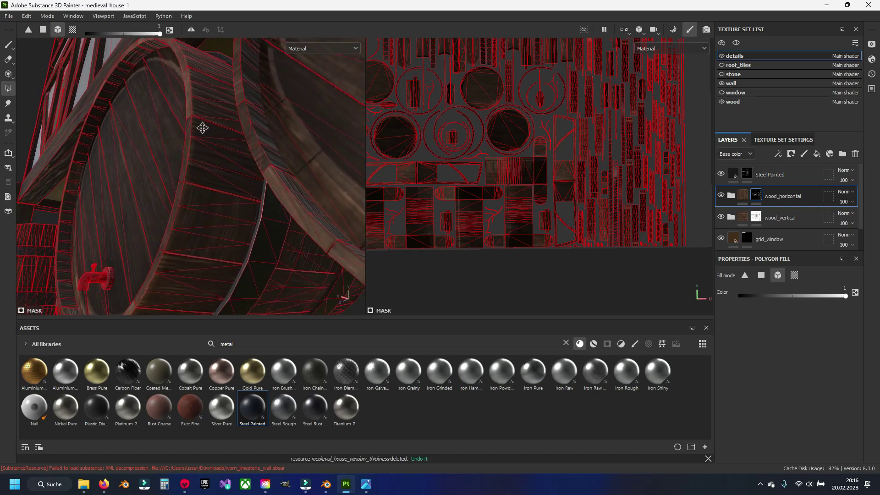
alt+drag(200, 230, 234, 134)
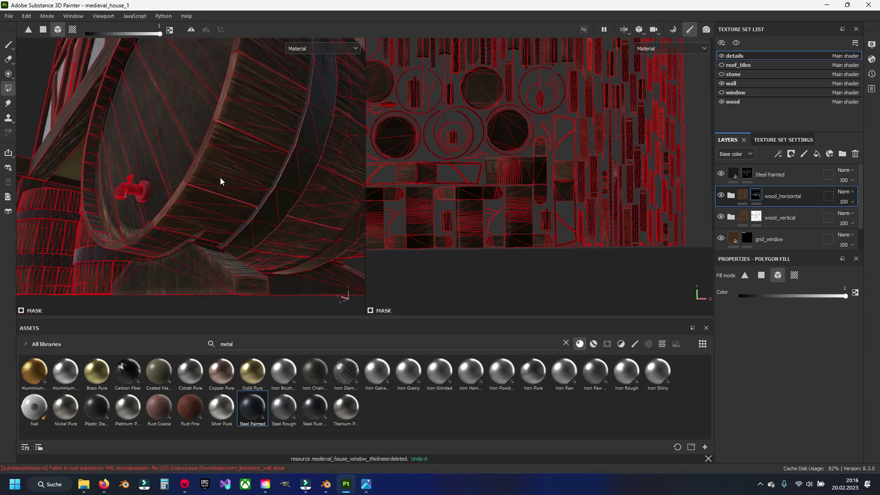
mouse_move(173, 227)
alt+mouse_down()
mouse_move(248, 178)
mouse_move(143, 232)
mouse_move(224, 230)
alt+mouse_up()
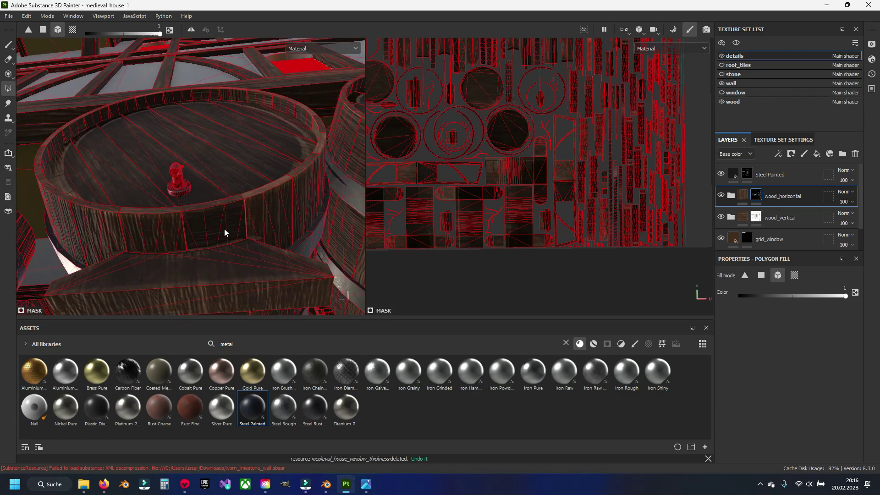
- Inspect the hoops, tap, stand and rim of one barrel up close
mouse_move(130, 241)
alt+mouse_down()
mouse_move(184, 257)
mouse_move(171, 222)
mouse_move(141, 222)
mouse_move(167, 170)
mouse_move(182, 203)
mouse_move(93, 227)
mouse_move(158, 164)
mouse_move(181, 191)
mouse_move(142, 284)
alt+mouse_up()
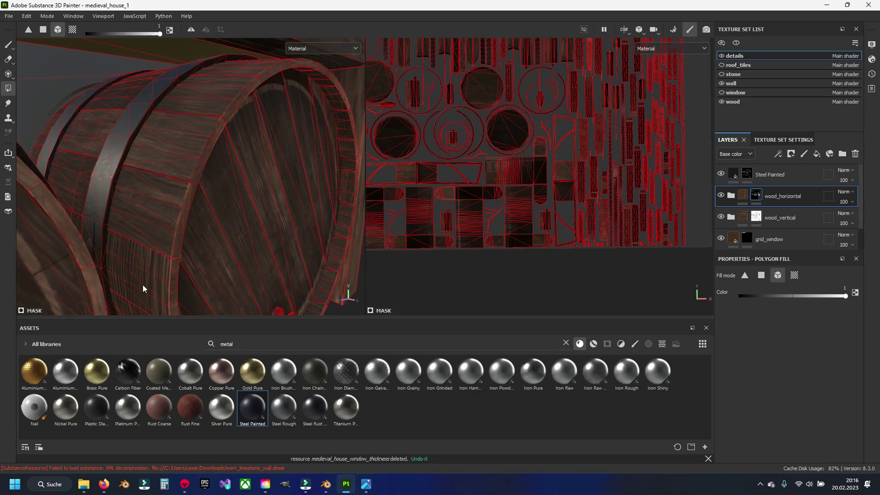
mouse_move(196, 182)
alt+mouse_down()
mouse_move(196, 173)
mouse_move(84, 247)
mouse_move(230, 163)
mouse_move(142, 146)
mouse_move(167, 147)
mouse_move(235, 182)
mouse_move(141, 153)
mouse_move(251, 204)
alt+mouse_up()
mouse_move(228, 255)
alt+mouse_down()
mouse_move(226, 222)
mouse_move(207, 212)
alt+mouse_up()
alt+middle_drag(207, 212, 219, 150)
mouse_move(196, 245)
alt+mouse_down()
mouse_move(193, 172)
mouse_move(294, 125)
mouse_move(275, 196)
alt+mouse_up()
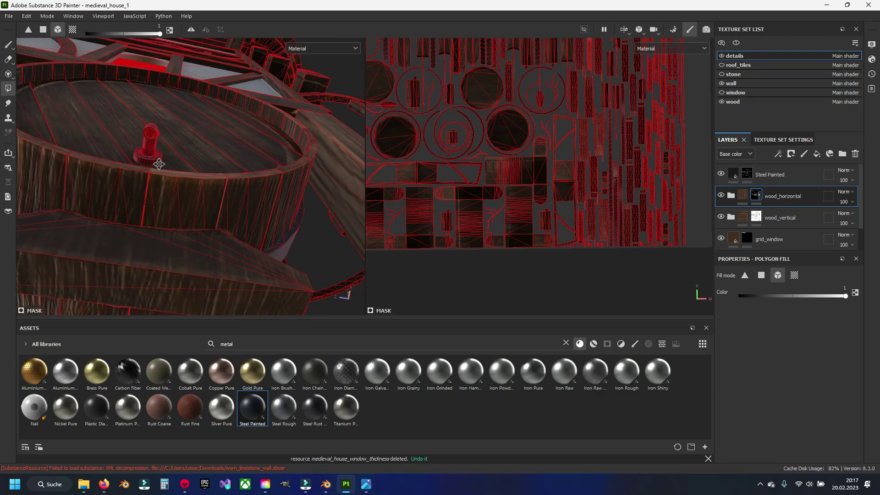
scroll(92, 96, up, 3)
alt+drag(92, 96, 128, 196)
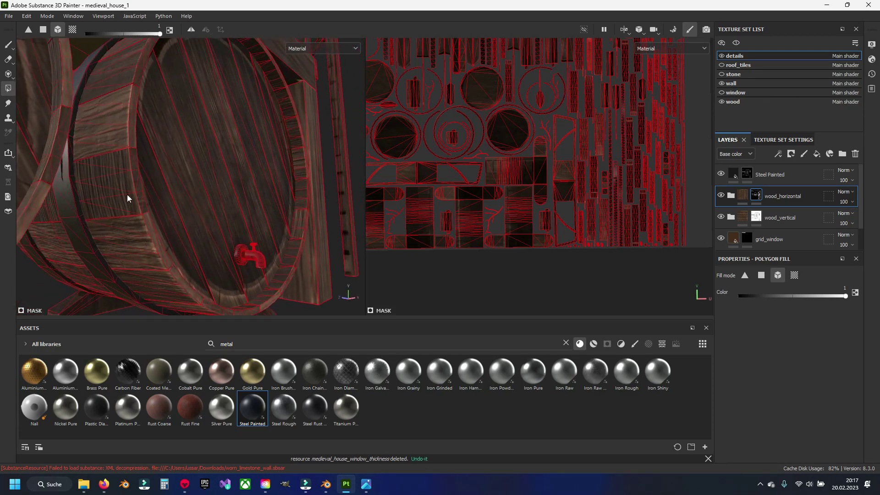
mouse_move(127, 73)
alt+mouse_down()
mouse_move(168, 171)
mouse_move(151, 183)
mouse_move(220, 197)
mouse_move(188, 173)
mouse_move(161, 172)
alt+mouse_up()
- Bring the round window and door into view and switch to the wall texture set
key(1)
scroll(236, 206, down, 3)
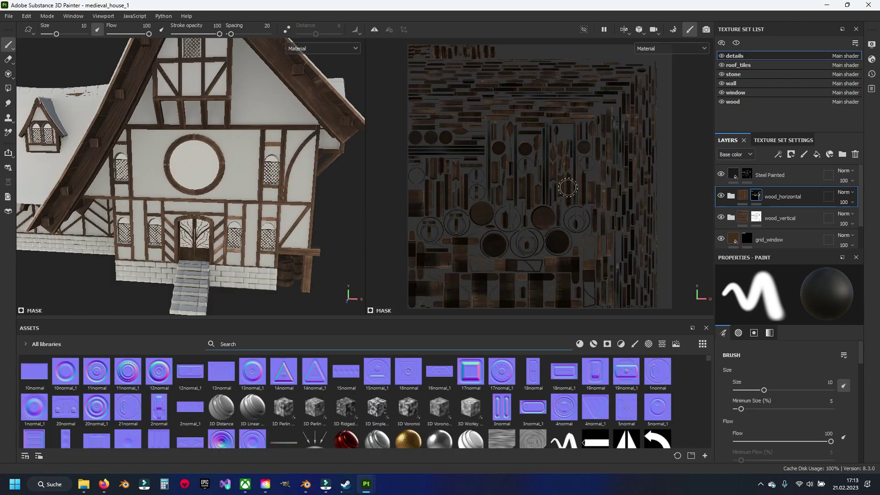
alt+middle_drag(210, 179, 184, 155)
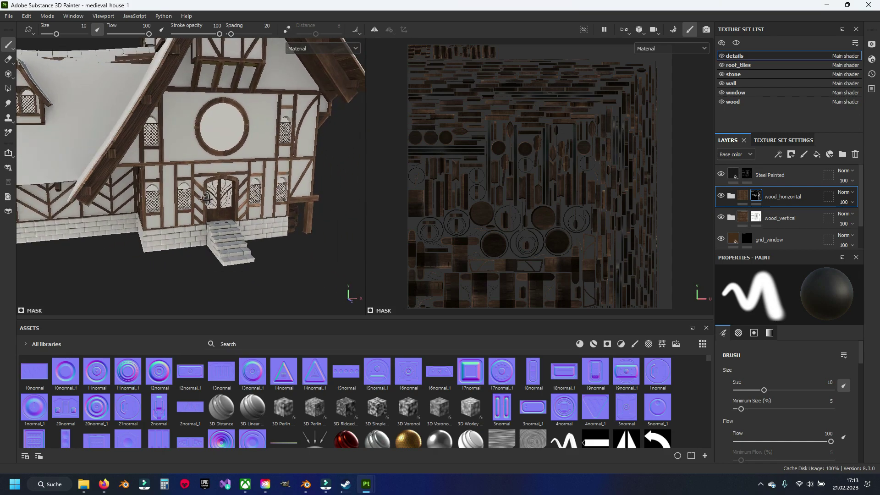
alt+drag(183, 155, 197, 184)
scroll(200, 213, up, 5)
alt+middle_drag(200, 213, 194, 164)
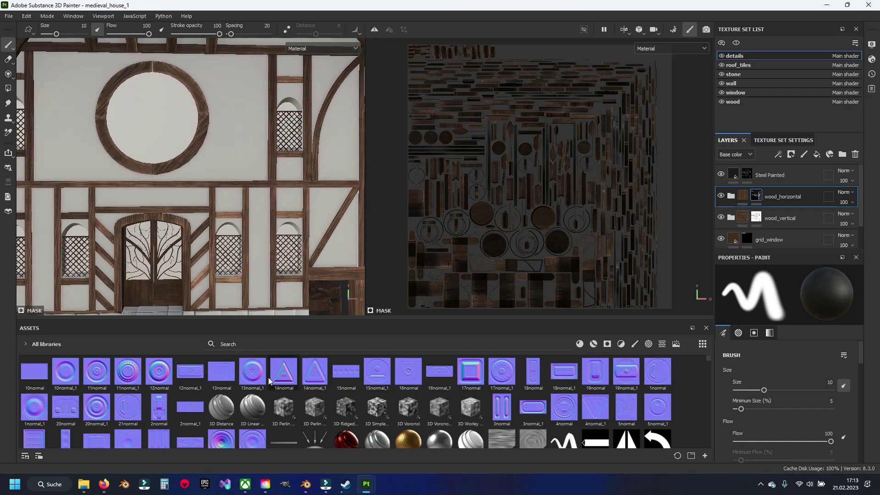
click(730, 84)
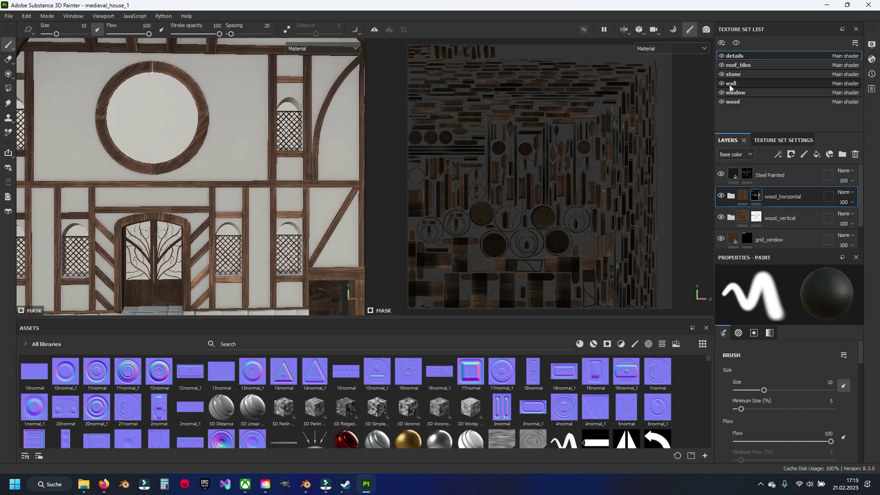
- Delete the wall set's default layer and clear the asset search
key(Delete)
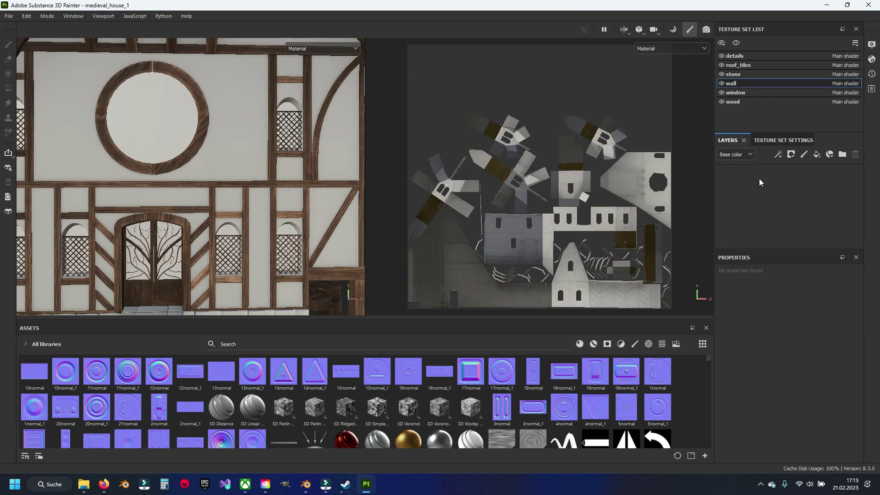
click(240, 343)
text(wall)
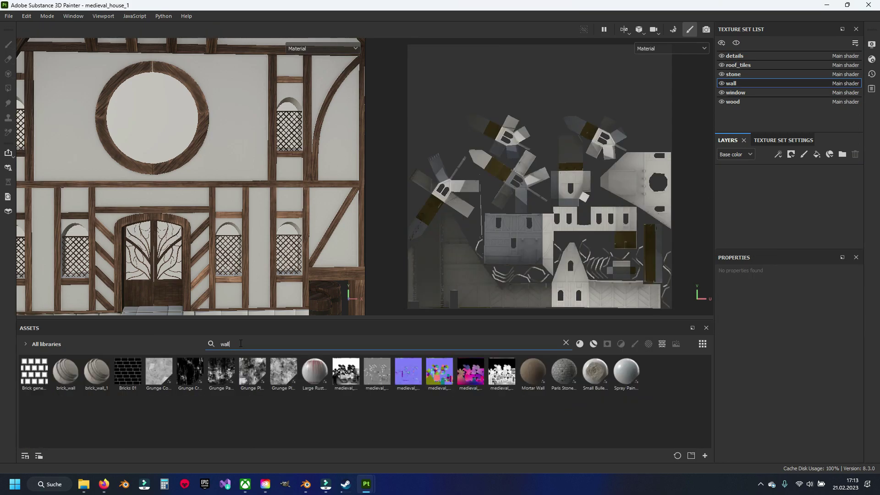
key(BackSpace)
key(BackSpace)
key(BackSpace)
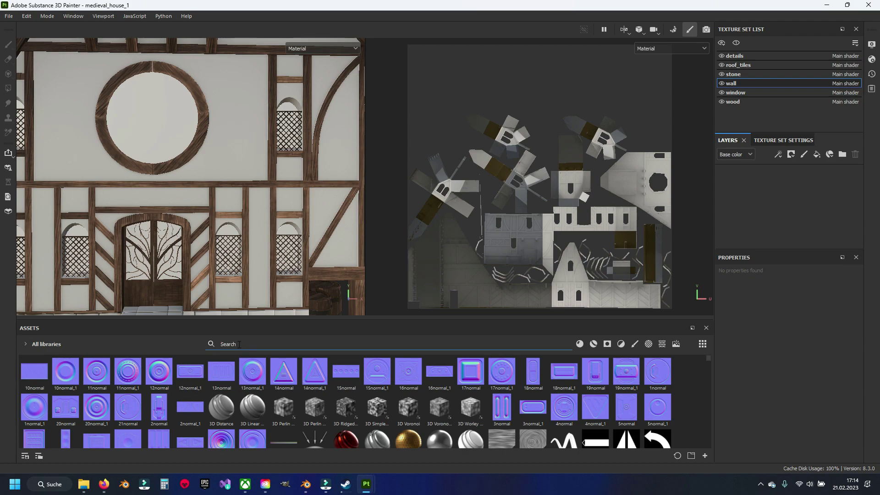
- Filter assets to Materials and apply Plaster as a fill layer on the walls
click(580, 343)
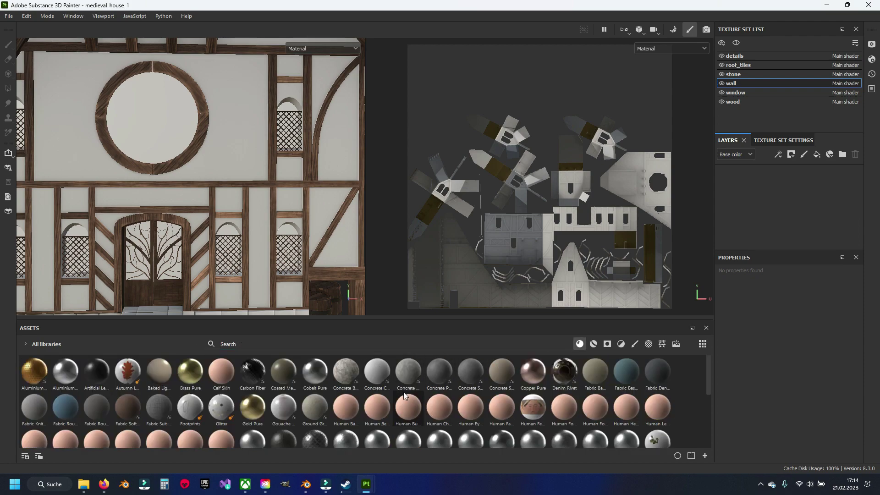
scroll(521, 413, down, 5)
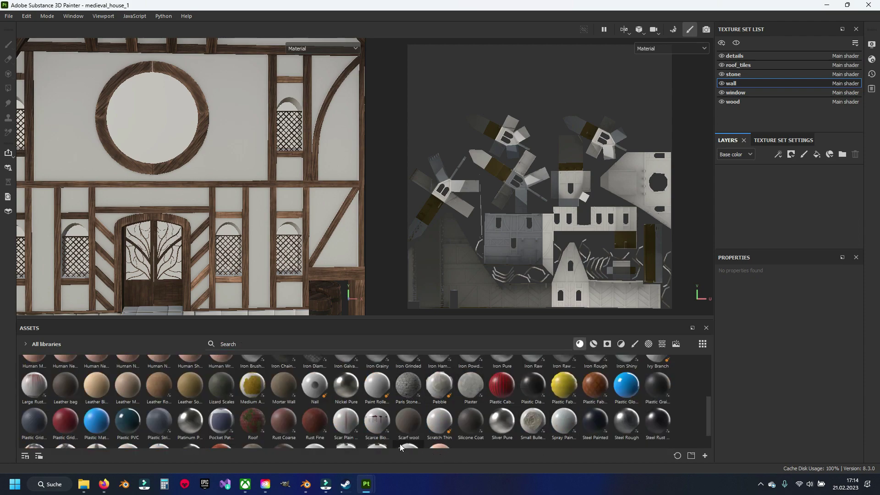
click(474, 390)
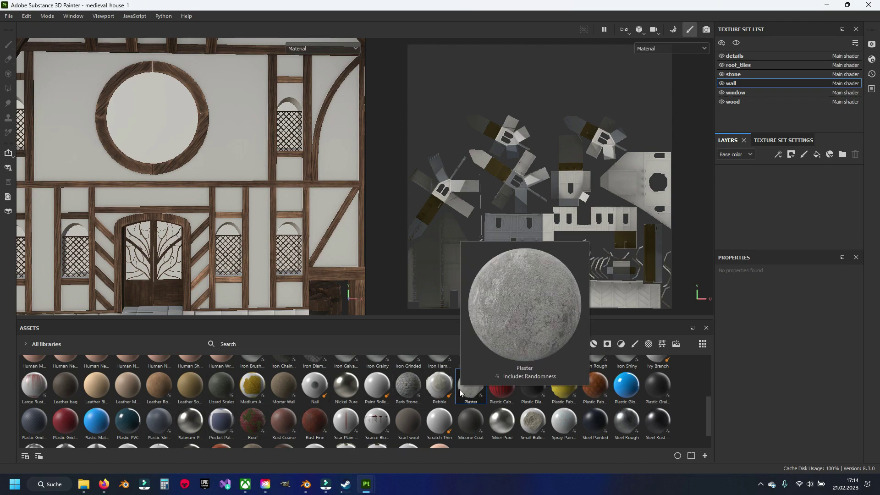
drag(459, 389, 779, 184)
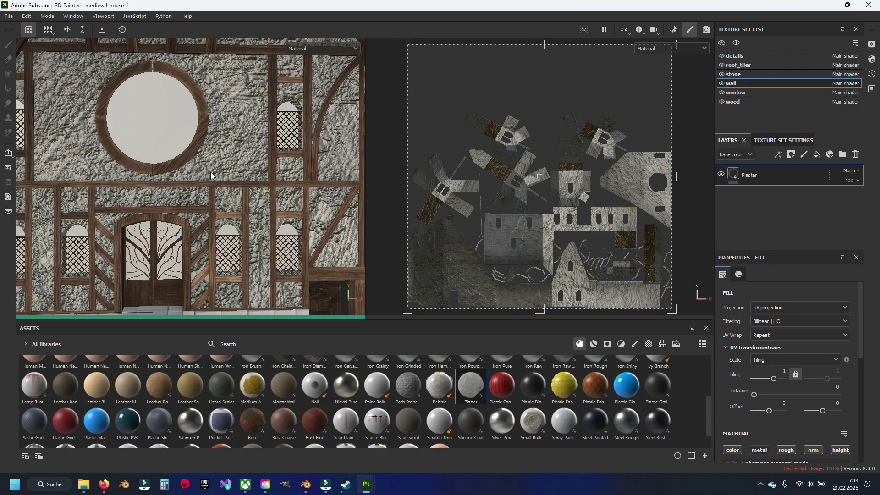
- Set the Plaster fill's UV tiling to 5, then raise it to 10
mouse_move(221, 150)
alt+mouse_down()
mouse_move(215, 137)
mouse_move(192, 187)
alt+mouse_up()
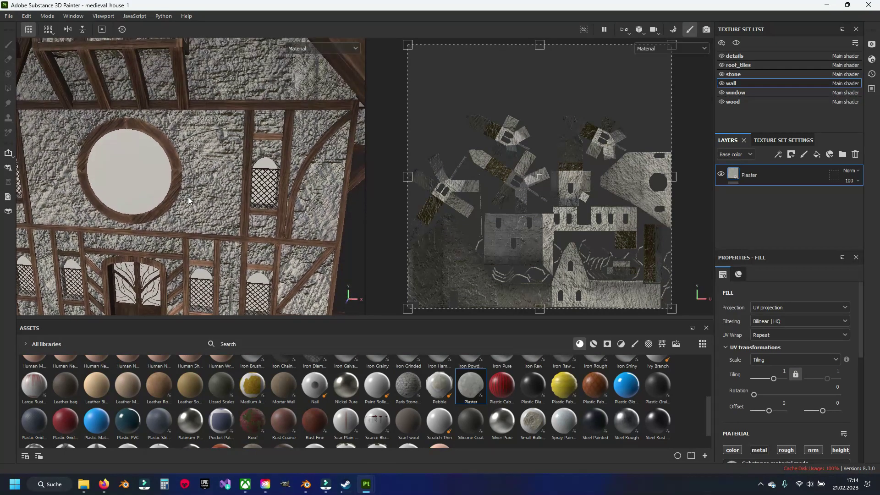
scroll(183, 198, up, 3)
scroll(183, 198, up, 3)
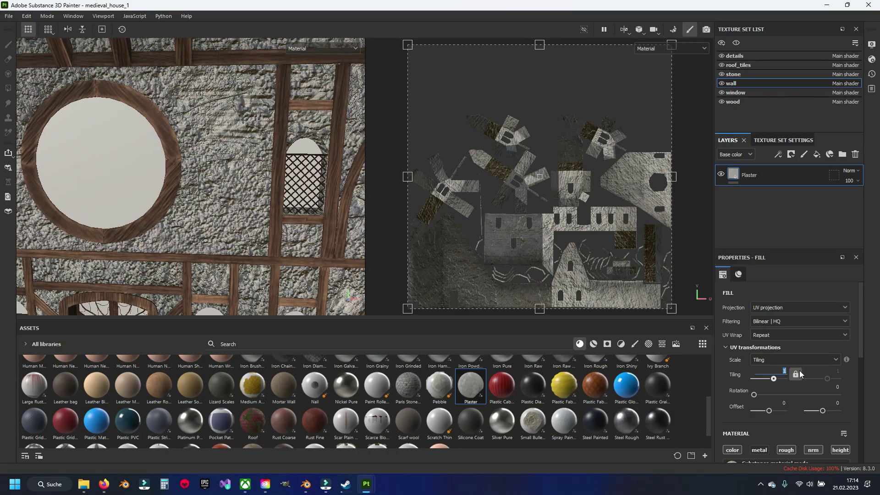
text(5)
key(Return)
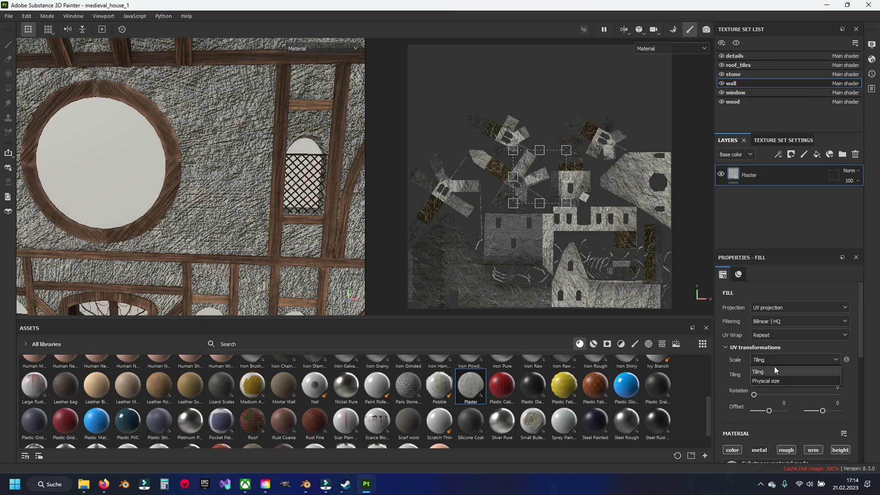
click(775, 368)
text(0)
key(Return)
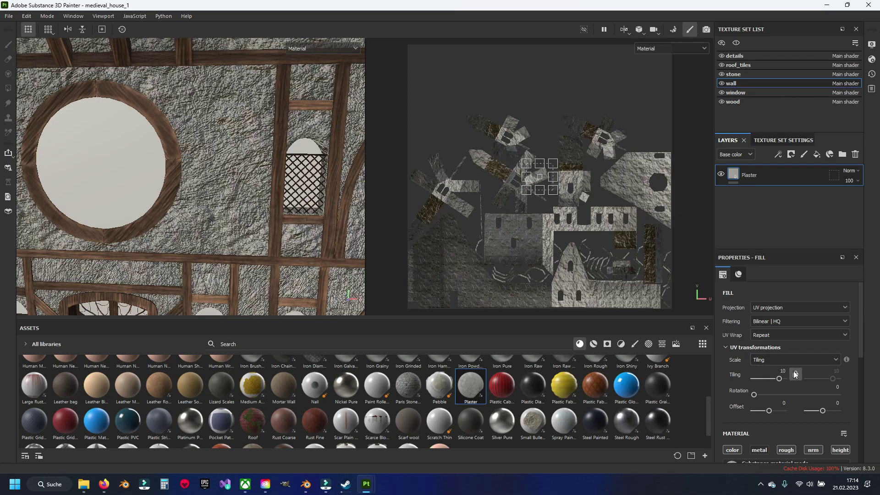
mouse_move(278, 257)
middle_down()
mouse_move(291, 152)
mouse_move(284, 229)
middle_up()
- Review the plaster fill's properties, switching its height channel off and back on
scroll(796, 421, down, 2)
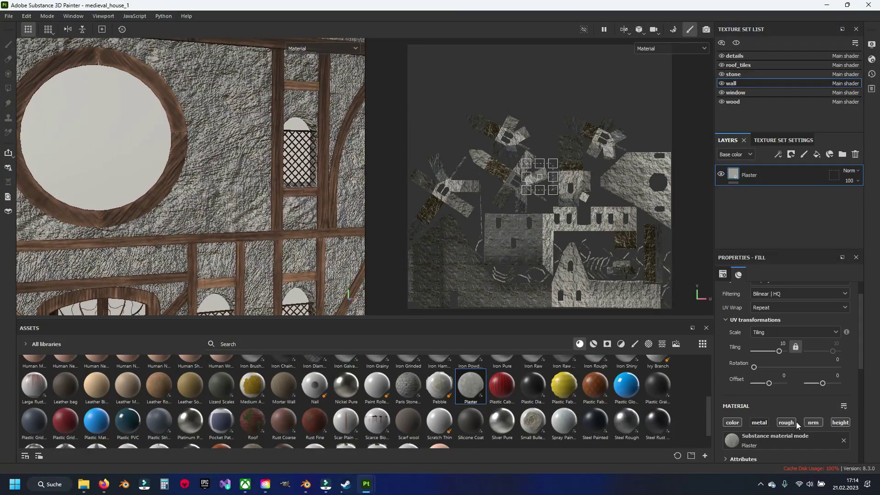
scroll(795, 414, down, 3)
scroll(752, 376, down, 3)
scroll(746, 373, down, 1)
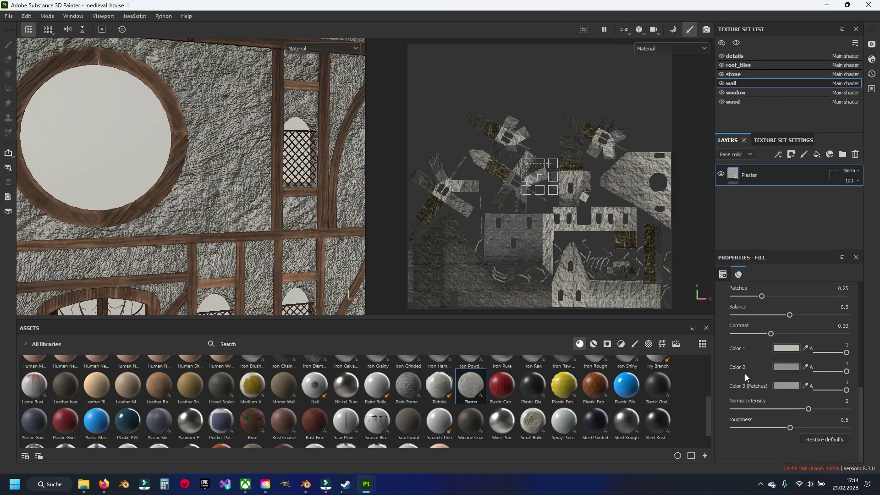
scroll(752, 379, up, 1)
scroll(753, 381, up, 1)
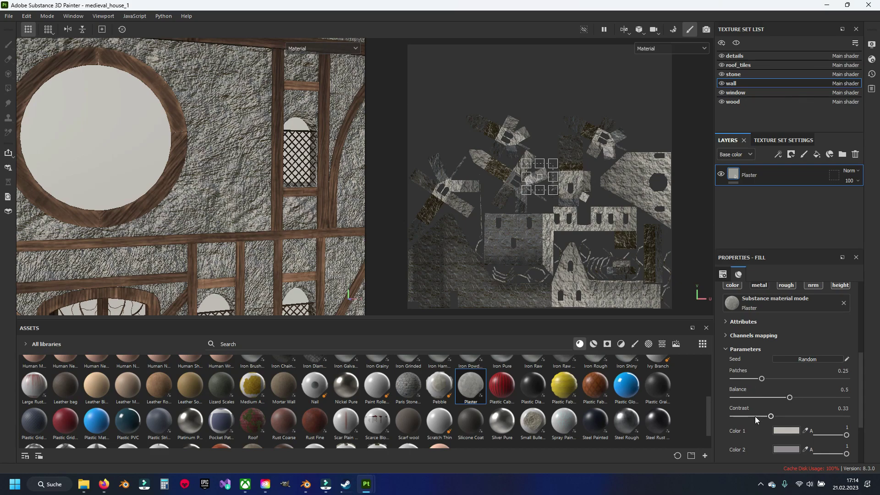
scroll(755, 416, down, 3)
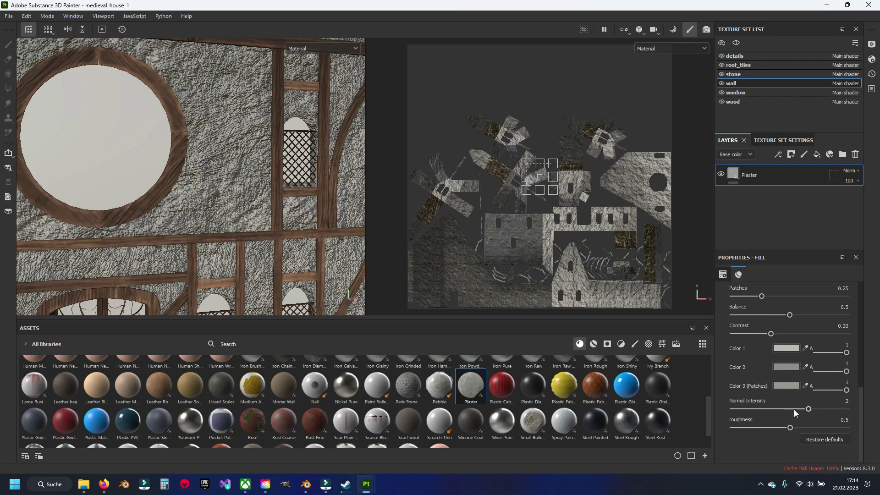
scroll(779, 408, up, 5)
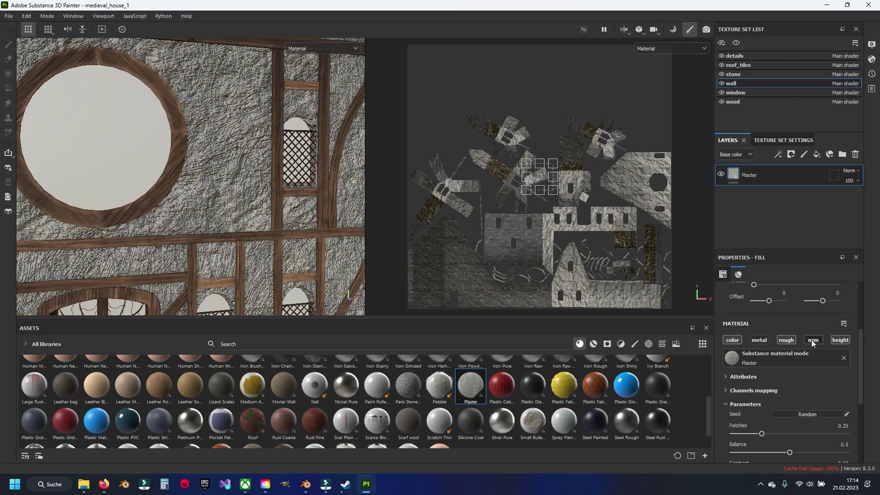
click(840, 340)
click(839, 340)
- Expand the Channels mapping settings and briefly inspect the material's Attributes
scroll(775, 379, down, 3)
click(730, 310)
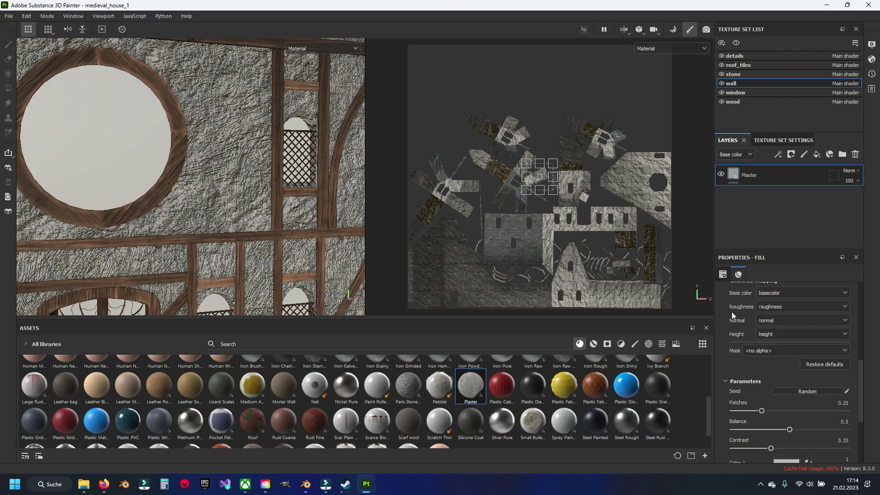
scroll(733, 367, up, 2)
scroll(729, 348, up, 1)
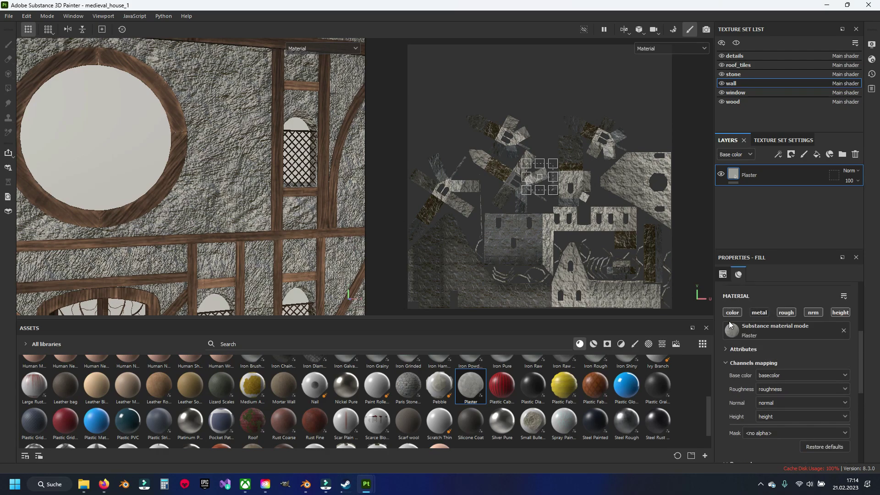
click(725, 350)
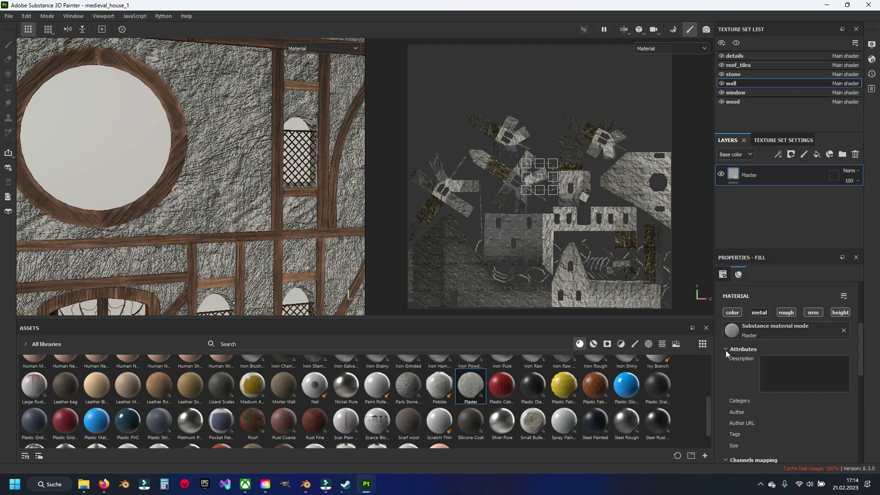
click(725, 351)
- Lower the plaster's Normal Intensity from 2 to 0.64
scroll(725, 350, up, 3)
scroll(753, 369, up, 2)
scroll(752, 370, down, 3)
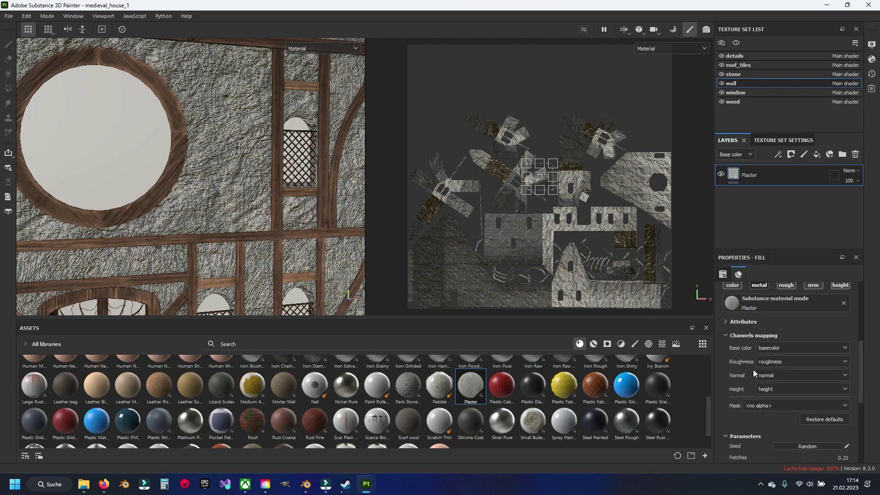
scroll(752, 369, down, 3)
scroll(753, 370, down, 1)
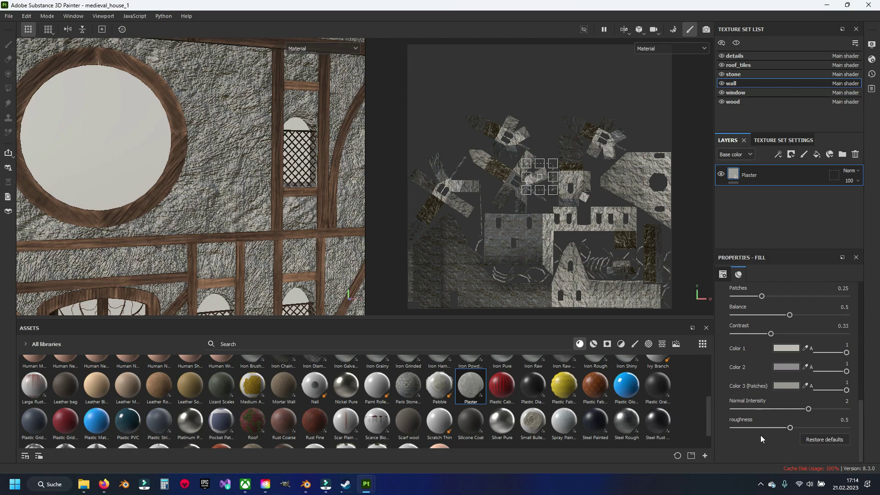
mouse_move(795, 408)
mouse_down()
mouse_move(755, 408)
mouse_move(806, 409)
mouse_move(757, 408)
mouse_up()
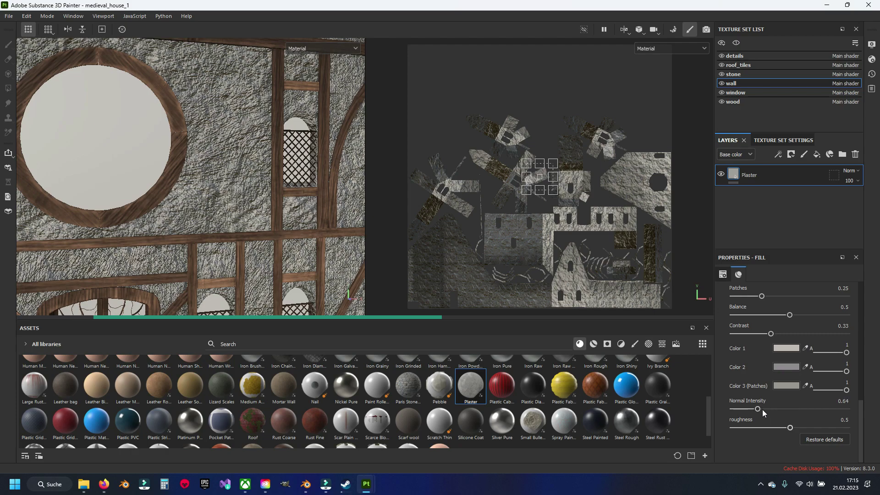
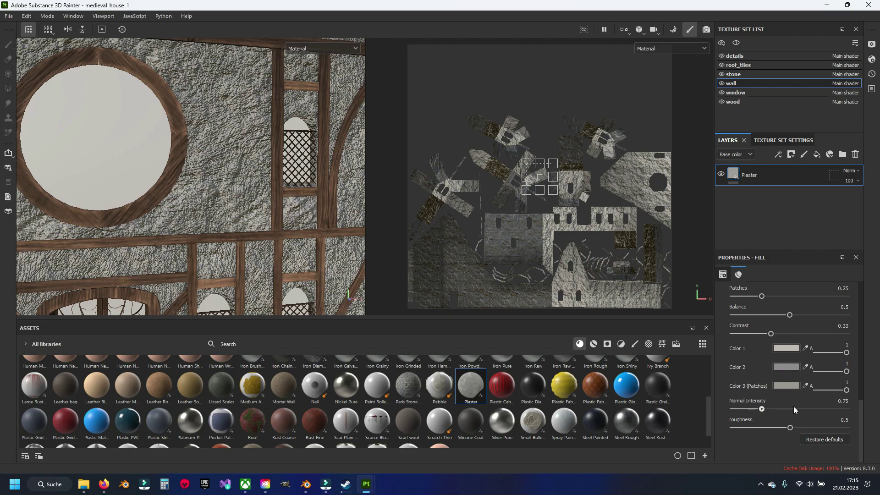
- Raise the Plaster fill's Normal Intensity to 1.72
drag(793, 406, 798, 406)
scroll(779, 390, up, 1)
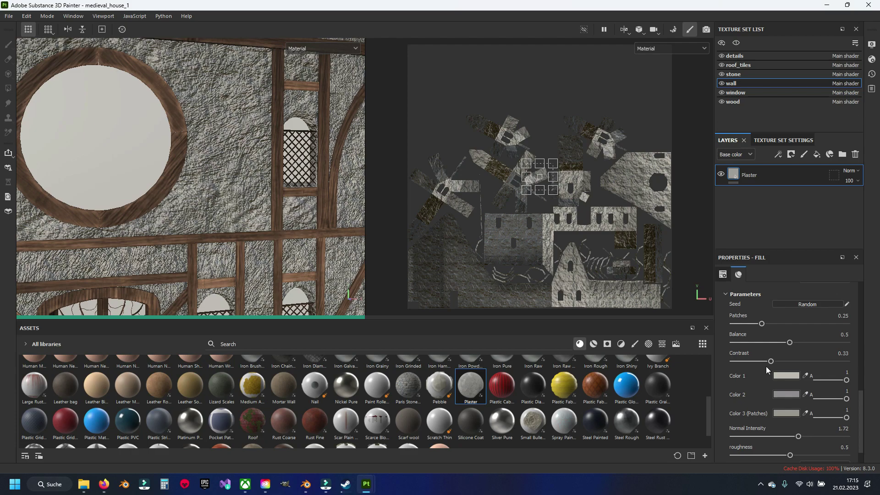
scroll(766, 367, up, 2)
scroll(767, 359, up, 2)
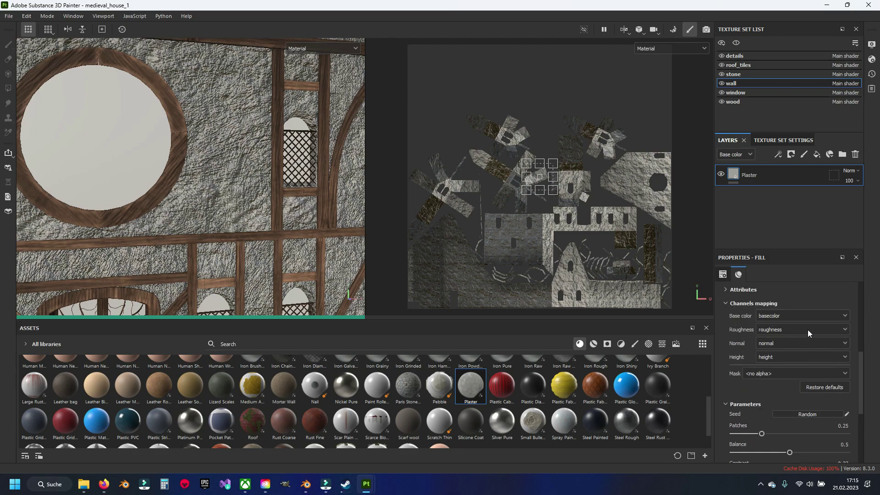
scroll(802, 333, up, 3)
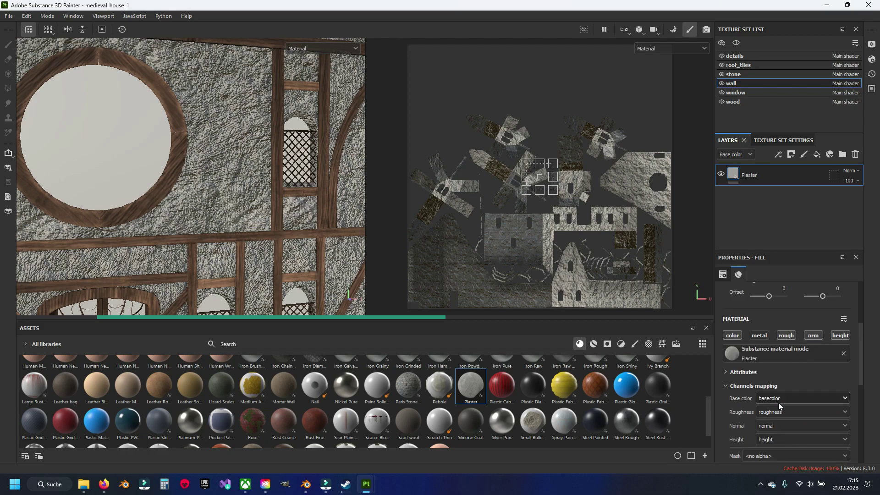
scroll(805, 372, up, 3)
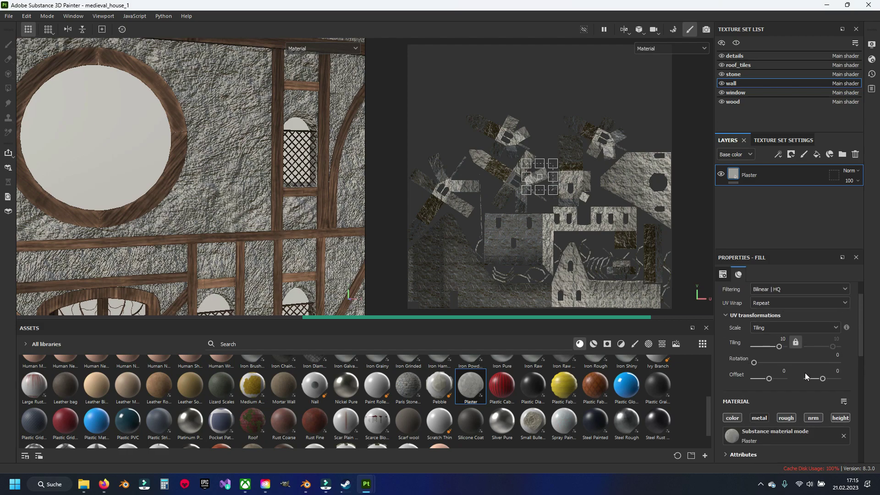
scroll(805, 372, up, 1)
scroll(804, 373, up, 1)
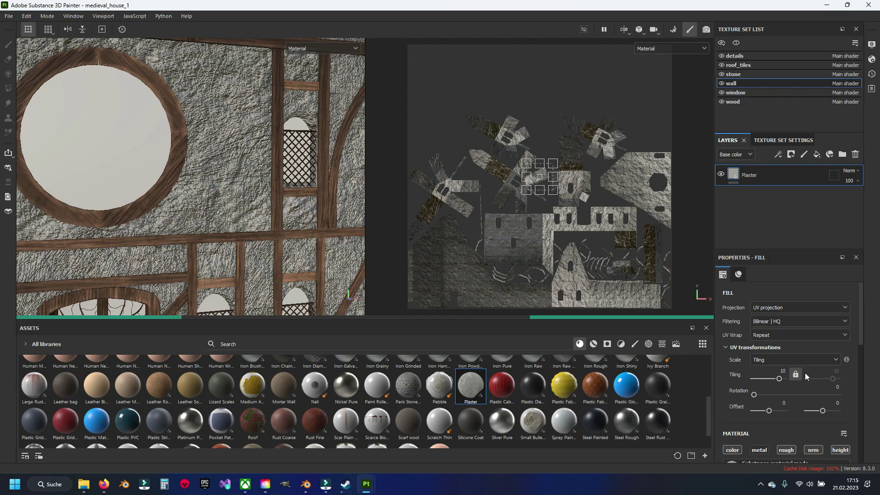
scroll(805, 373, down, 5)
scroll(807, 371, down, 8)
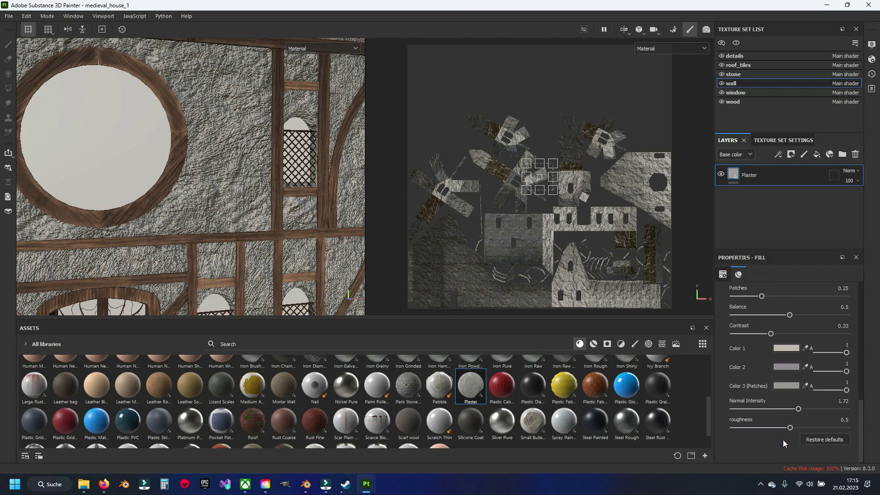
- Remove Height from the Plaster's channels and orbit closer to inspect the smoothed wall
scroll(728, 441, up, 1)
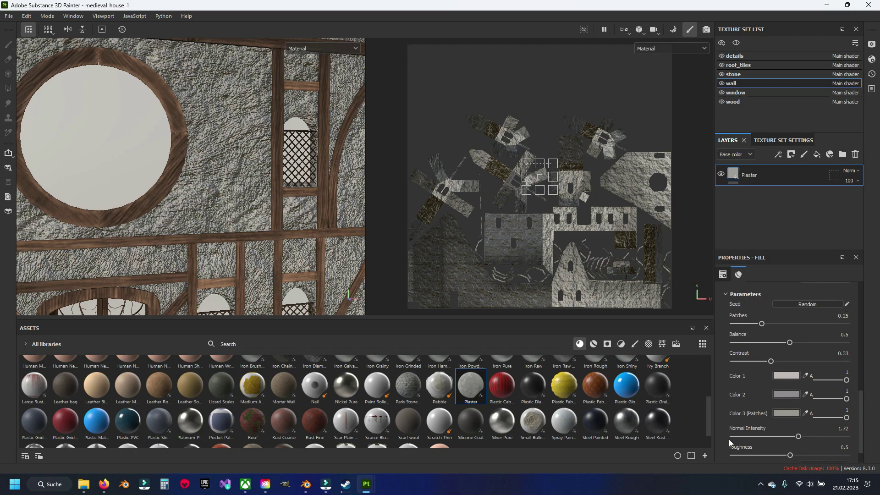
scroll(728, 439, up, 1)
scroll(729, 438, up, 1)
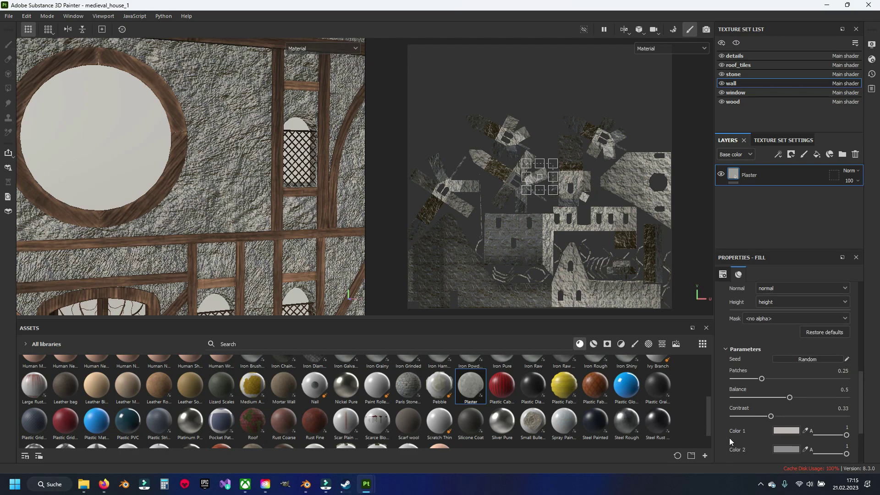
scroll(729, 438, up, 2)
scroll(730, 438, up, 2)
scroll(729, 438, up, 1)
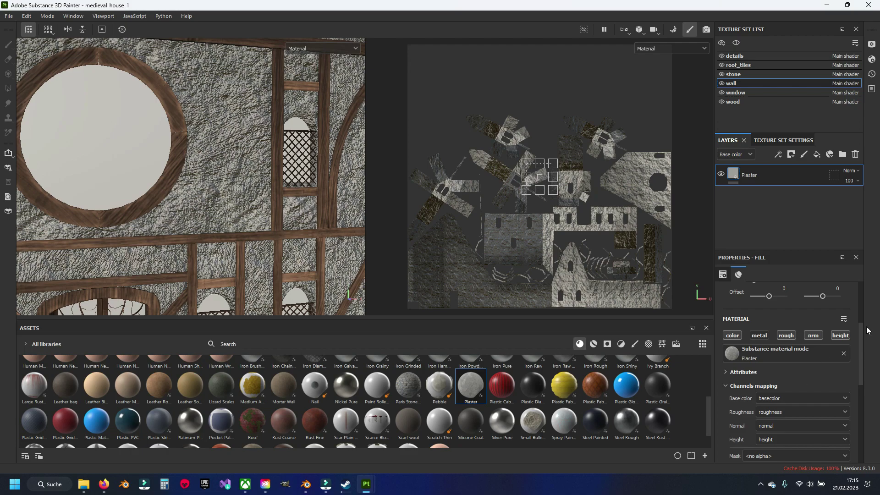
click(839, 334)
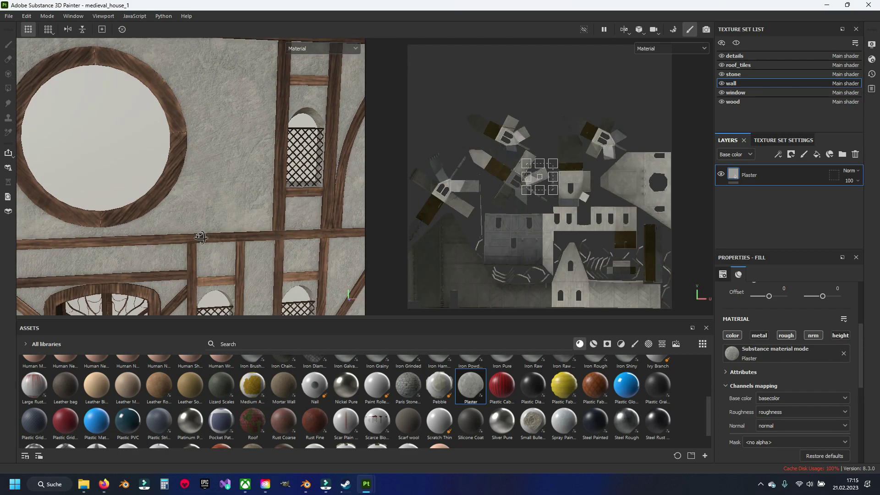
mouse_move(200, 237)
alt+mouse_down()
mouse_move(248, 234)
mouse_move(221, 202)
alt+mouse_up()
mouse_move(187, 296)
alt+mouse_down()
mouse_move(205, 242)
mouse_move(232, 242)
mouse_move(203, 226)
mouse_move(224, 230)
alt+mouse_up()
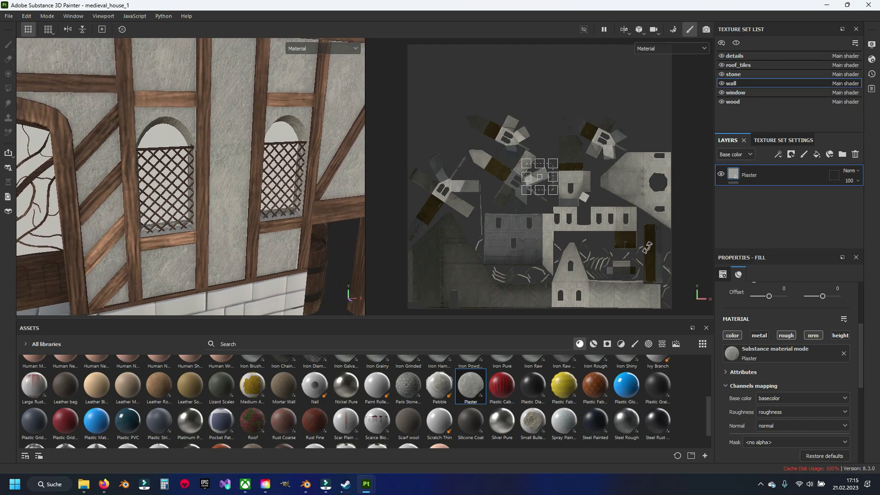
- Add a Levels effect to the Plaster layer affecting the Normal channel
right_click(756, 173)
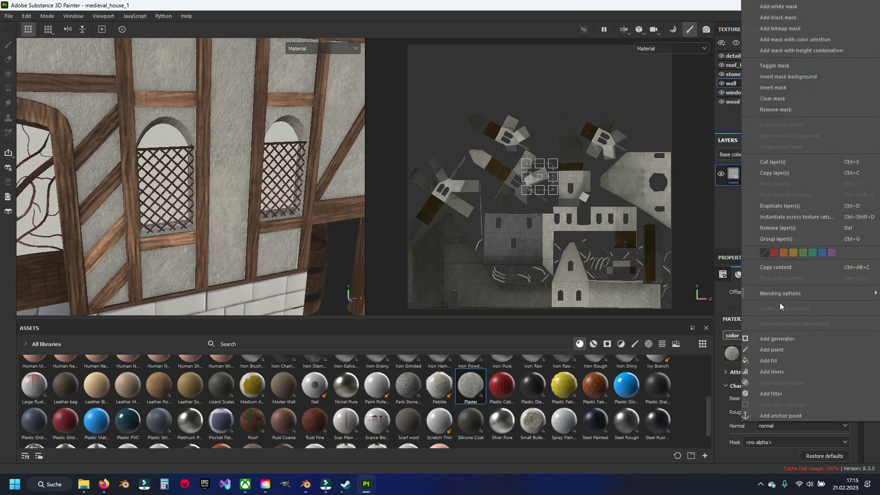
click(781, 372)
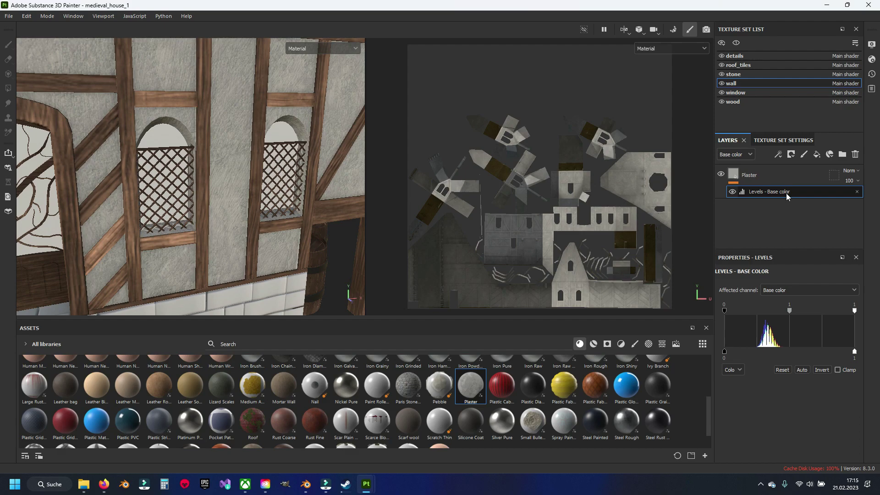
right_click(771, 192)
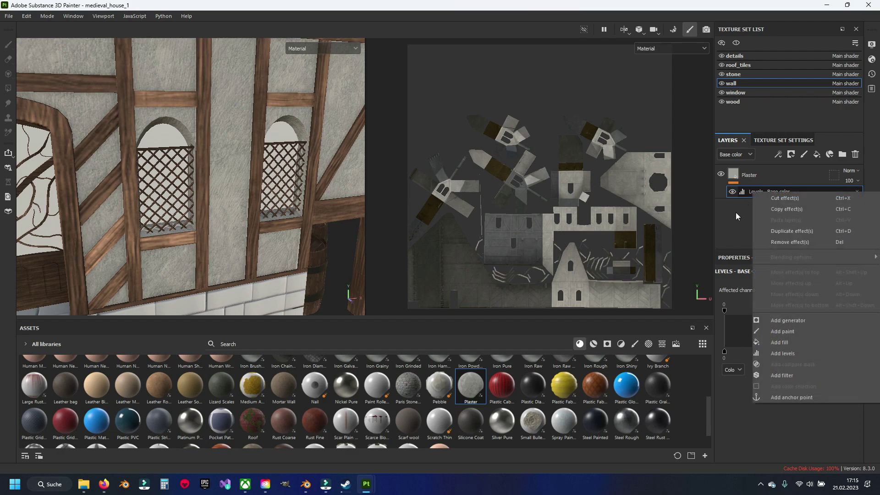
click(736, 213)
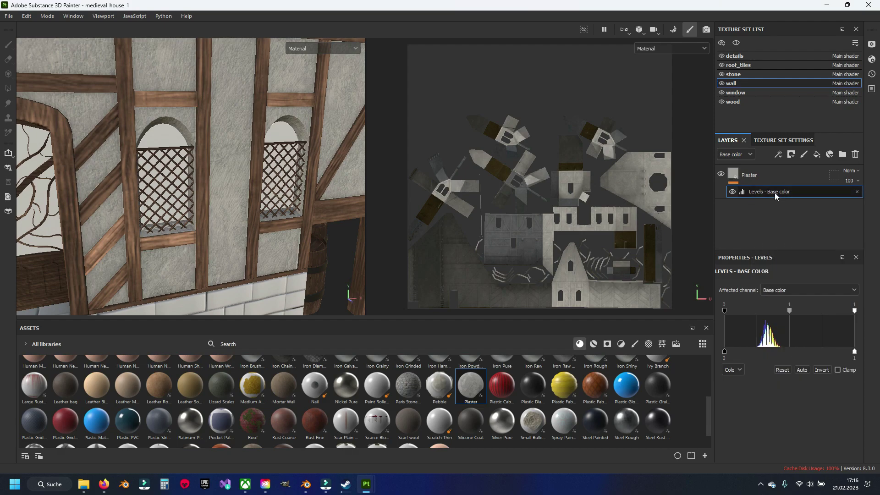
click(733, 369)
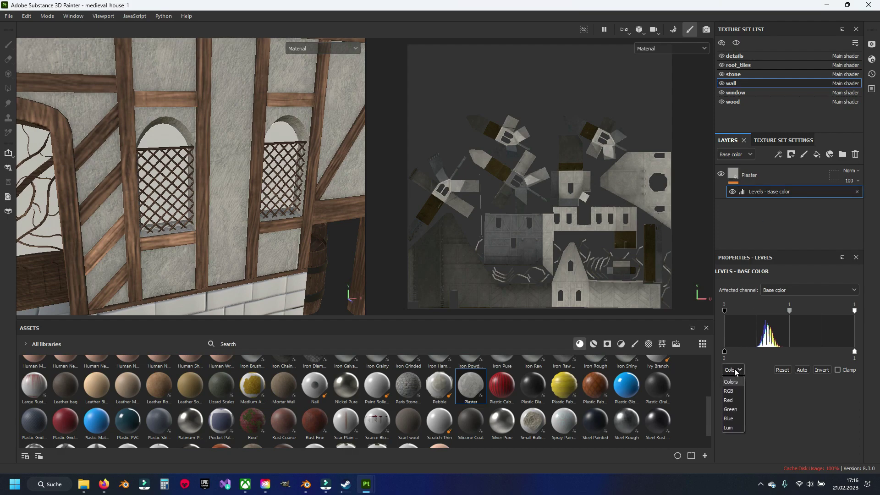
click(733, 371)
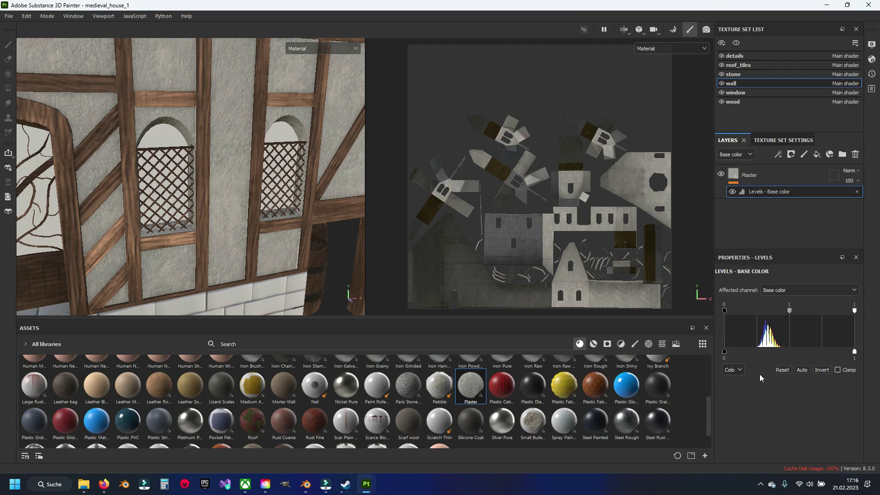
click(790, 290)
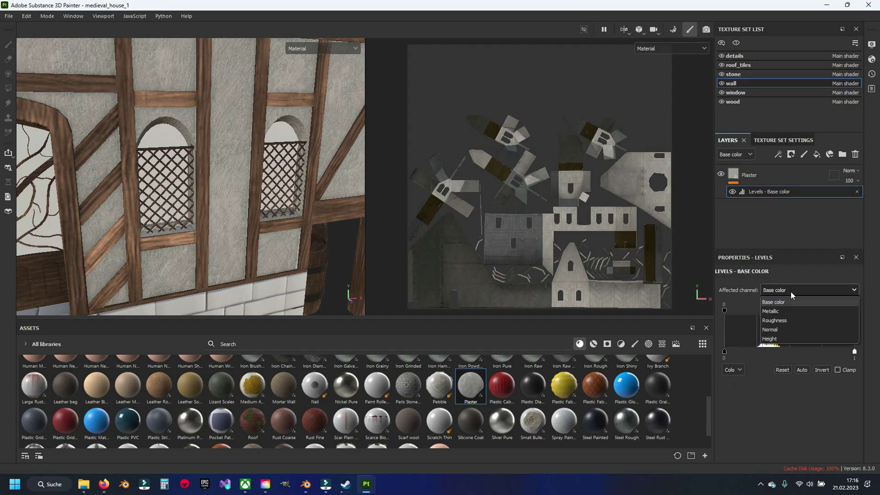
click(784, 328)
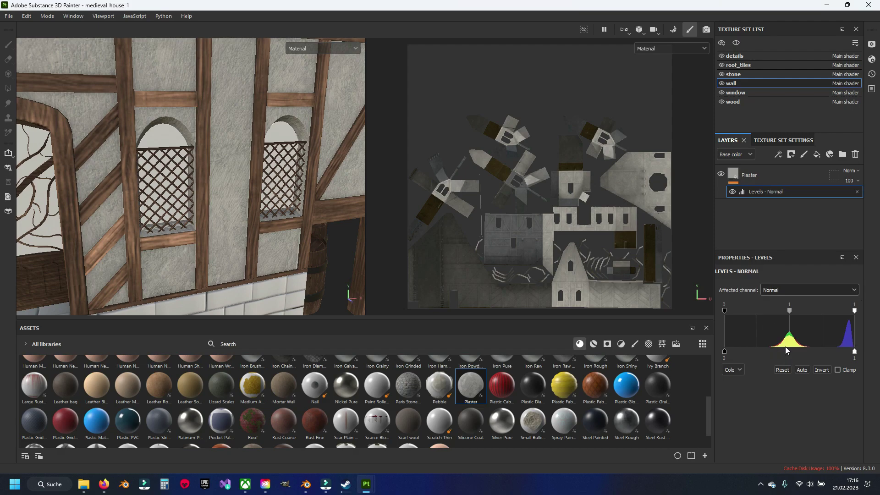
- Tune the Levels to midtone 1 and input maximum 0.887
drag(789, 311, 779, 312)
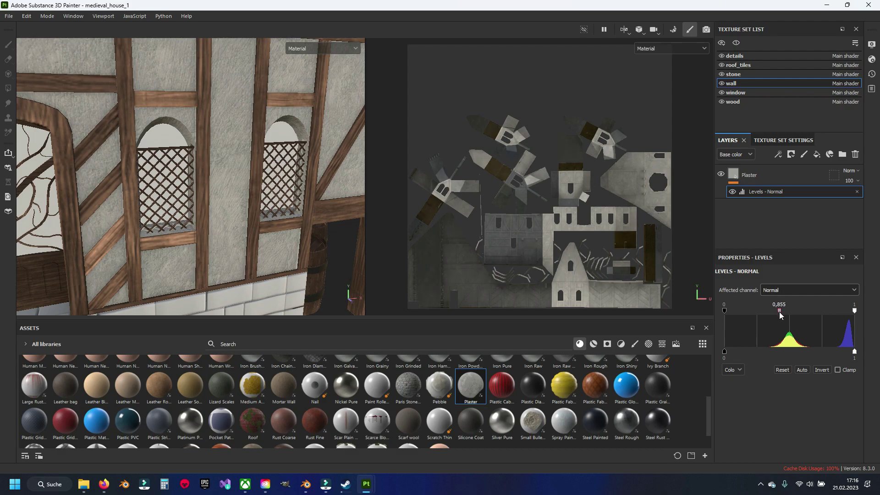
alt+right_drag(216, 112, 224, 172)
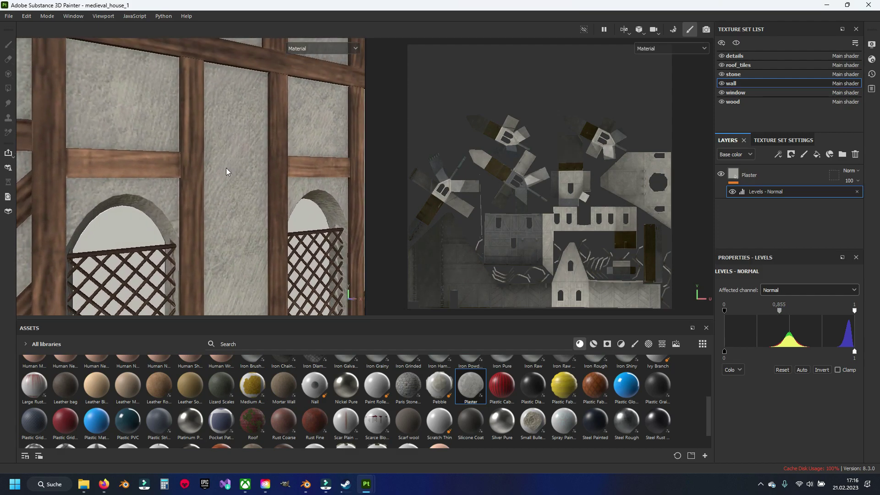
mouse_move(779, 310)
mouse_down()
mouse_move(800, 312)
mouse_move(749, 312)
mouse_move(782, 313)
mouse_up()
mouse_move(854, 311)
mouse_down()
mouse_move(836, 312)
mouse_move(849, 312)
mouse_up()
drag(782, 312, 789, 311)
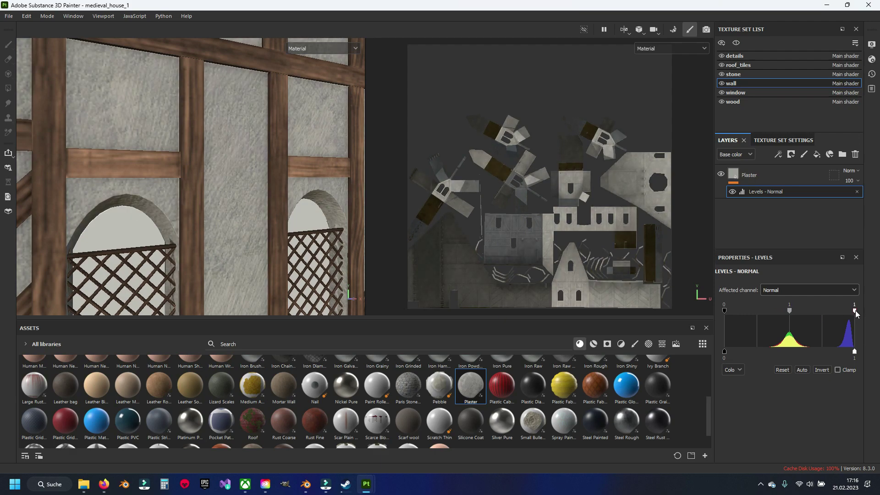
drag(854, 311, 842, 319)
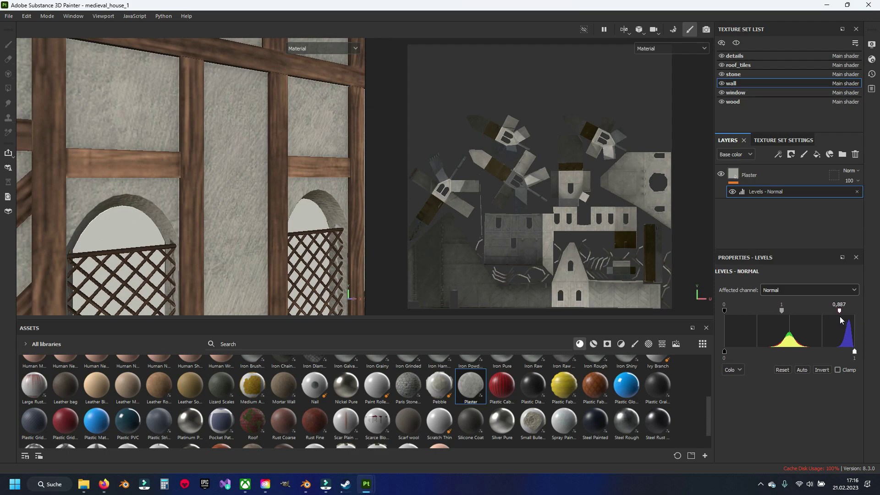
click(755, 180)
- Add a second Levels effect on Roughness with a lowered input maximum
right_click(757, 177)
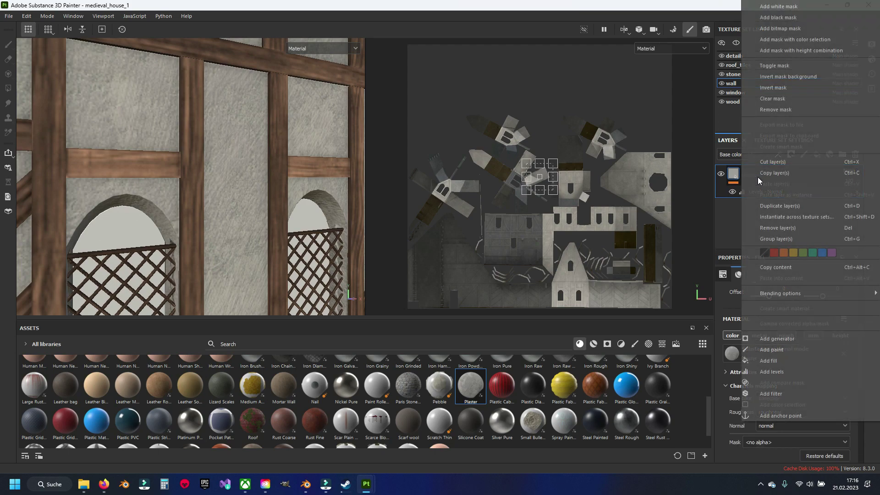
click(772, 372)
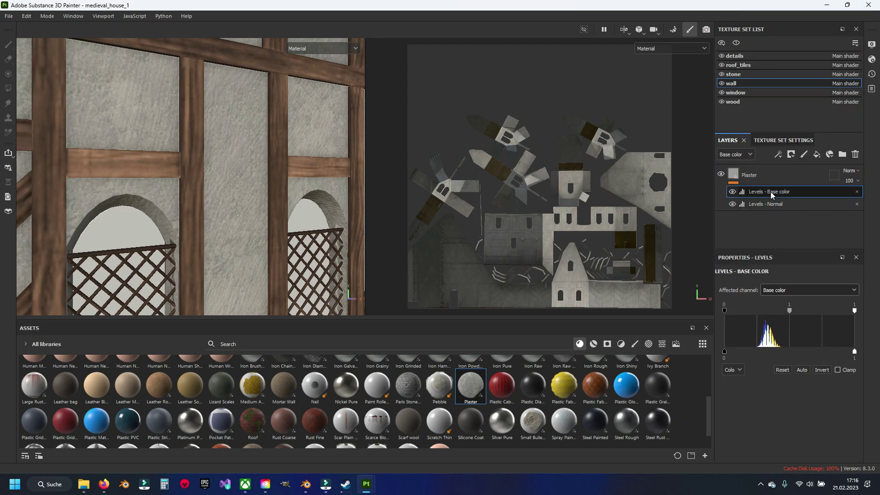
click(783, 296)
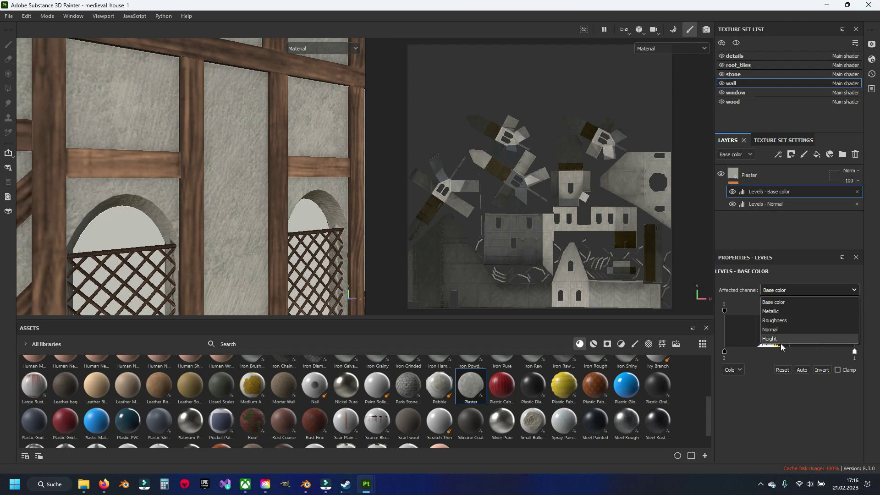
click(787, 321)
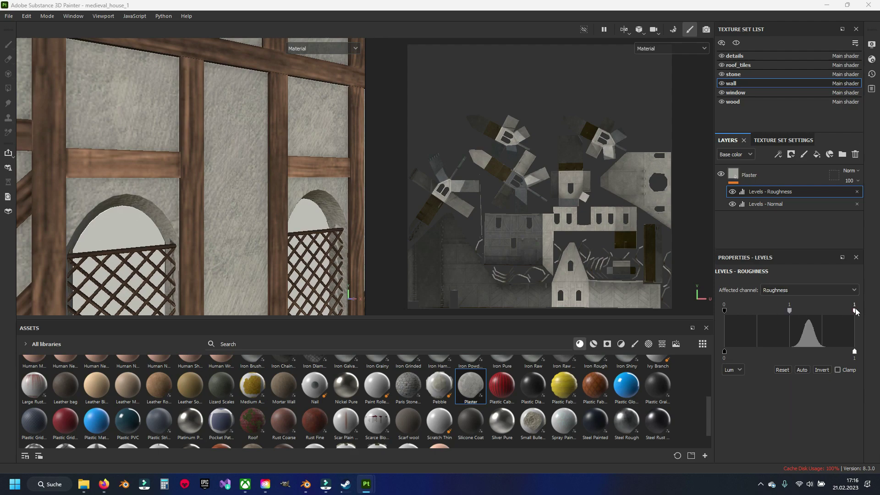
drag(855, 311, 735, 313)
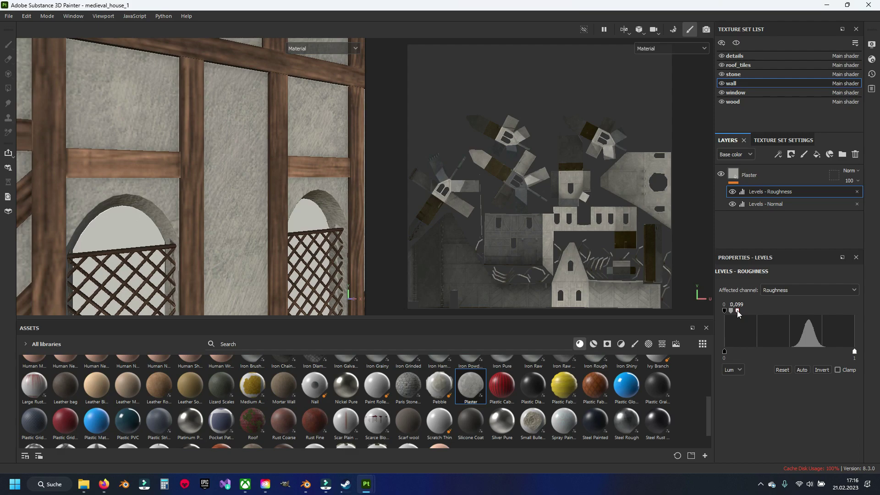
mouse_move(223, 178)
alt+mouse_down()
mouse_move(204, 172)
mouse_move(255, 161)
mouse_move(249, 193)
alt+mouse_up()
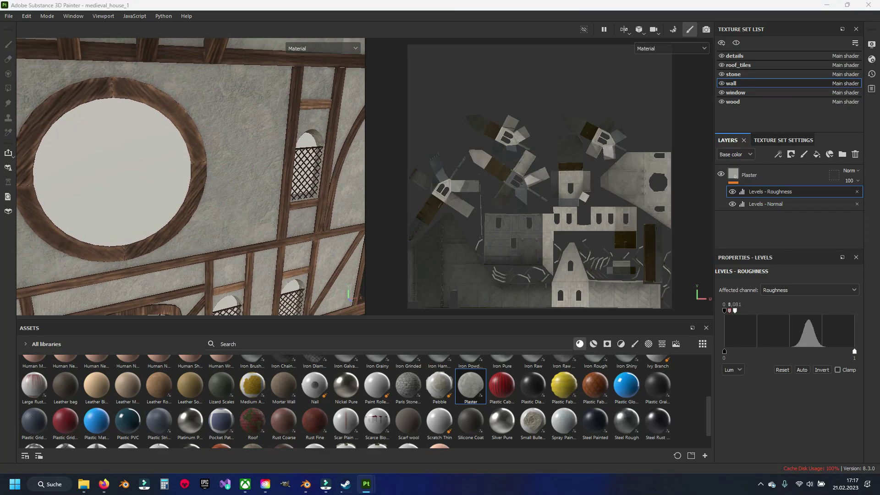
- Lock the Plaster fill's tiling values together and reduce tiling to 15
click(774, 176)
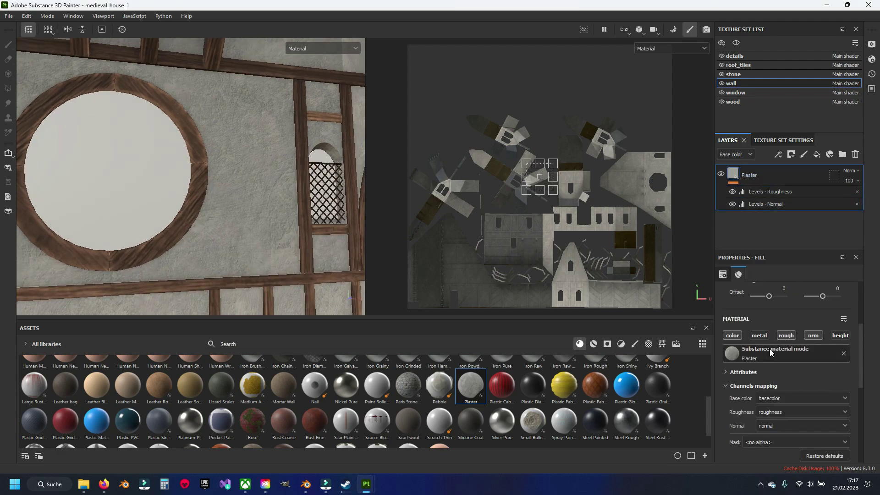
scroll(770, 358, up, 3)
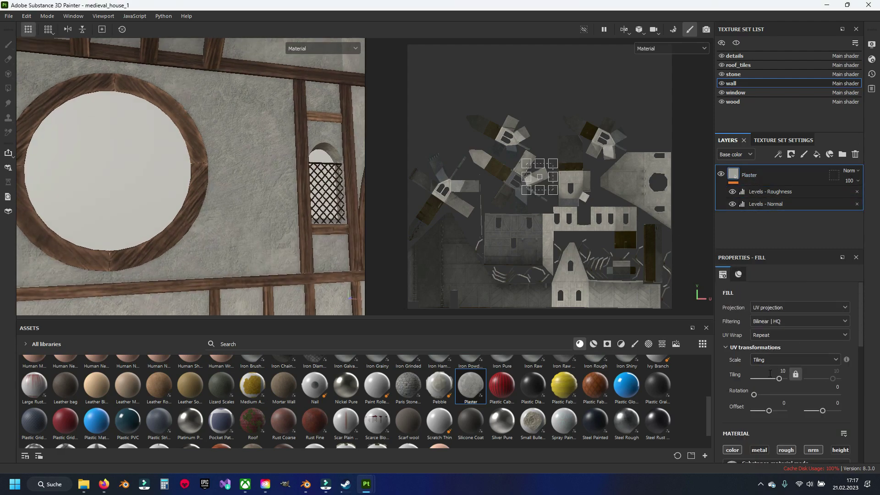
click(796, 375)
scroll(229, 193, down, 2)
alt+drag(228, 196, 241, 232)
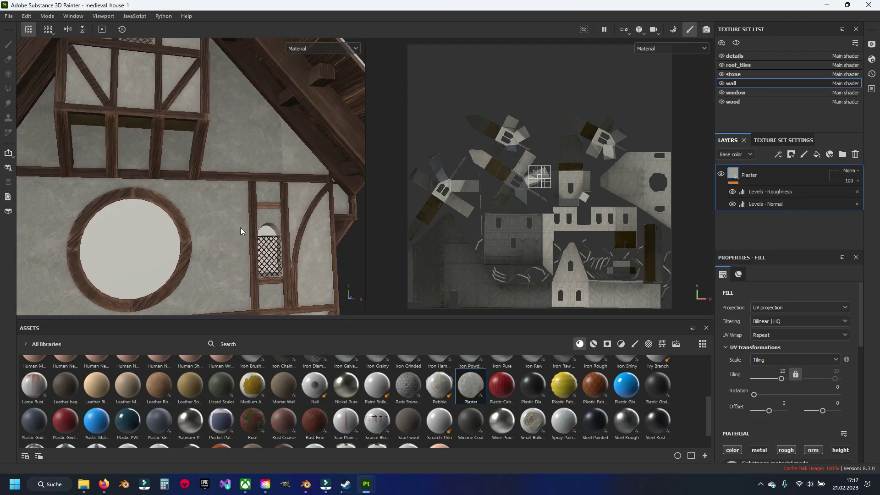
scroll(220, 222, down, 1)
scroll(212, 254, up, 2)
scroll(230, 159, up, 2)
mouse_move(230, 159)
alt+middle_down()
mouse_move(230, 133)
mouse_move(243, 182)
alt+middle_up()
alt+drag(261, 230, 275, 212)
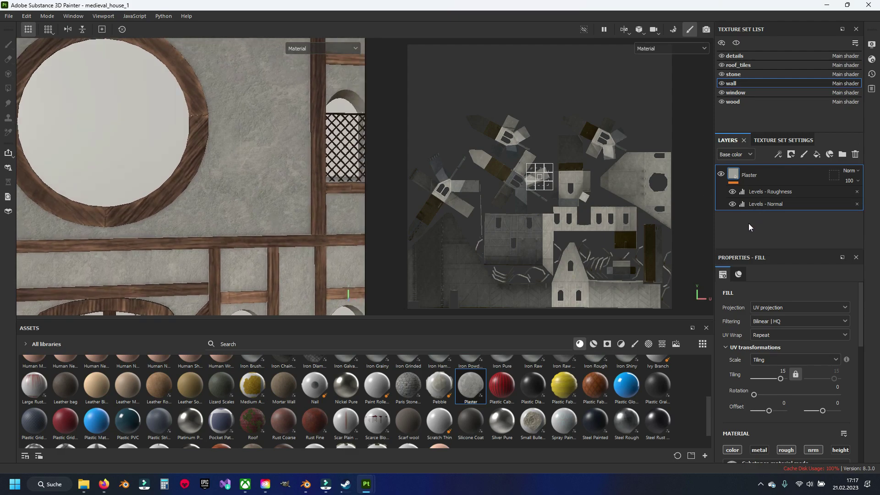
- Add a fill layer above Plaster with a black mask holding a Dirt generator
click(817, 155)
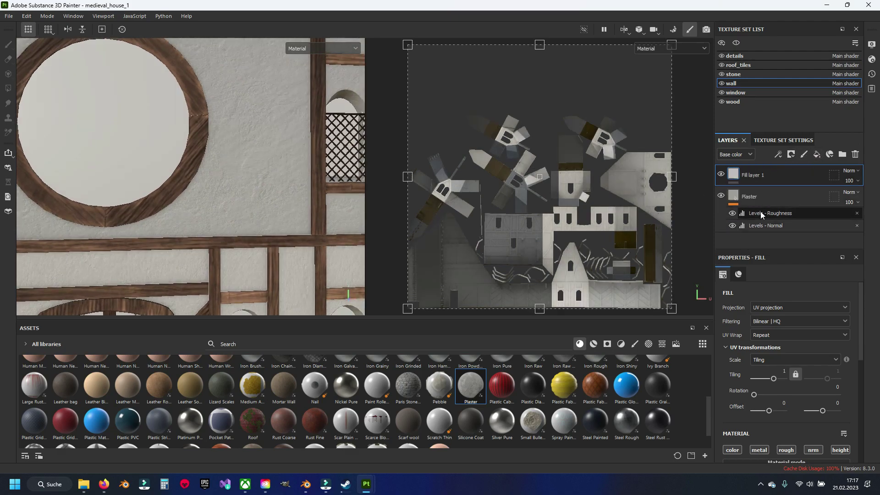
right_click(744, 174)
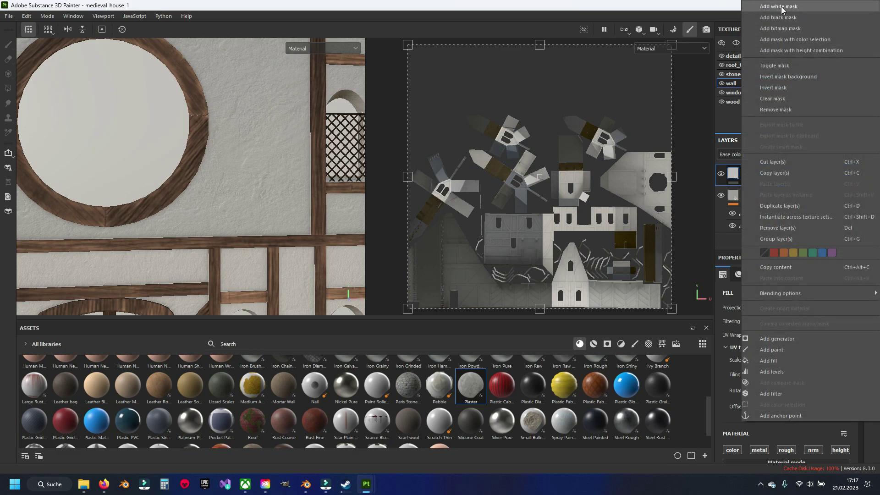
click(779, 6)
right_click(751, 175)
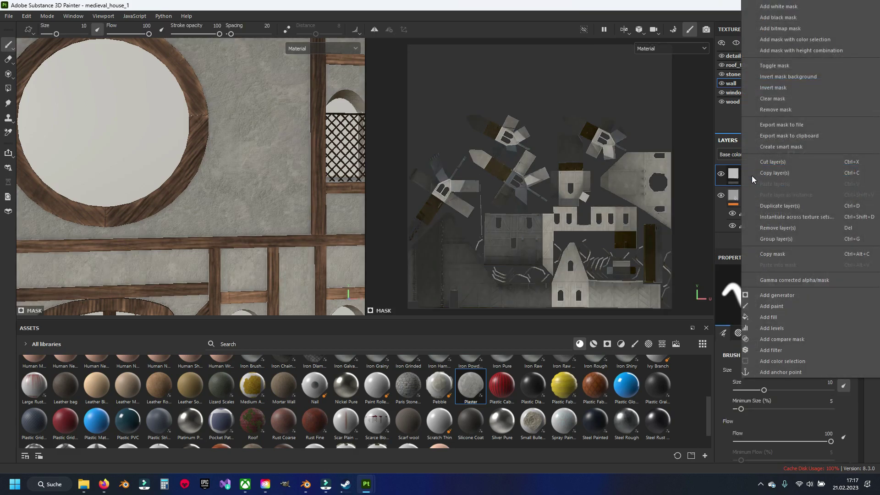
click(780, 296)
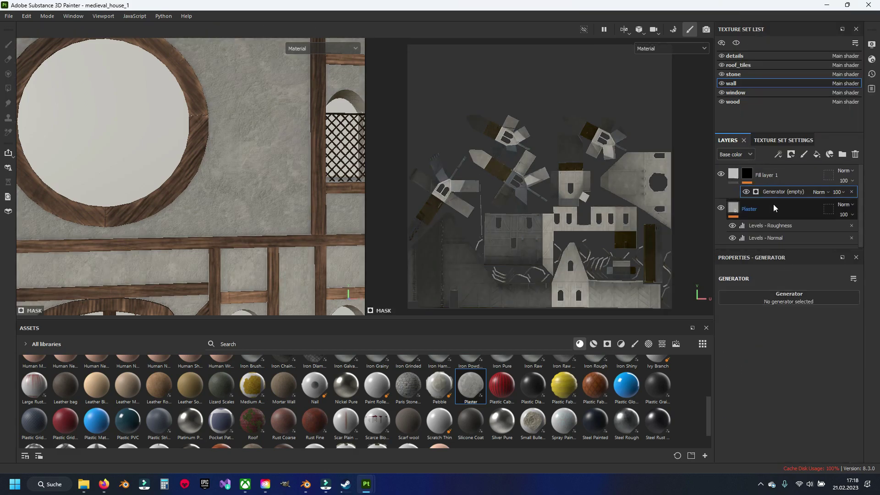
click(789, 298)
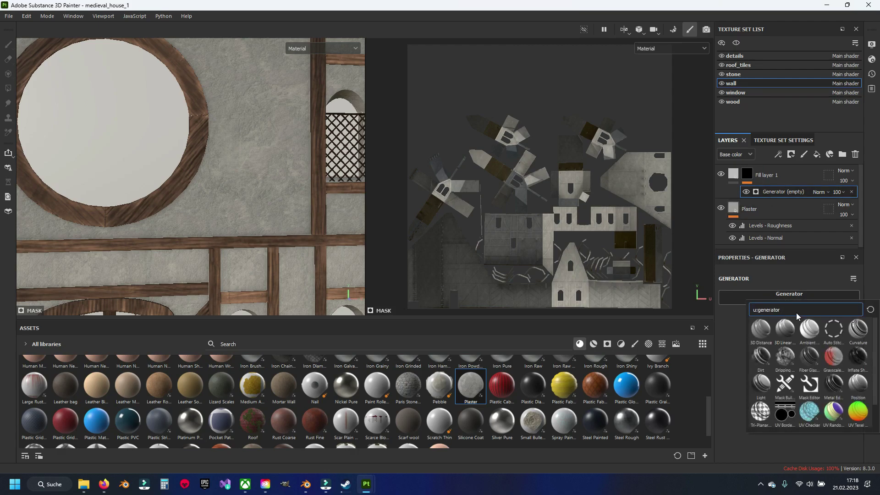
text(dirt)
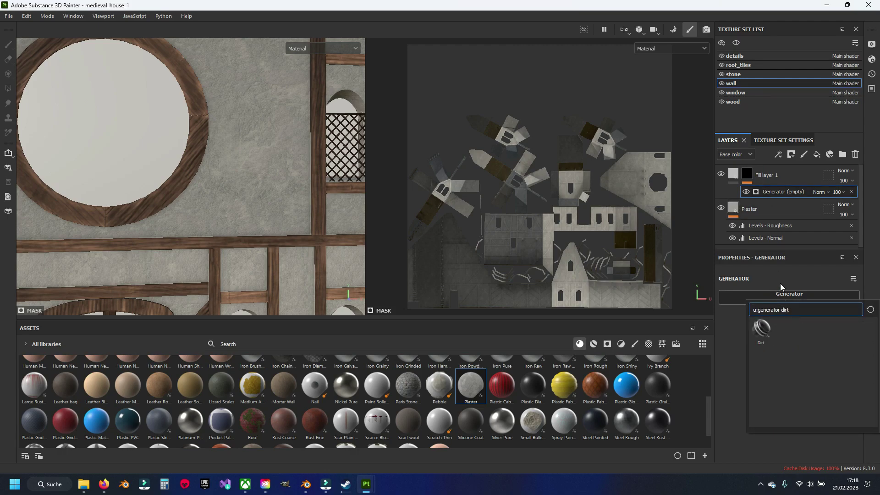
click(763, 333)
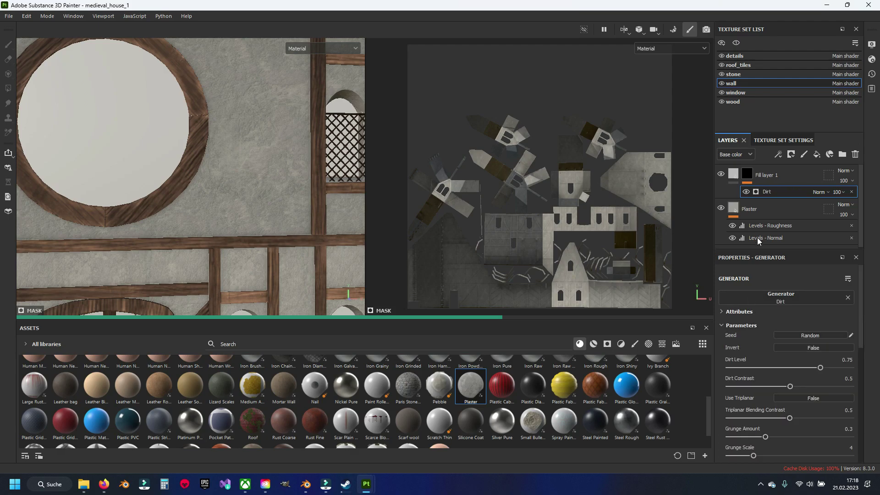
- Make the fill colour-only (roughness, normal, height off) with a dark grey base colour
click(733, 174)
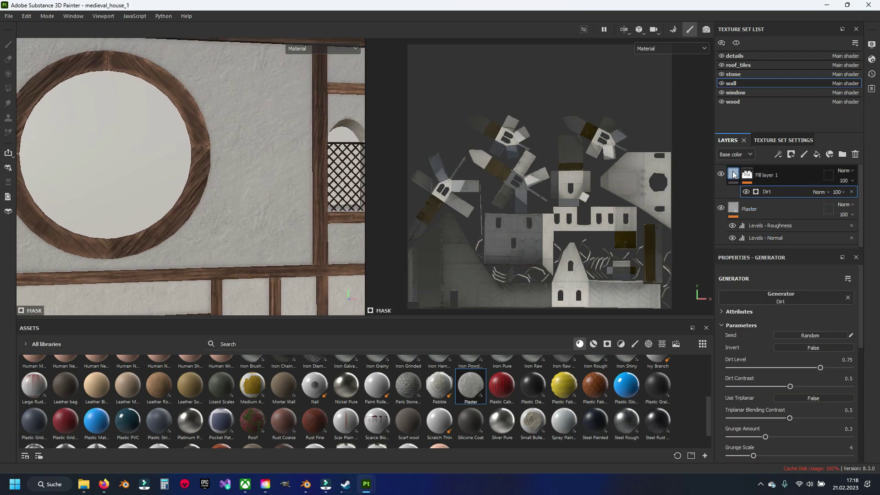
scroll(766, 414, down, 6)
scroll(768, 398, up, 2)
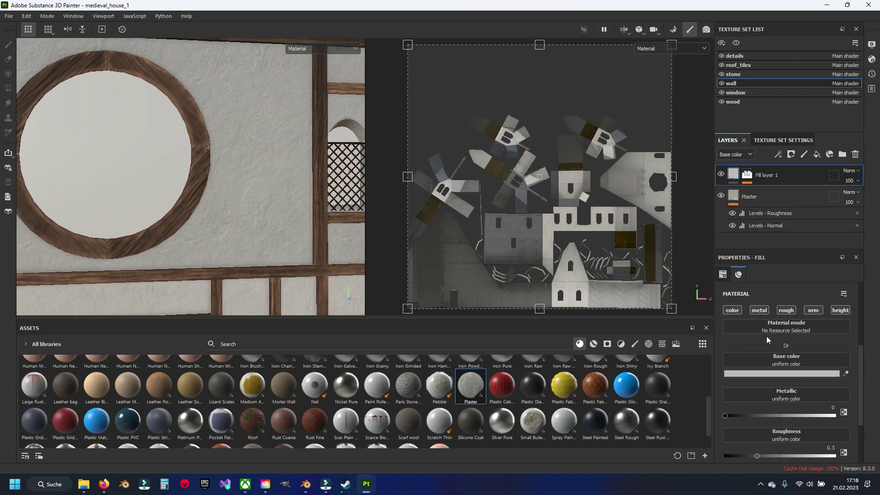
click(779, 311)
click(813, 310)
click(840, 310)
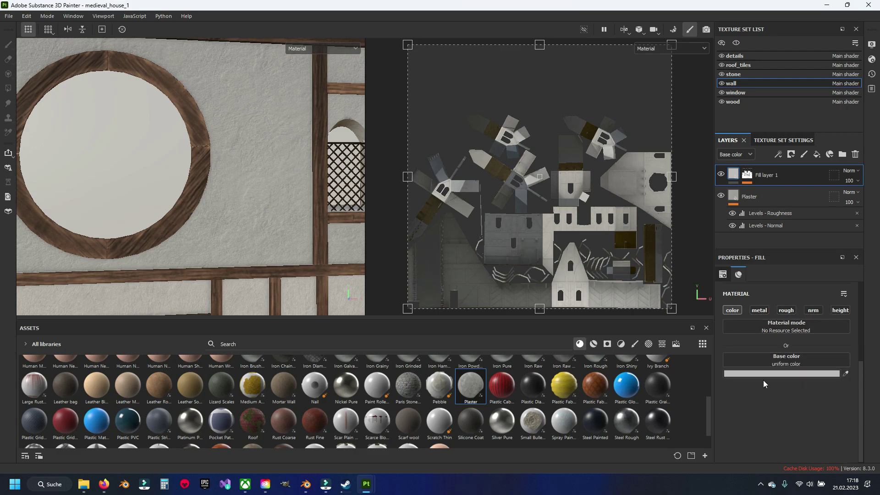
click(766, 375)
drag(664, 383, 636, 386)
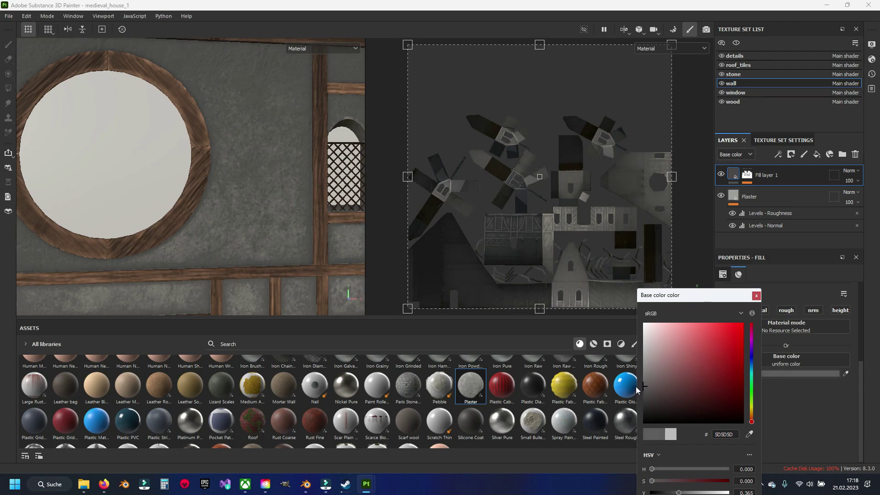
click(756, 295)
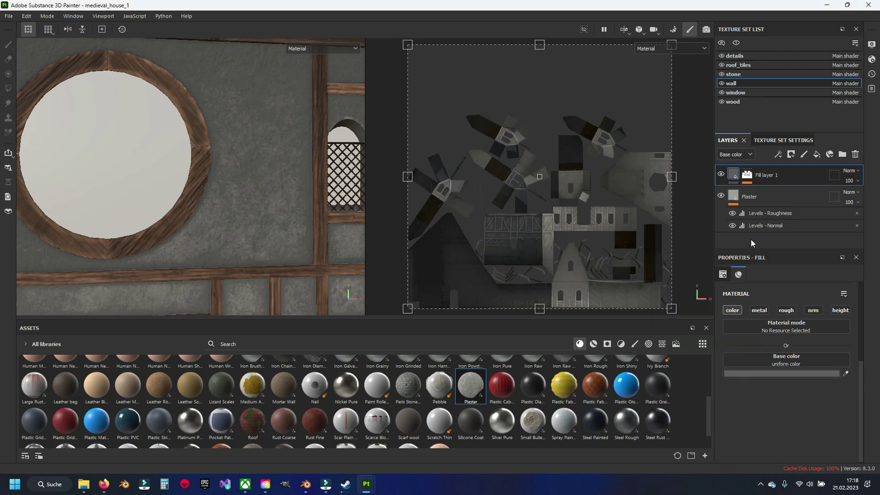
- Lower the Dirt generator's Dirt Level to 0.48
right_click(761, 176)
click(779, 197)
click(738, 296)
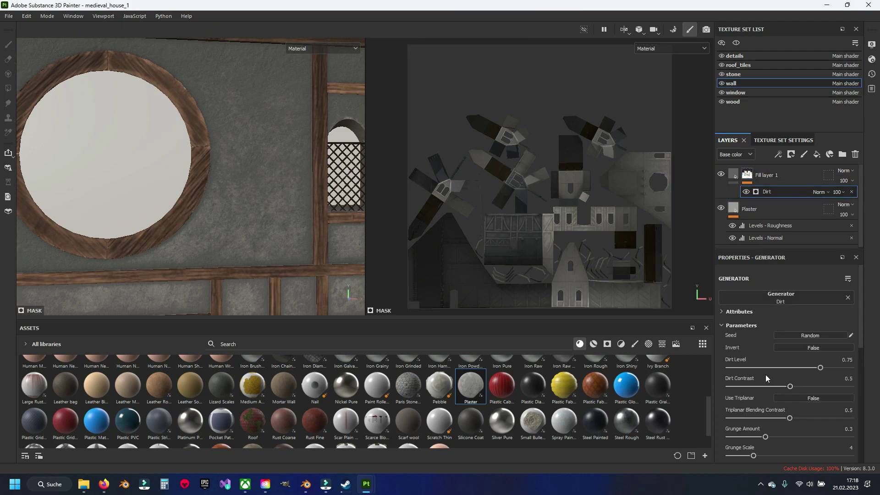
drag(798, 374, 801, 375)
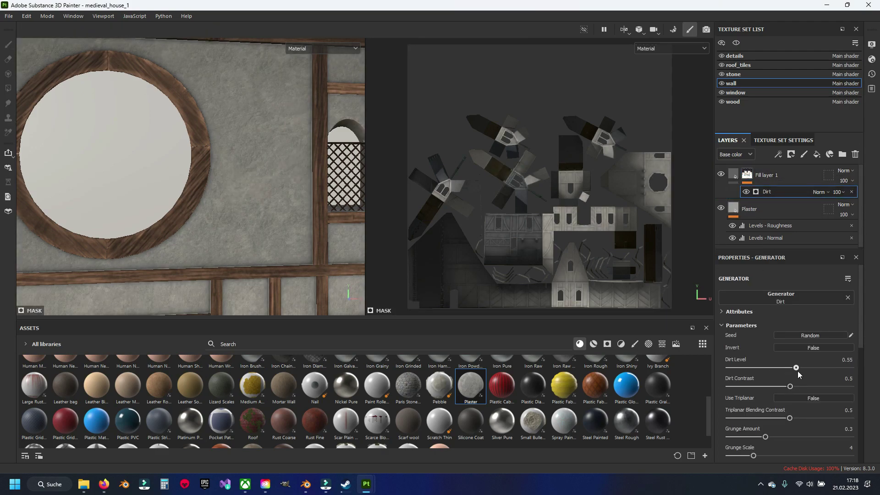
scroll(273, 228, down, 5)
scroll(227, 179, down, 1)
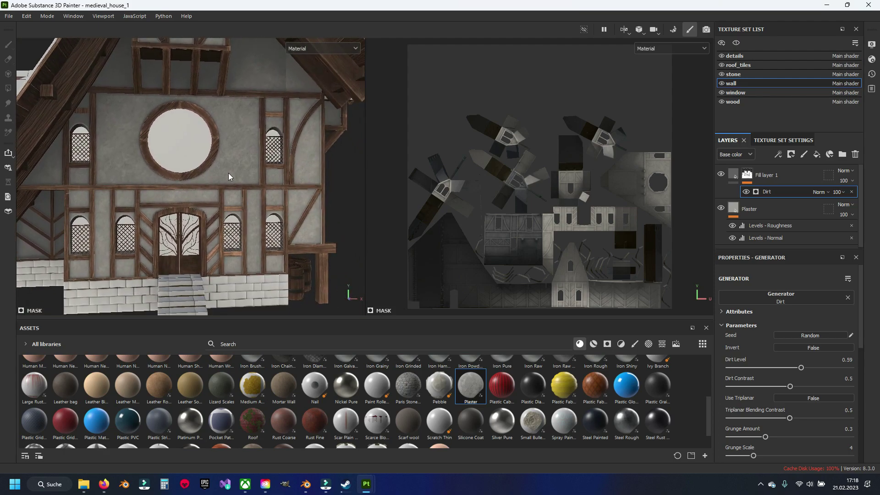
mouse_move(227, 179)
alt+mouse_down()
mouse_move(210, 164)
mouse_move(209, 228)
mouse_move(197, 202)
mouse_move(289, 232)
alt+mouse_up()
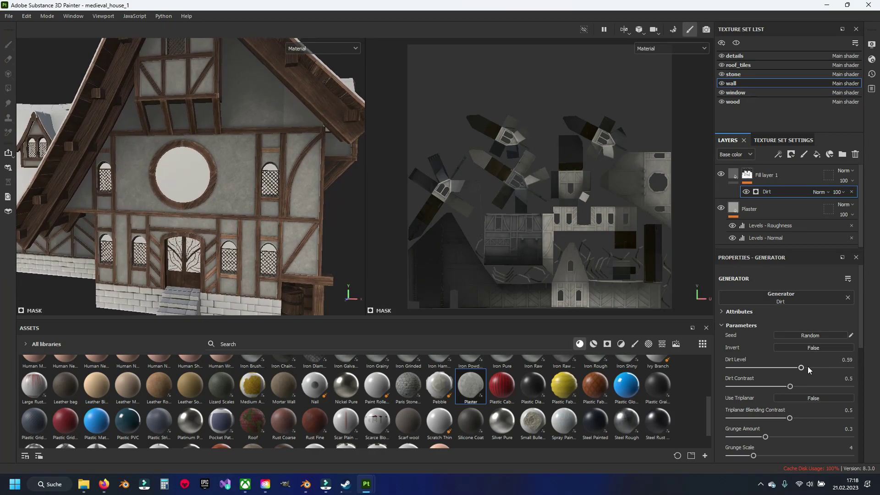
drag(801, 368, 787, 371)
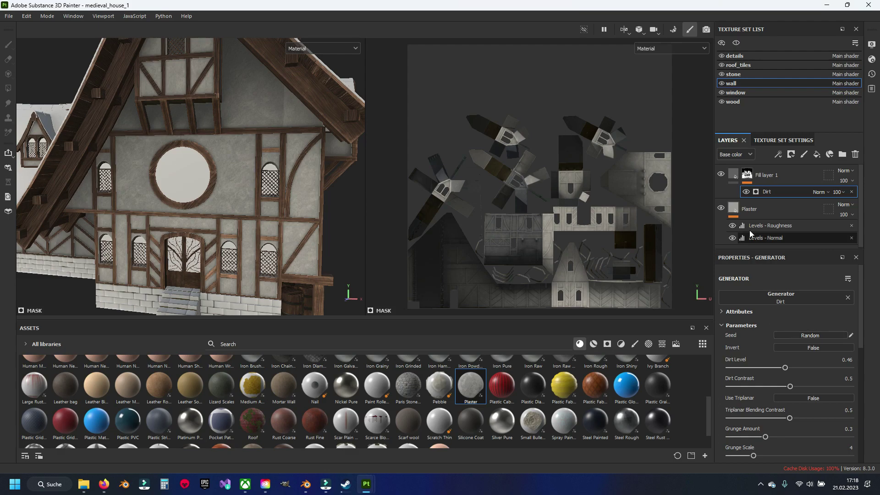
- Try Tri-planar projection on Fill layer 1, then revert to UV projection
click(739, 176)
scroll(769, 340, up, 3)
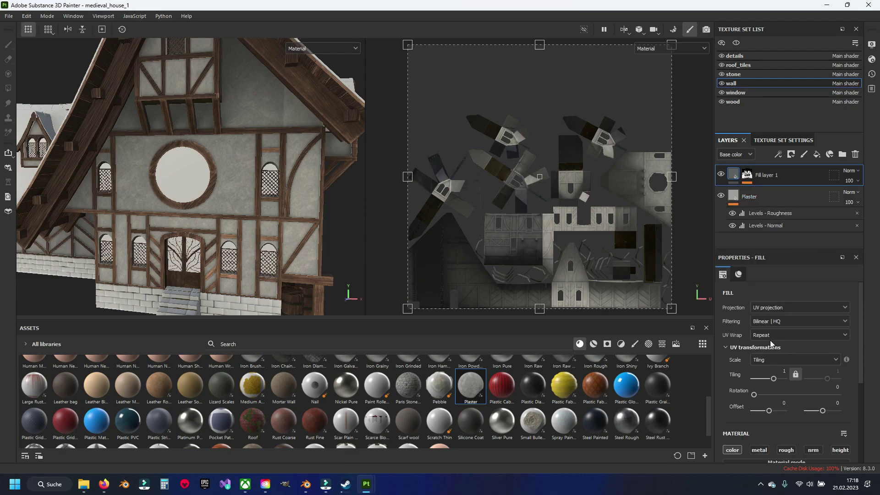
click(786, 308)
click(788, 335)
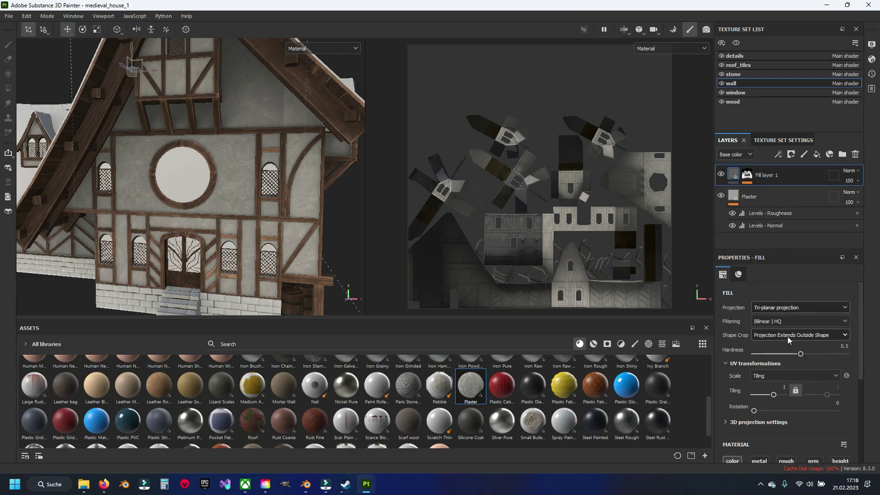
alt+drag(292, 232, 321, 231)
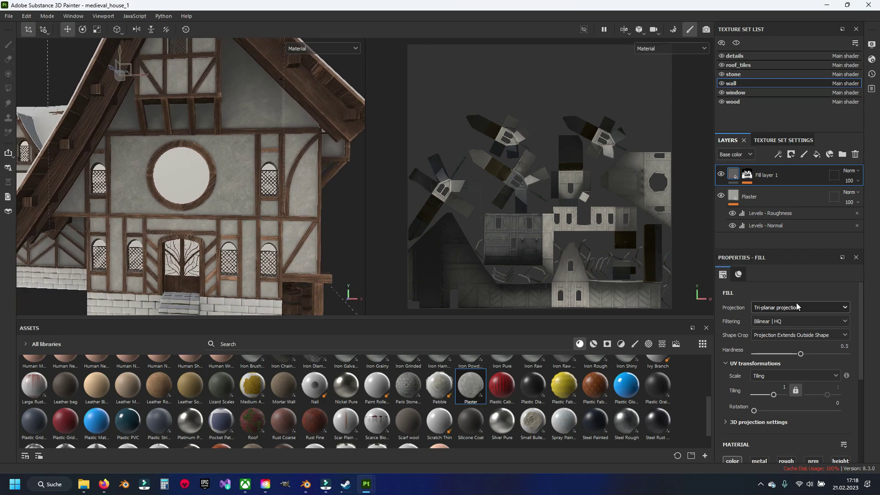
click(797, 307)
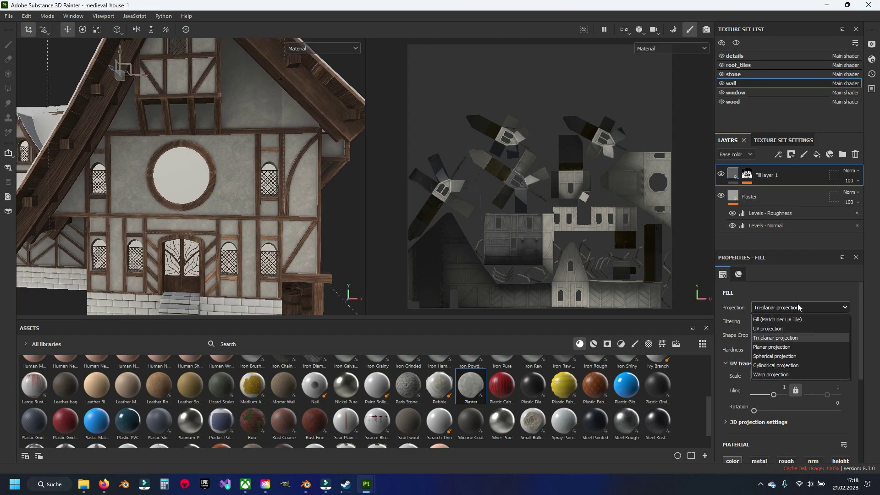
click(798, 307)
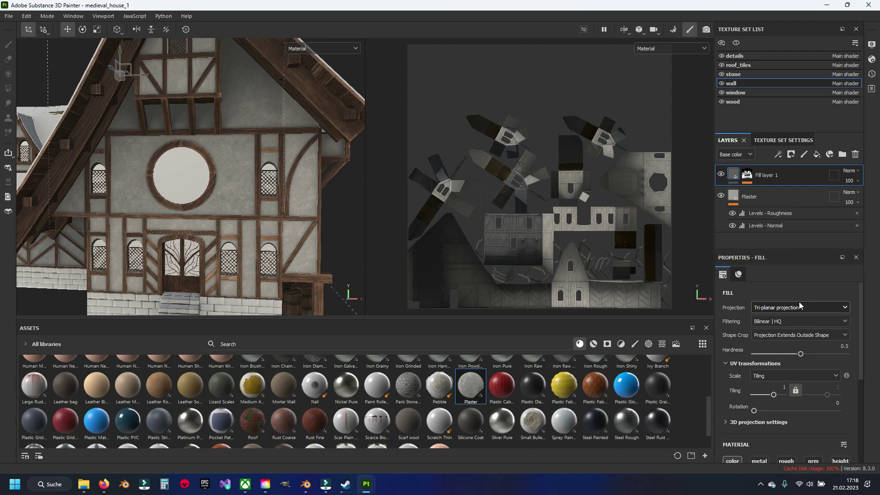
click(799, 304)
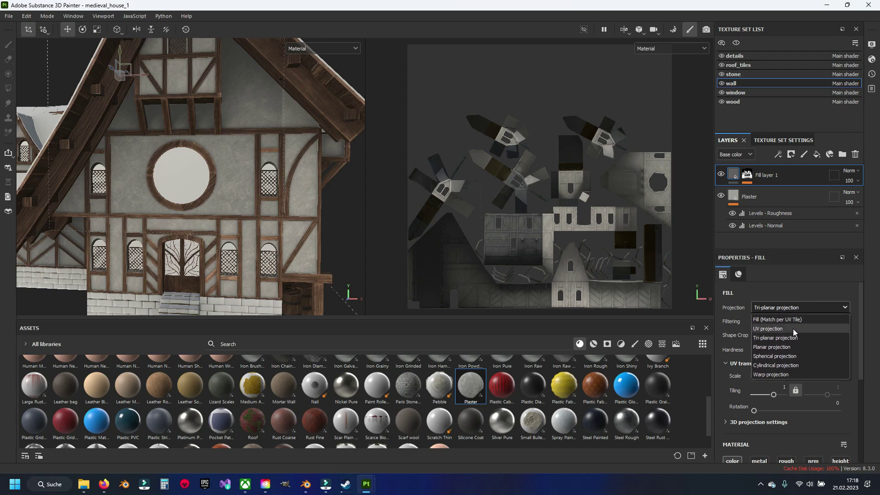
click(793, 329)
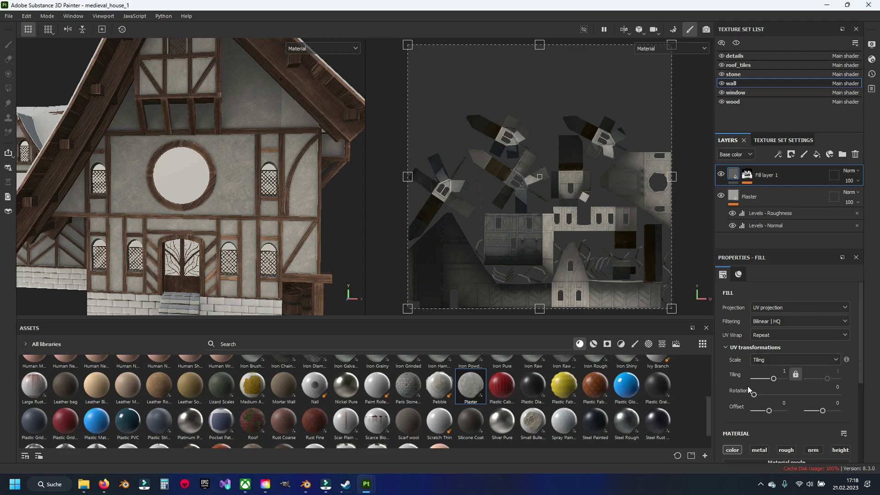
- Darken Fill layer 1's base colour to 343434
scroll(748, 390, down, 2)
scroll(770, 403, down, 2)
scroll(778, 408, up, 1)
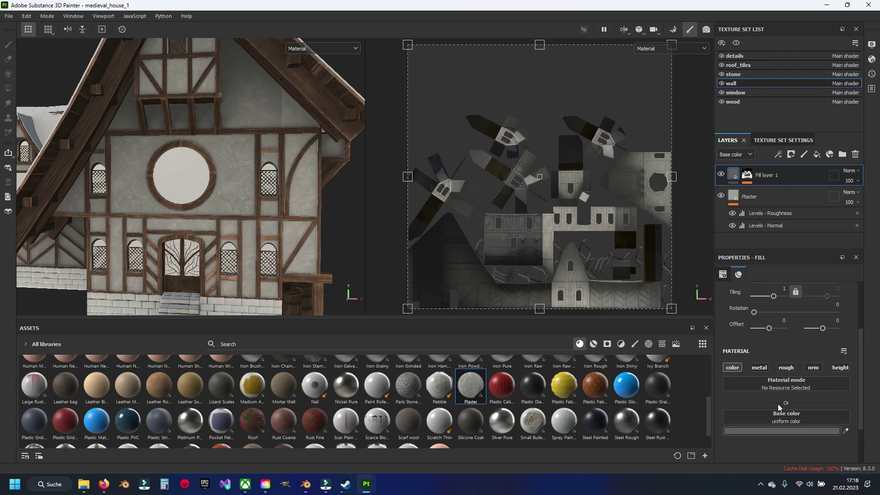
click(776, 427)
click(643, 401)
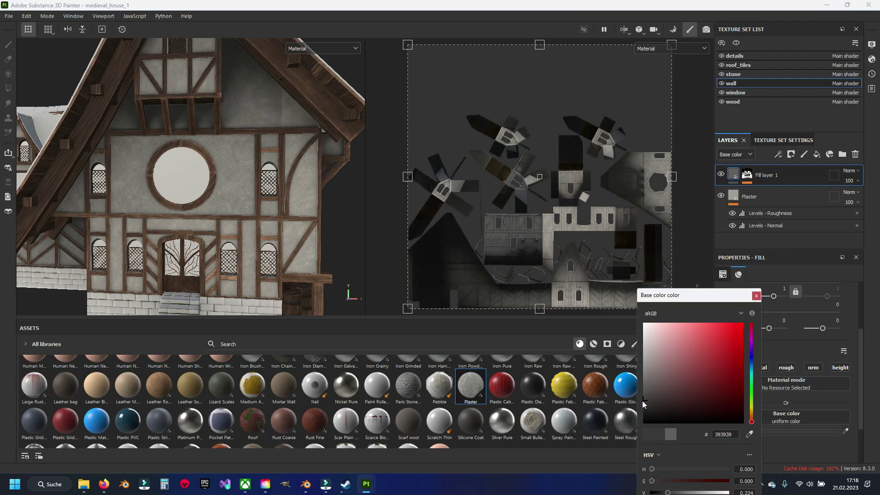
drag(643, 403, 644, 405)
click(756, 296)
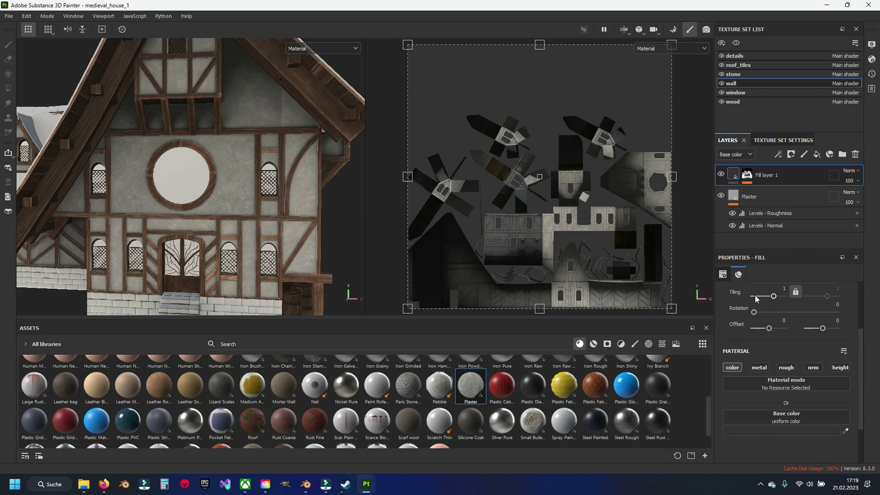
- Add a Dirt generator to the mask with Dirt Level 0.51 and Dirt Contrast 0.15
click(750, 181)
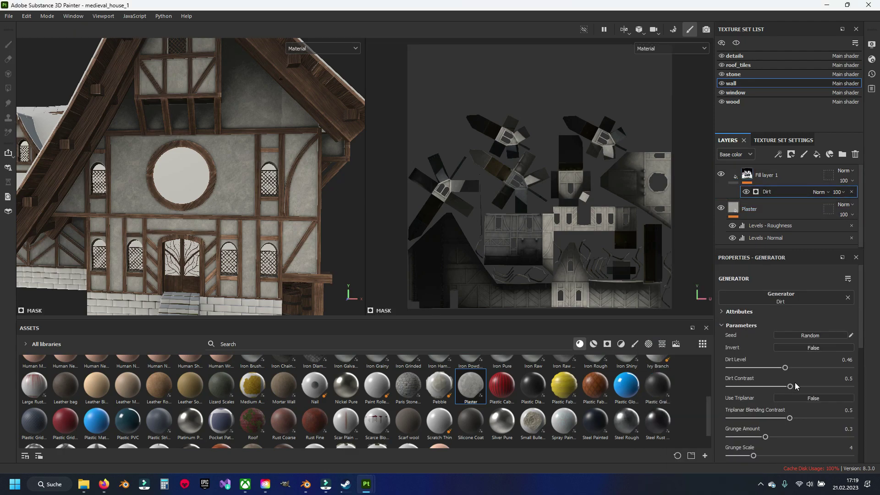
click(809, 347)
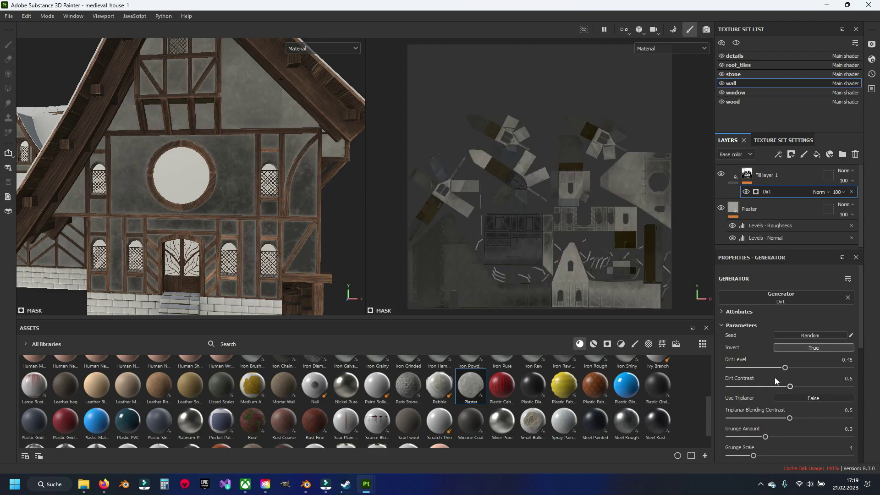
drag(779, 369, 806, 369)
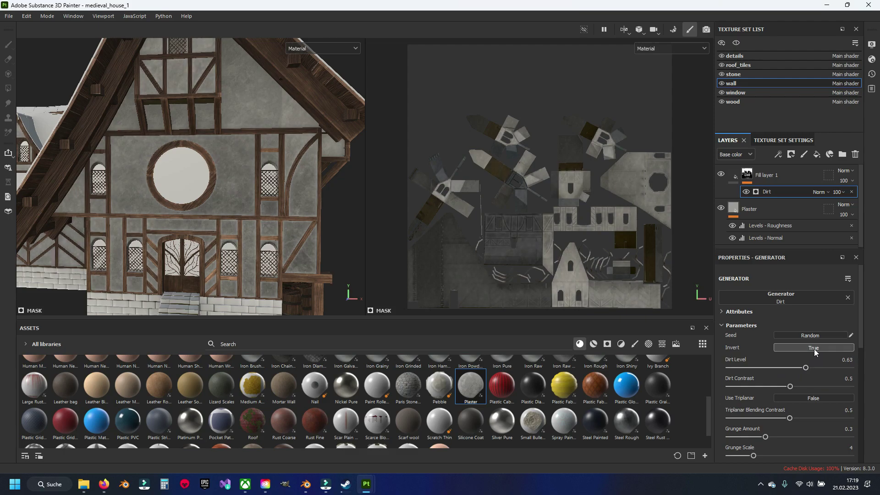
click(814, 349)
drag(810, 362, 791, 364)
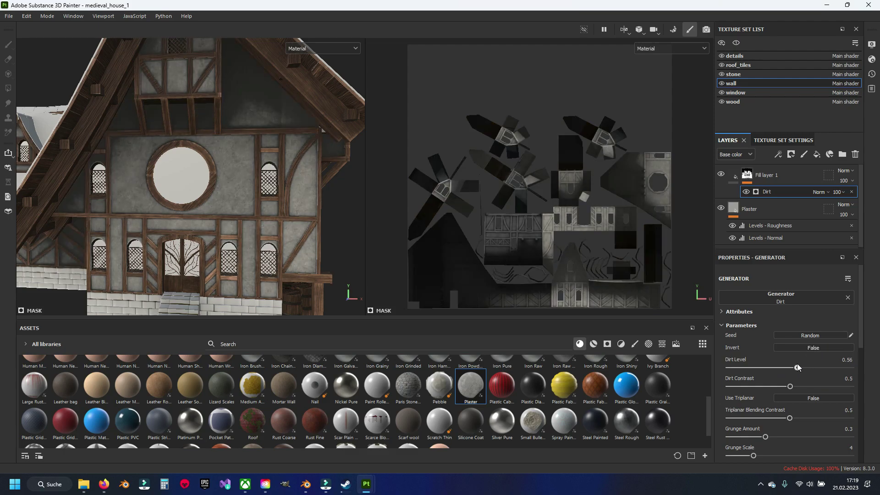
scroll(782, 386, down, 1)
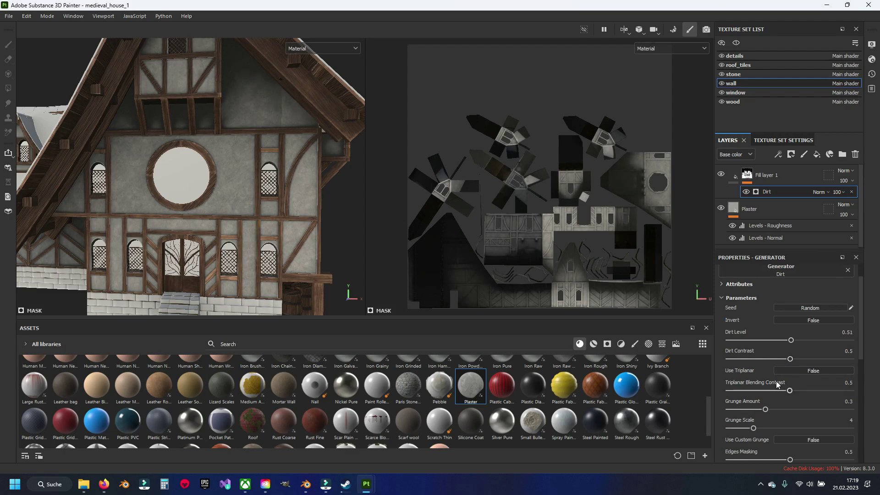
drag(790, 361, 748, 362)
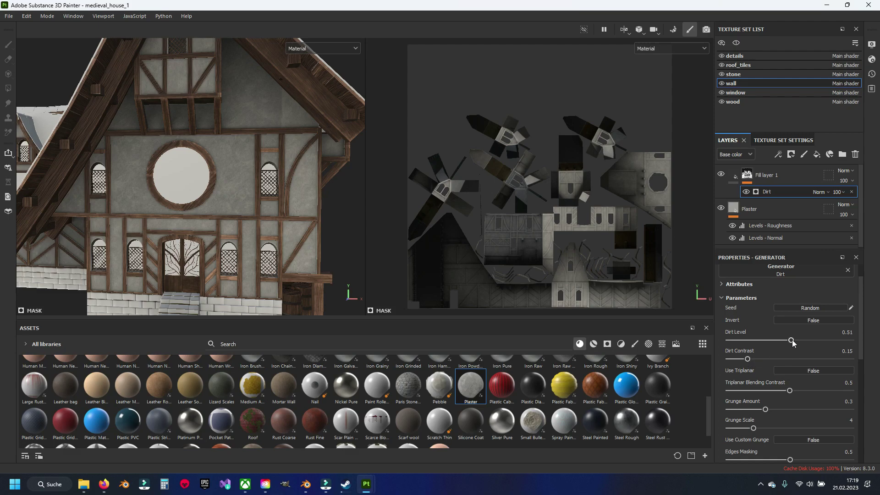
mouse_move(792, 340)
mouse_down()
mouse_move(799, 340)
mouse_move(790, 339)
mouse_up()
- Try triplanar projection on the Dirt generator, then turn it back off
scroll(777, 376, down, 1)
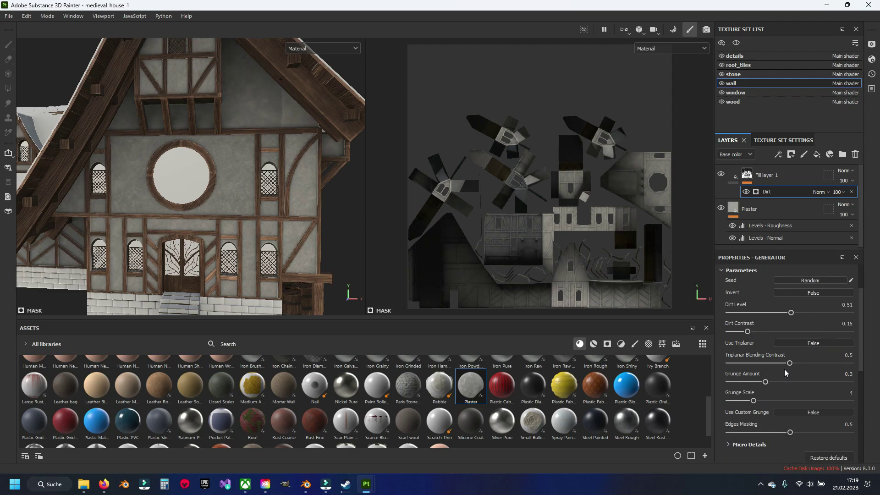
click(799, 344)
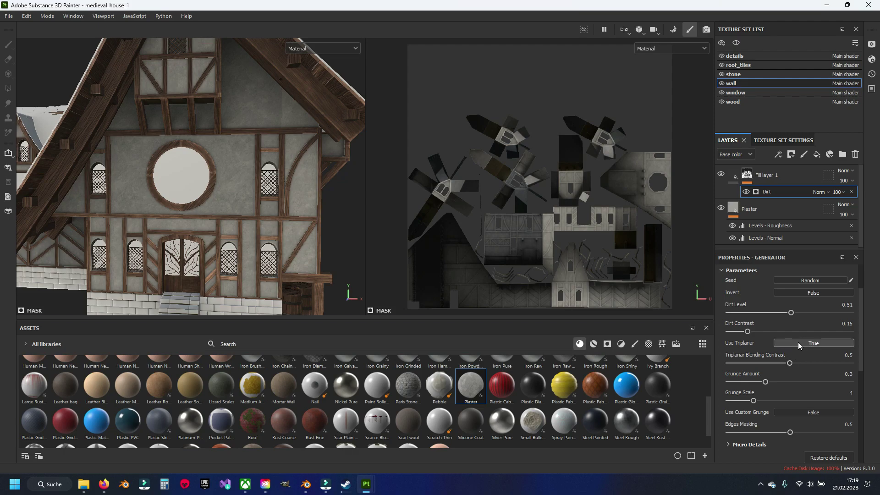
scroll(164, 122, up, 2)
scroll(207, 141, up, 2)
scroll(277, 117, up, 2)
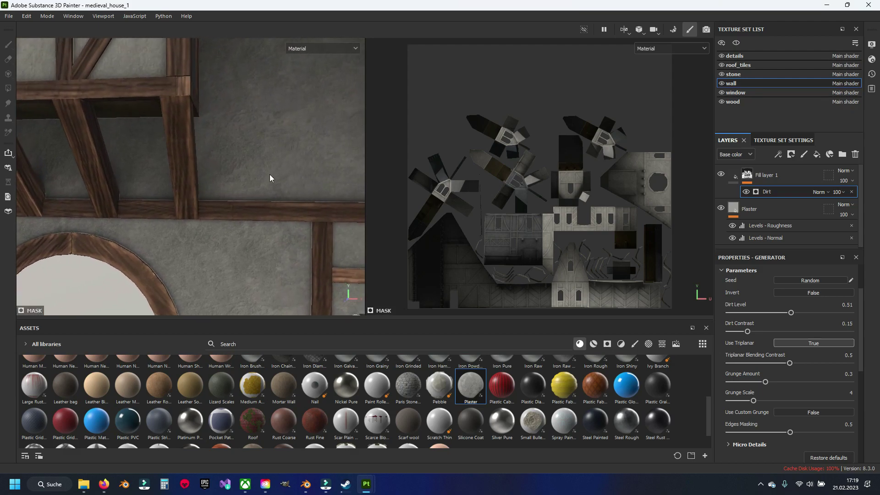
scroll(269, 175, up, 2)
click(810, 342)
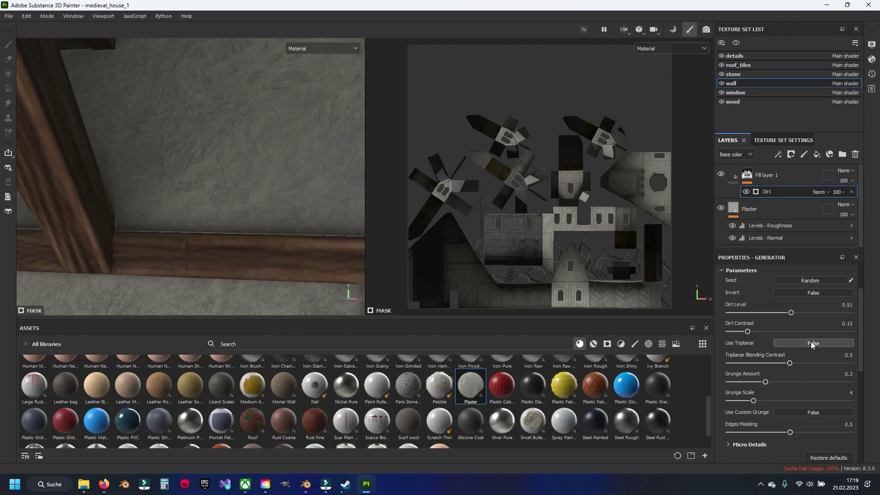
scroll(304, 212, down, 3)
scroll(303, 216, down, 3)
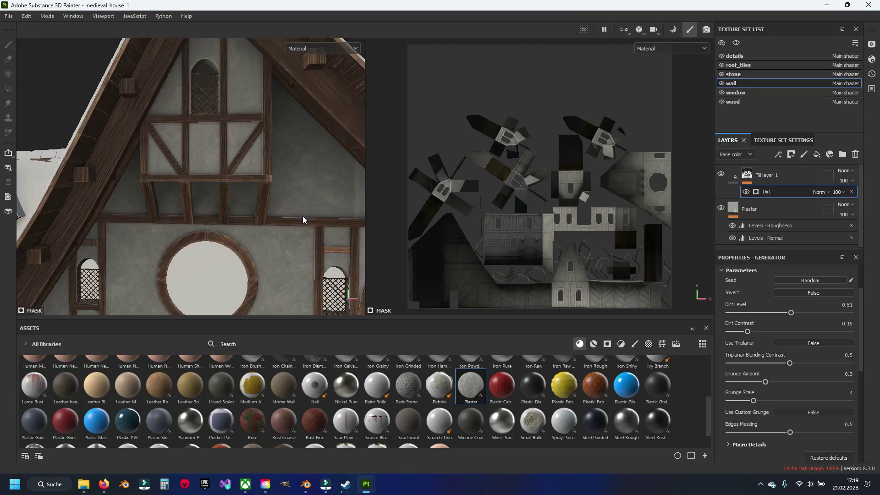
scroll(216, 99, down, 3)
scroll(221, 179, down, 2)
alt+drag(220, 179, 198, 196)
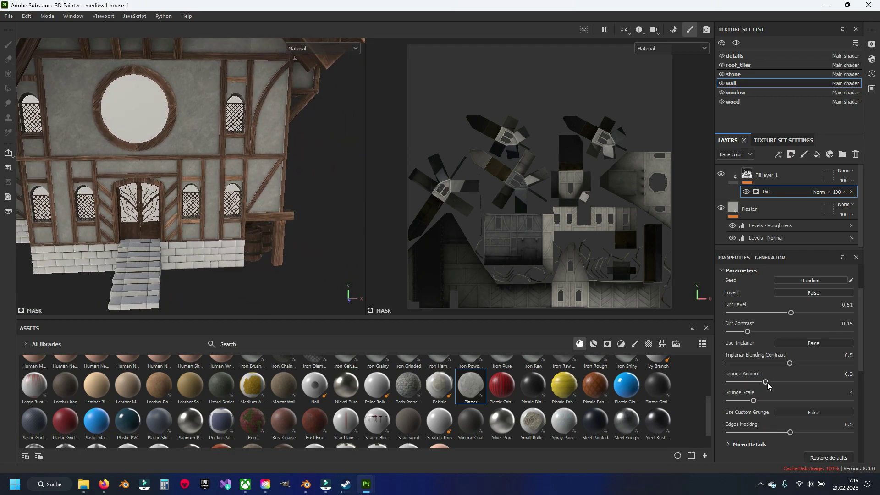
- Set the Dirt generator's Grunge Amount to 0.57 and Grunge Scale to 7
drag(765, 381, 798, 381)
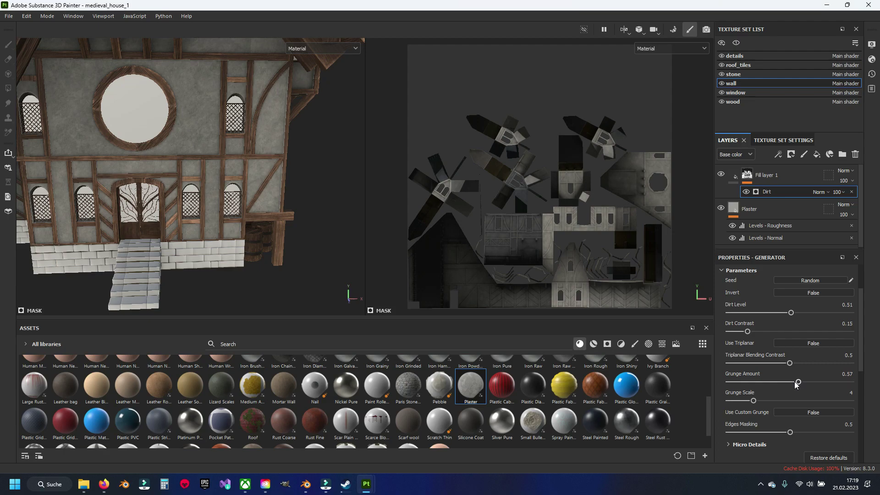
scroll(401, 205, down, 2)
scroll(282, 158, down, 3)
scroll(198, 230, up, 5)
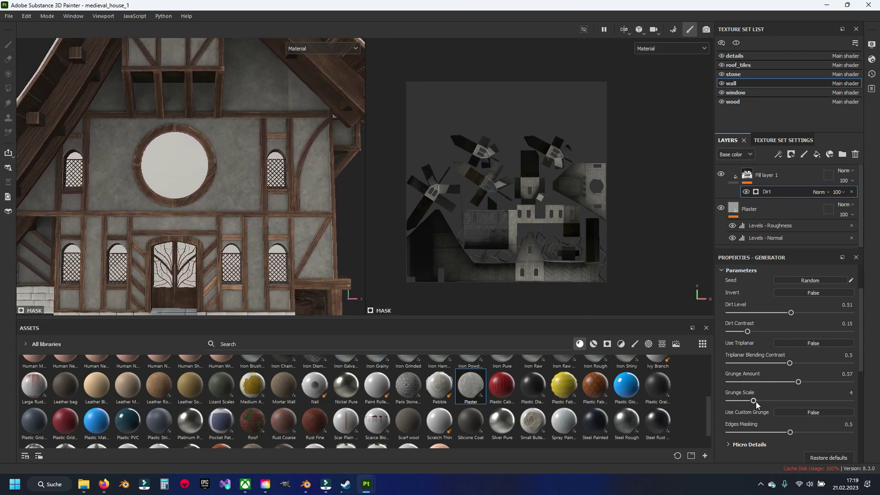
drag(753, 400, 778, 400)
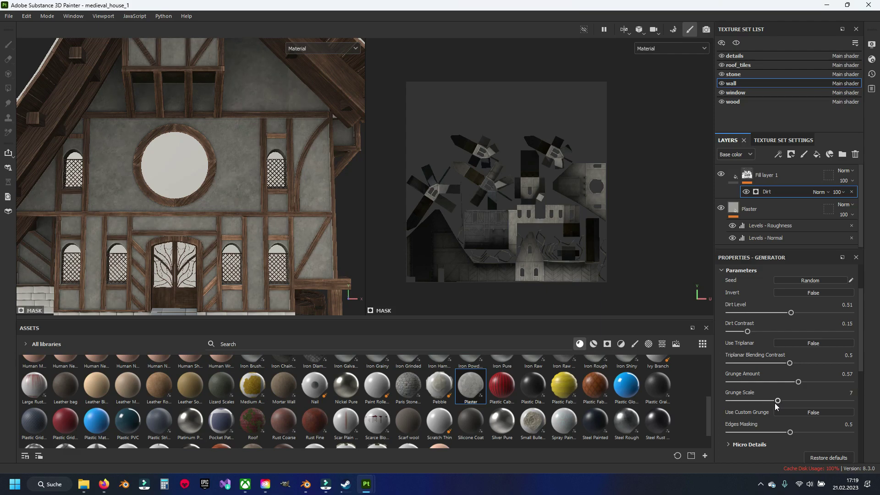
scroll(775, 405, down, 1)
mouse_move(46, 213)
alt+mouse_down()
mouse_move(213, 245)
mouse_move(179, 248)
alt+mouse_up()
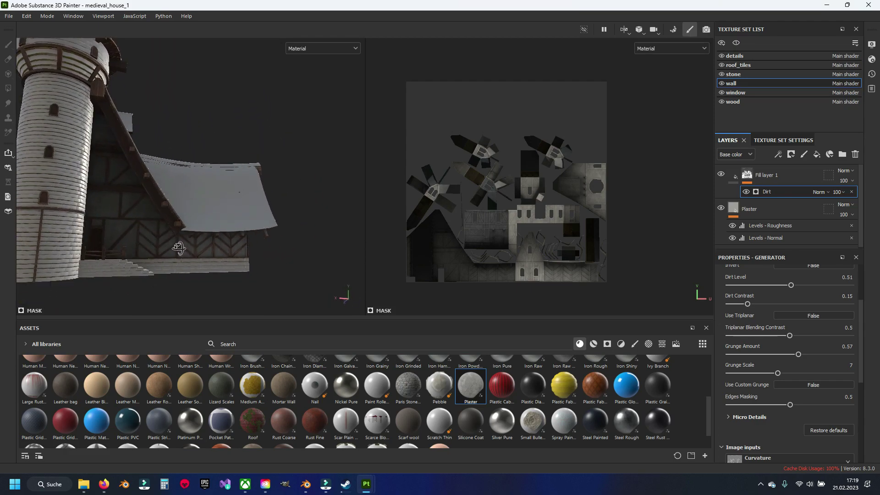
alt+drag(179, 248, 196, 251)
mouse_move(197, 251)
alt+right_down()
mouse_move(244, 239)
mouse_move(286, 243)
alt+right_up()
alt+drag(287, 243, 208, 268)
alt+right_drag(207, 268, 234, 259)
mouse_move(234, 259)
alt+mouse_down()
mouse_move(265, 263)
mouse_move(183, 236)
mouse_move(209, 244)
alt+mouse_up()
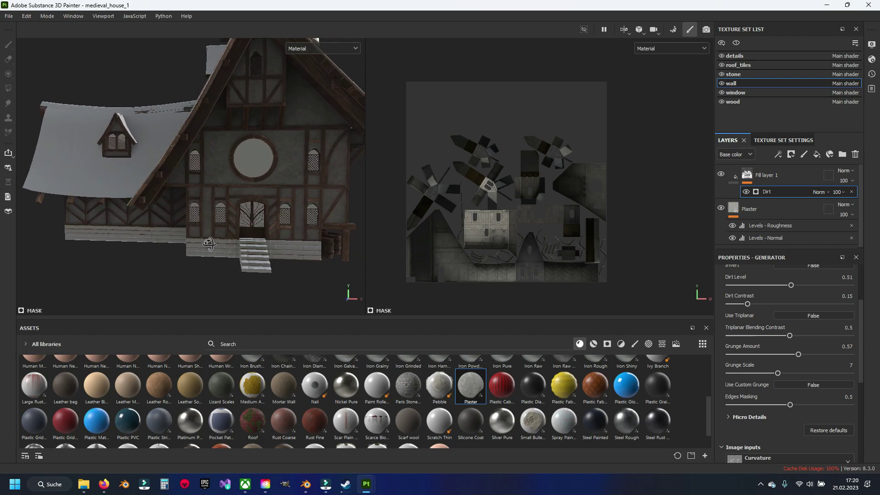
shift+right_drag(209, 244, 214, 249)
alt+drag(214, 249, 201, 235)
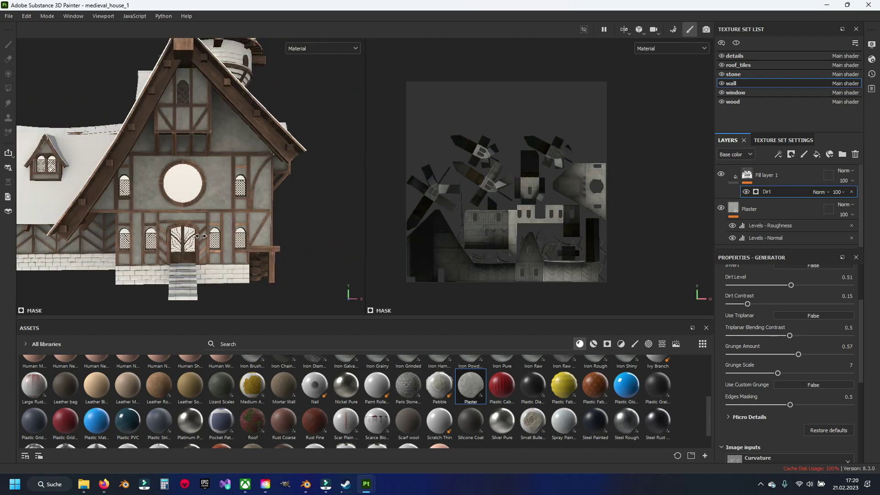
scroll(214, 252, up, 3)
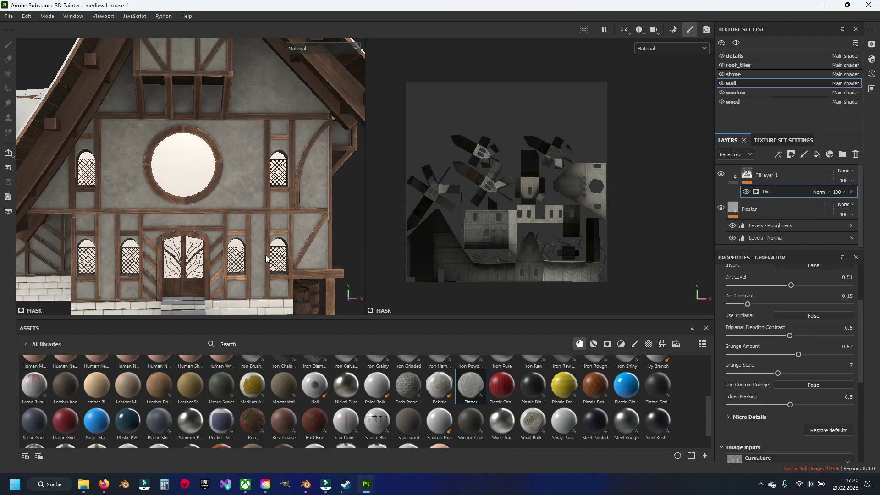
scroll(792, 348, down, 1)
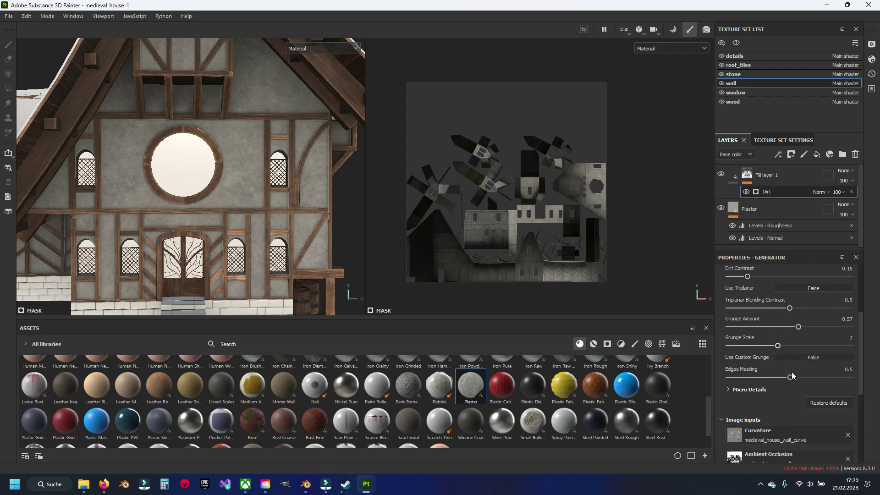
scroll(751, 390, down, 3)
scroll(756, 405, down, 3)
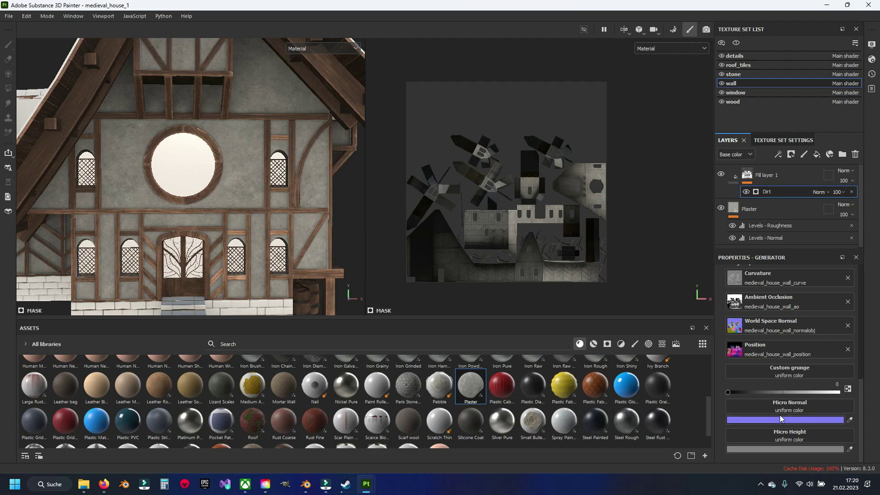
scroll(781, 414, up, 2)
scroll(788, 413, up, 1)
scroll(779, 403, up, 3)
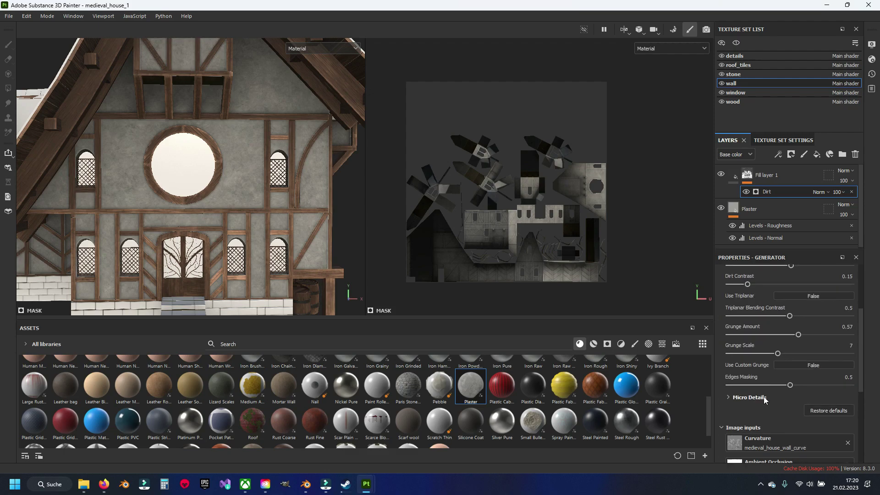
click(731, 396)
scroll(731, 396, down, 2)
scroll(730, 395, down, 2)
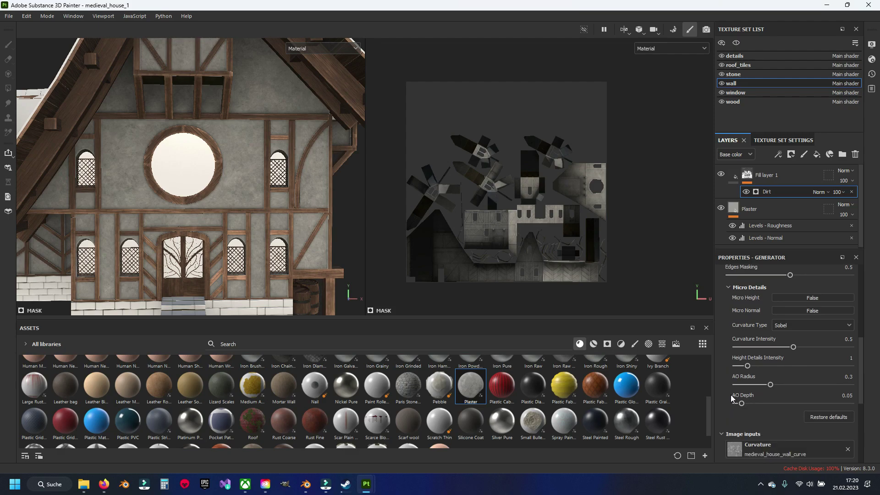
scroll(731, 394, up, 2)
scroll(735, 380, up, 1)
scroll(738, 379, up, 2)
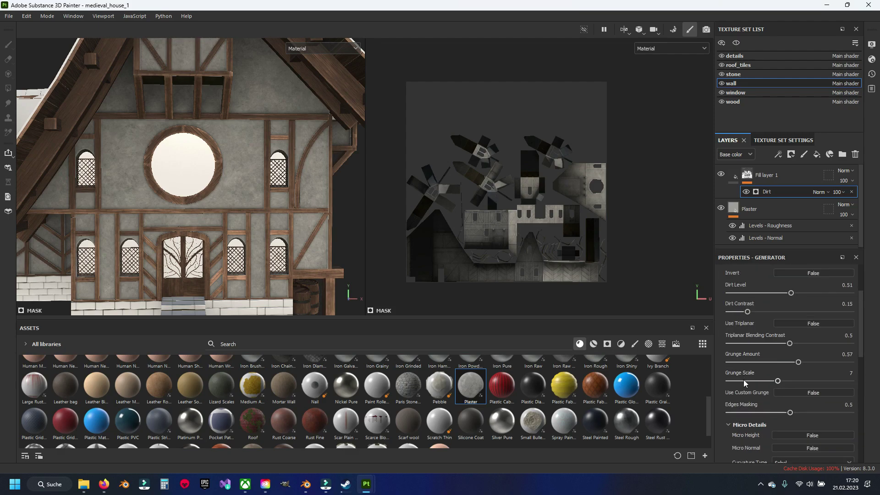
scroll(744, 377, up, 2)
scroll(744, 378, up, 1)
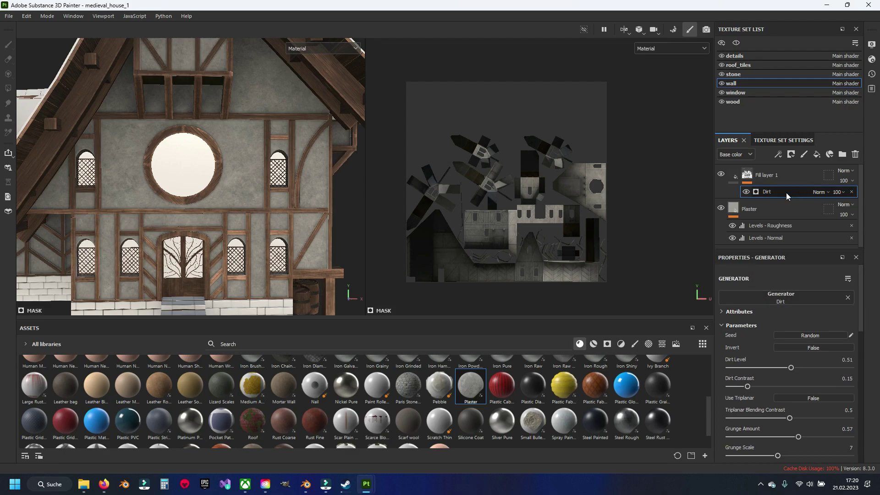
- Replace the mask's Dirt generator with Dripping Rust
click(780, 297)
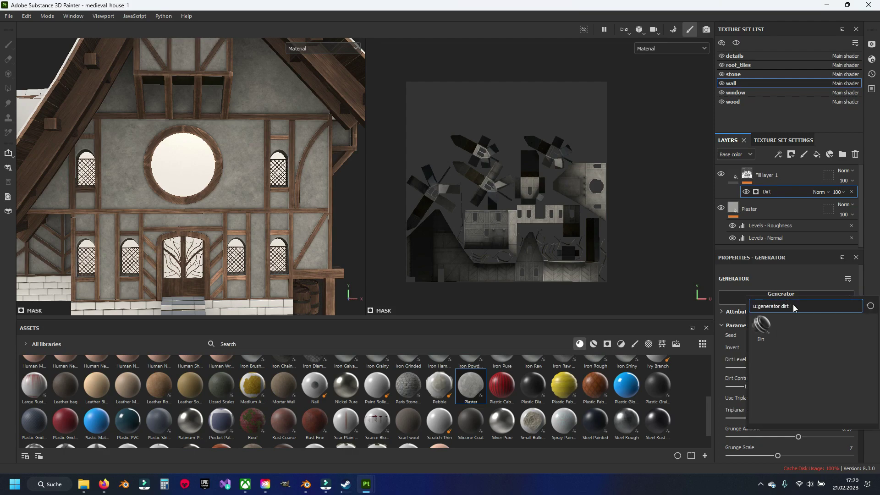
key(BackSpace)
key(BackSpace)
key(BackSpace)
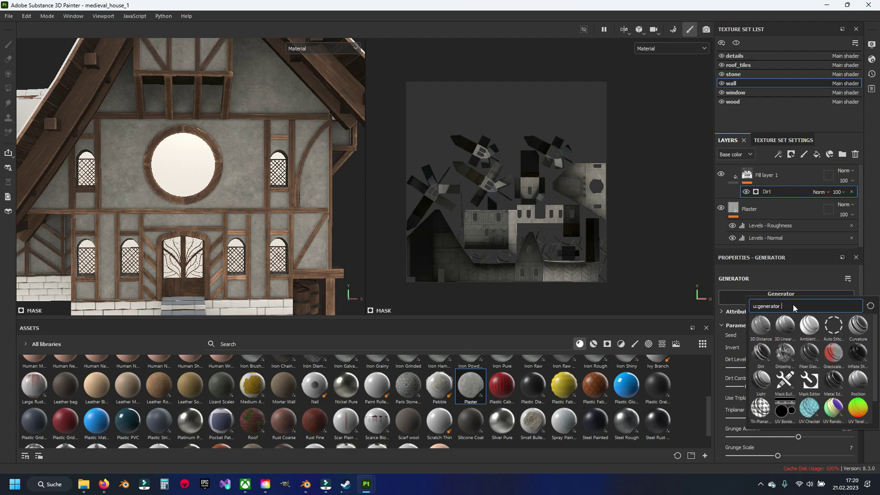
click(783, 353)
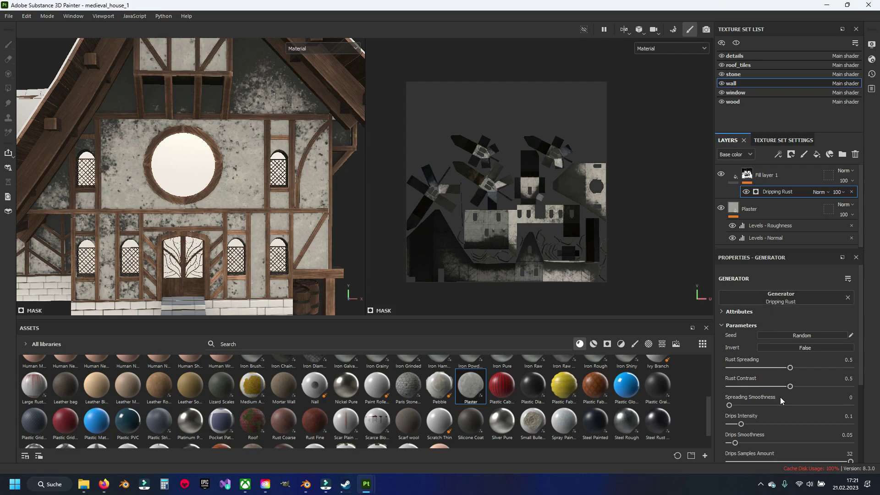
- Tune Dripping Rust: Rust Spreading 0.55, Spreading Smoothness 0.33, Drips Intensity 0.4
mouse_move(802, 369)
mouse_down()
mouse_move(832, 371)
mouse_move(820, 368)
mouse_up()
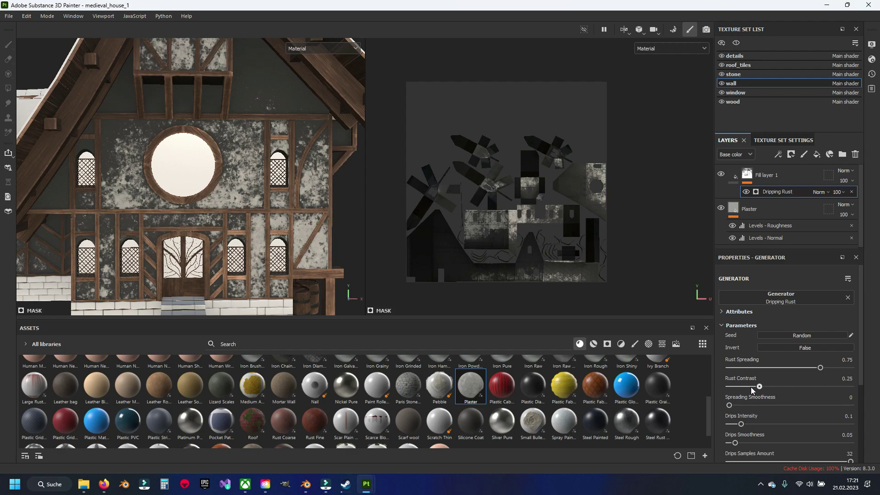
drag(729, 386, 813, 390)
click(795, 371)
mouse_move(761, 405)
mouse_down()
mouse_move(843, 402)
mouse_move(769, 400)
mouse_move(778, 423)
mouse_up()
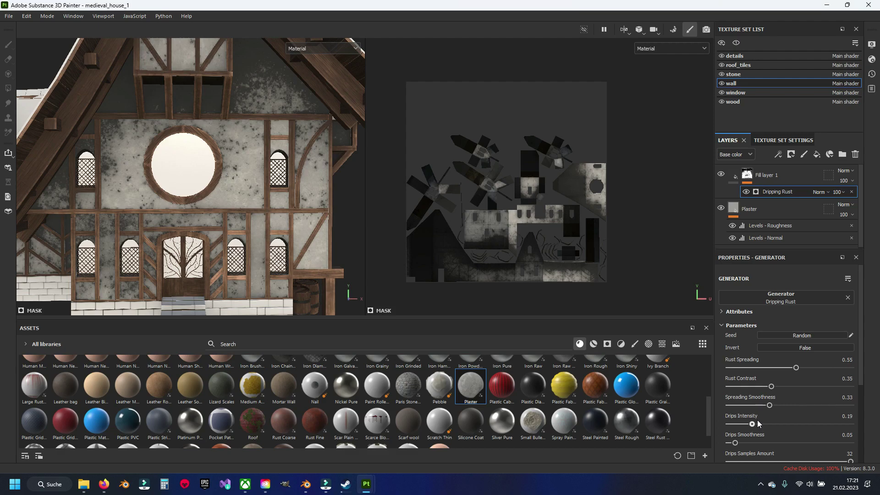
scroll(761, 421, down, 2)
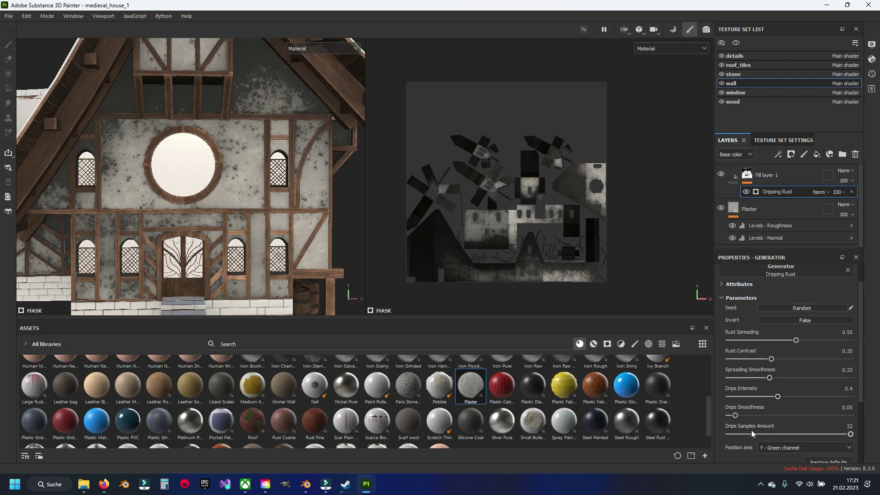
scroll(755, 451, up, 2)
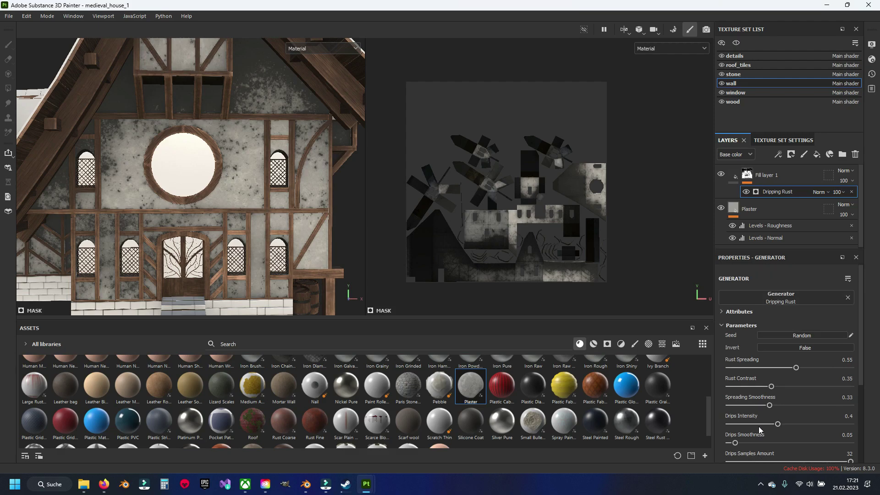
click(784, 295)
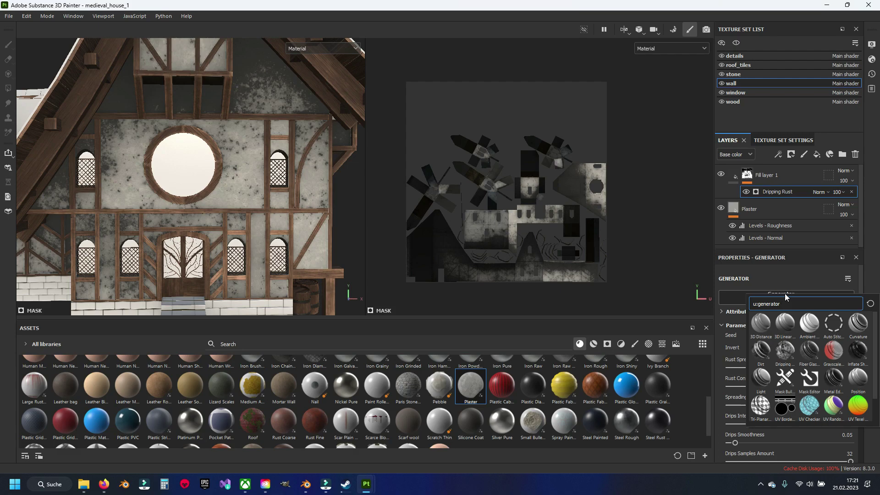
- Replace Dripping Rust with Dirt, tuned to Dirt Level 0.58 and Dirt Contrast 0.02
scroll(809, 377, down, 1)
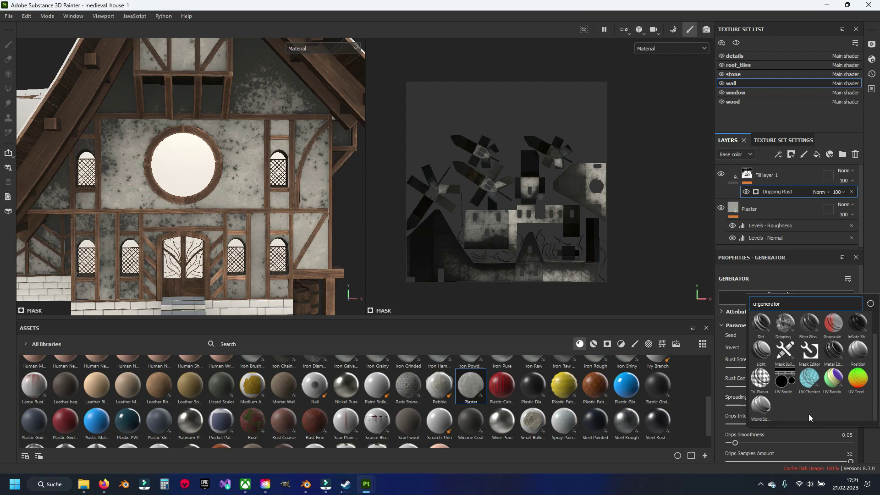
scroll(805, 413, up, 1)
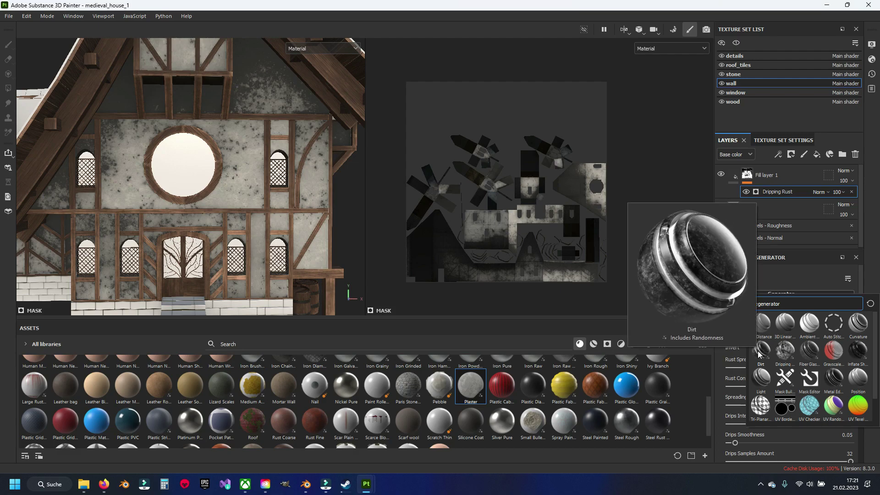
click(760, 353)
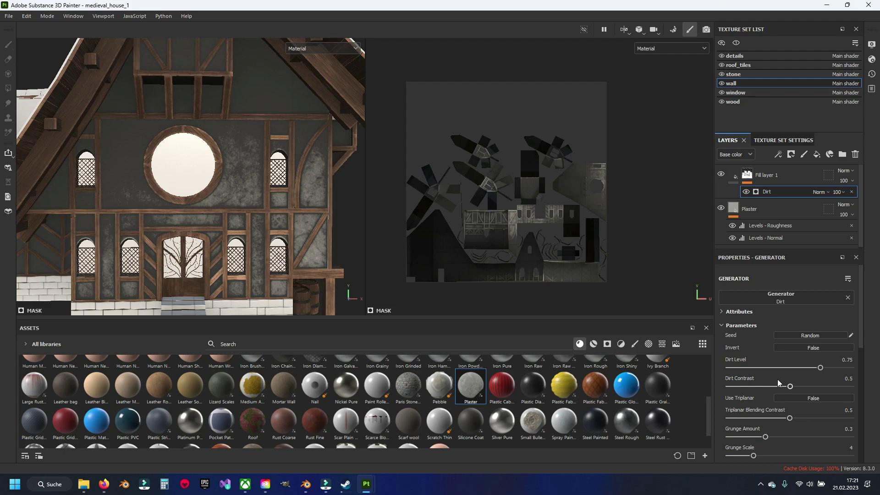
mouse_move(820, 369)
mouse_down()
mouse_move(756, 371)
mouse_move(771, 371)
mouse_up()
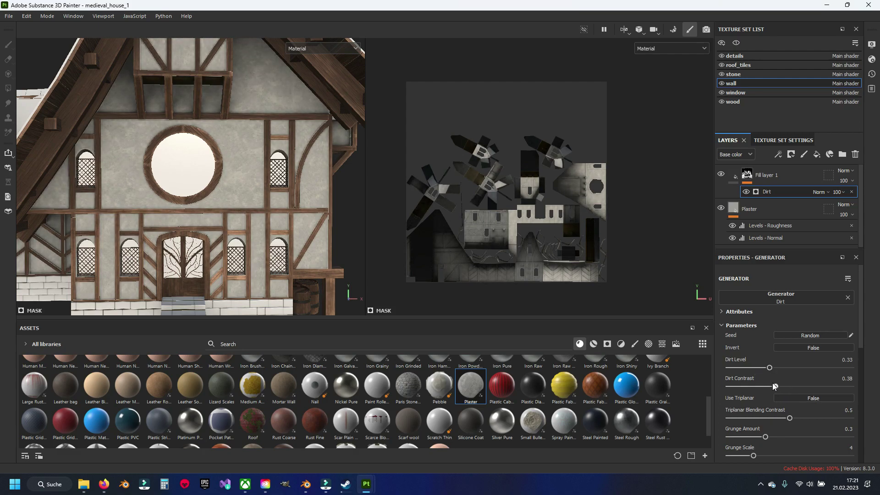
mouse_move(768, 387)
mouse_down()
mouse_move(736, 386)
mouse_move(774, 367)
mouse_move(805, 369)
mouse_up()
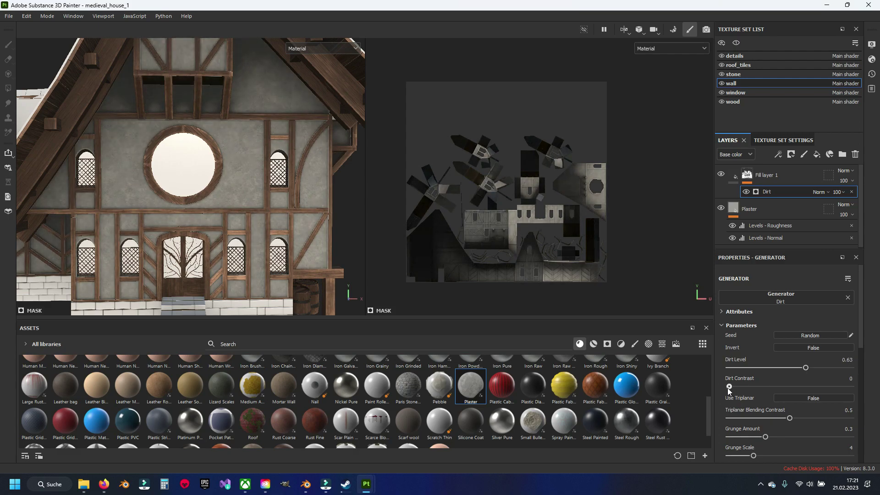
drag(728, 387, 731, 386)
drag(805, 368, 799, 367)
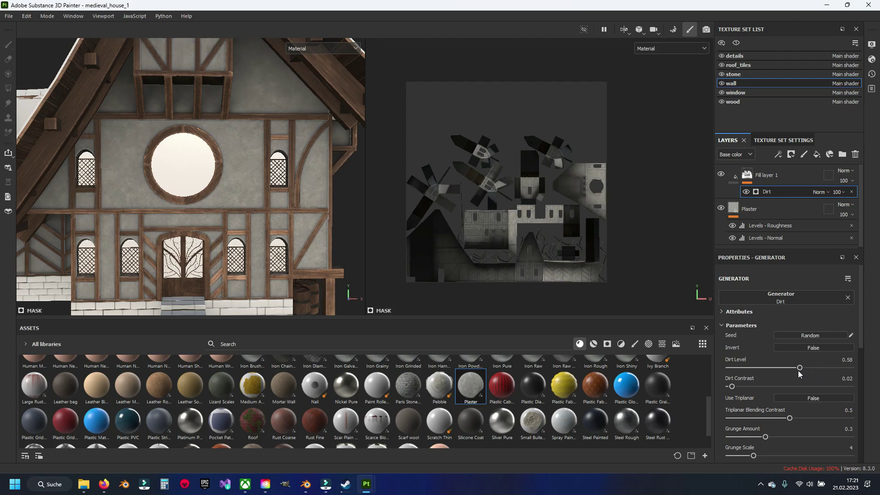
scroll(780, 425, down, 3)
scroll(793, 416, down, 3)
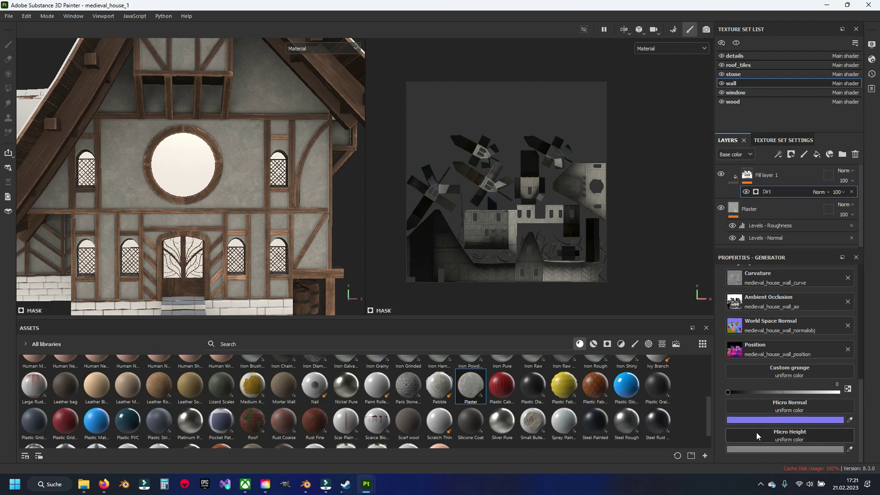
scroll(756, 429, up, 3)
scroll(765, 381, up, 3)
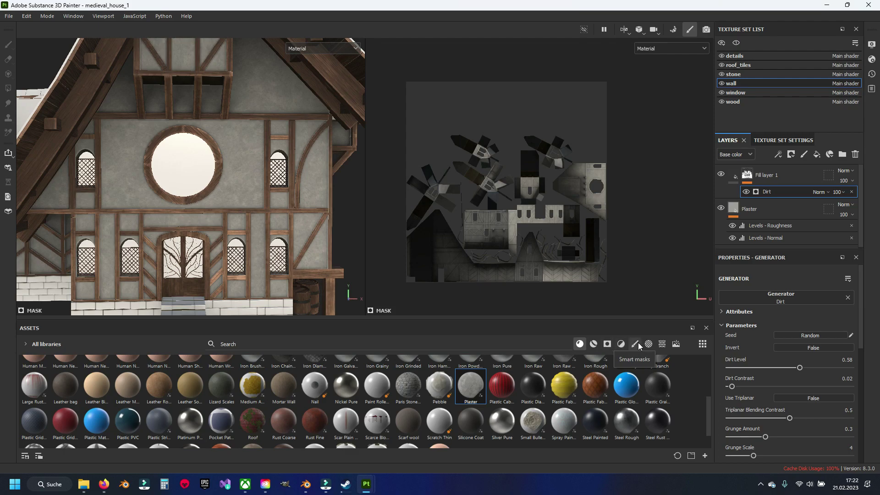
- Browse the smart masks and tune the Dirt generator to Level 0.54 and Contrast 0.08
click(609, 343)
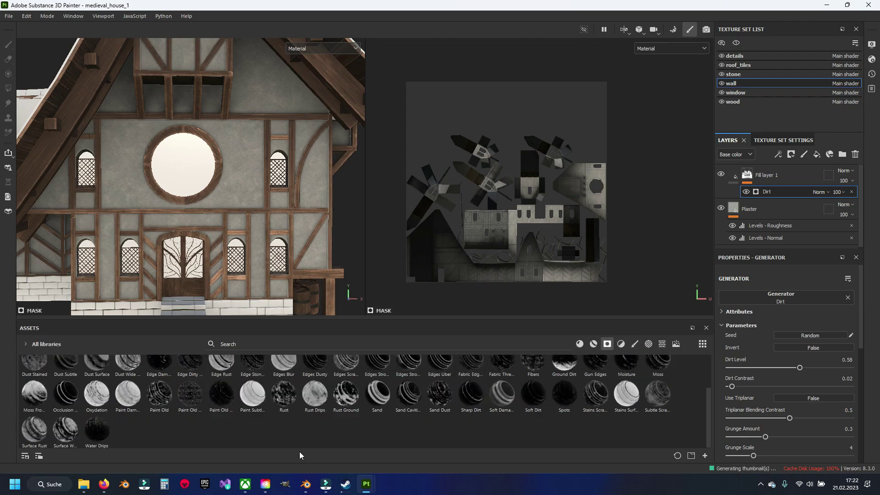
scroll(356, 439, up, 2)
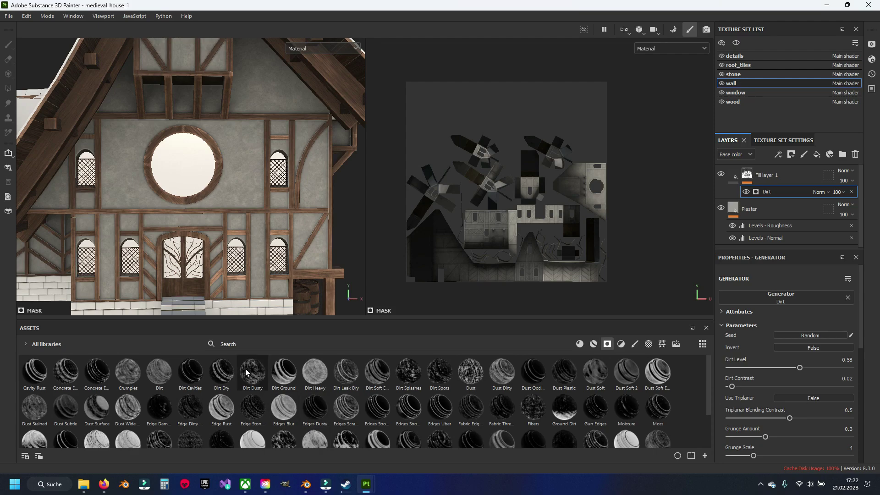
mouse_move(128, 408)
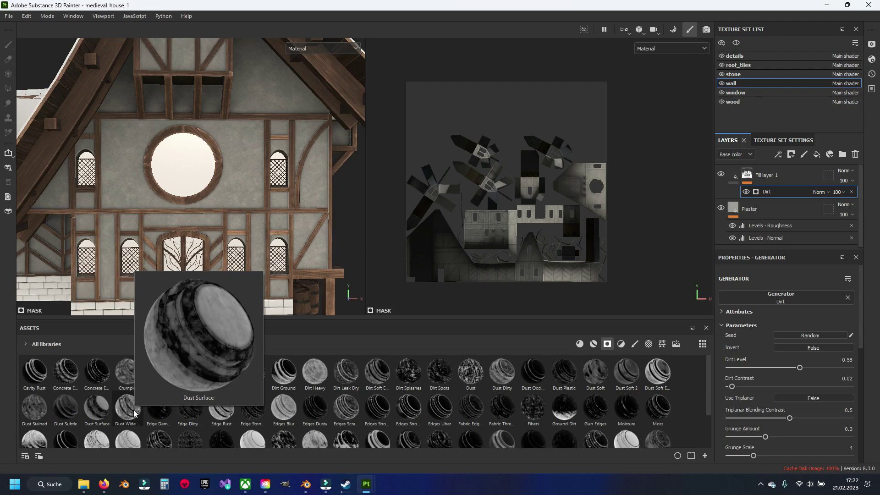
alt+drag(239, 222, 305, 231)
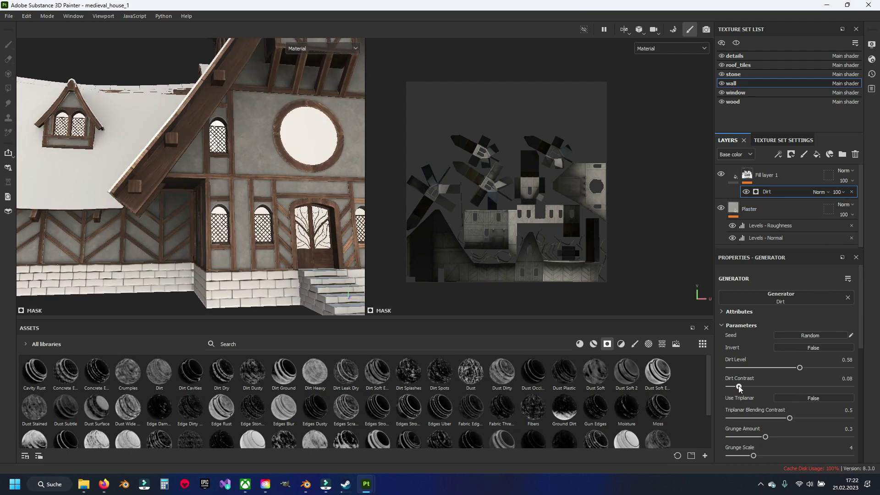
drag(800, 368, 794, 368)
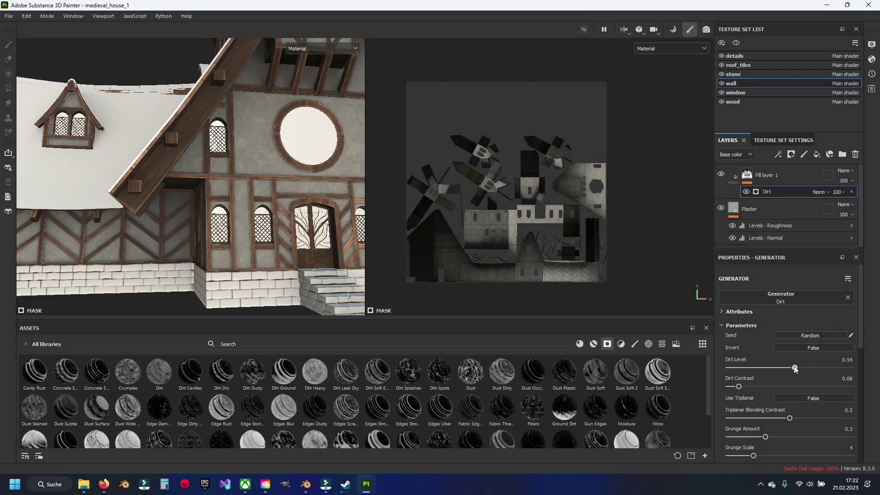
alt+drag(192, 174, 254, 198)
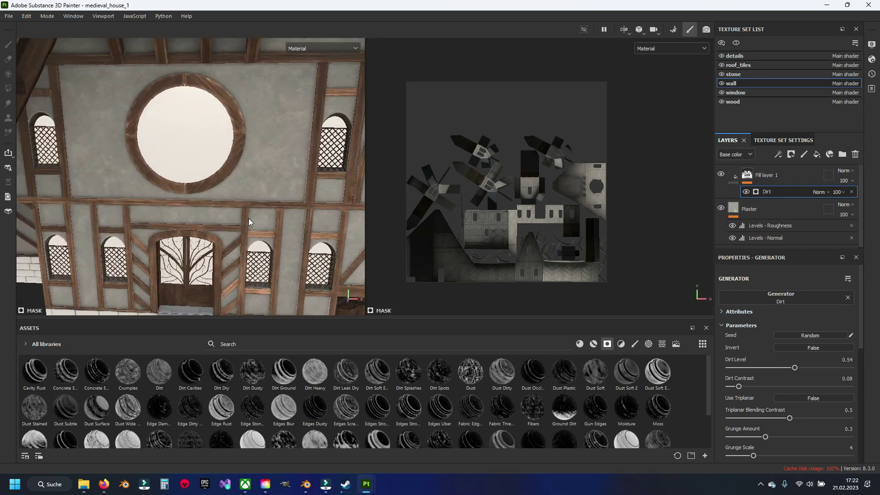
- Enable the height, normal and metallic channels on Fill layer 1
click(735, 175)
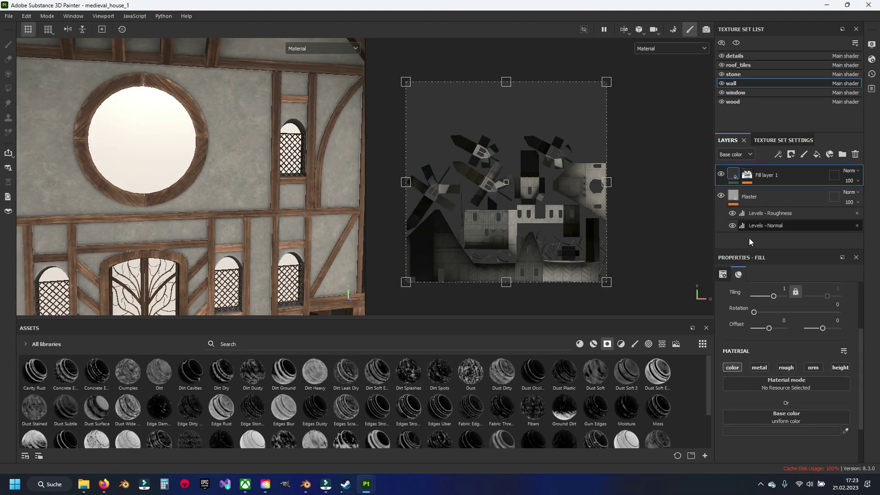
click(840, 367)
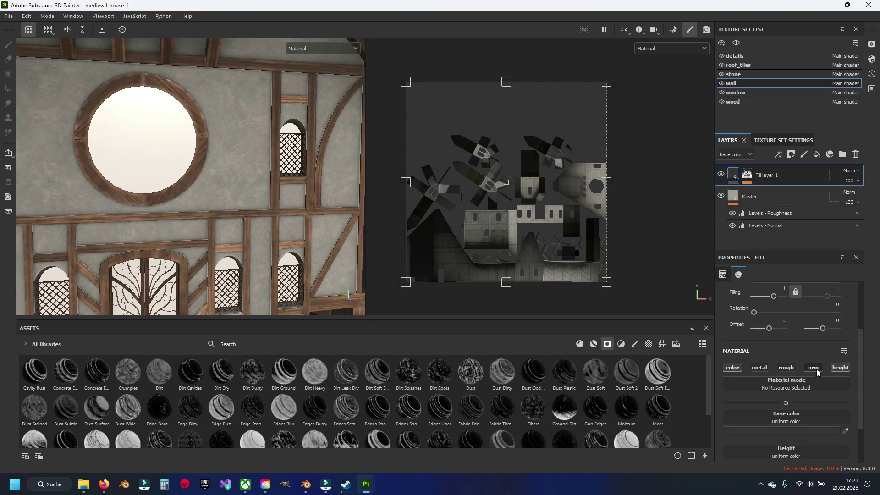
click(813, 368)
click(755, 368)
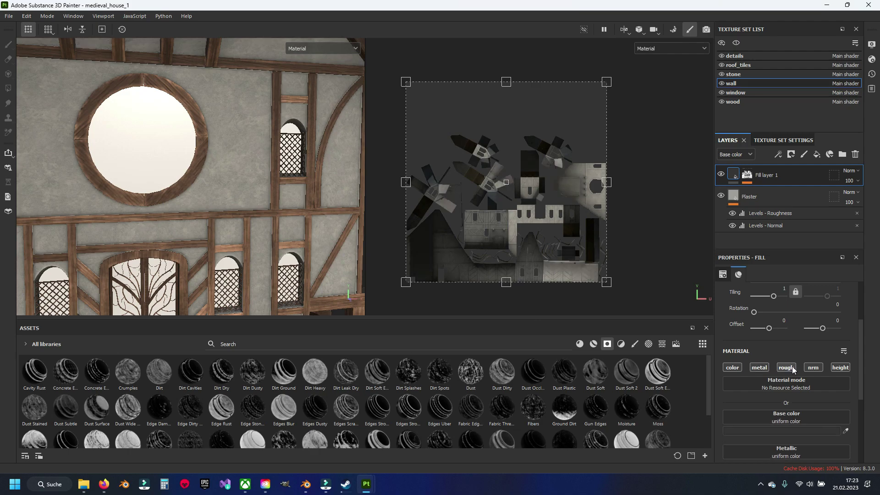
scroll(294, 183, down, 2)
scroll(295, 183, down, 2)
alt+drag(295, 183, 257, 190)
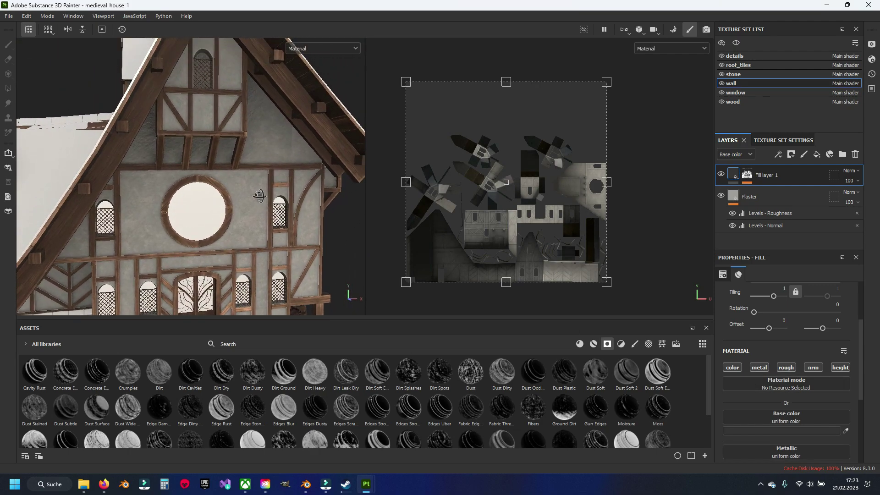
scroll(278, 226, up, 3)
scroll(278, 227, up, 2)
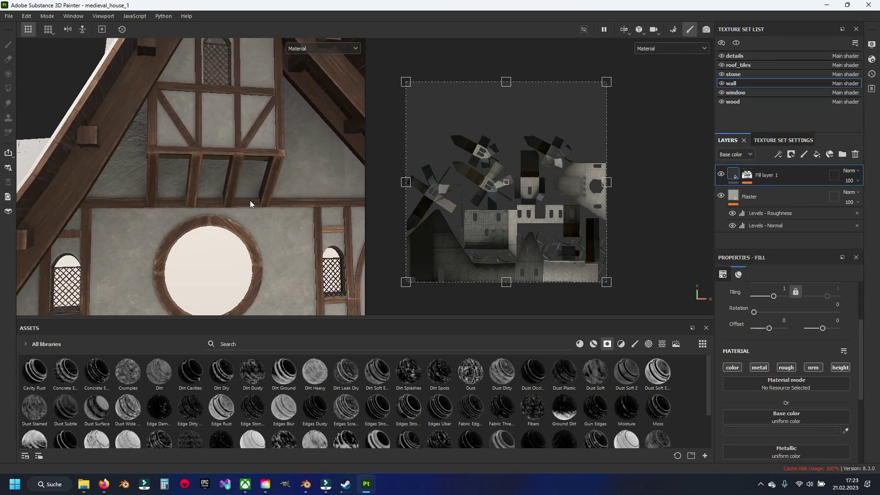
scroll(820, 435, down, 3)
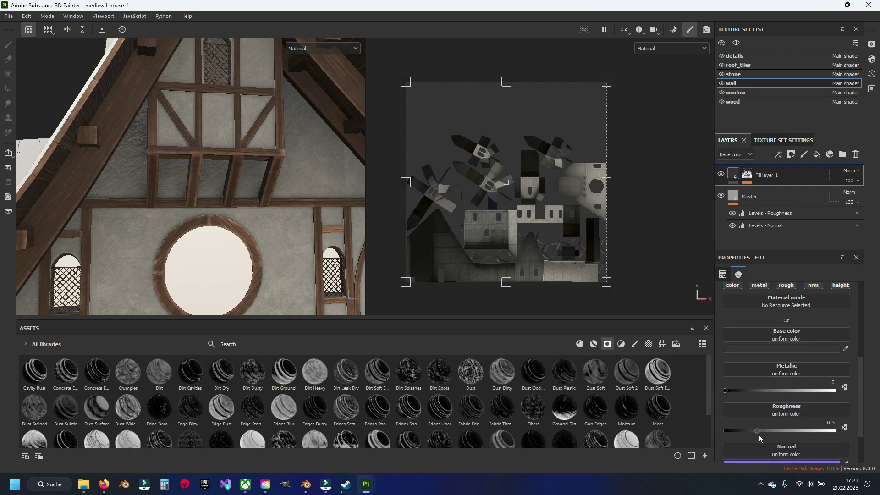
- Set Fill layer 1's roughness just below maximum, 0.9551, then switch to Blender
drag(757, 430, 739, 431)
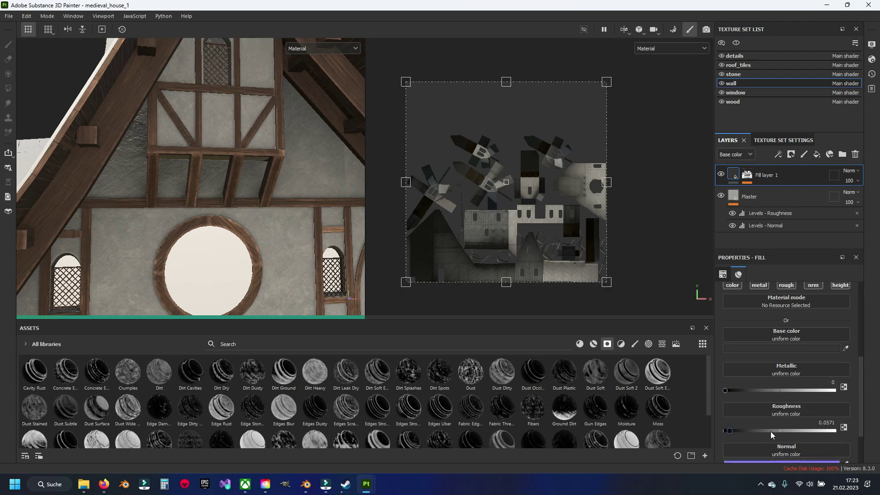
drag(838, 433, 845, 433)
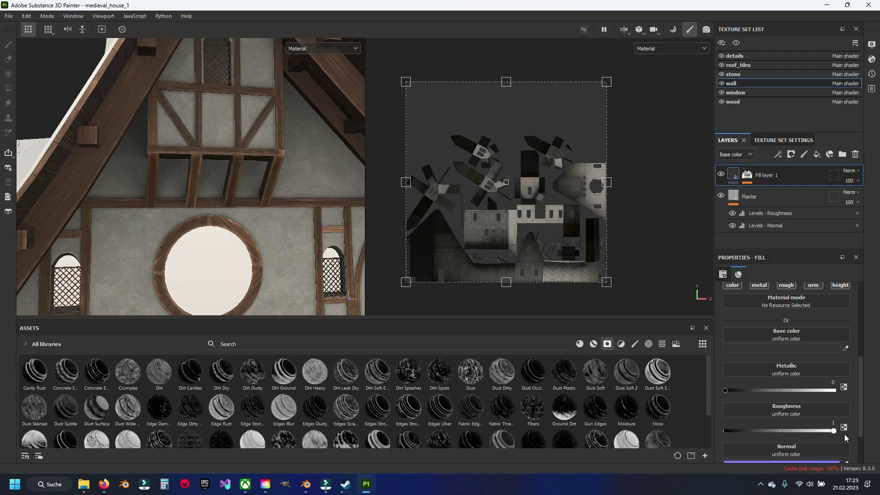
click(829, 431)
scroll(785, 349, up, 5)
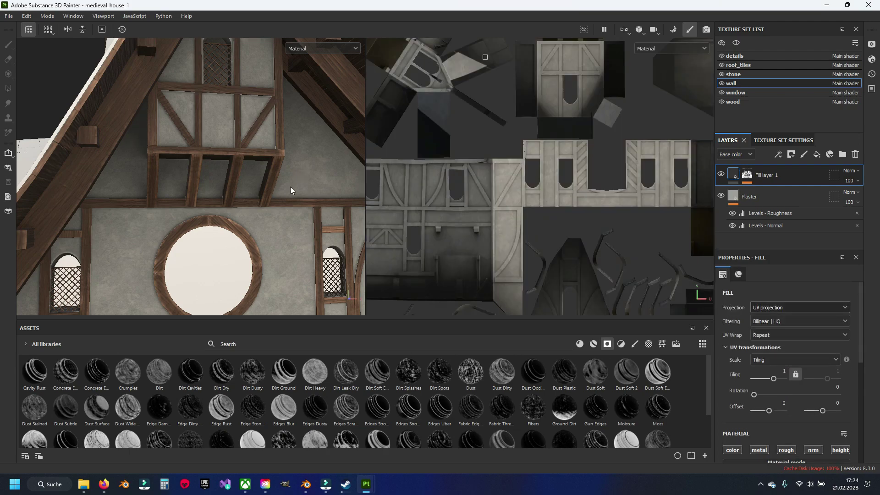
scroll(524, 206, up, 2)
mouse_move(242, 181)
alt+mouse_down()
mouse_move(271, 191)
mouse_move(257, 232)
mouse_move(246, 121)
alt+mouse_up()
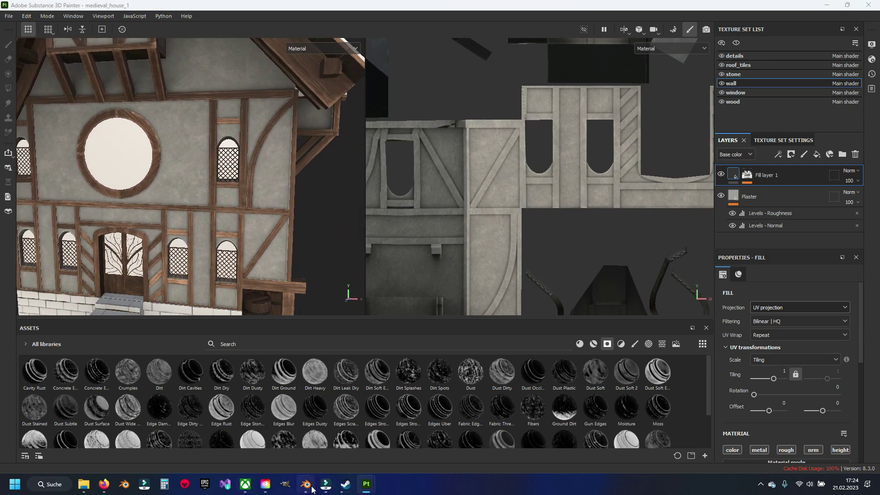
click(306, 484)
- Show the low-poly collection, isolate wall.001 in Local view, enter Edit Mode and save
mouse_move(361, 204)
middle_down()
mouse_move(452, 273)
mouse_move(393, 235)
middle_up()
scroll(451, 273, up, 2)
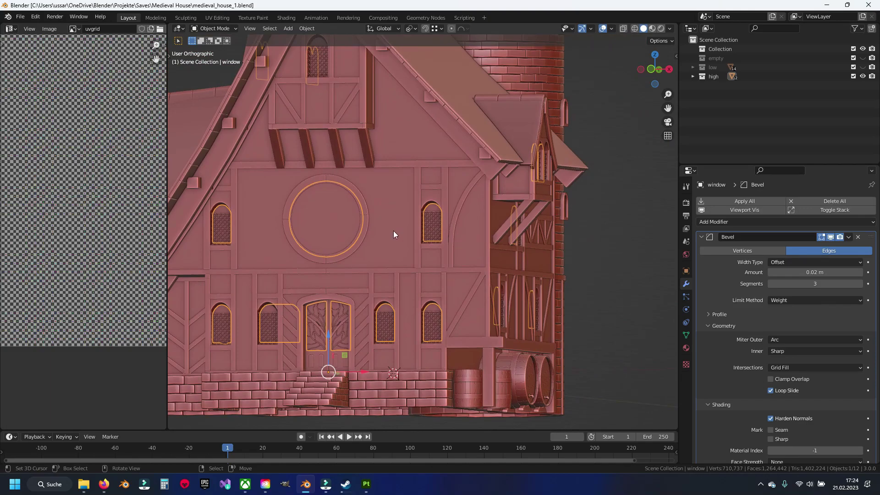
click(401, 254)
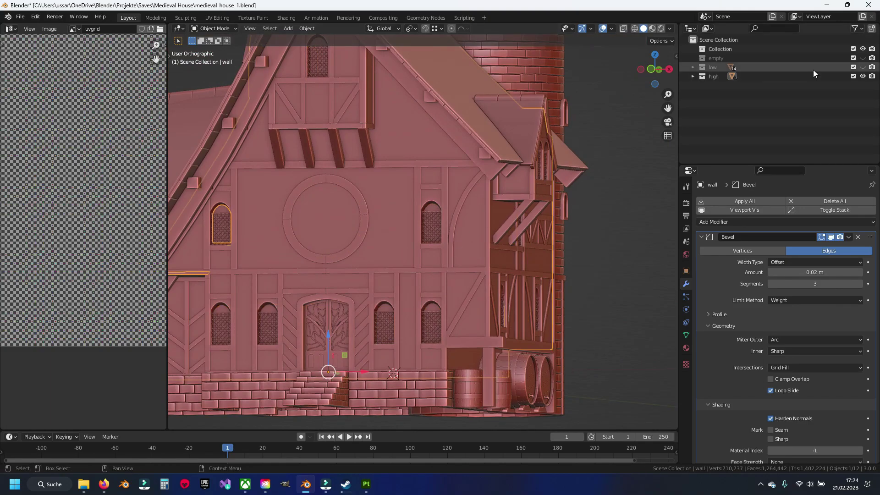
click(862, 77)
click(363, 225)
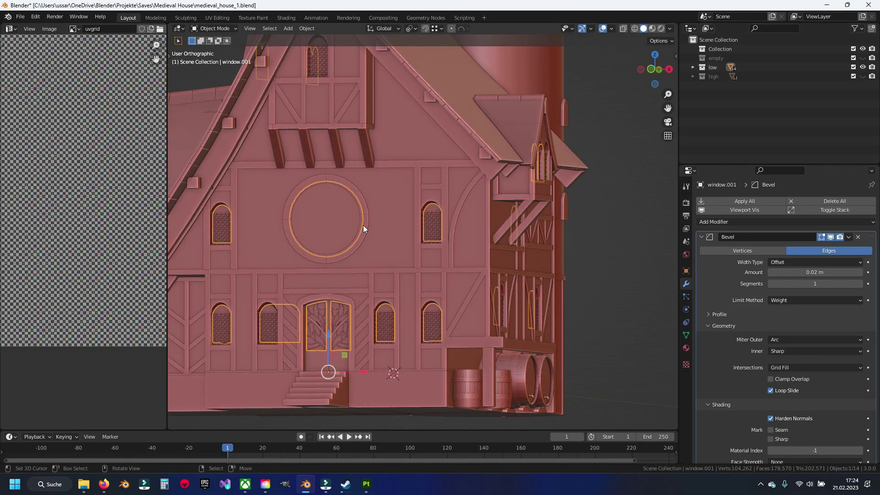
click(398, 266)
key(KP_Divide)
scroll(394, 248, up, 2)
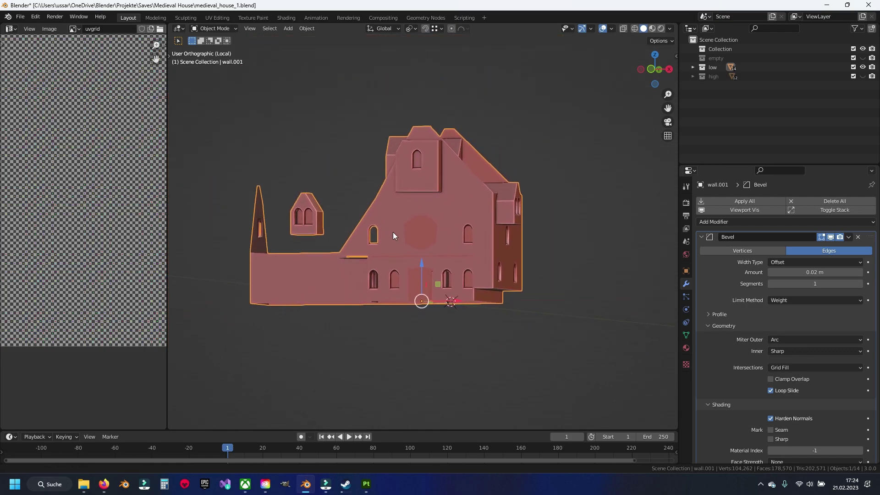
scroll(412, 229, up, 5)
key(Tab)
key(ctrl+s)
- Move the stray wall vertex vertically up onto the roof corner
click(428, 198)
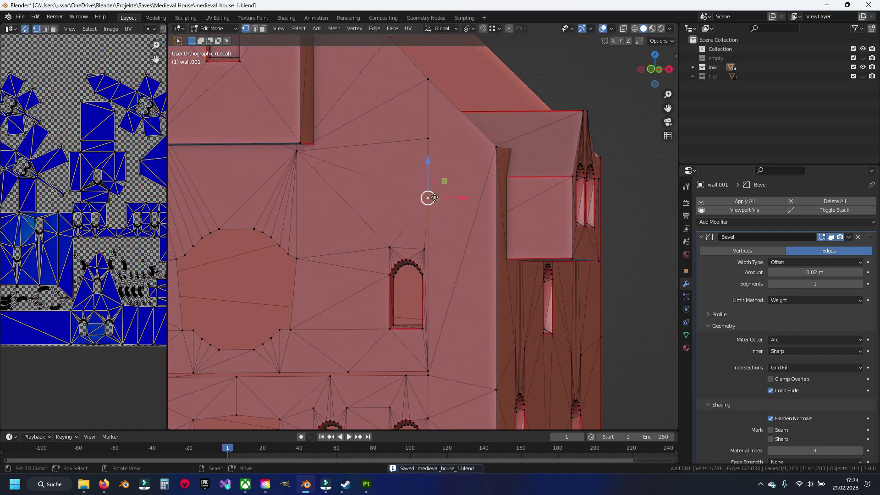
middle_drag(428, 202, 488, 221)
scroll(487, 222, up, 3)
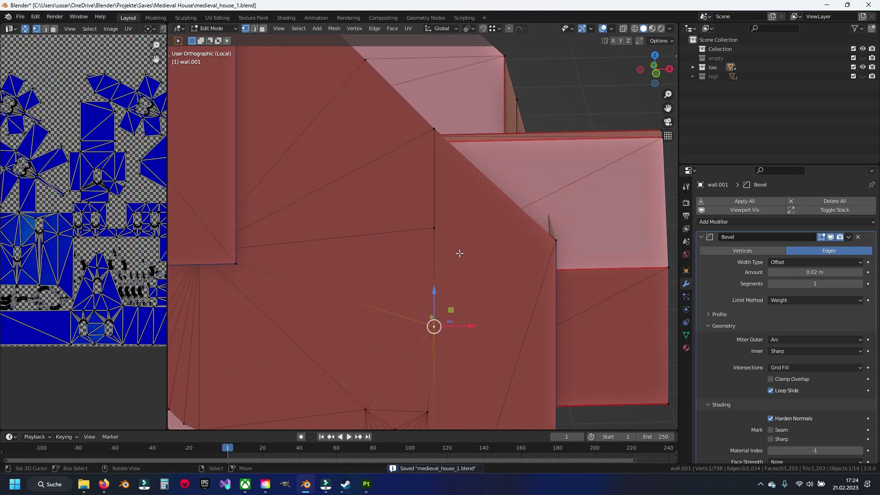
click(432, 228)
shift+middle_drag(433, 228, 406, 243)
key(g)
key(z)
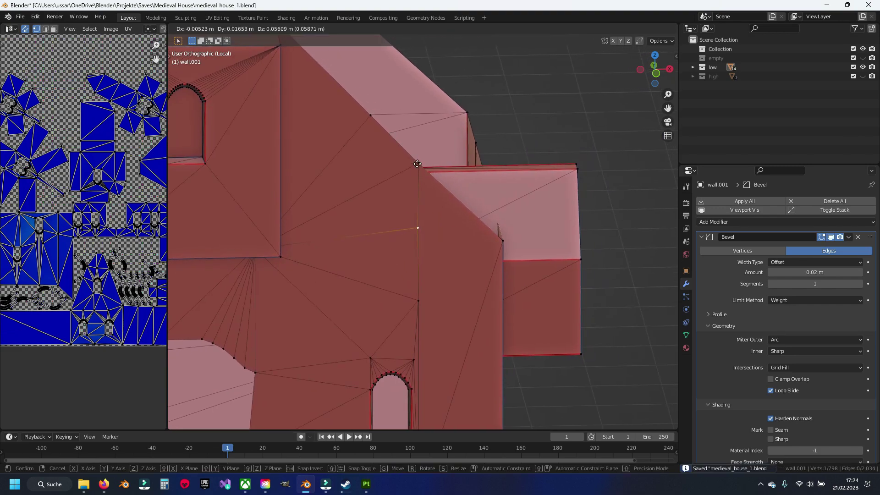
click(415, 175)
scroll(407, 213, up, 2)
scroll(414, 171, up, 1)
shift+middle_drag(414, 171, 431, 289)
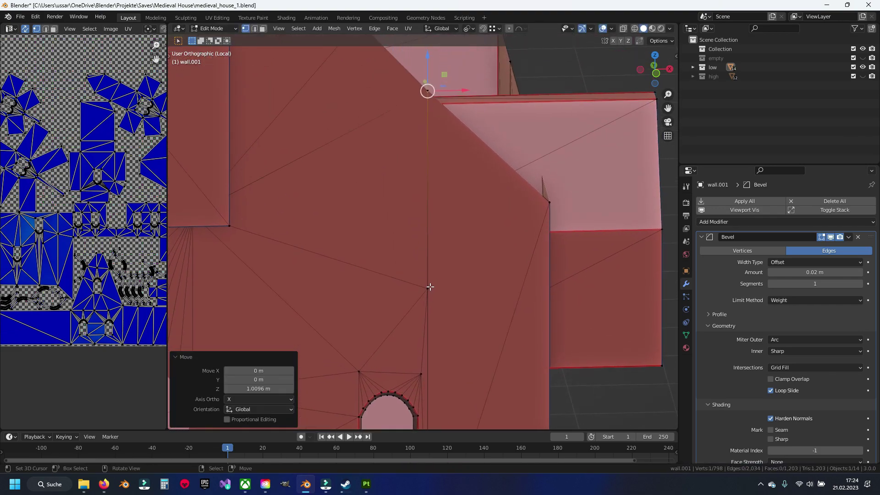
key(g)
key(z)
click(427, 91)
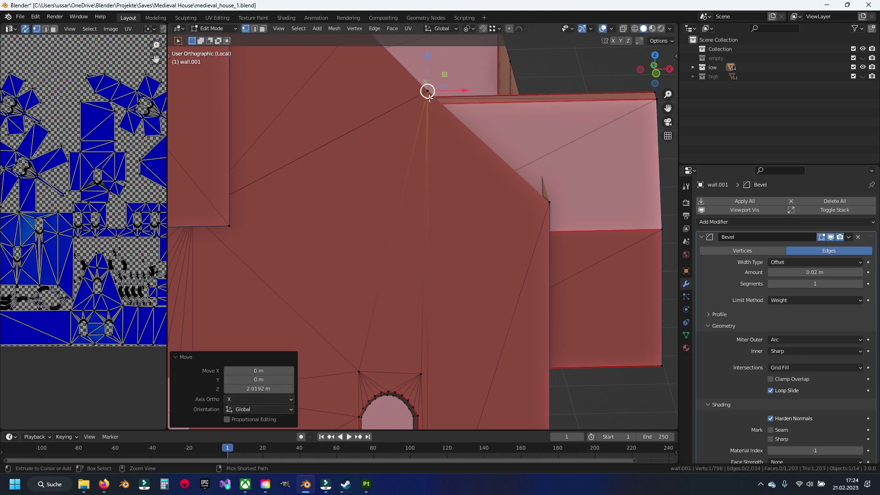
scroll(452, 275, down, 3)
scroll(453, 275, up, 2)
scroll(453, 274, up, 1)
- Drop a vertex onto the ledge line and slide it horizontally into place
key(g)
key(z)
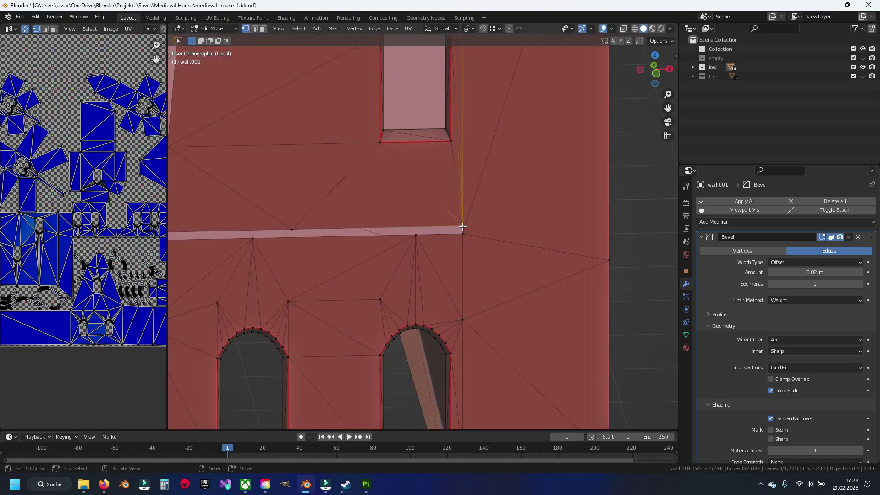
click(452, 235)
scroll(452, 236, up, 1)
key(g)
key(x)
shift+middle_drag(409, 315, 422, 295)
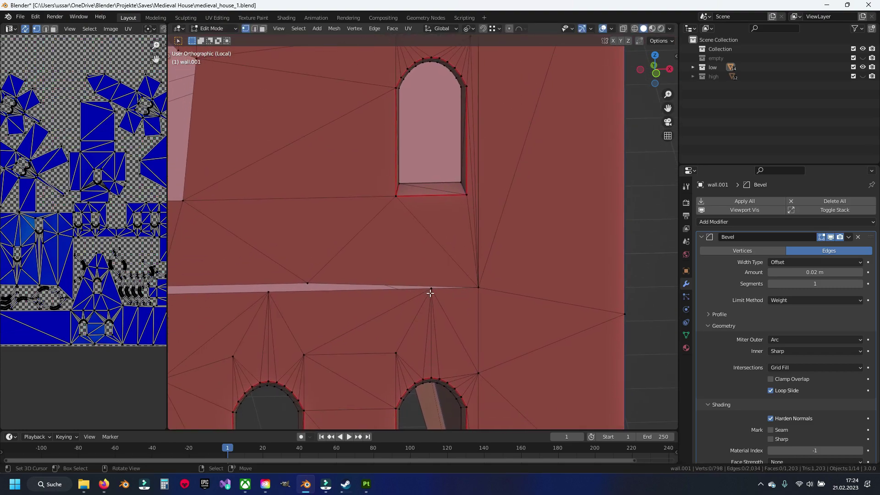
click(324, 299)
scroll(324, 300, down, 2)
key(g)
key(x)
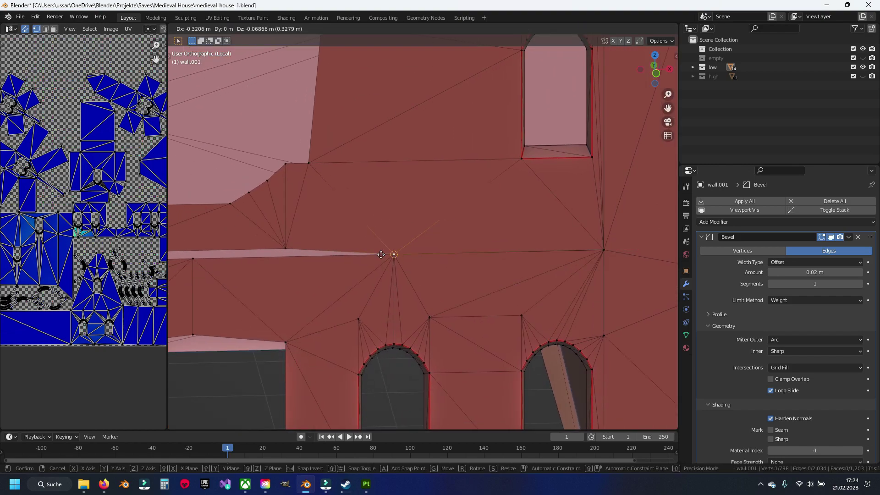
click(393, 261)
- Slide the remaining ledge and arch vertices horizontally into line along the ledge
scroll(393, 262, up, 2)
click(393, 242)
key(g)
key(x)
click(504, 243)
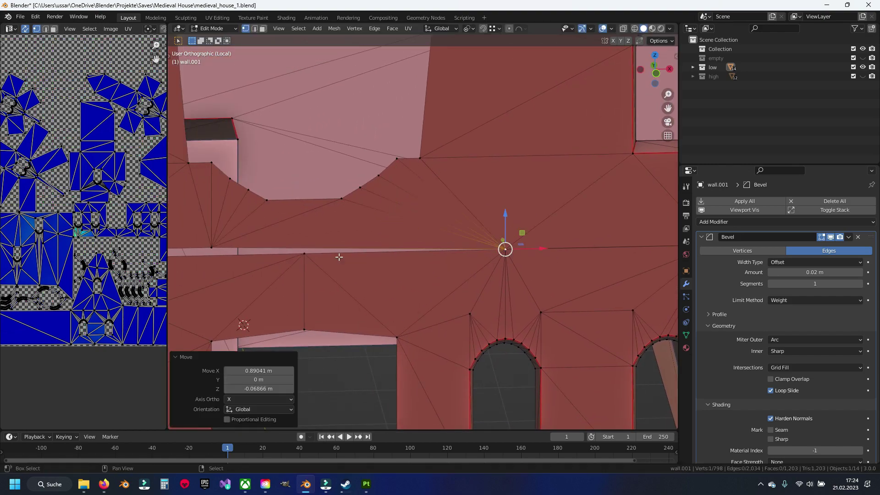
shift+middle_drag(505, 243, 615, 230)
click(322, 234)
key(g)
click(411, 236)
shift+middle_drag(285, 252, 516, 254)
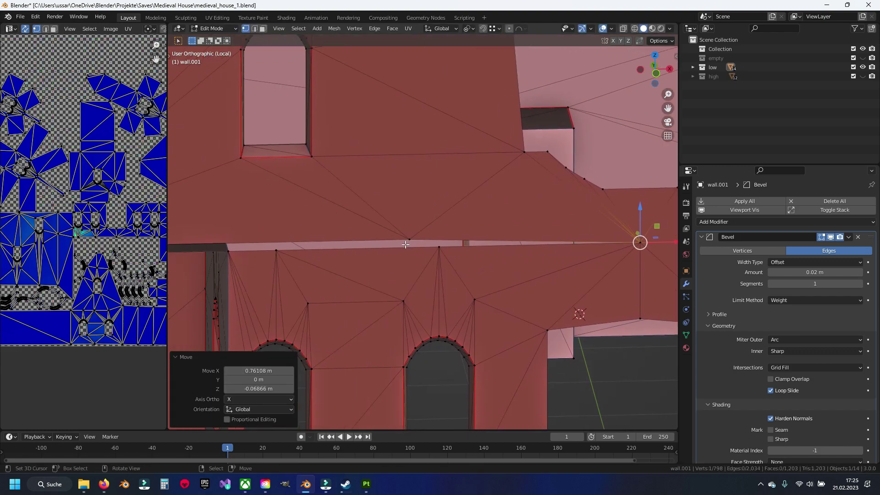
click(445, 248)
shift+middle_drag(333, 250, 456, 252)
key(g)
key(x)
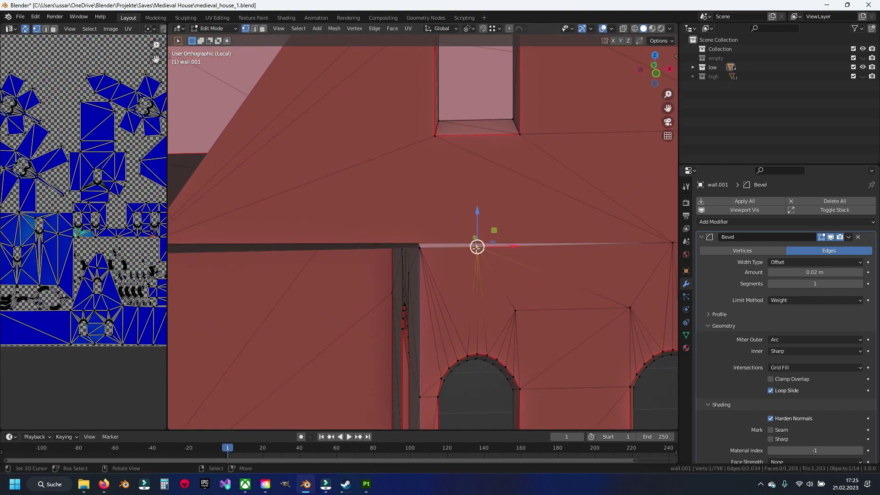
click(399, 247)
- Subdivide the edge between two corner vertices to add a midpoint vertex
mouse_move(399, 248)
middle_down()
mouse_move(458, 231)
mouse_move(422, 255)
middle_up()
scroll(458, 230, down, 5)
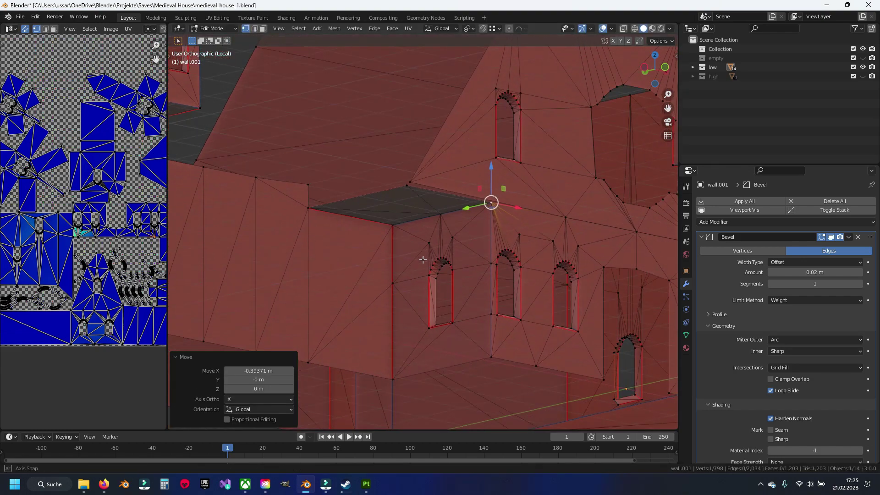
scroll(421, 282, up, 5)
scroll(421, 282, up, 1)
shift+middle_drag(487, 261, 359, 216)
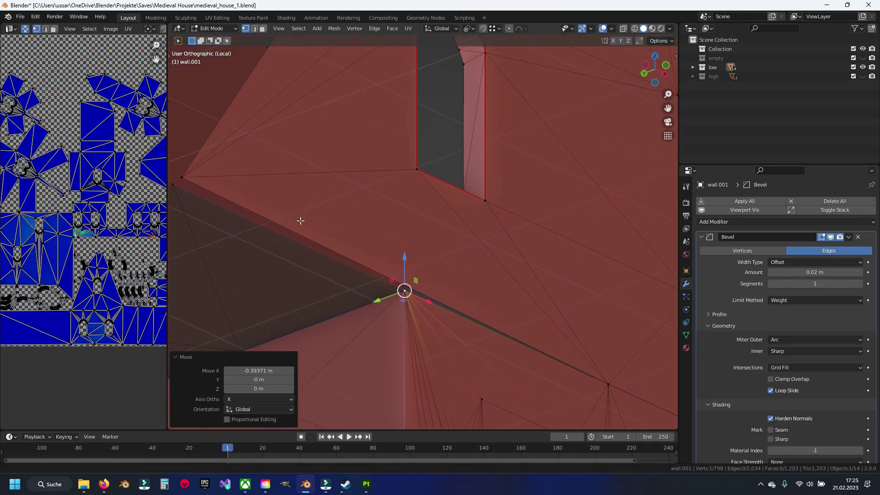
click(208, 185)
shift+click(565, 353)
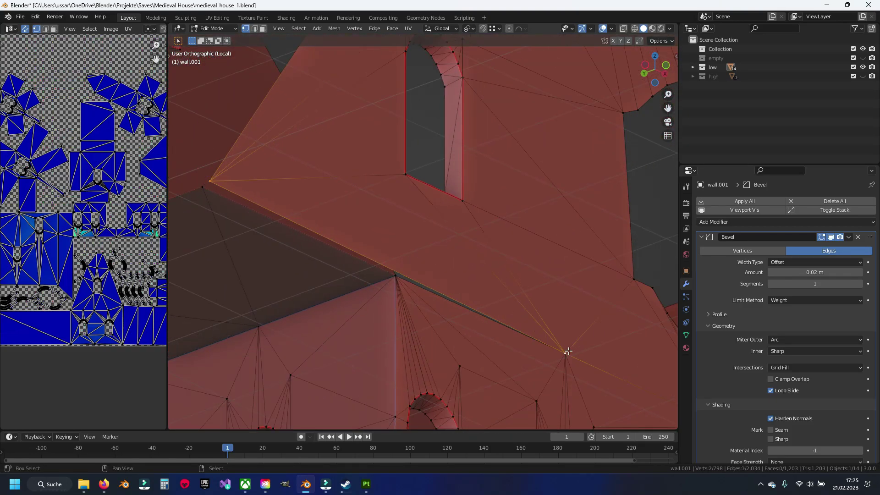
right_click(454, 285)
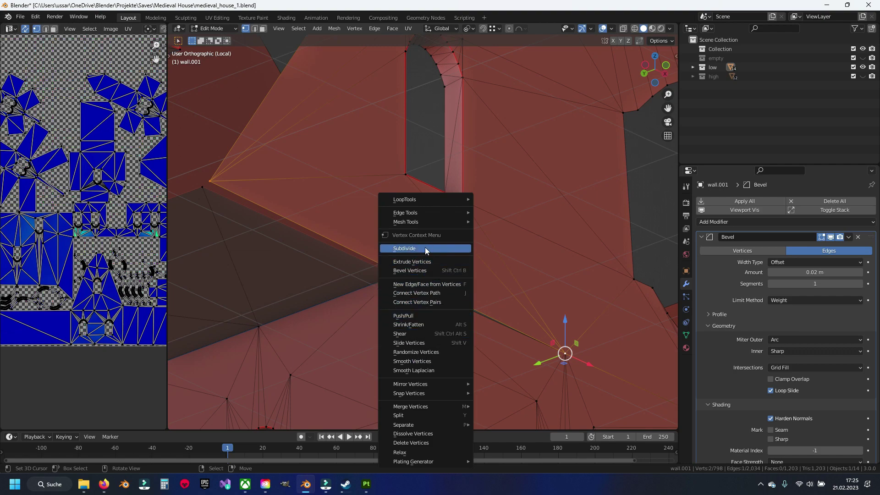
click(412, 247)
click(392, 270)
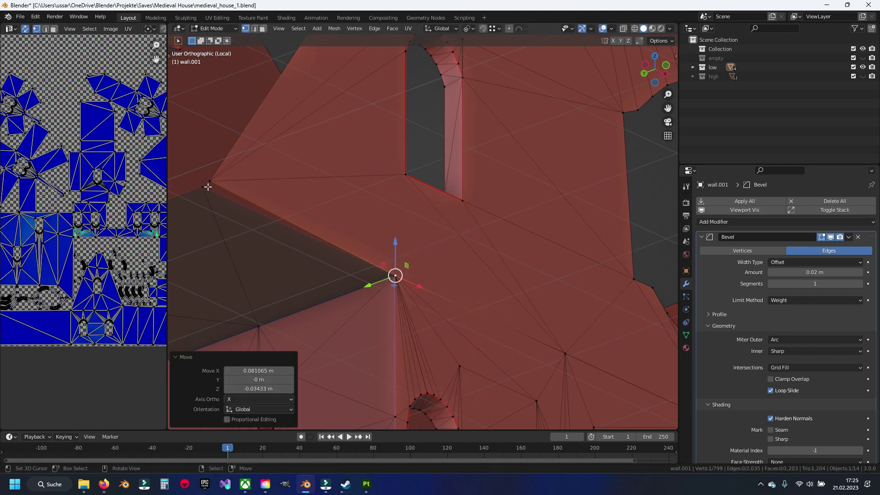
- Merge by Distance on the whole mesh, removing 11 vertices, and widen the UV editor
key(alt+a)
key(a)
key(m)
click(434, 256)
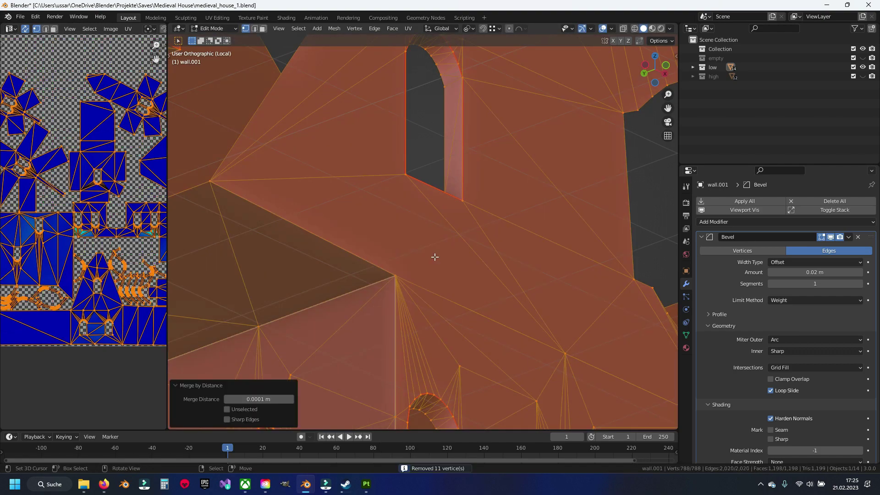
key(alt+a)
drag(167, 170, 402, 159)
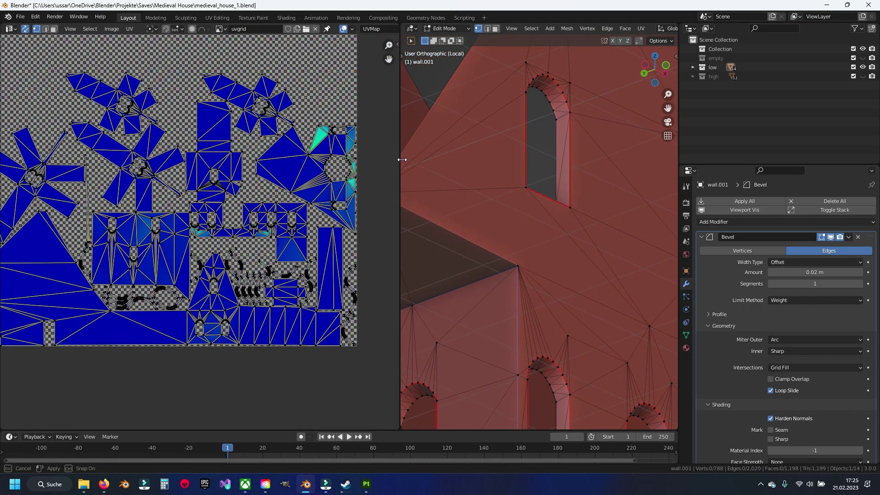
- Select a tall wall face in face mode to locate its UV island, then return to Substance Painter
scroll(197, 242, down, 2)
scroll(197, 243, down, 1)
scroll(229, 257, up, 4)
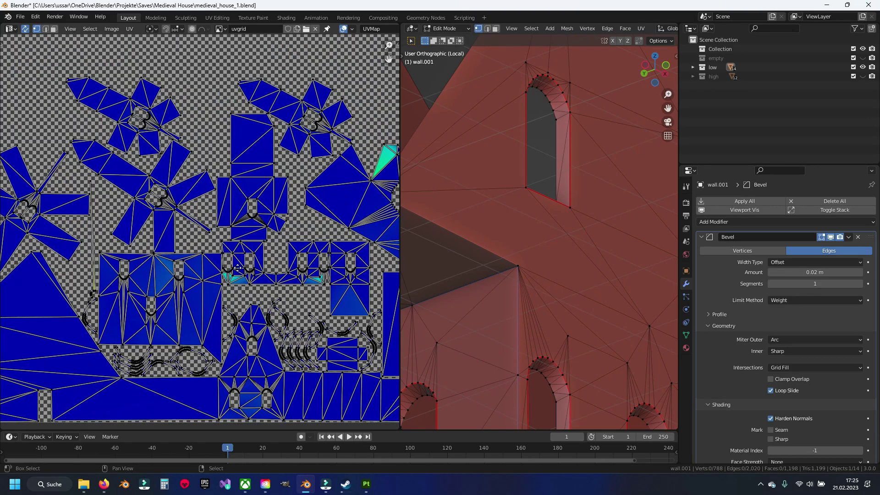
scroll(550, 293, down, 3)
scroll(585, 305, up, 3)
scroll(596, 305, up, 2)
key(3)
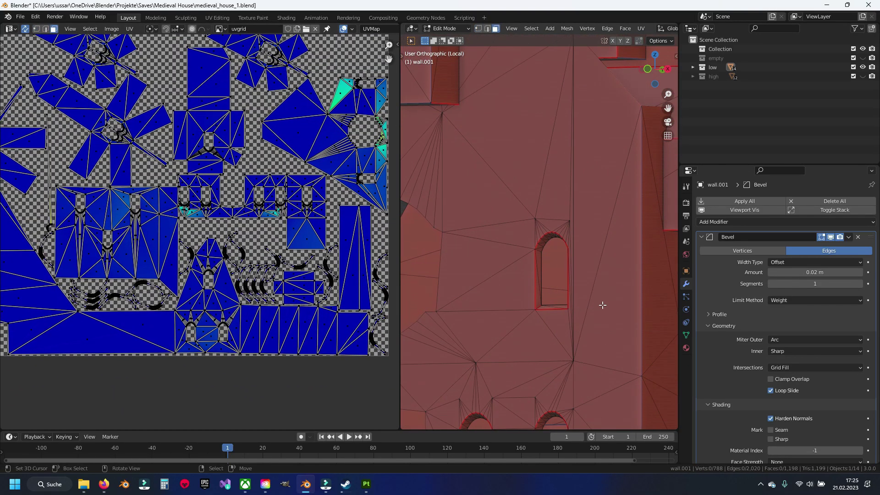
click(590, 232)
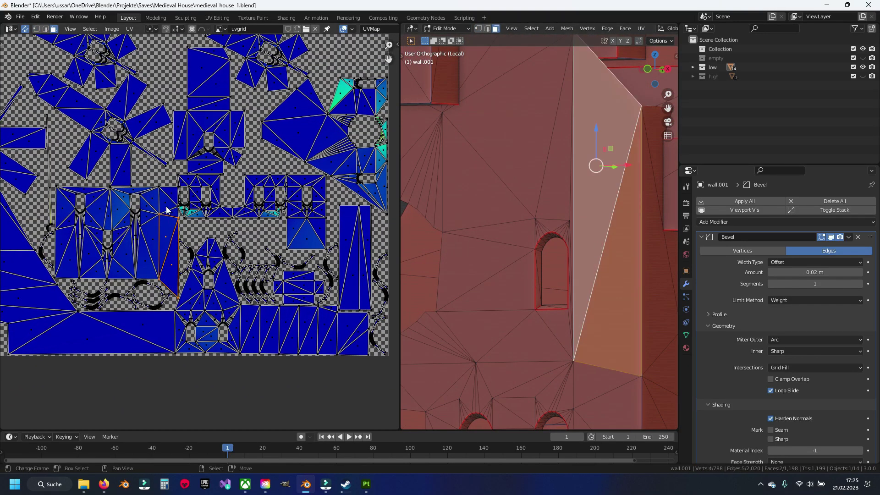
scroll(166, 209, up, 3)
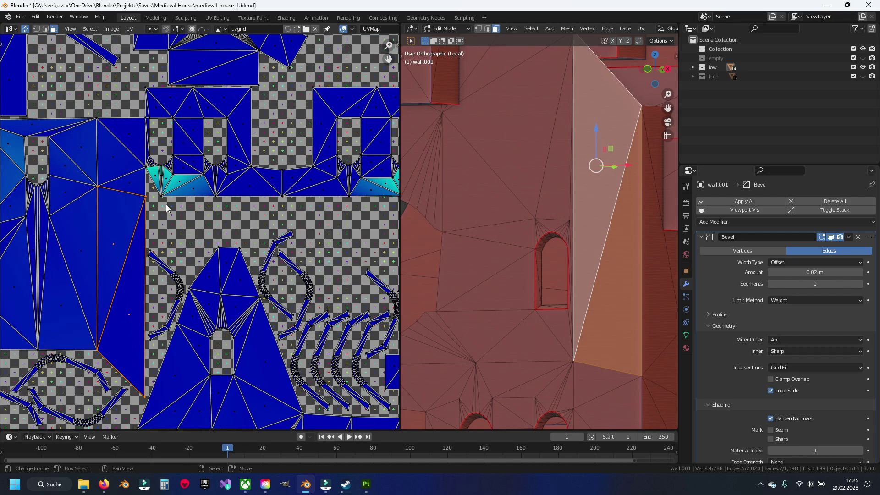
mouse_move(365, 483)
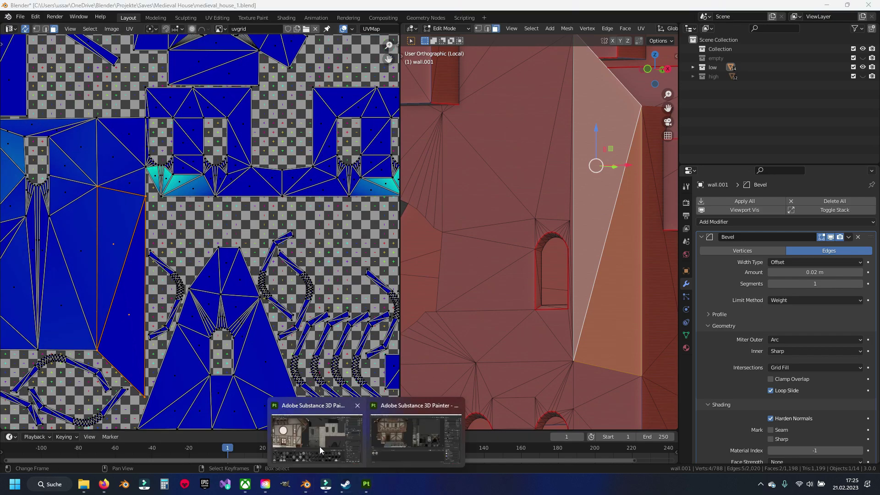
click(320, 449)
mouse_move(514, 245)
middle_down()
mouse_move(474, 133)
mouse_move(492, 197)
middle_up()
- Zoom out the 2D view to see the wall texture set's full UV layout, then go back to Blender
scroll(526, 256, up, 3)
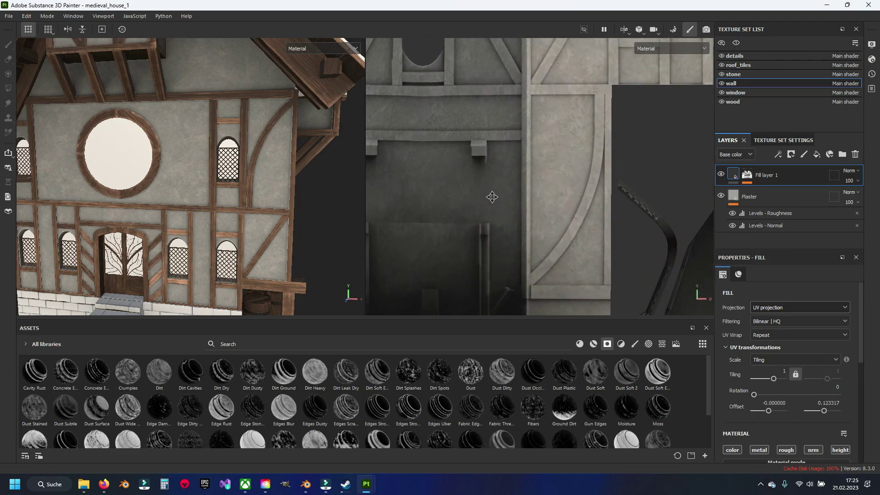
scroll(491, 197, down, 1)
scroll(492, 197, down, 2)
scroll(504, 198, down, 1)
scroll(528, 199, down, 2)
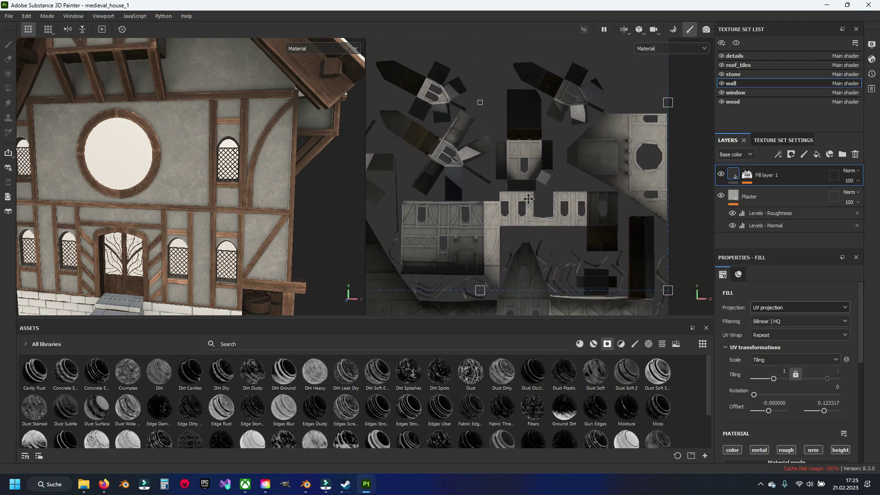
key(ctrl)
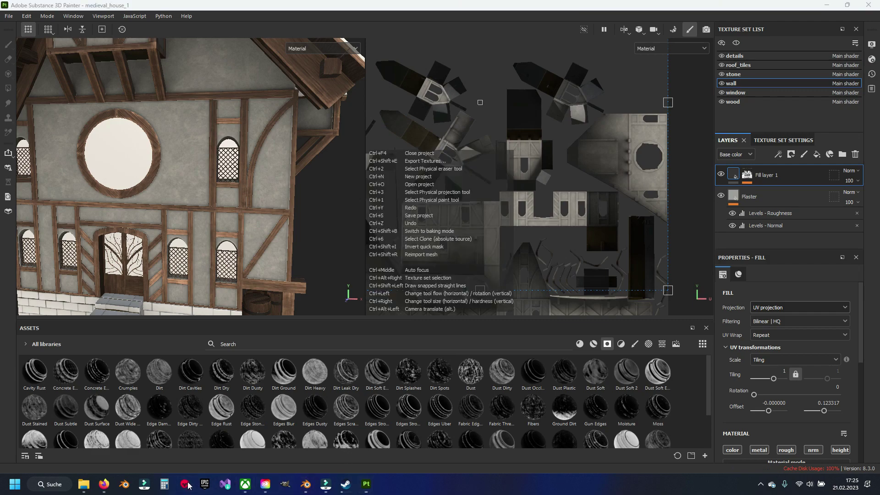
click(186, 483)
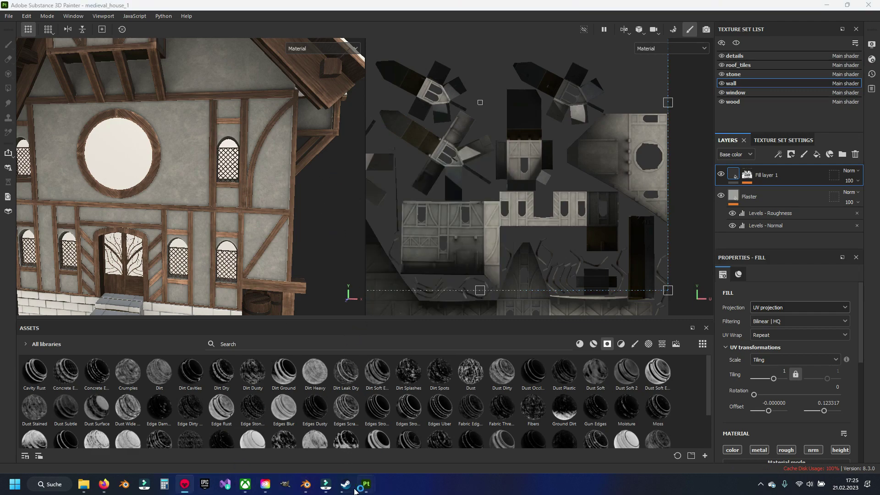
click(306, 484)
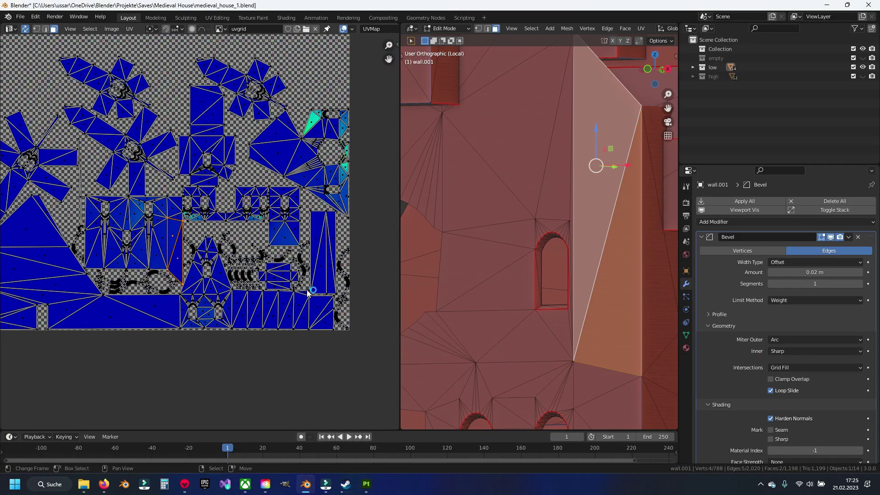
- Select all of the wall geometry and unwrap its UVs again
key(a)
key(u)
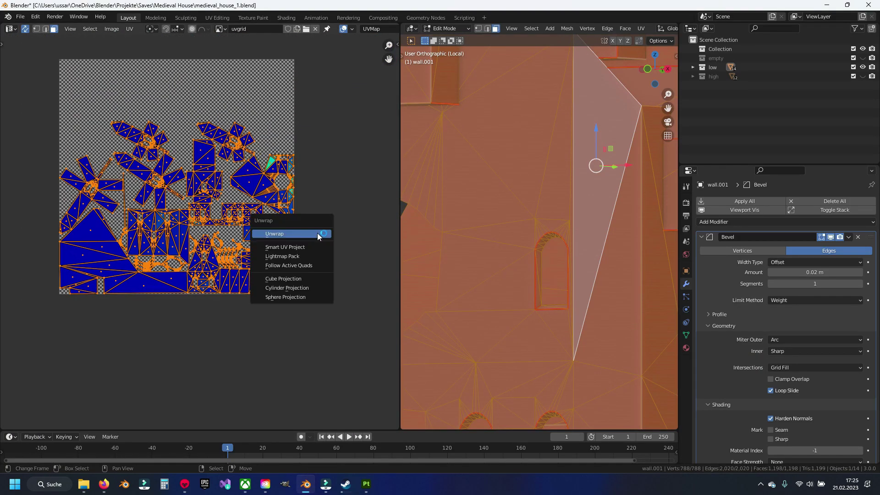
click(289, 219)
key(n)
scroll(168, 295, up, 5)
scroll(167, 295, down, 3)
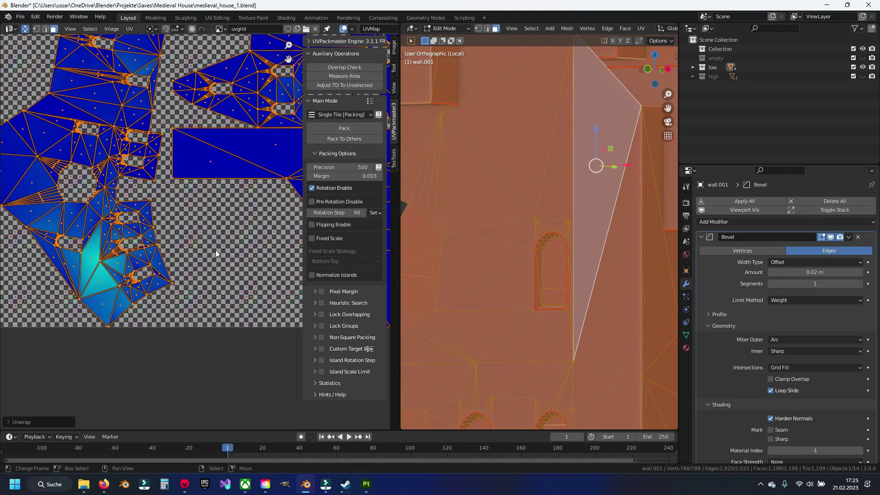
key(n)
- In edge select mode pick a wall edge, save, and orbit to an angled top view
key(2)
click(485, 253)
key(ctrl+s)
scroll(485, 253, down, 5)
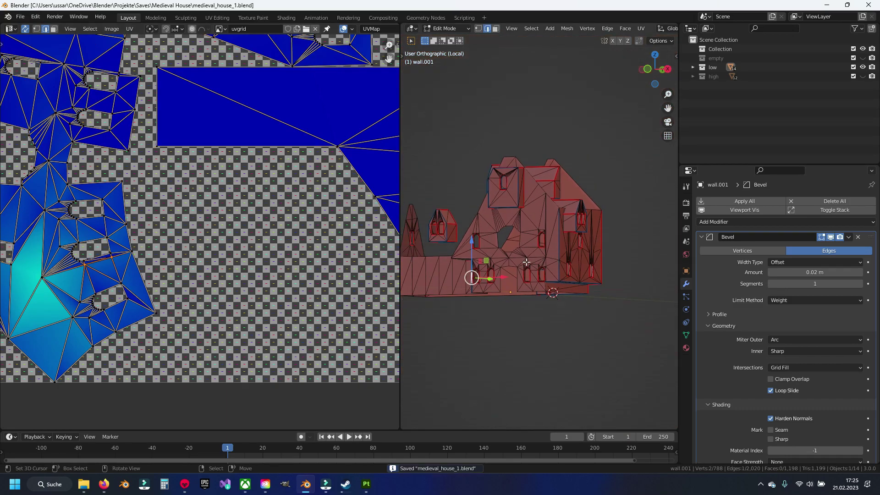
middle_drag(485, 253, 504, 274)
scroll(499, 275, up, 5)
scroll(504, 274, up, 5)
- Give the wall ledge edge a bevel weight in the N panel, then deselect and save
click(518, 261)
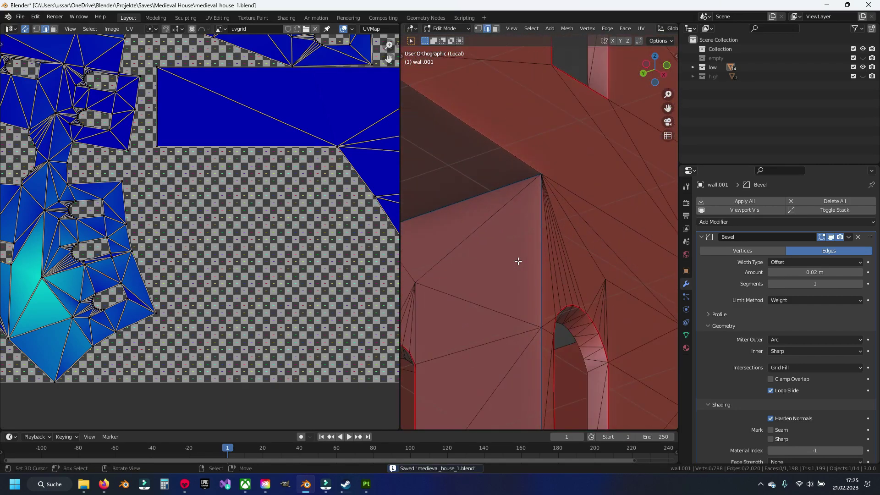
shift+middle_drag(523, 167, 609, 251)
click(527, 201)
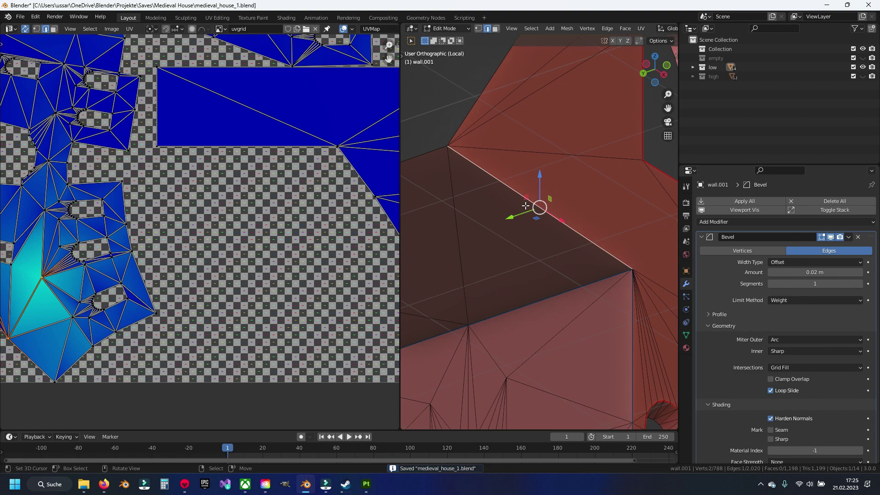
key(n)
click(633, 145)
key(Return)
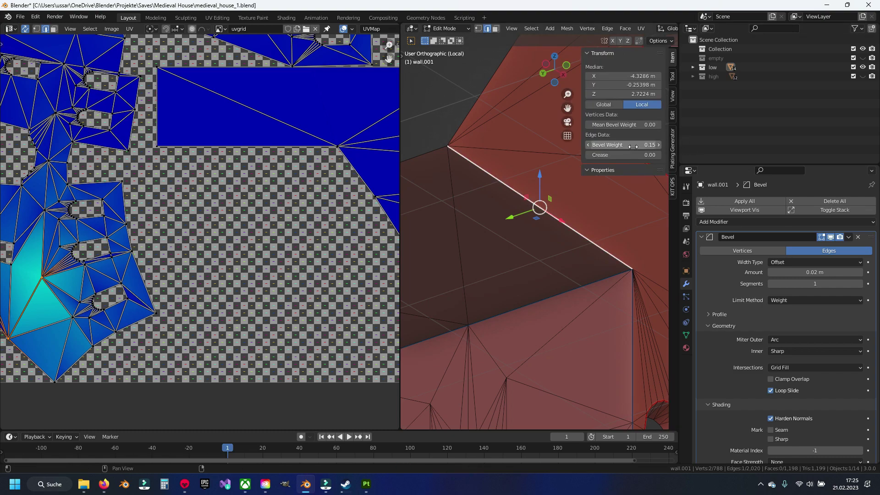
key(n)
scroll(477, 281, down, 2)
key(alt+a)
key(ctrl+s)
- In vertex select mode inspect the wall corner vertices and orbit to a new angle
shift+middle_drag(576, 281, 575, 226)
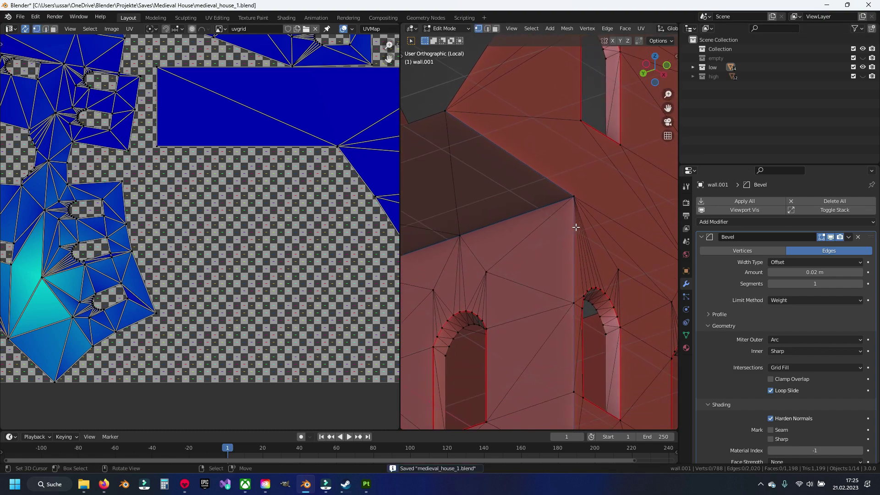
key(1)
click(573, 197)
shift+click(597, 193)
key(alt+a)
mouse_move(597, 194)
middle_down()
mouse_move(599, 227)
mouse_move(536, 249)
mouse_move(589, 280)
mouse_move(523, 283)
middle_up()
scroll(523, 283, up, 2)
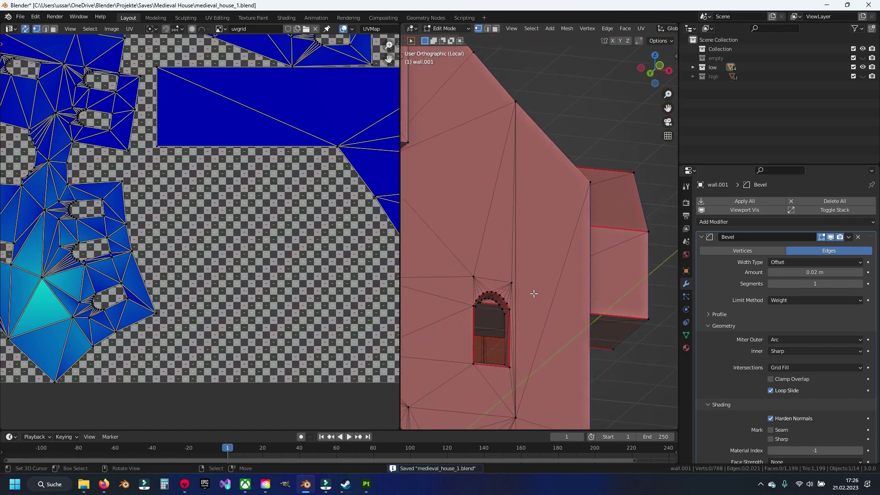
shift+scroll(533, 295, down, 4)
- Move the stray wall vertex and slide it along its edge toward the gable
click(531, 296)
key(g)
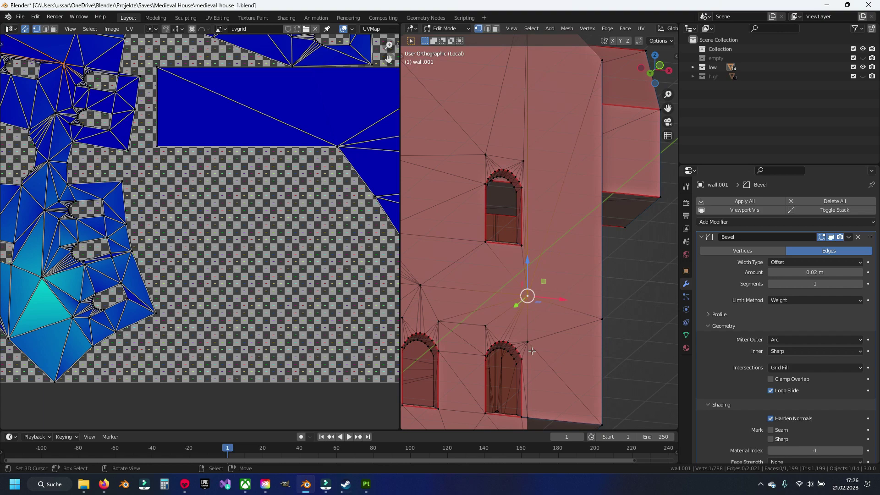
click(548, 295)
shift+scroll(545, 262, up, 4)
key(shift+v)
click(532, 123)
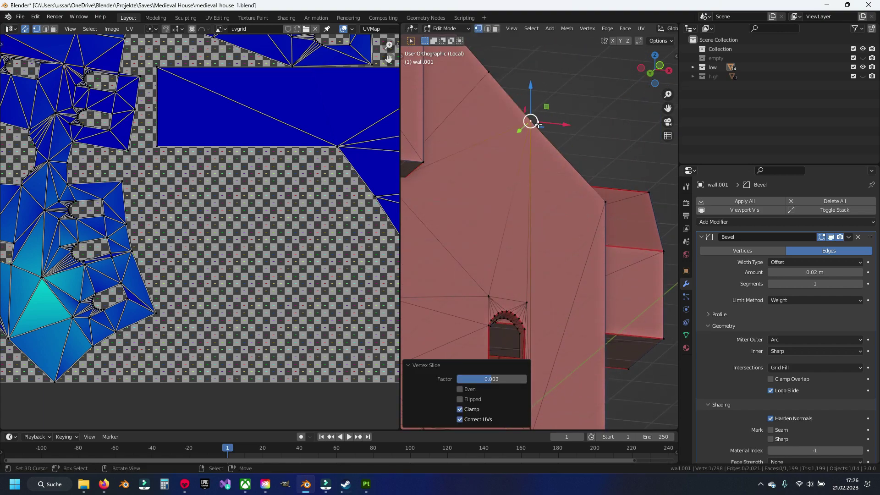
click(512, 213)
- Merge the whole mesh by distance, deselect, and save the file
key(a)
key(m)
click(511, 213)
key(alt+a)
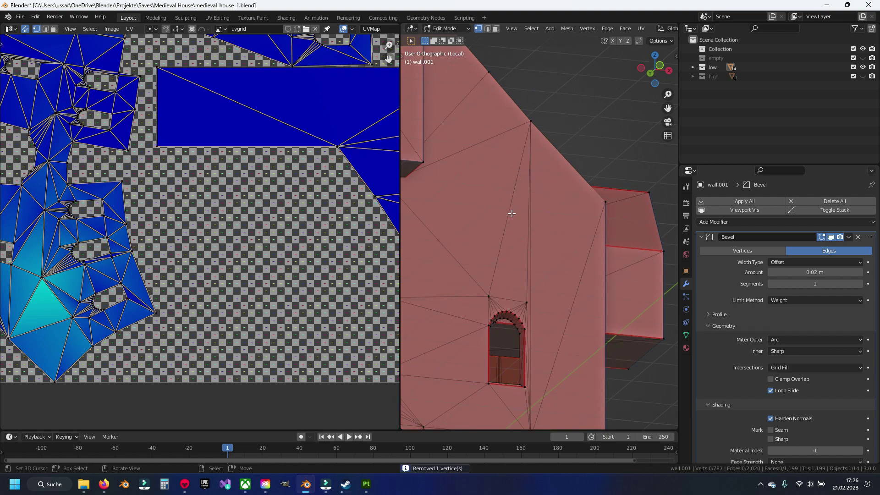
scroll(530, 137, down, 2)
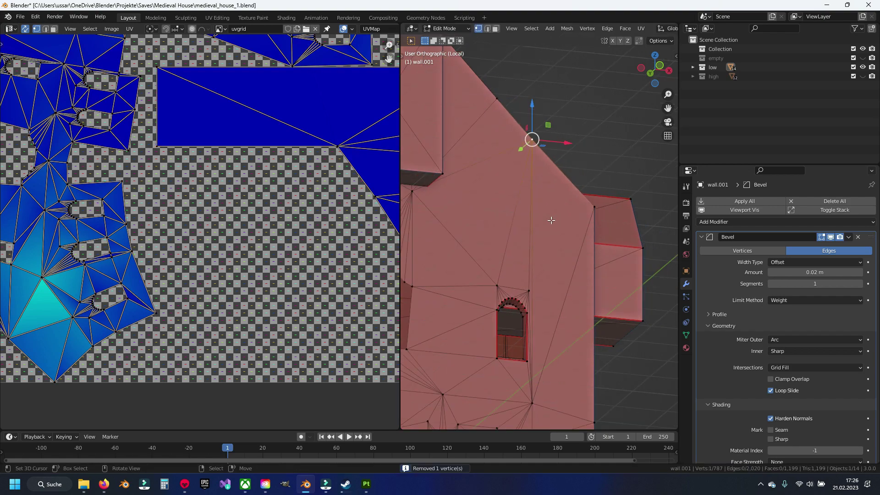
scroll(516, 259, down, 3)
key(ctrl+s)
scroll(512, 206, up, 2)
scroll(509, 229, up, 3)
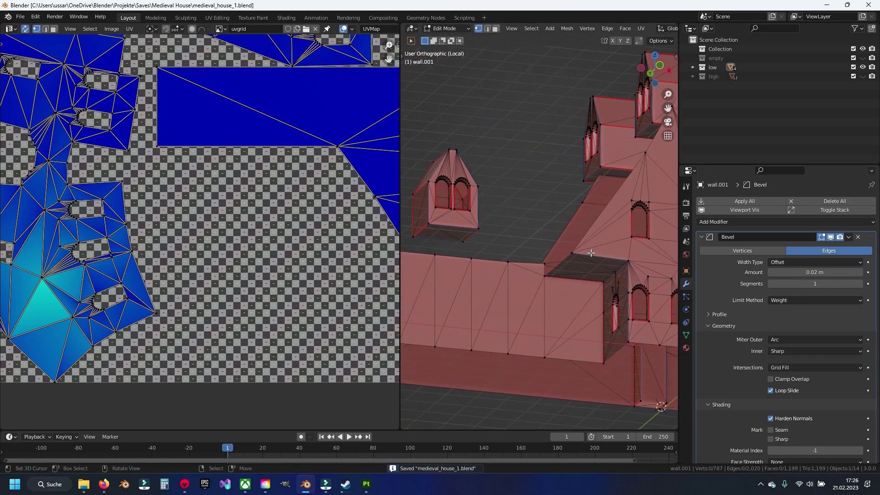
scroll(505, 247, up, 2)
scroll(506, 247, up, 3)
- Select the ledge edge at the wall step and check the viewport overlay options
key(2)
click(477, 272)
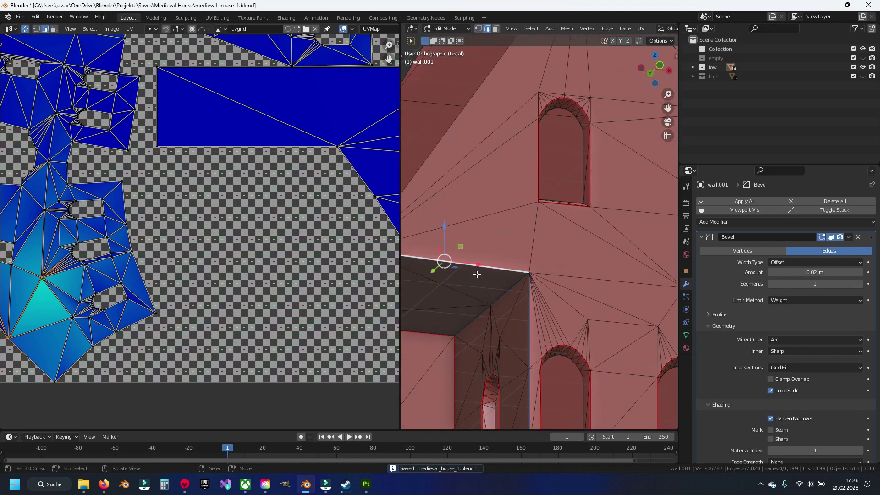
scroll(531, 358, up, 1)
shift+middle_drag(530, 357, 493, 149)
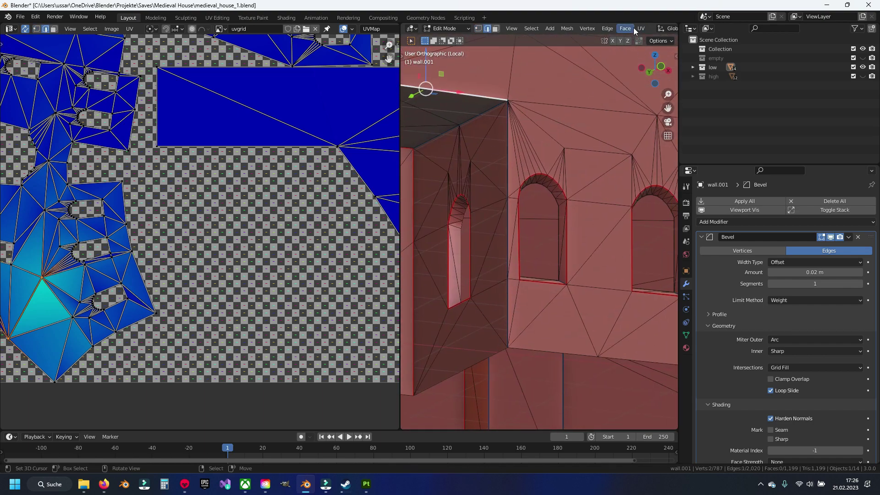
scroll(633, 28, down, 5)
click(611, 29)
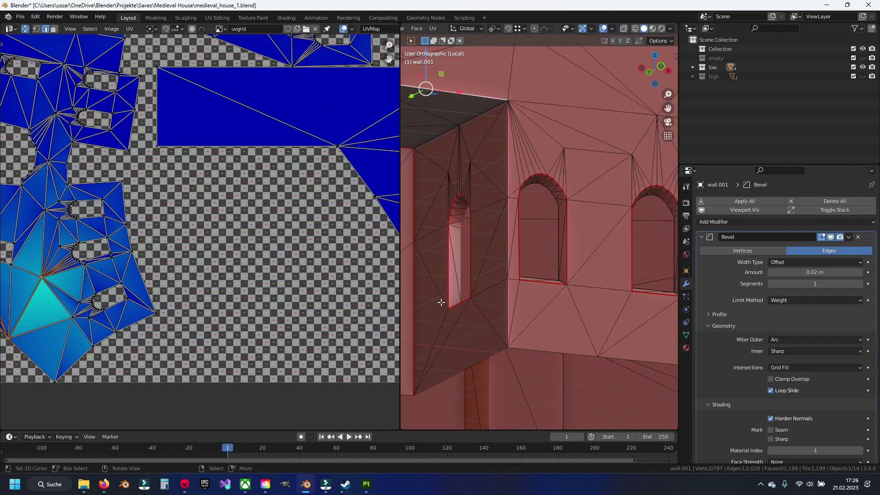
scroll(515, 211, down, 2)
scroll(527, 193, down, 2)
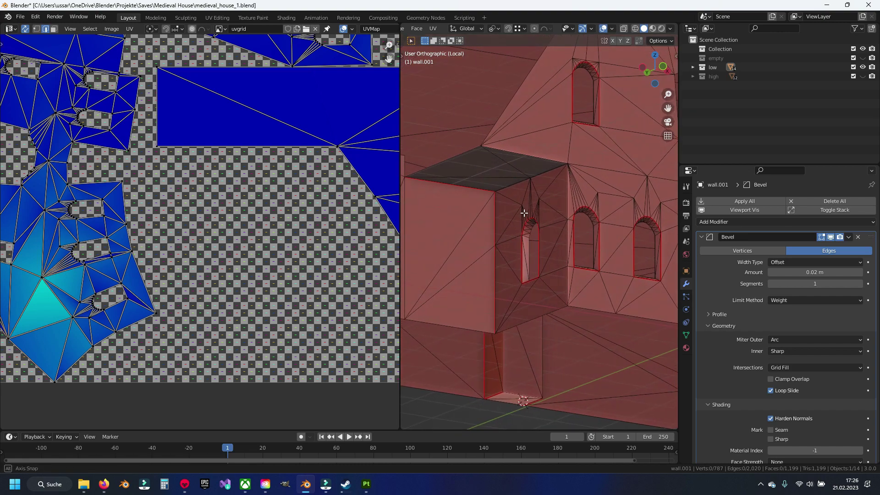
- Select a shortest-path run of roof ledge edges on the upper wall
mouse_move(536, 178)
middle_down()
mouse_move(549, 161)
mouse_move(486, 195)
middle_up()
click(502, 169)
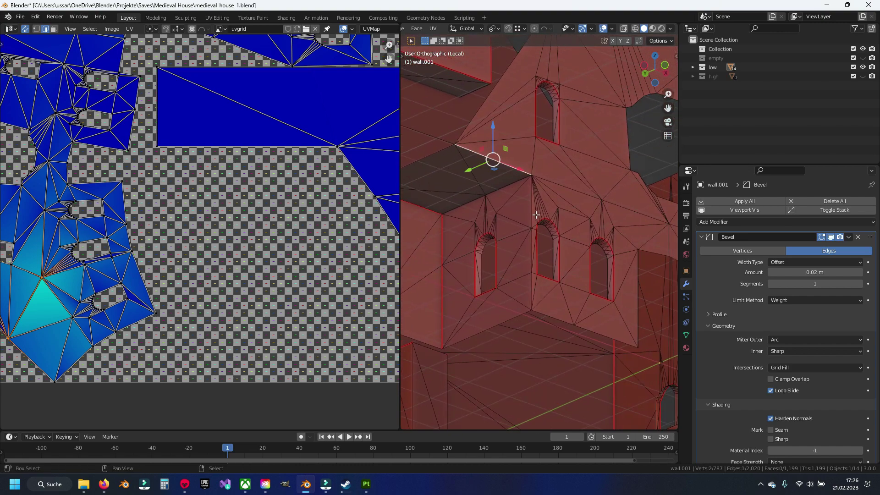
click(520, 178)
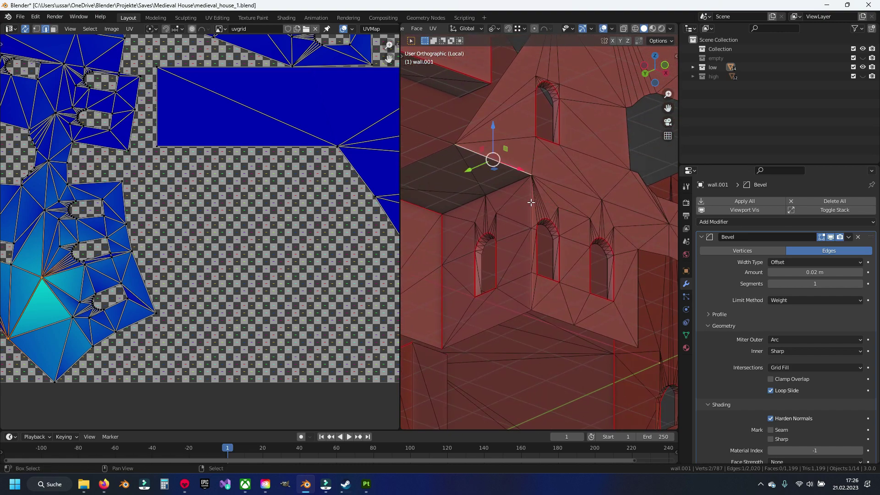
ctrl+click(528, 290)
key(ctrl+e)
- Mark the selected edges as seams, unwrap the wall and pack its UVs, then save
click(513, 381)
key(a)
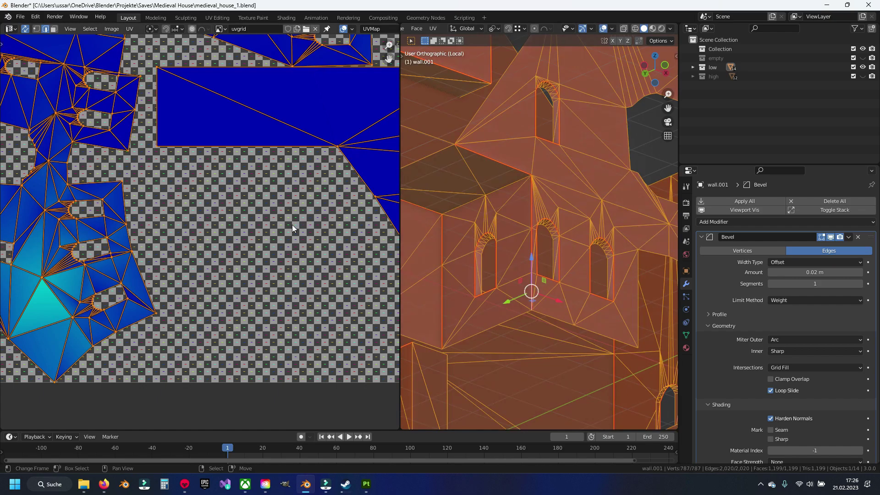
key(u)
click(295, 249)
scroll(295, 248, down, 4)
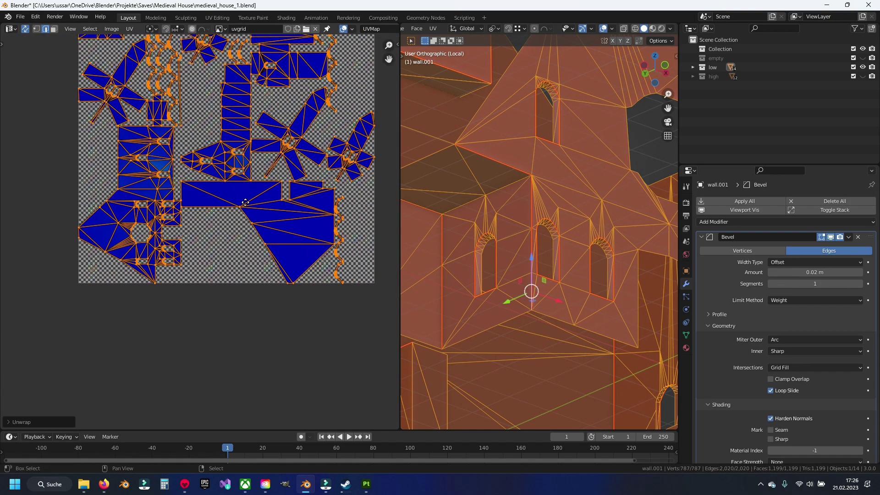
scroll(239, 254, down, 1)
key(n)
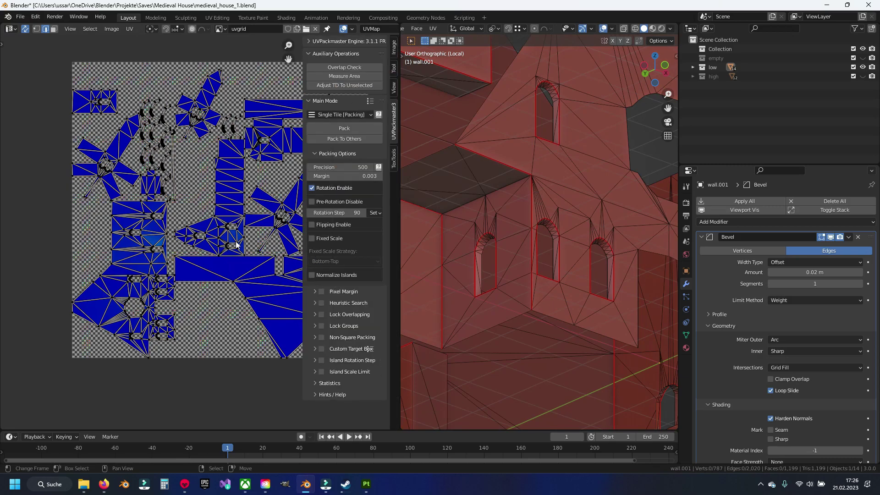
click(342, 130)
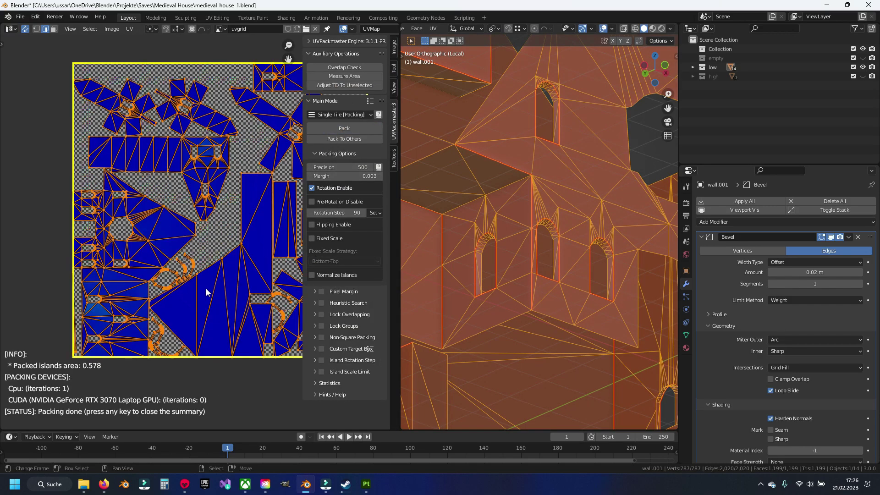
key(n)
key(ctrl+s)
- Leave Edit Mode and exit local view to show all house objects, then save
key(Tab)
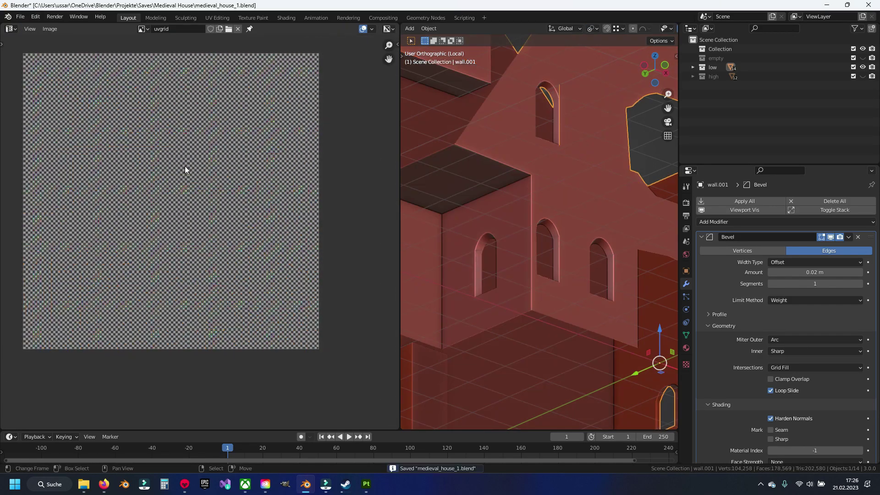
scroll(520, 205, down, 3)
scroll(521, 207, down, 2)
key(KP_Divide)
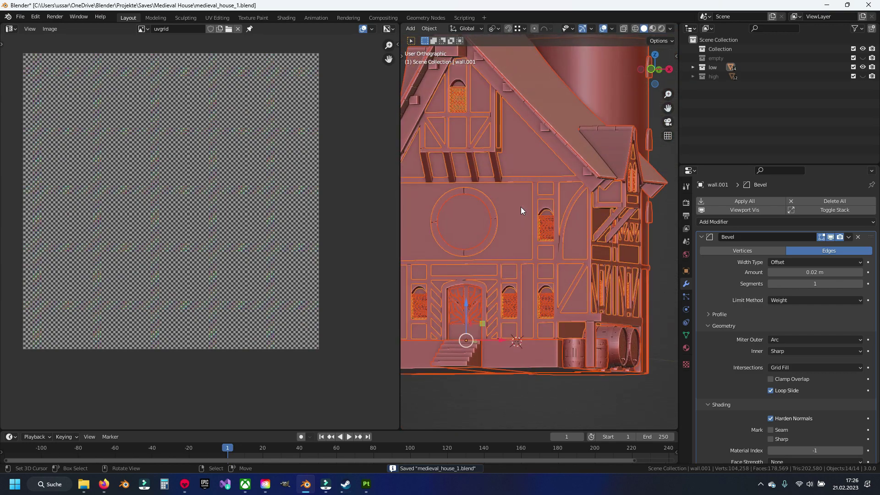
key(ctrl+s)
- Select all house objects with wood.001 as the active object
click(18, 18)
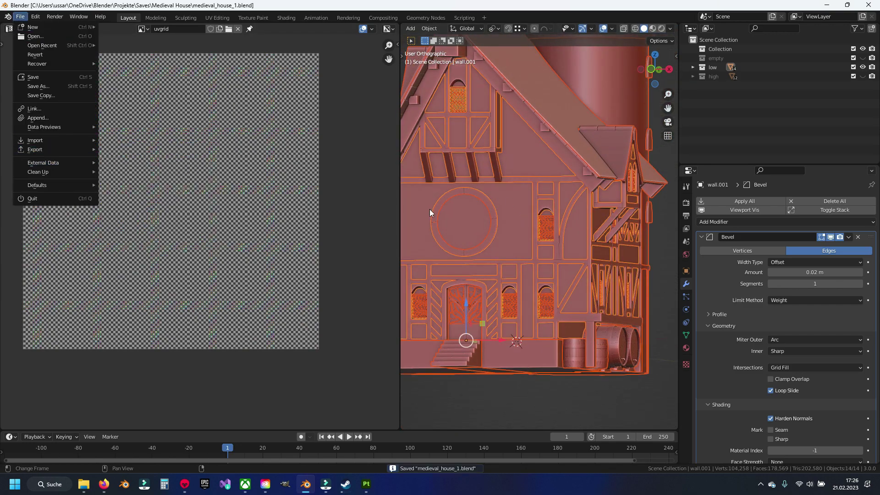
shift+click(458, 225)
shift+click(479, 230)
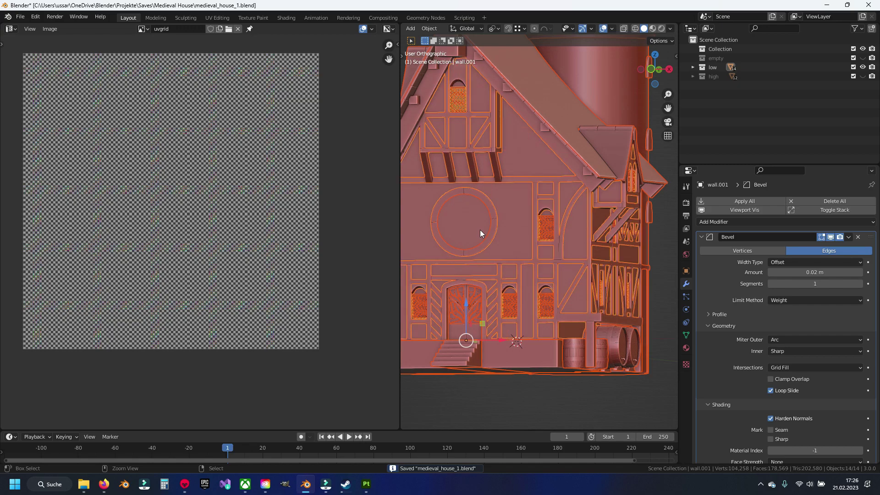
key(alt+a)
key(a)
shift+click(533, 241)
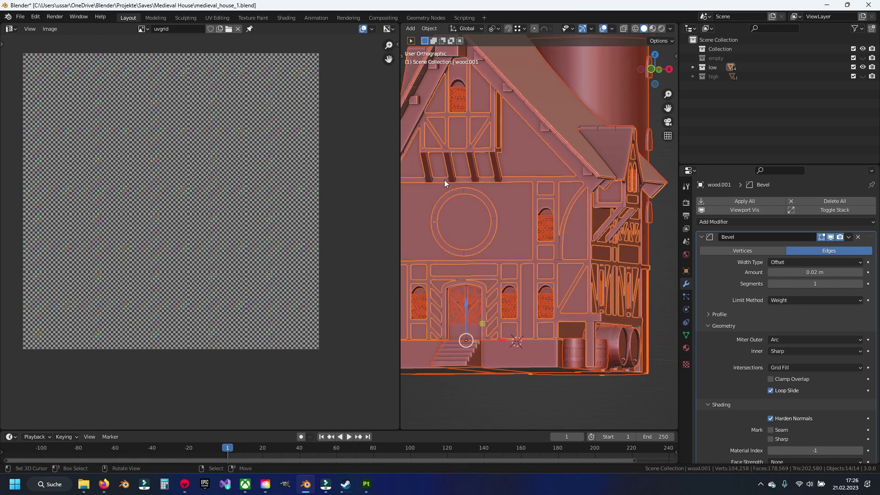
- Export the selected objects as FBX, overwriting medieval_house_1_low.fbx
click(20, 17)
click(142, 224)
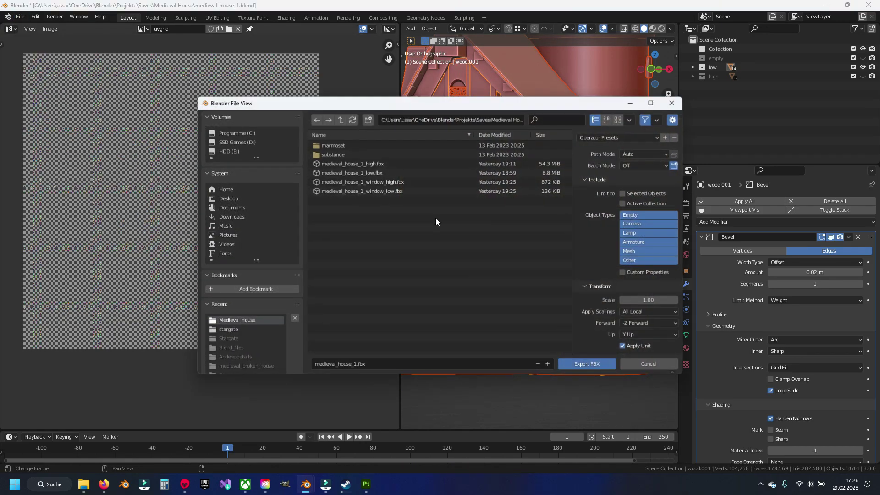
click(386, 173)
click(631, 193)
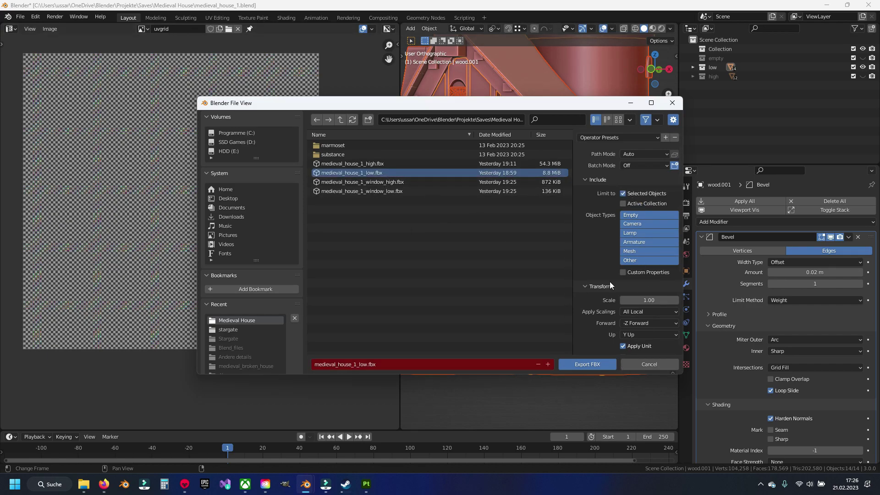
click(578, 364)
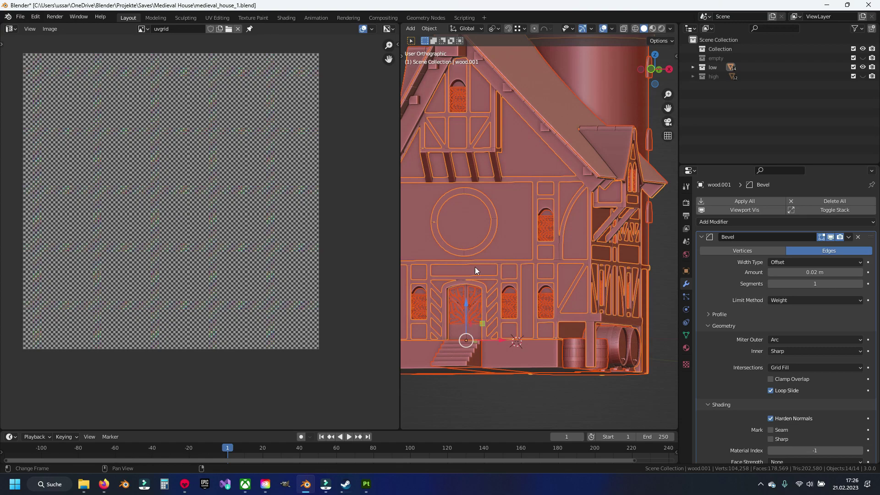
- Expand the bake group's High/Low and reload medieval_house_1_low from its updated file
scroll(486, 275, down, 2)
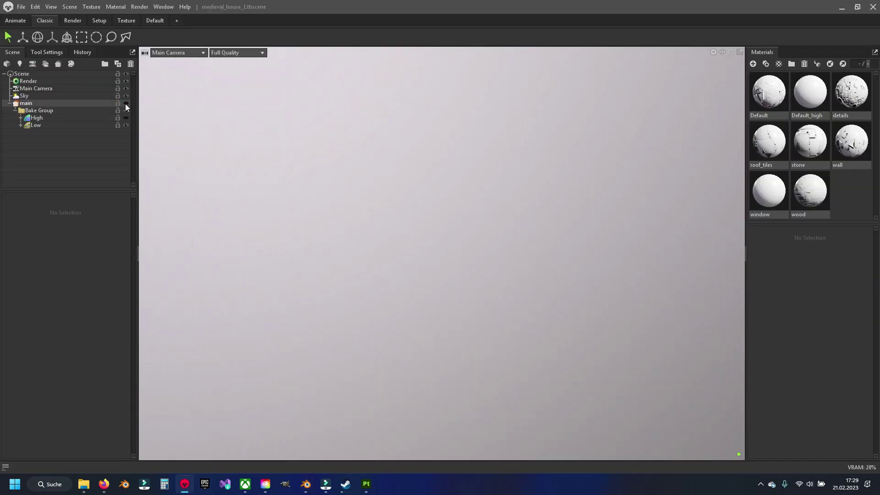
click(126, 103)
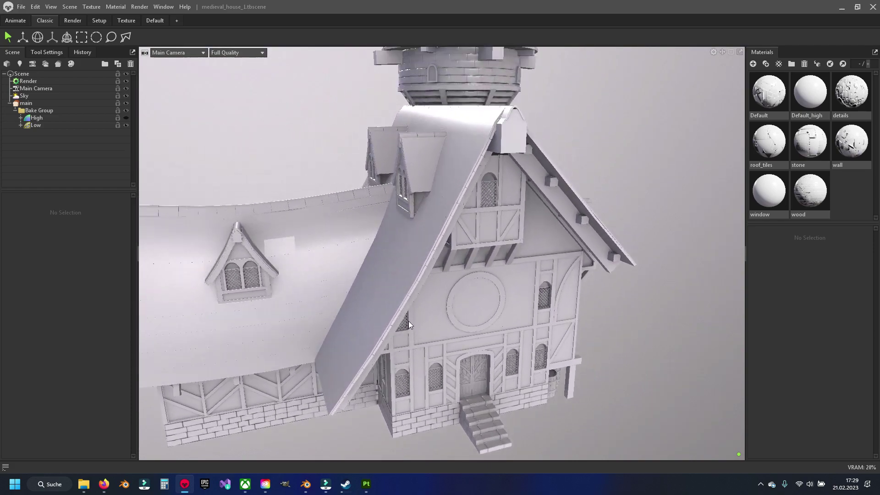
scroll(408, 321, down, 3)
scroll(401, 298, down, 3)
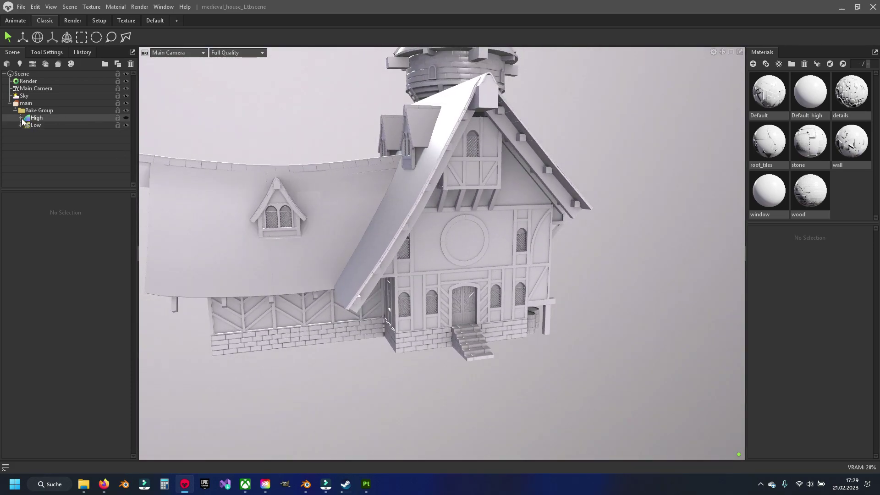
click(21, 118)
click(21, 132)
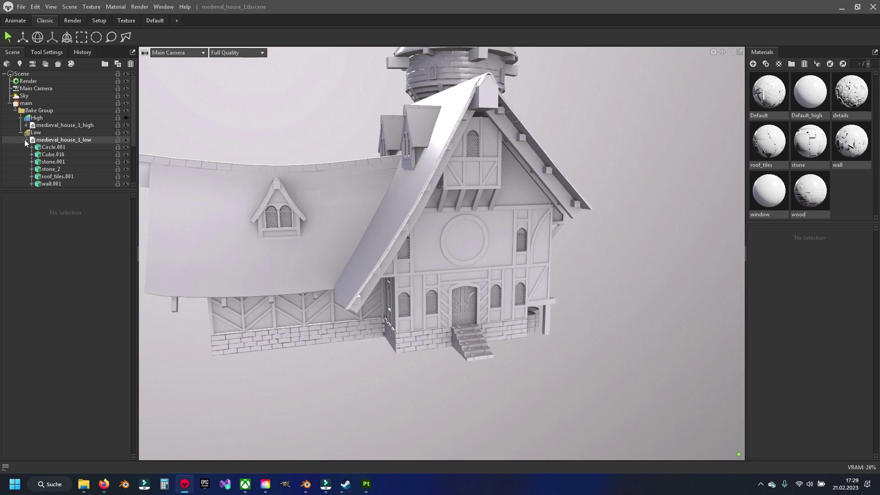
click(27, 140)
click(70, 139)
right_click(70, 139)
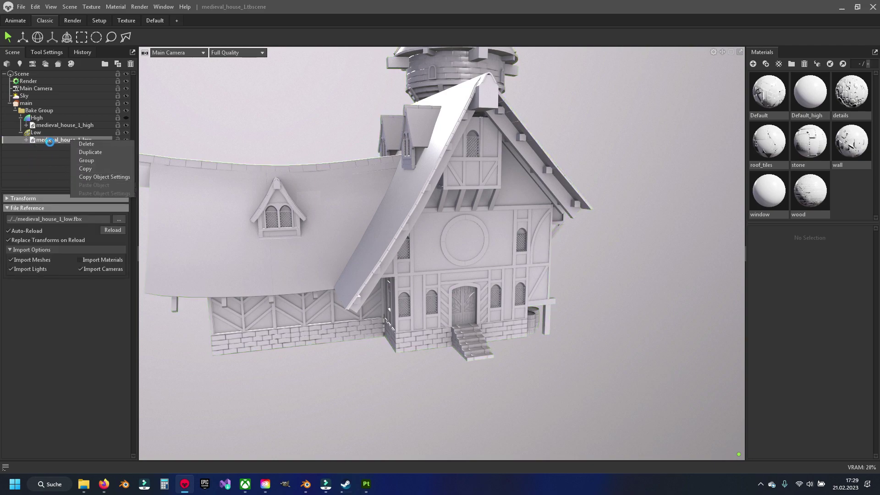
click(50, 142)
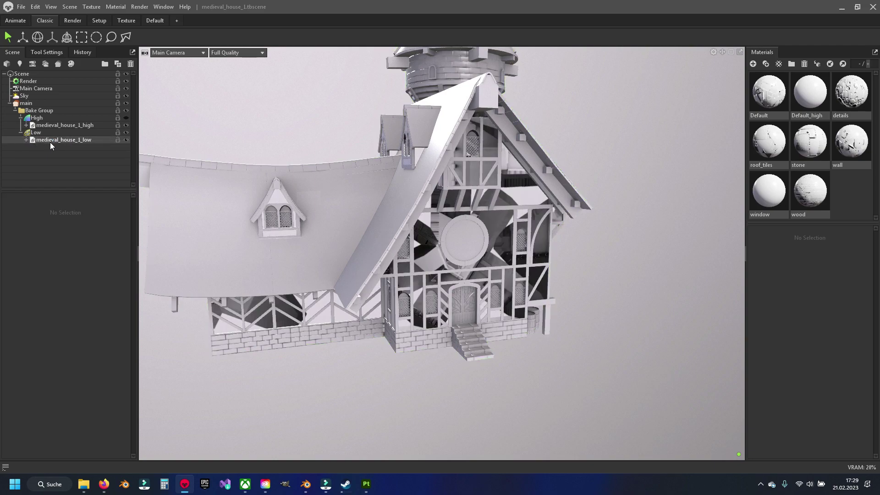
- Turn on the Bake Group preview to show baked maps on the low-poly house
click(19, 111)
scroll(80, 276, down, 3)
scroll(55, 349, down, 2)
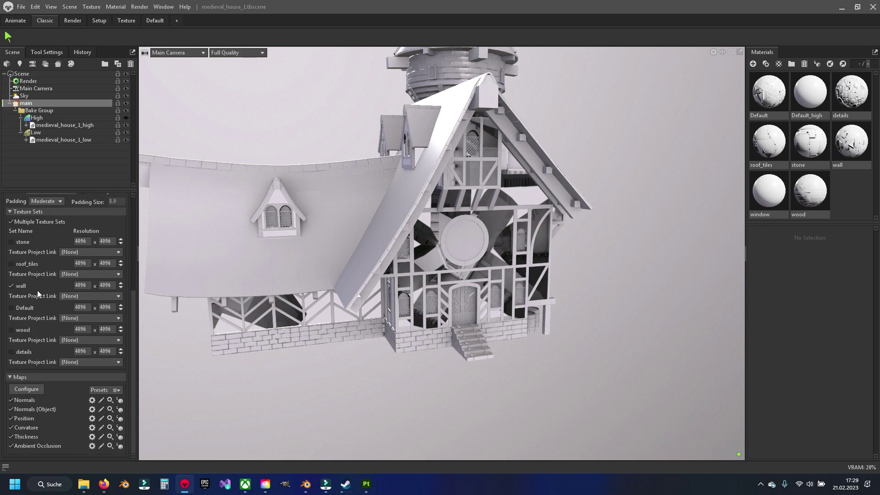
scroll(55, 279, up, 5)
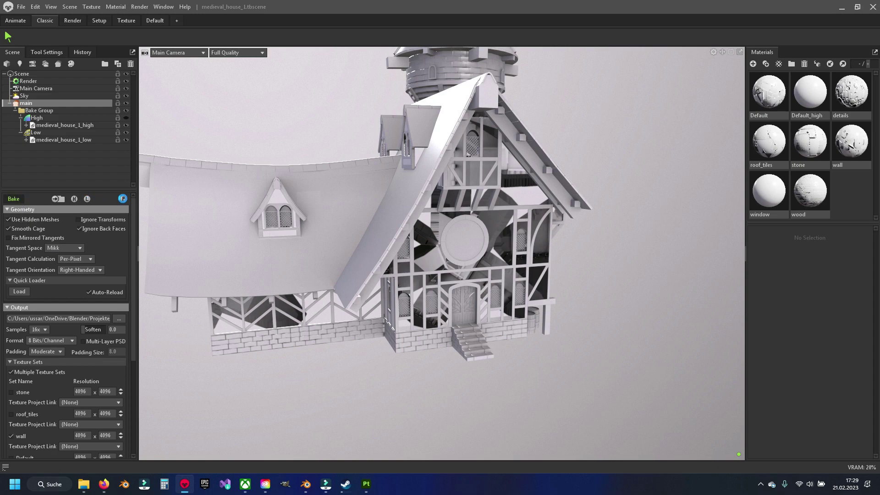
click(123, 198)
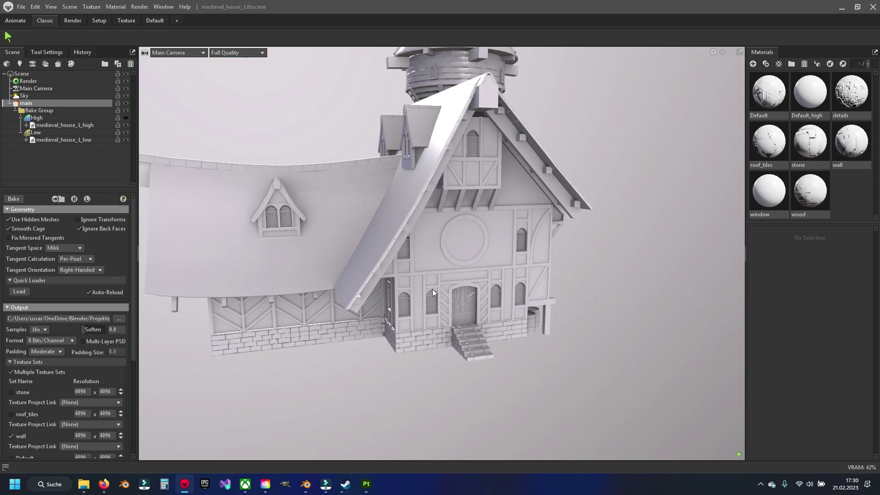
mouse_move(365, 484)
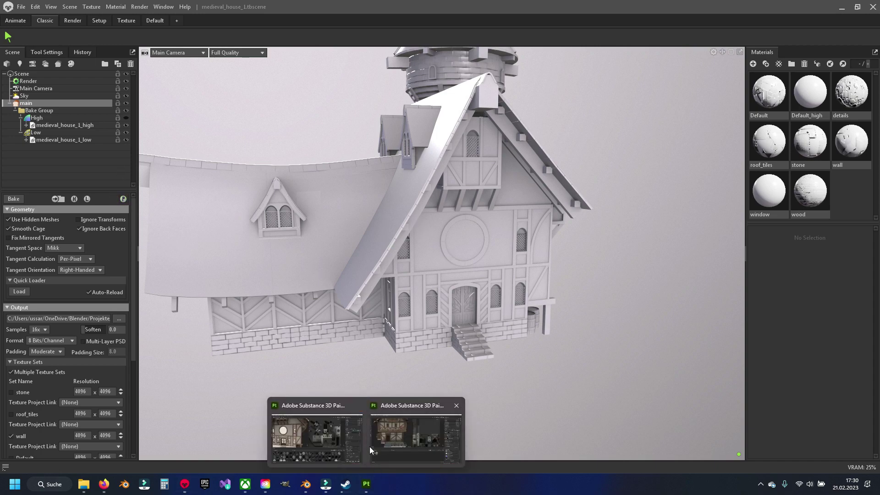
click(415, 426)
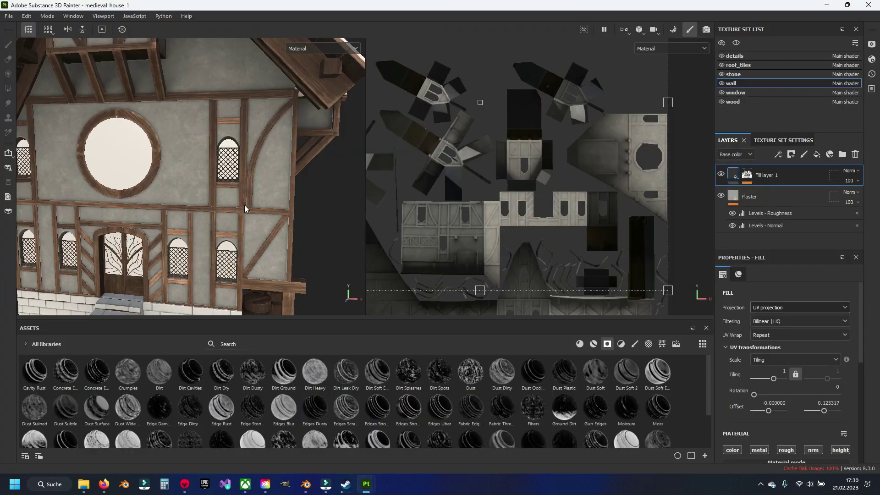
- In Project configuration, swap the mesh for Medieval House/medieval_house_1_low.fbx and apply it
click(9, 16)
click(45, 46)
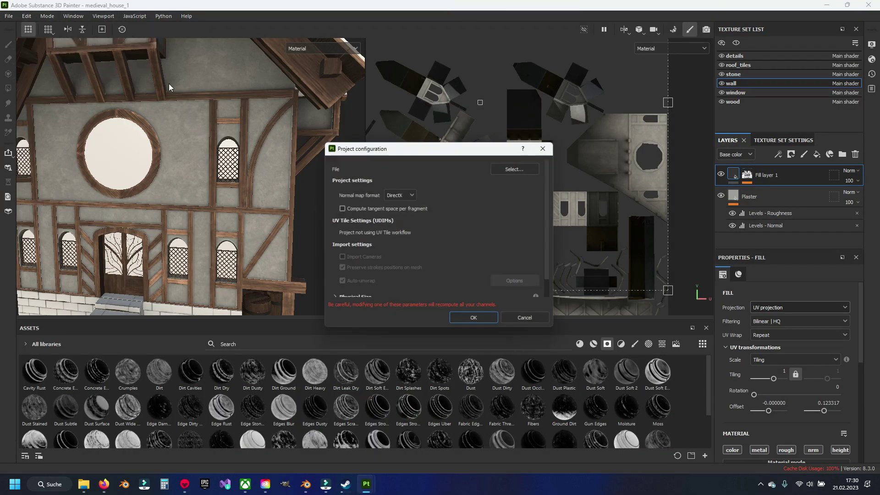
click(527, 170)
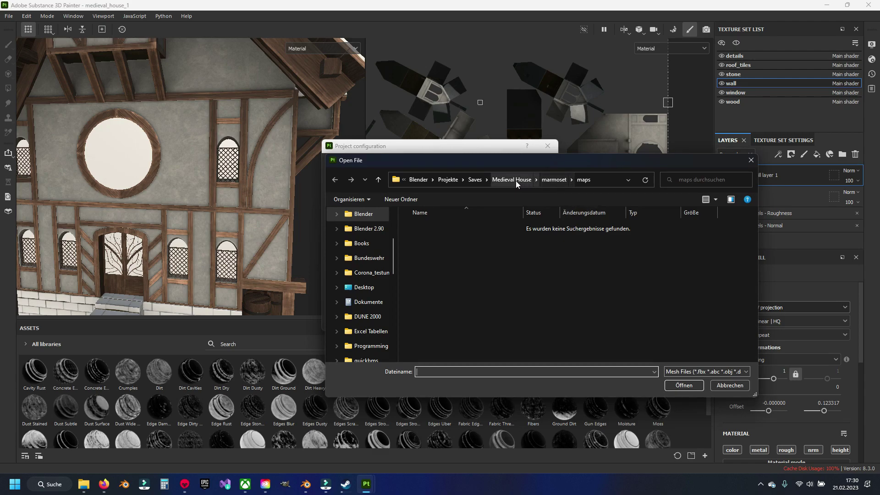
click(516, 179)
click(474, 269)
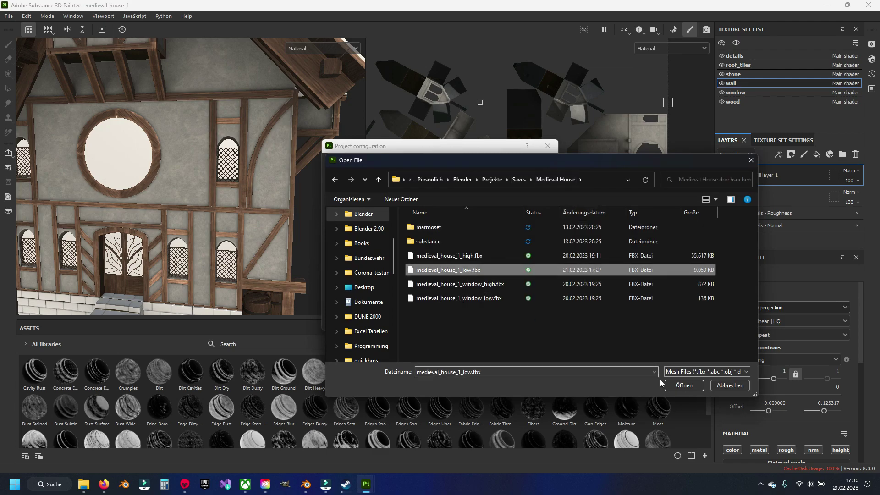
click(682, 386)
click(476, 322)
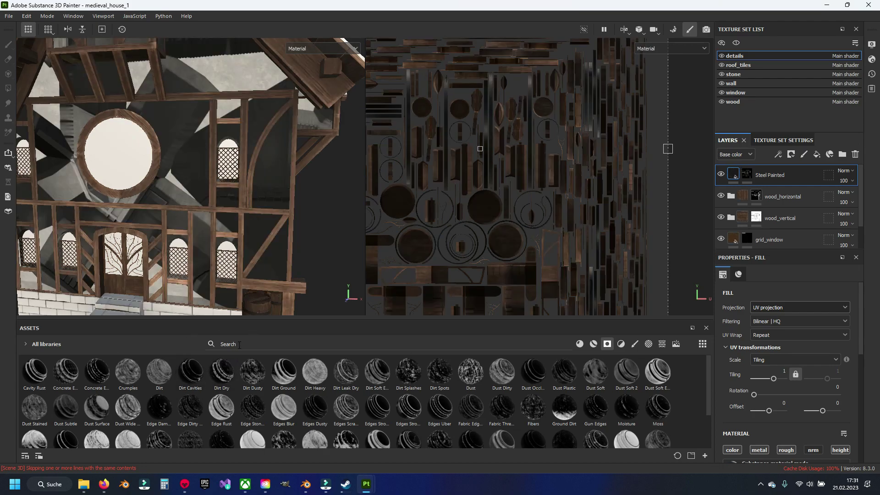
- Search the Assets panel for medieval_house_wall, filtered to textures
click(240, 344)
text(mediev)
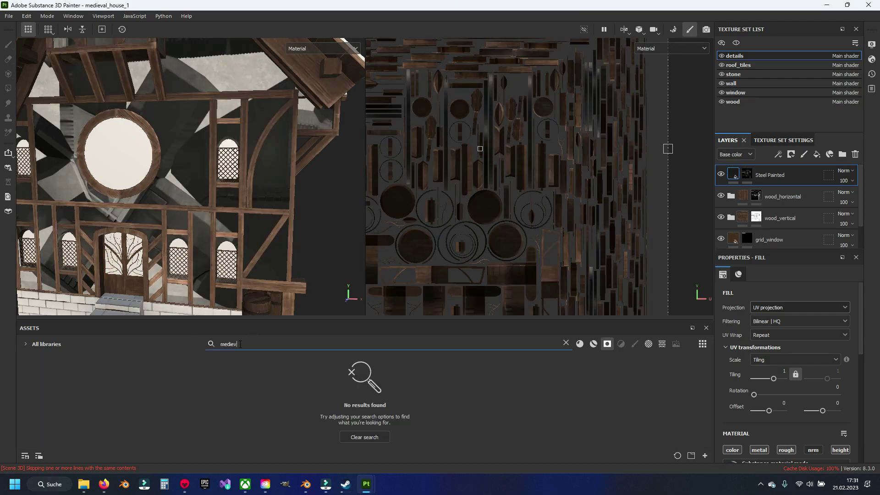
text(e)
click(659, 345)
text(_h)
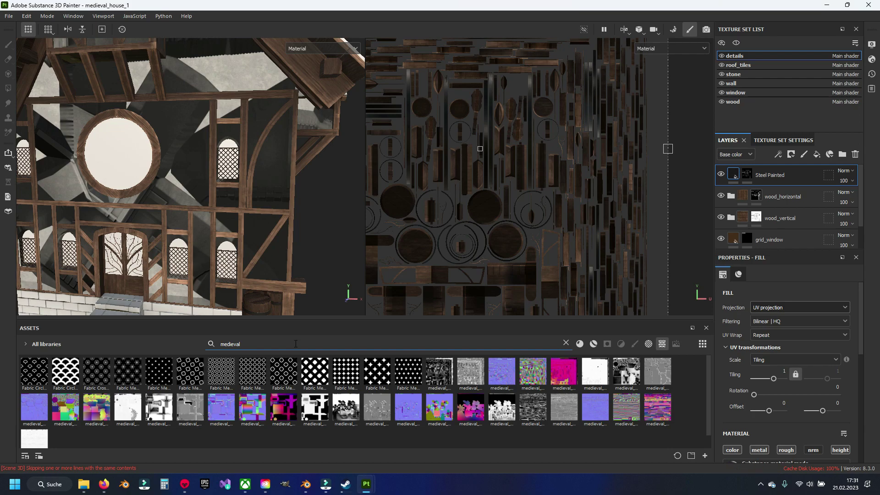
text(ouse_)
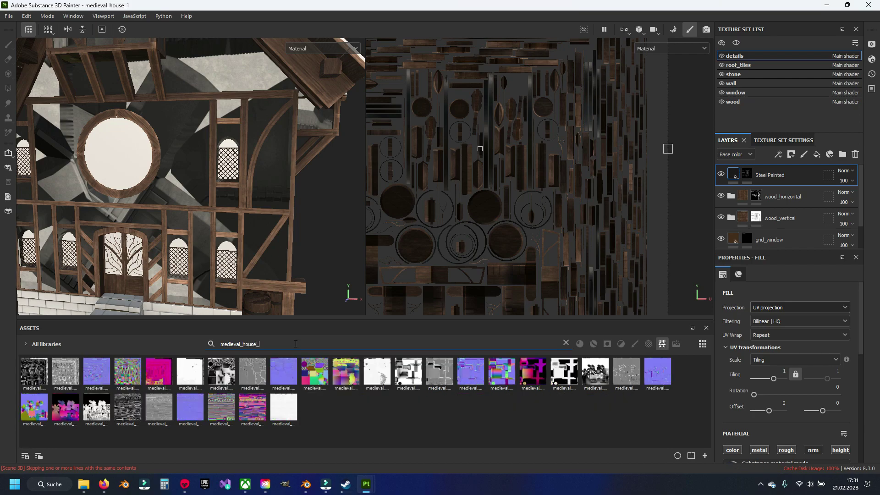
text(wall)
- Reload each of the six medieval_house_wall texture thumbnails
right_click(37, 375)
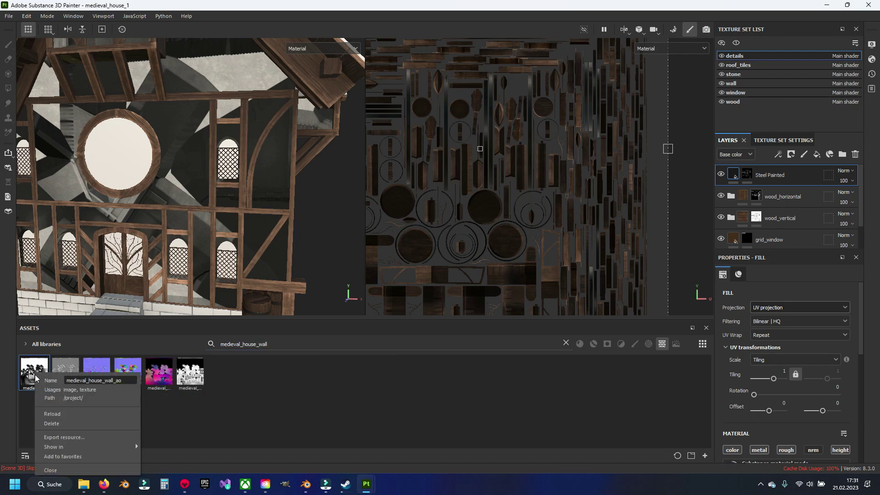
click(66, 414)
right_click(68, 365)
click(92, 410)
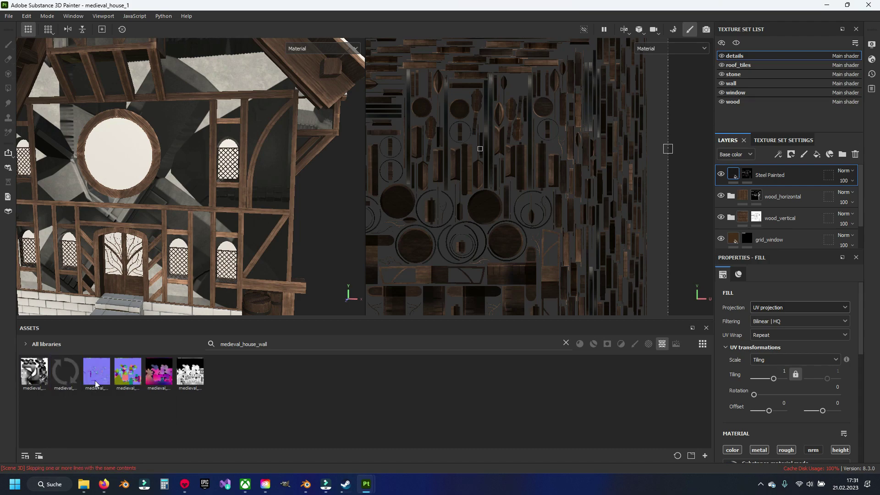
right_click(97, 371)
click(123, 412)
right_click(122, 385)
click(138, 417)
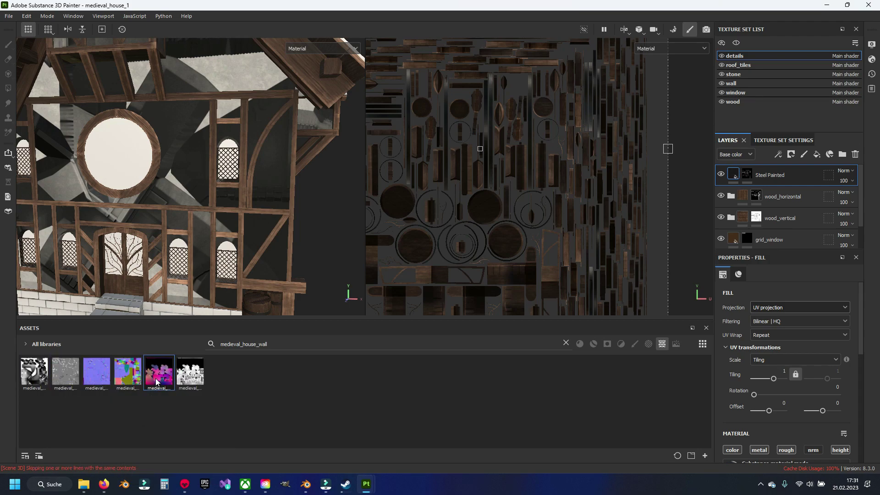
right_click(158, 373)
click(175, 417)
right_click(192, 374)
click(204, 410)
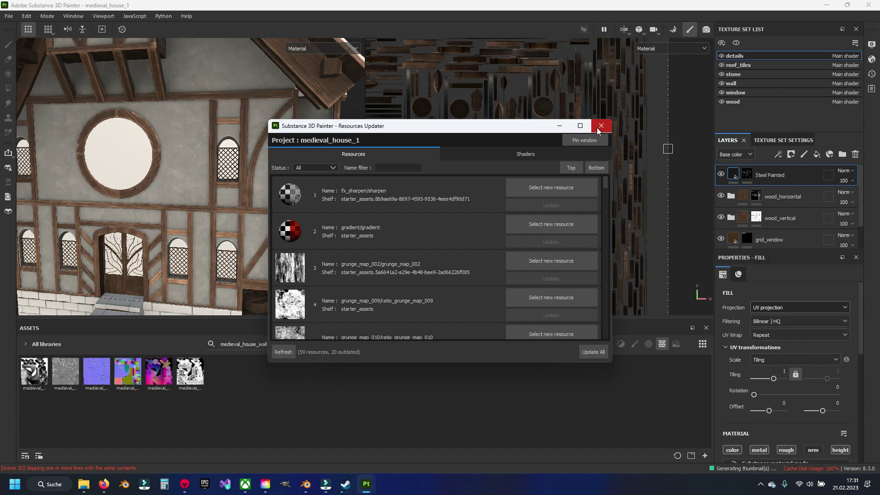
- Close the Resources Updater and switch to the wall texture set, framing the window areas
click(598, 130)
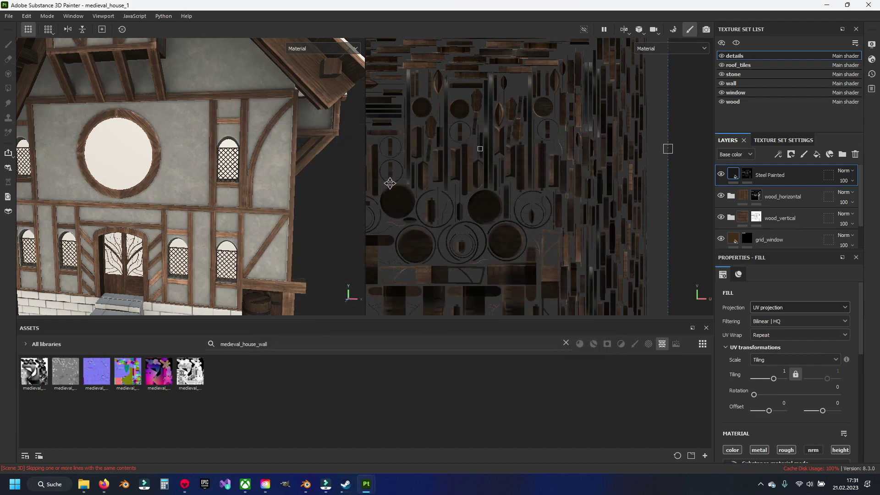
click(734, 83)
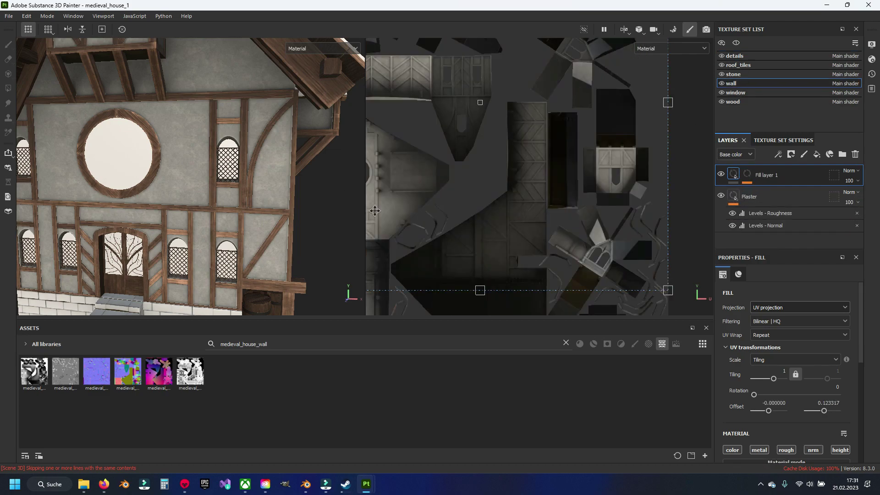
mouse_move(375, 210)
middle_down()
mouse_move(544, 192)
mouse_move(563, 125)
middle_up()
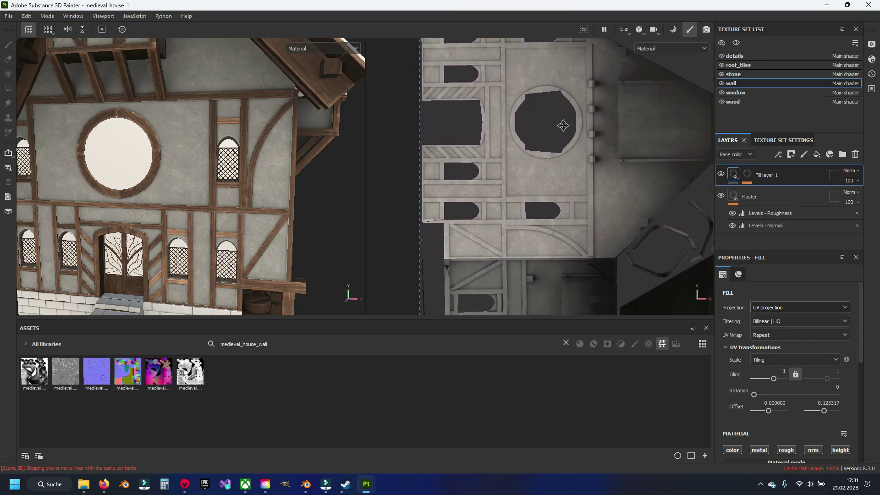
scroll(182, 212, down, 3)
scroll(182, 211, down, 3)
scroll(181, 212, down, 3)
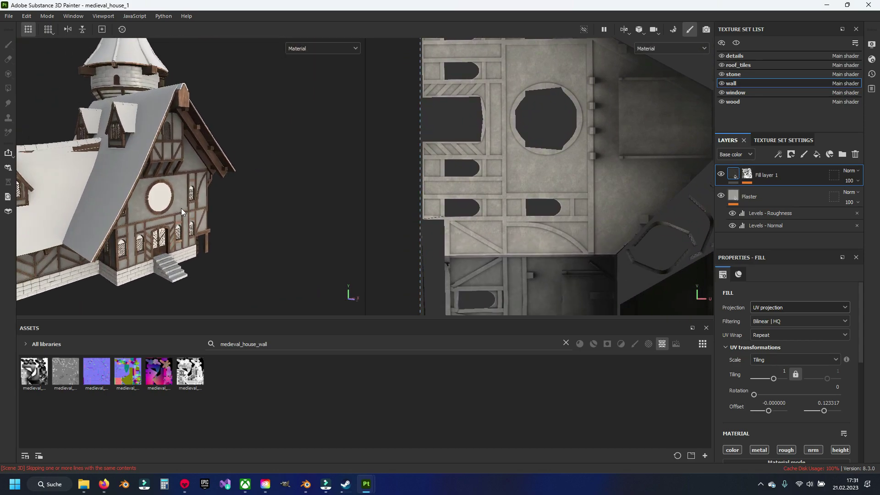
scroll(181, 211, up, 2)
scroll(181, 212, up, 2)
scroll(181, 214, up, 2)
scroll(181, 216, up, 2)
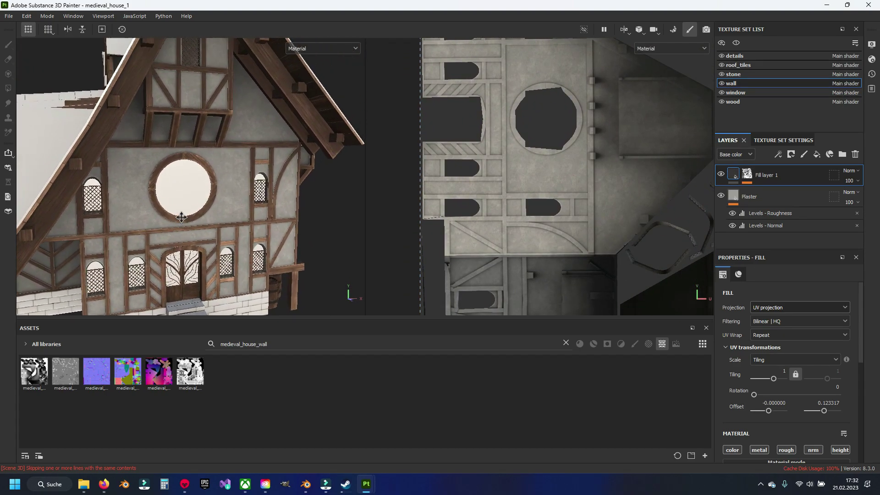
scroll(181, 217, up, 1)
scroll(184, 214, up, 1)
scroll(188, 211, up, 2)
scroll(191, 209, up, 2)
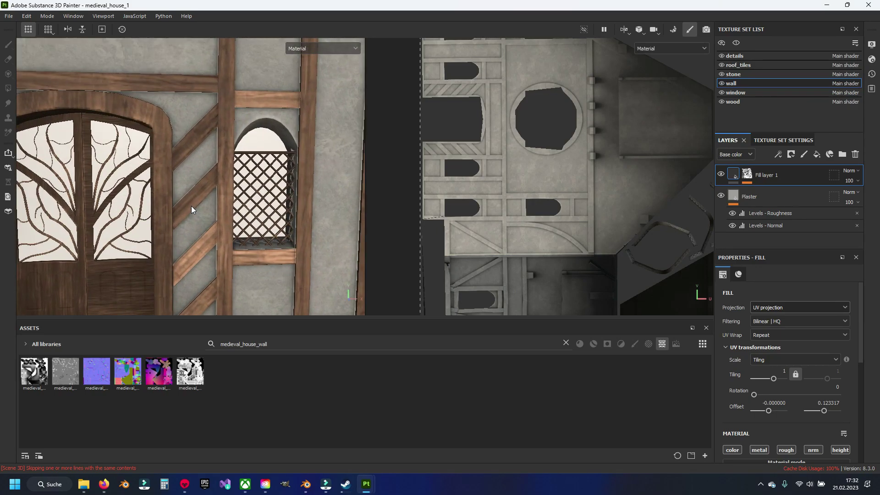
middle_drag(198, 126, 135, 164)
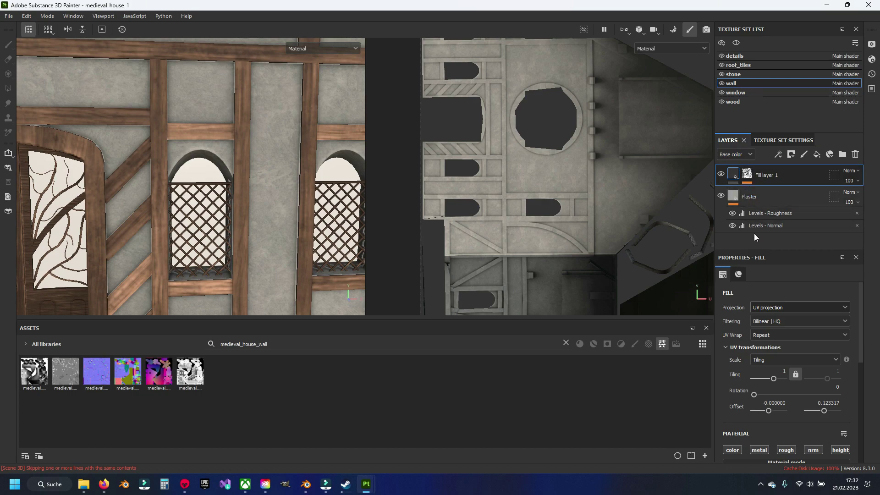
- Enable the height channel on the Plaster fill layer's material
click(749, 197)
scroll(786, 319, down, 2)
scroll(787, 323, down, 2)
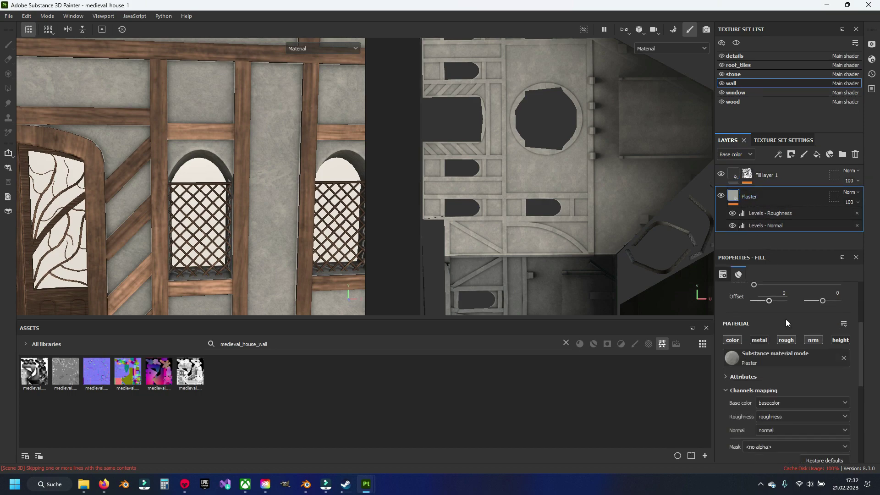
click(840, 341)
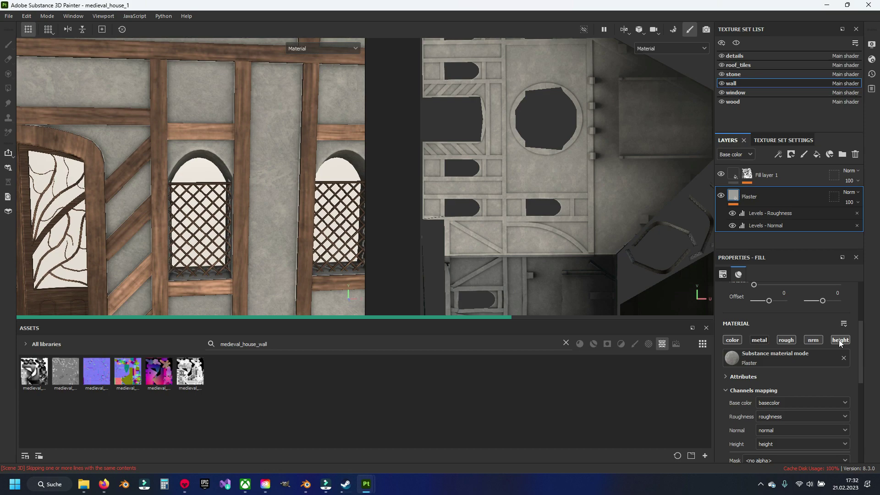
- Add a Levels adjustment to the Plaster layer affecting the Height channel
double_click(754, 197)
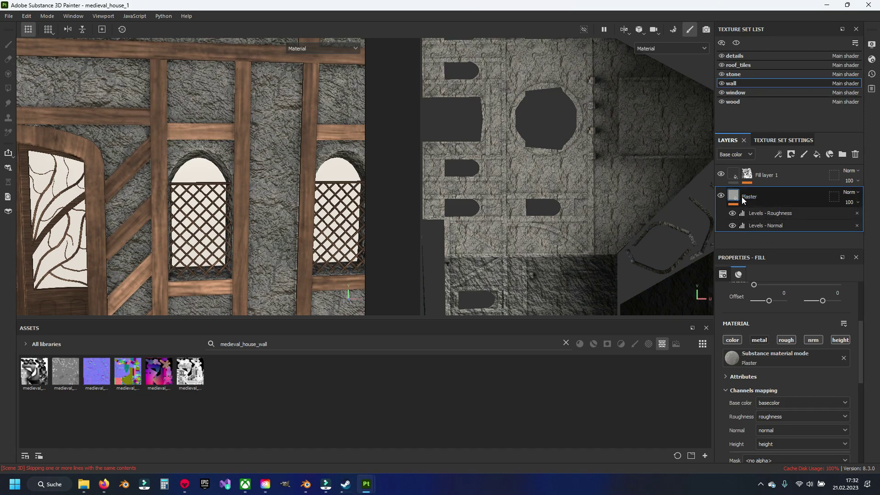
right_click(742, 197)
click(782, 369)
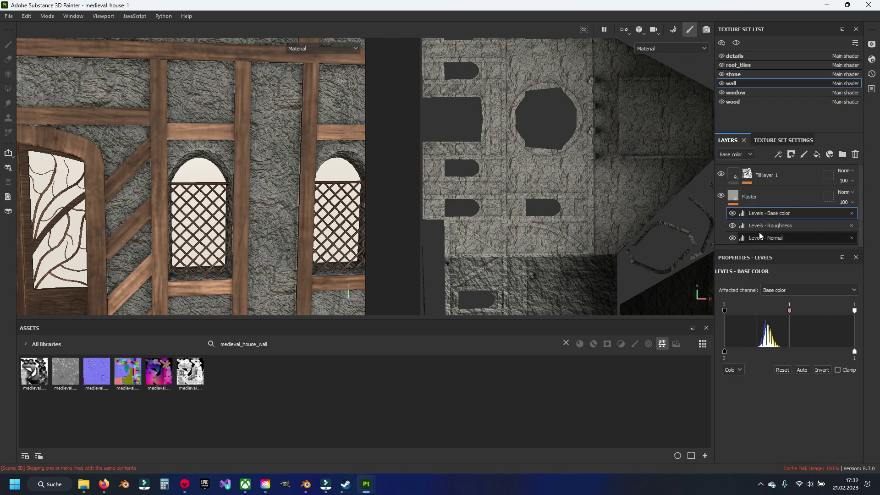
click(755, 213)
click(797, 295)
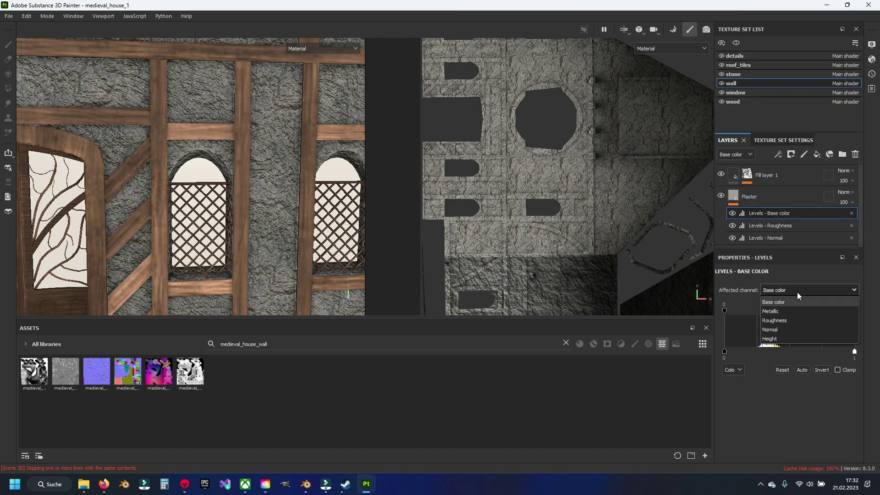
click(779, 339)
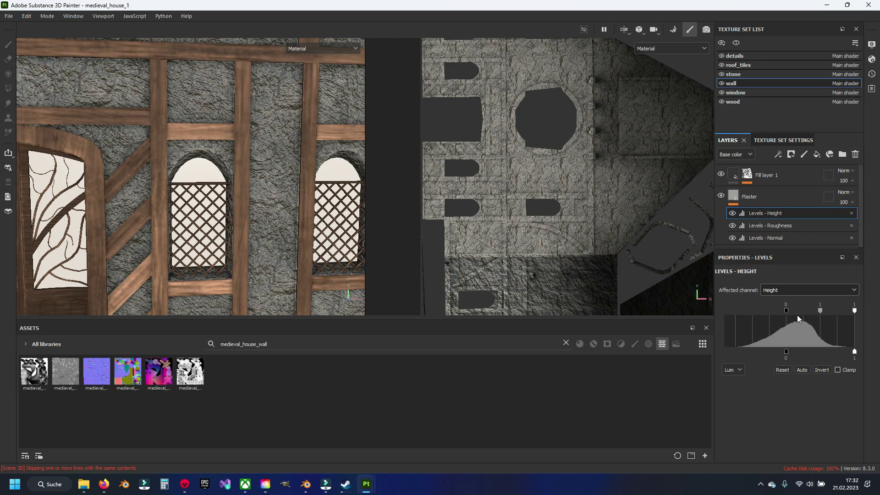
- Set the height Levels black input and output near -0.916 and lower the white input
drag(785, 313, 713, 312)
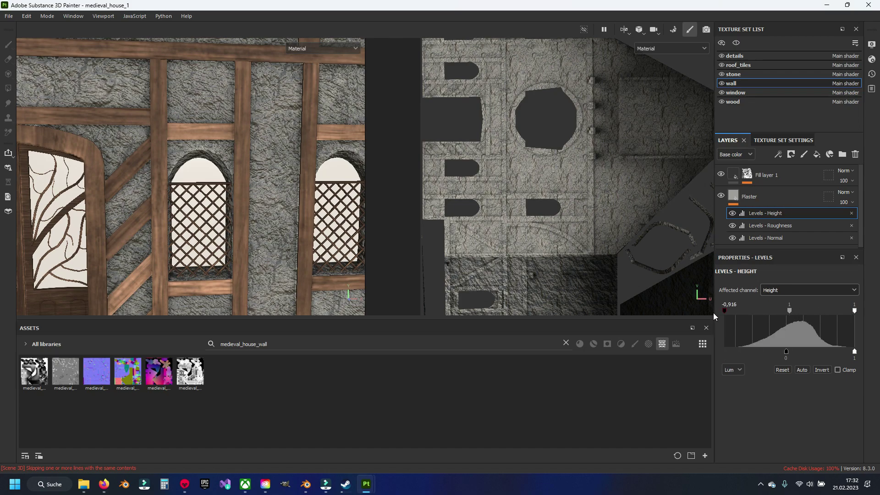
drag(714, 353, 713, 352)
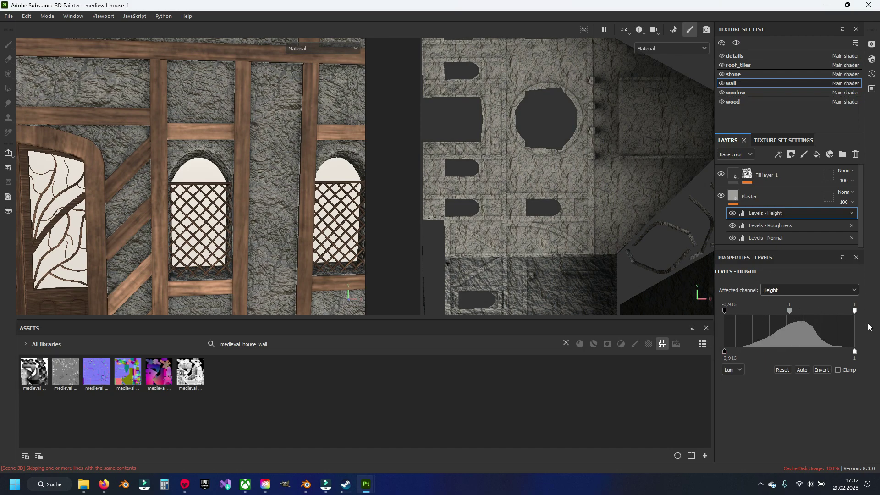
drag(853, 311, 752, 313)
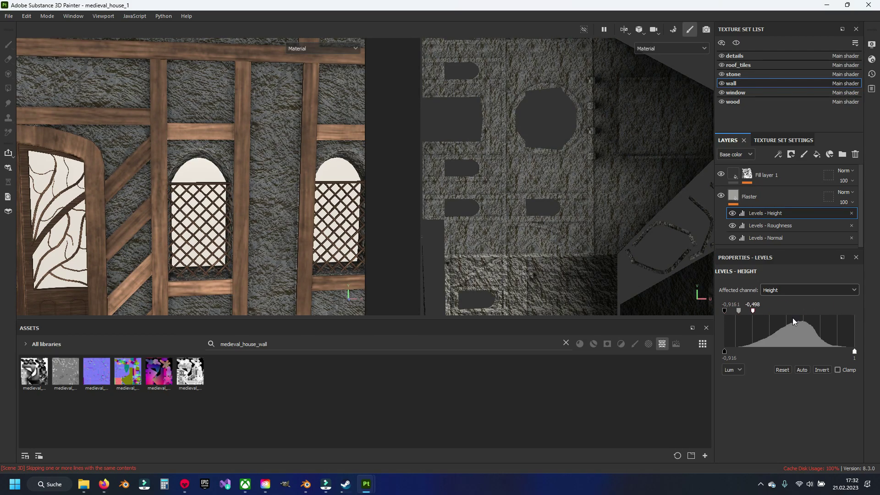
click(782, 369)
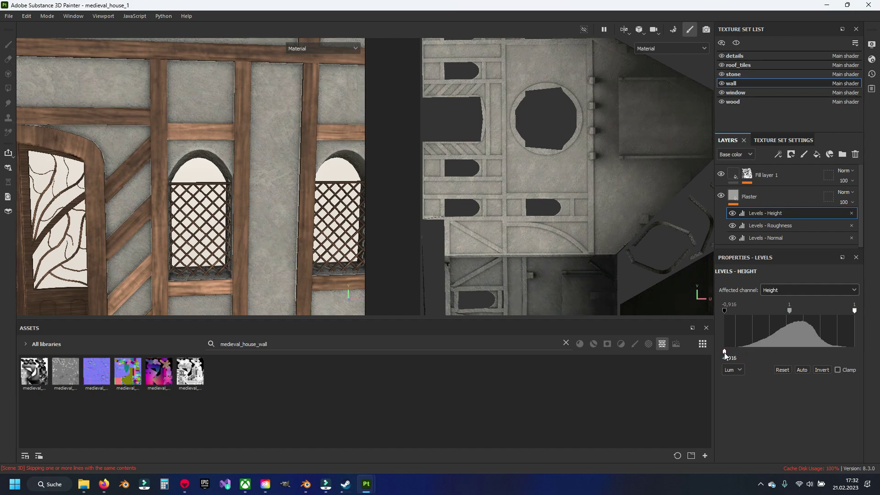
drag(724, 352, 732, 351)
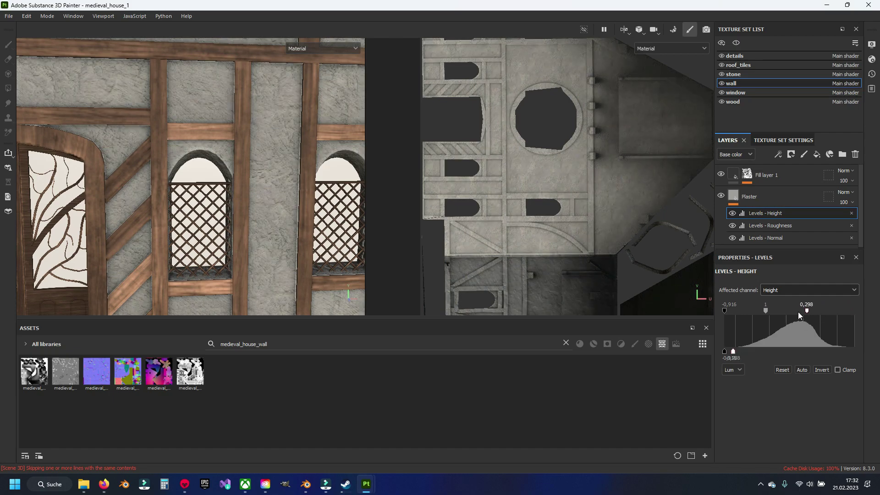
mouse_move(798, 312)
mouse_down()
mouse_move(755, 315)
mouse_move(778, 317)
mouse_up()
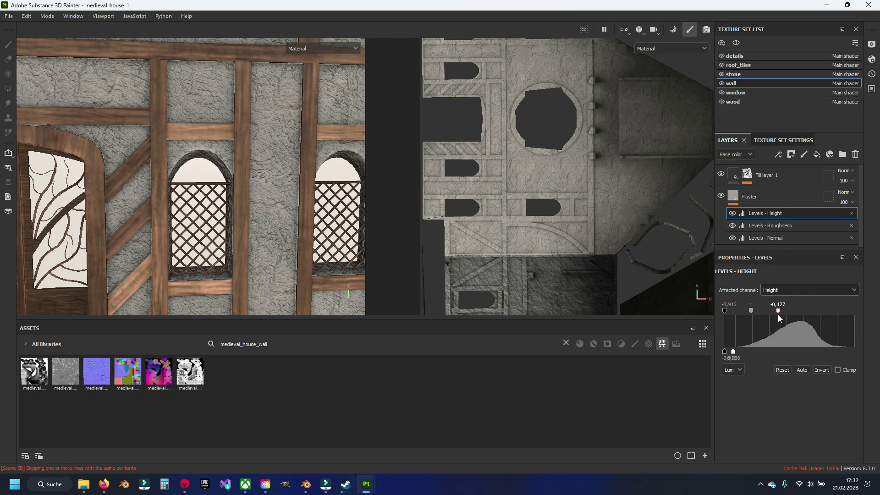
- Fine-tune the height Levels output and white input to about -0.322 to soften the relief
scroll(250, 157, down, 5)
scroll(252, 170, down, 2)
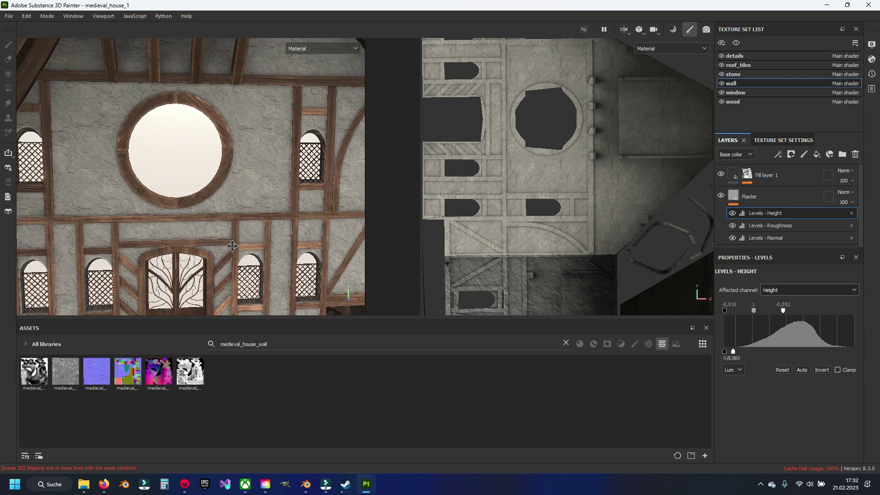
scroll(254, 184, up, 3)
scroll(259, 200, up, 4)
scroll(259, 201, up, 2)
scroll(241, 186, up, 2)
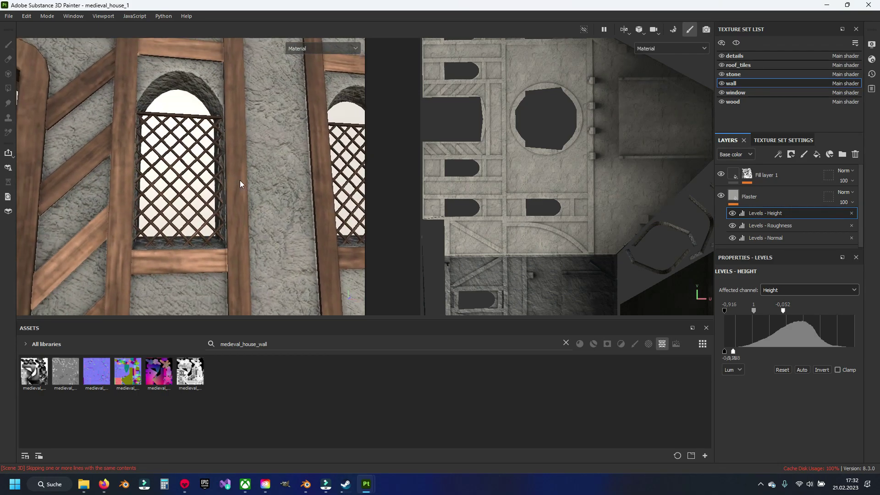
scroll(270, 206, up, 1)
drag(733, 352, 730, 353)
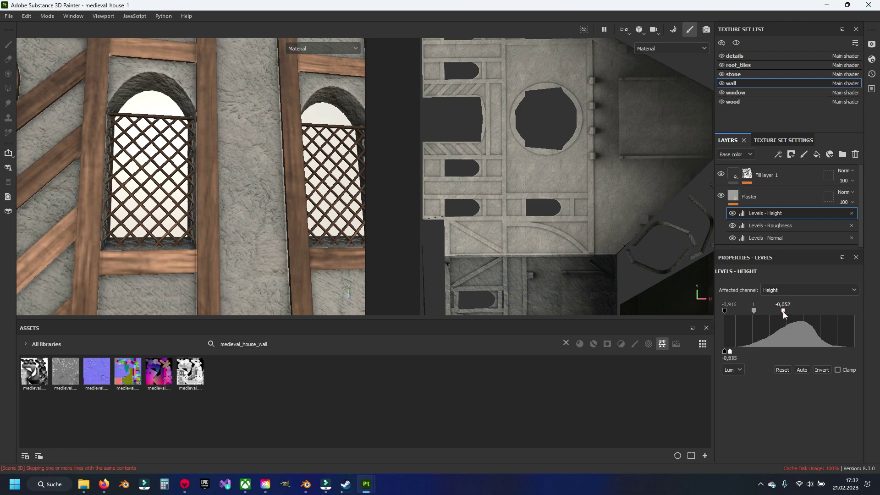
mouse_move(772, 312)
mouse_down()
mouse_move(748, 315)
mouse_move(766, 315)
mouse_up()
scroll(176, 234, down, 5)
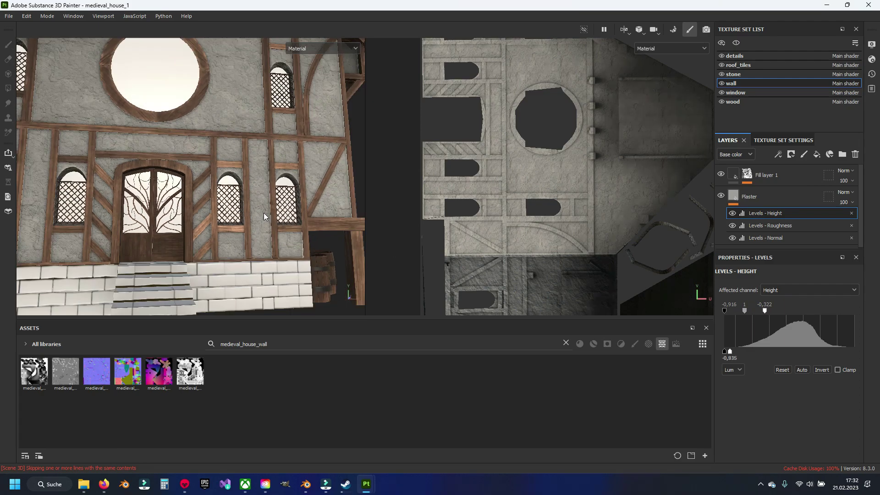
mouse_move(137, 206)
alt+mouse_down()
mouse_move(176, 235)
mouse_move(290, 176)
alt+mouse_up()
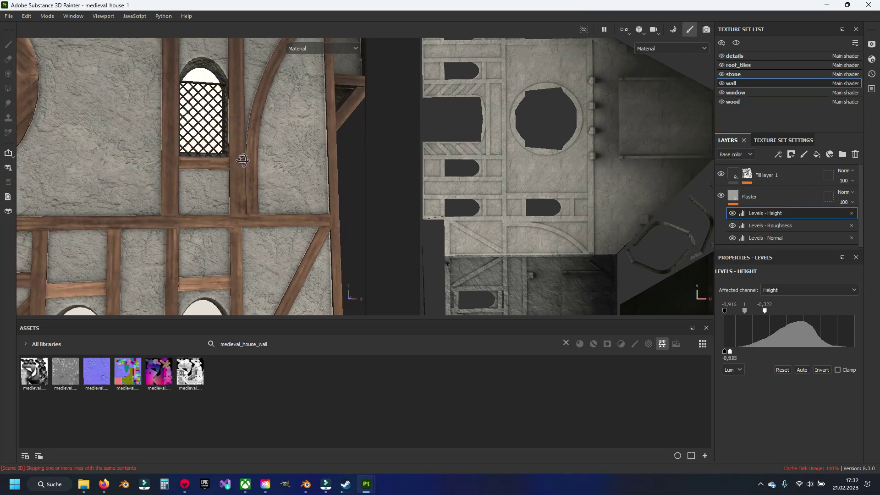
scroll(204, 204, down, 3)
- Orbit and pan around the gabled front to inspect the softened plaster relief
mouse_move(204, 204)
alt+middle_down()
mouse_move(282, 178)
mouse_move(207, 204)
alt+middle_up()
alt+drag(208, 204, 239, 152)
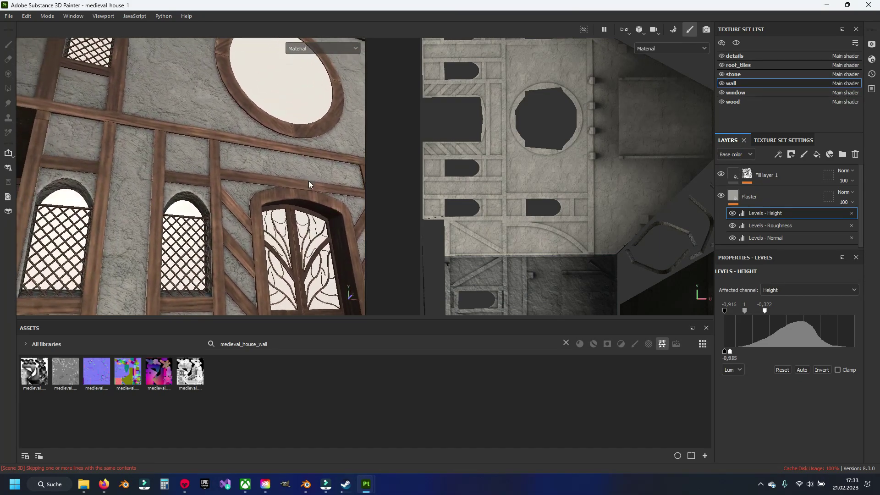
scroll(239, 153, down, 5)
alt+middle_drag(239, 153, 212, 204)
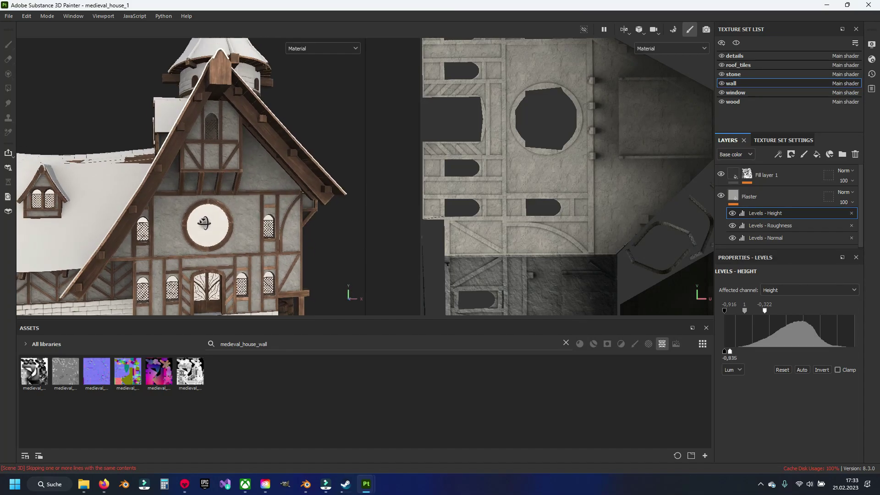
mouse_move(213, 204)
alt+mouse_down()
mouse_move(216, 210)
mouse_move(222, 196)
mouse_move(268, 181)
mouse_move(234, 220)
alt+mouse_up()
scroll(250, 199, up, 5)
scroll(237, 230, up, 3)
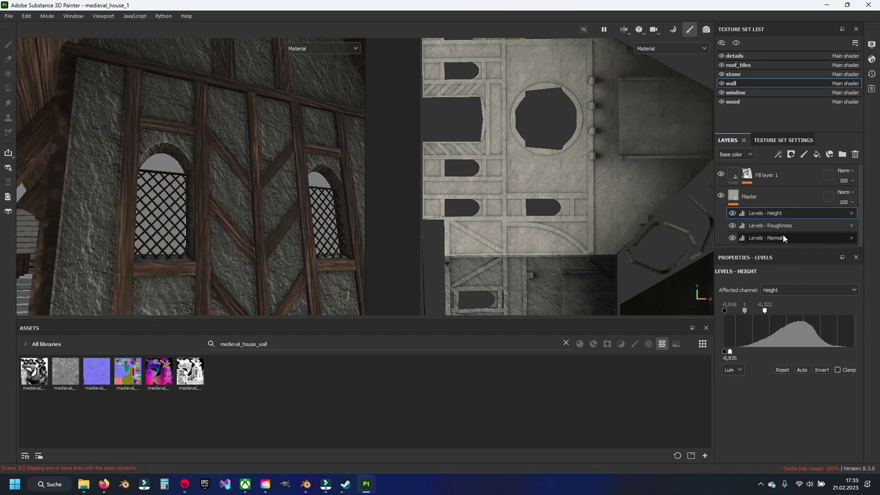
- Delete the Plaster layer's Roughness Levels adjustment, keeping the Height Levels
click(786, 225)
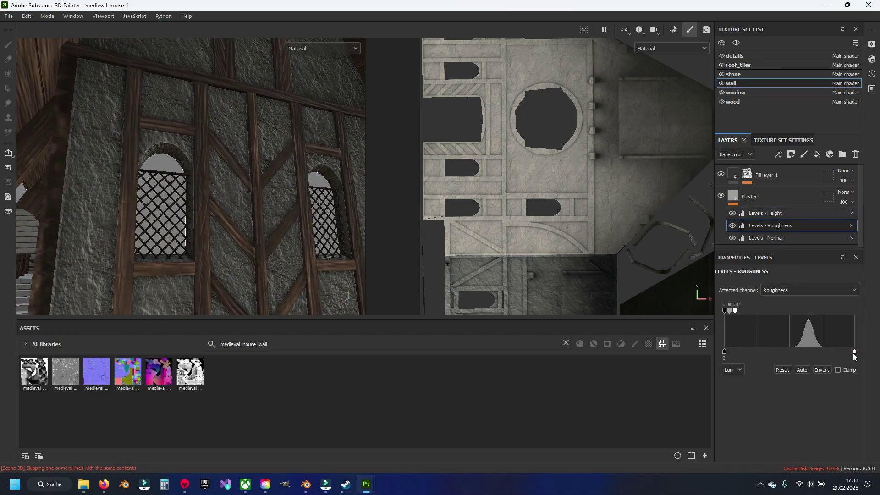
mouse_move(853, 352)
mouse_down()
mouse_move(780, 348)
mouse_move(855, 350)
mouse_up()
click(745, 201)
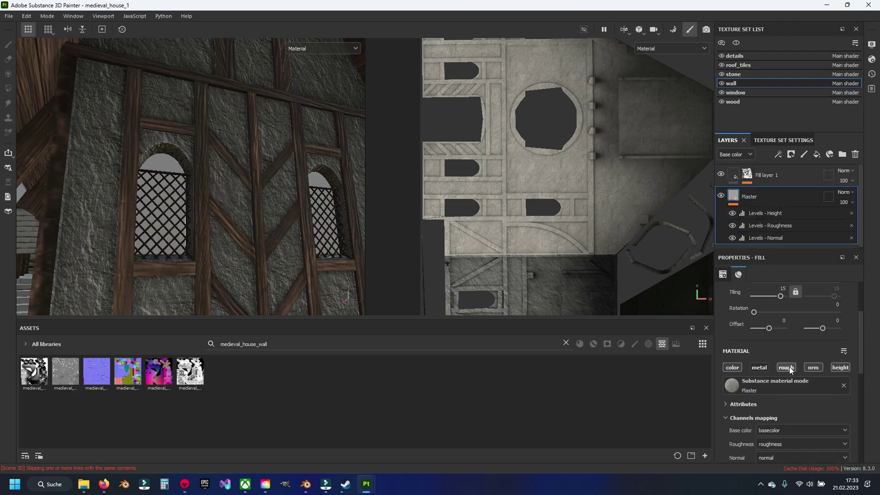
click(779, 227)
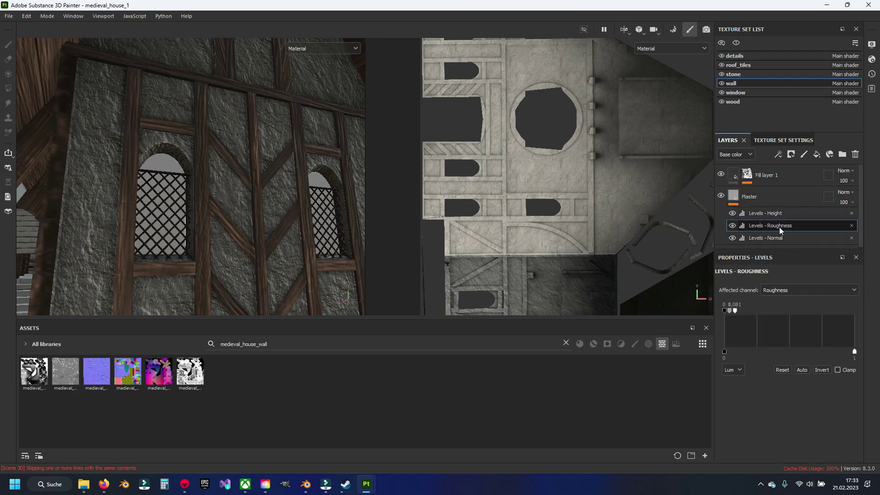
click(851, 213)
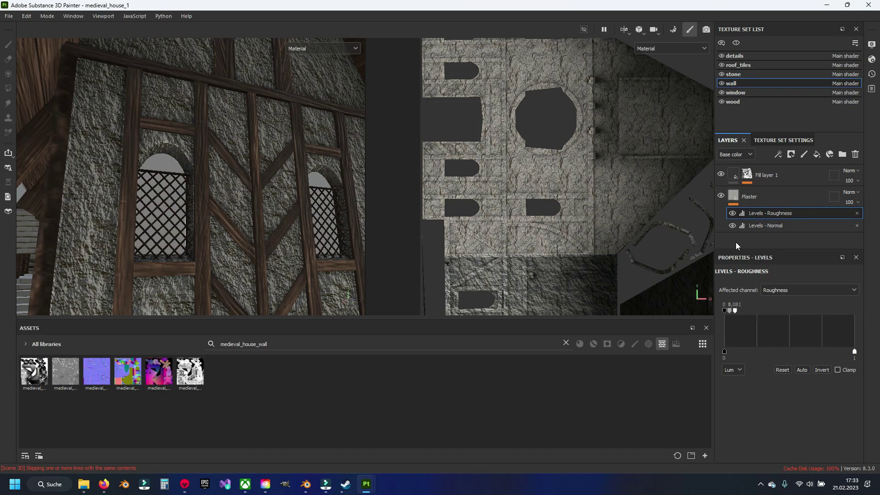
key(ctrl+z)
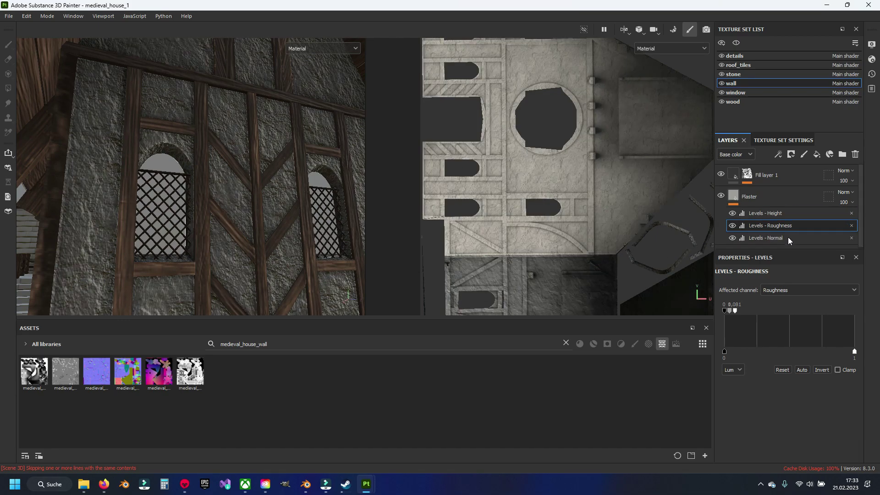
click(851, 227)
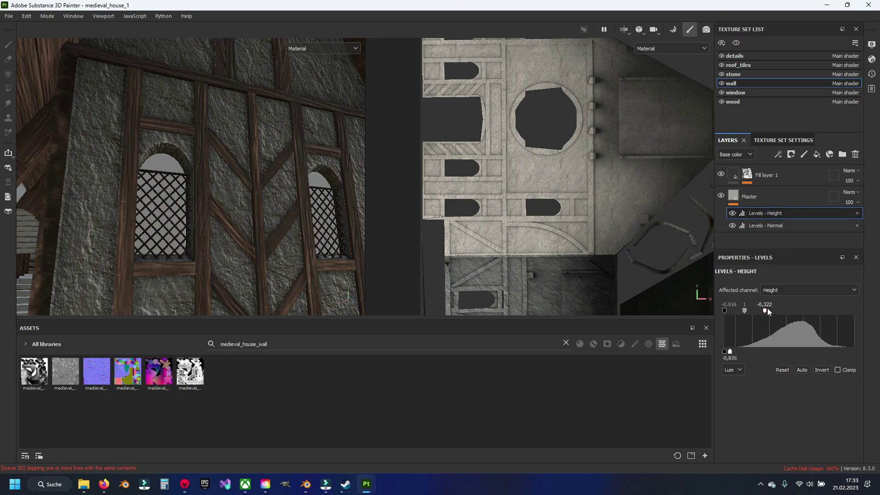
- Nudge the Height Levels white input and black output back to about -0.916
drag(755, 312, 767, 316)
mouse_move(730, 355)
mouse_down()
mouse_move(763, 348)
mouse_move(728, 357)
mouse_up()
scroll(230, 183, down, 5)
mouse_move(230, 183)
alt+mouse_down()
mouse_move(146, 225)
mouse_move(388, 242)
alt+mouse_up()
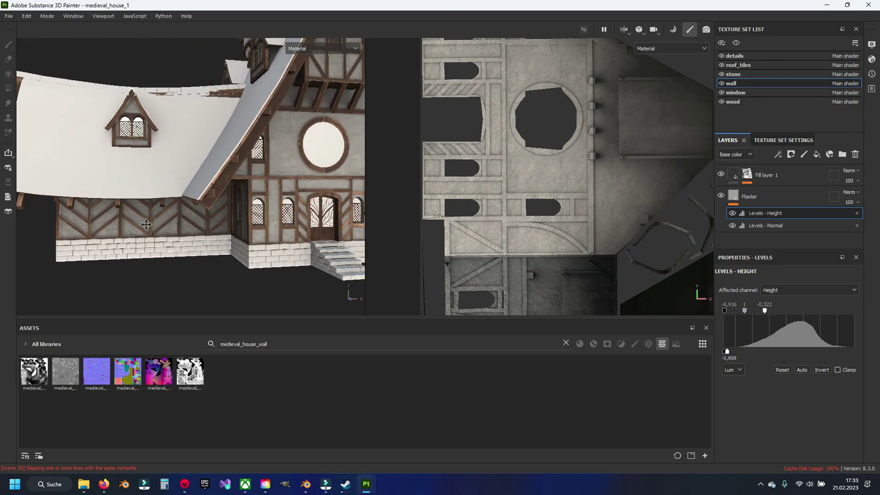
scroll(146, 225, up, 5)
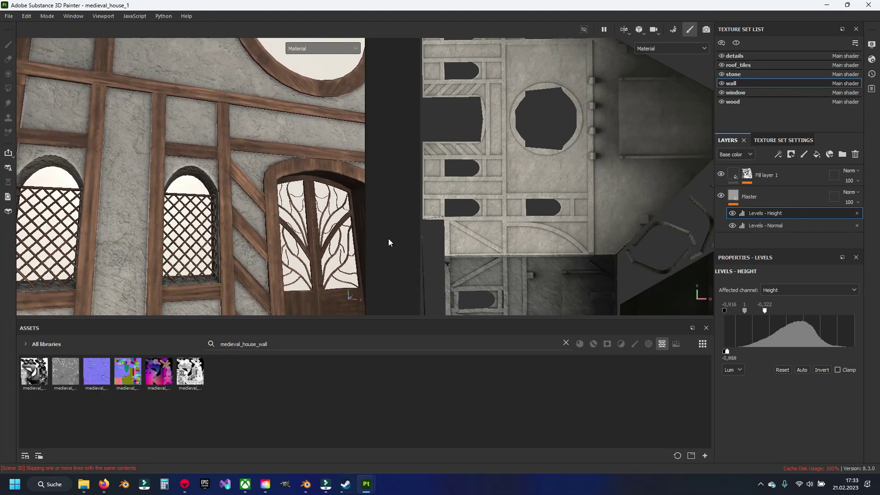
drag(726, 351, 731, 351)
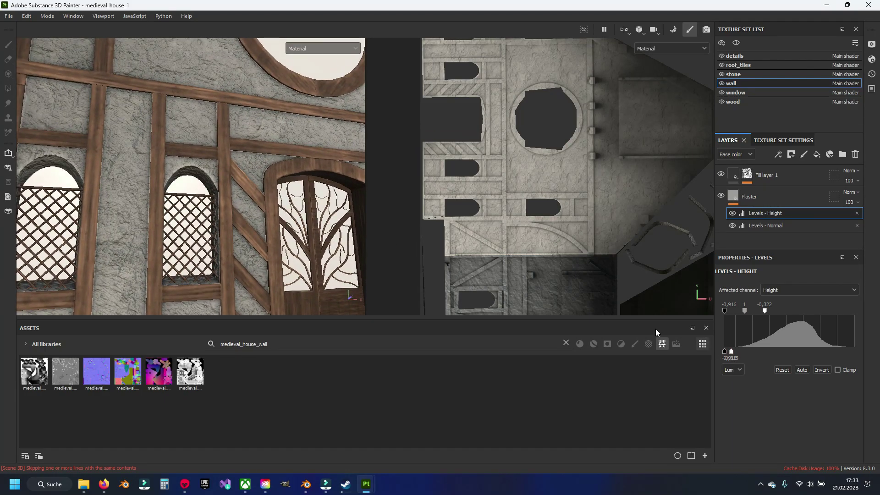
alt+drag(197, 224, 237, 209)
scroll(237, 210, up, 3)
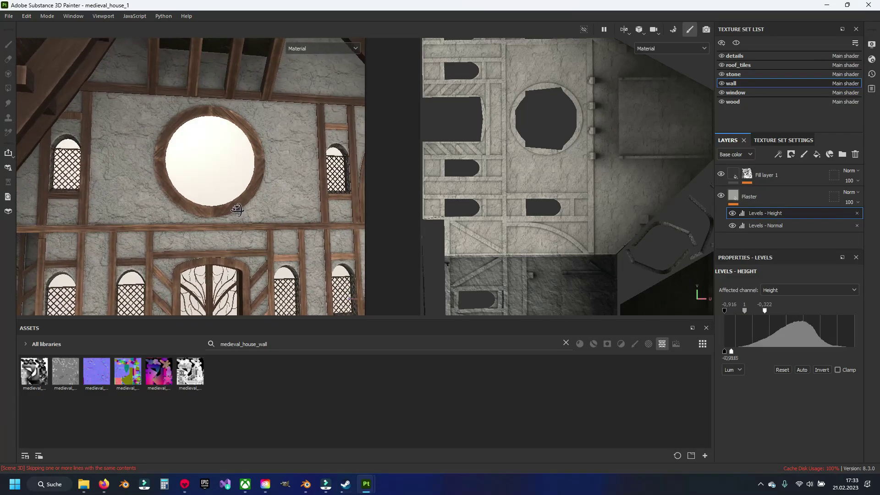
alt+drag(232, 151, 210, 228)
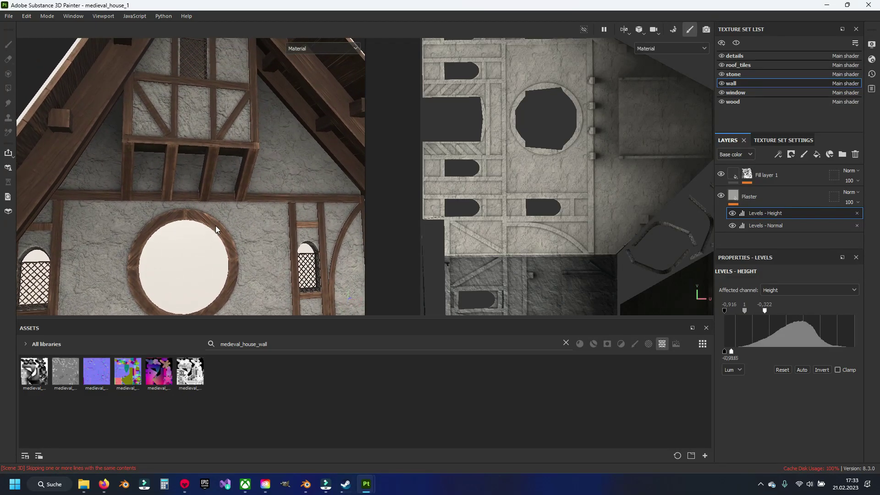
- Clear the asset search filter and save the project
click(566, 344)
scroll(183, 171, down, 3)
key(ctrl+s)
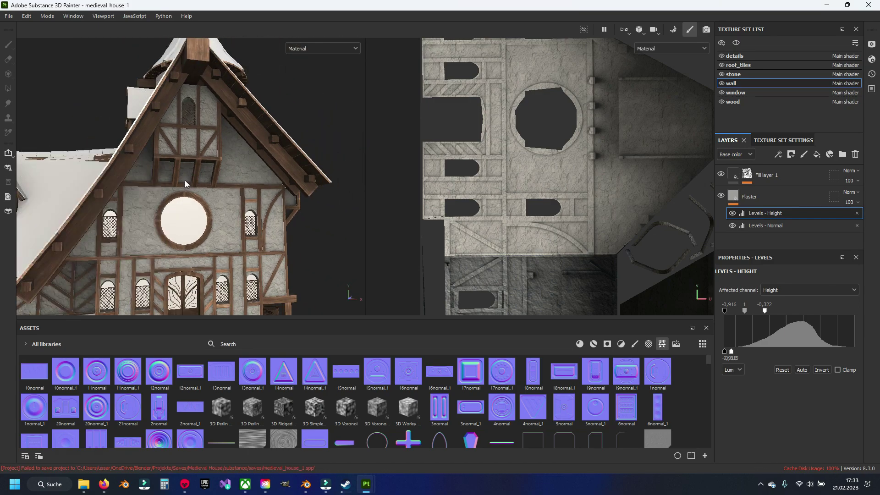
alt+drag(174, 172, 750, 94)
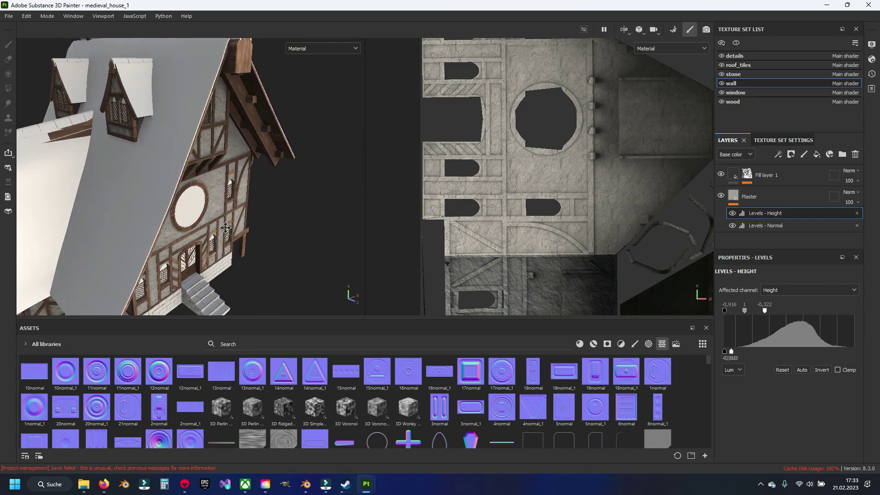
alt+drag(286, 192, 481, 172)
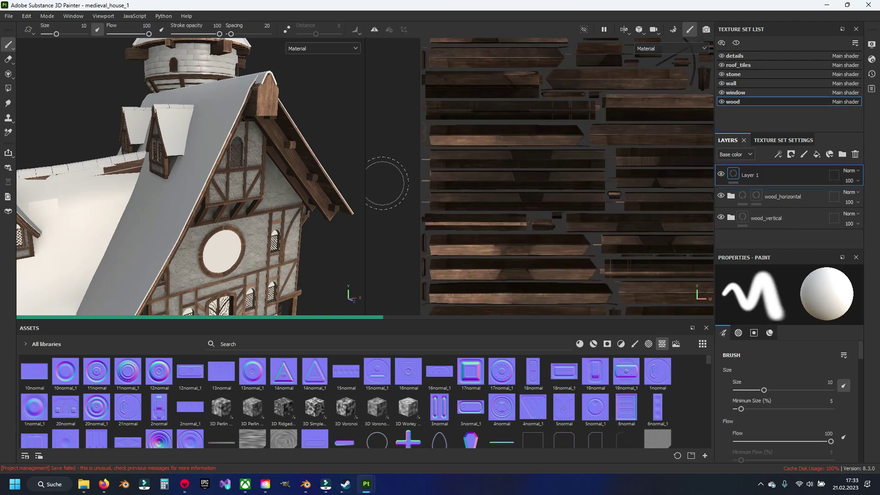
- Add a fill layer to the wood texture set and delete the empty paint layer
alt+drag(312, 193, 256, 156)
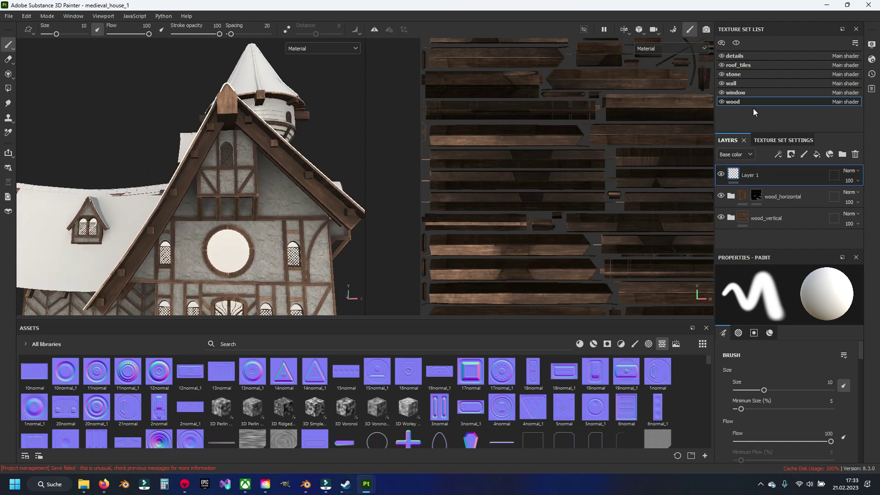
click(733, 83)
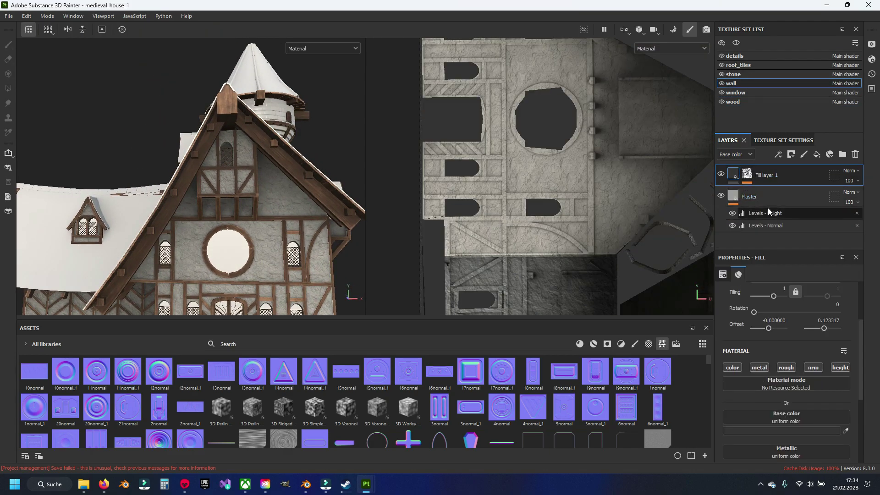
click(770, 175)
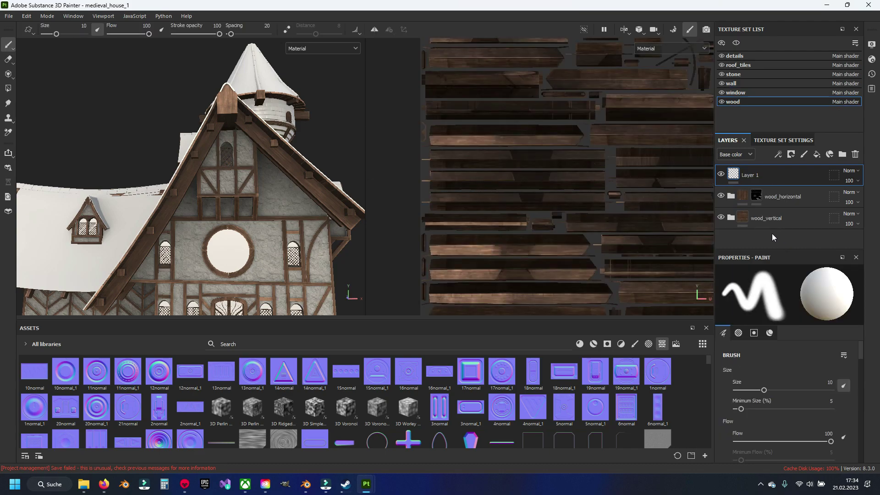
right_click(772, 232)
click(788, 239)
click(771, 195)
key(Delete)
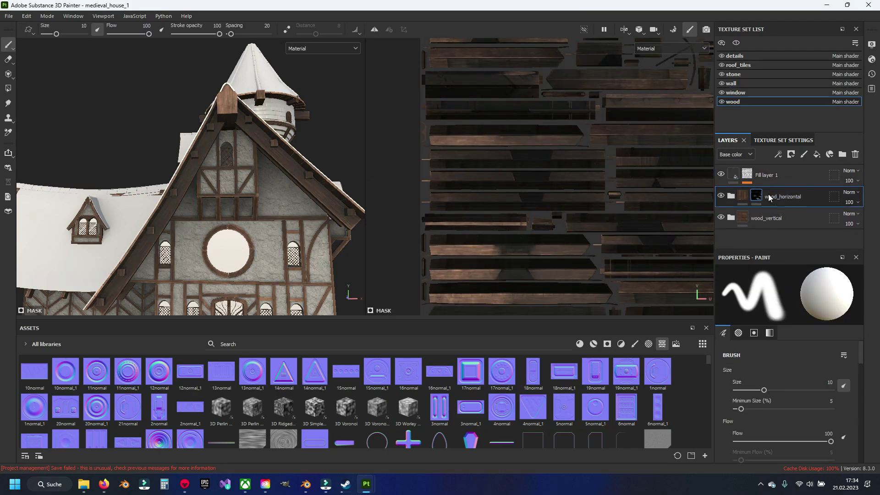
- Give Fill layer 1 a black mask with a Dirt generator
click(754, 174)
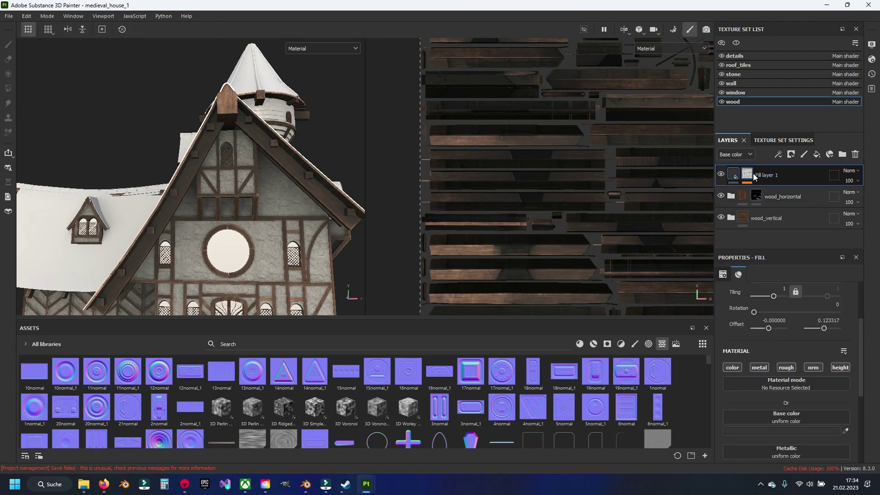
right_click(754, 173)
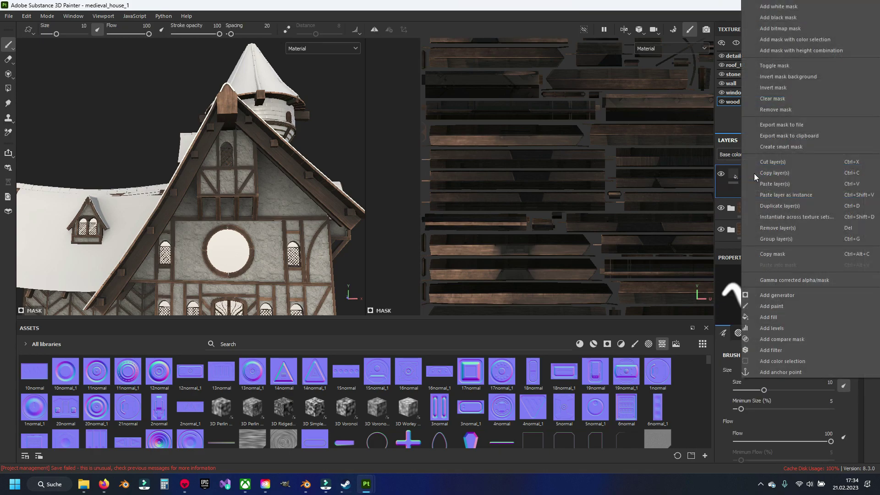
click(788, 99)
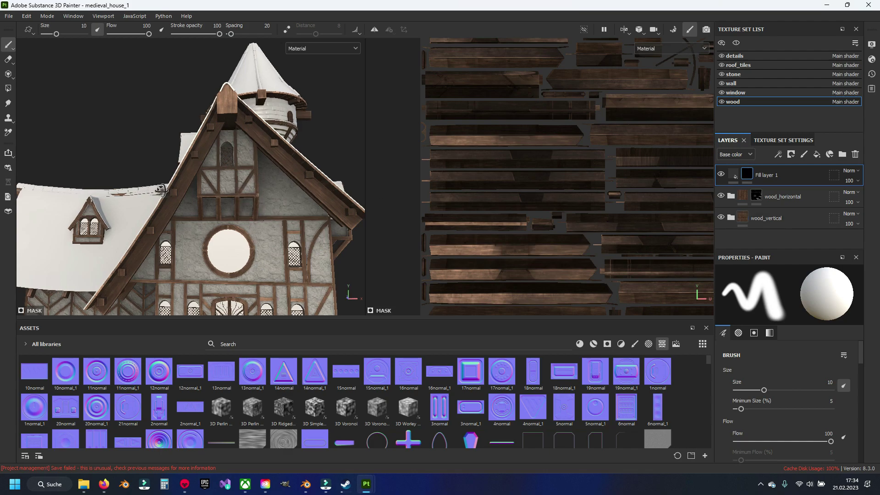
alt+drag(247, 191, 185, 184)
scroll(185, 184, up, 3)
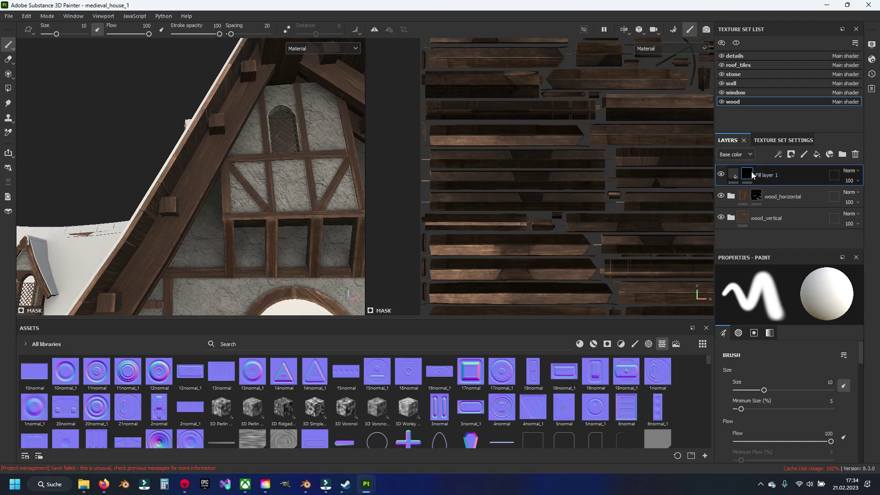
right_click(752, 174)
click(797, 296)
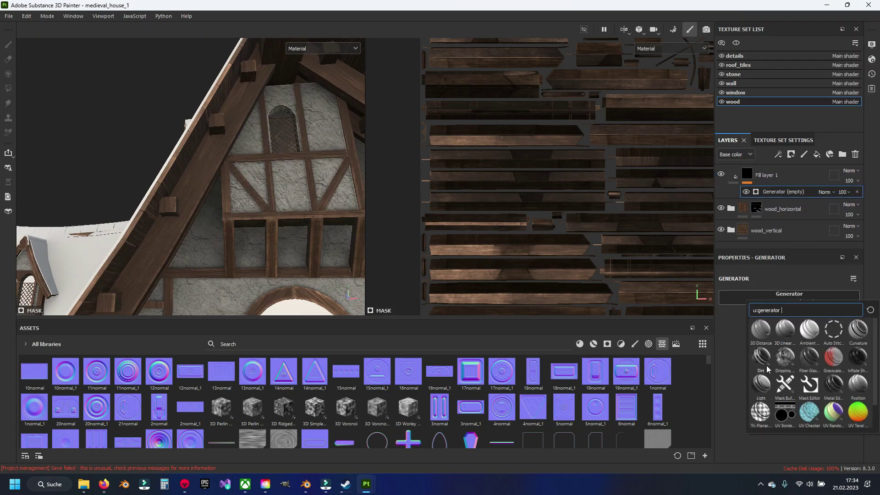
click(756, 362)
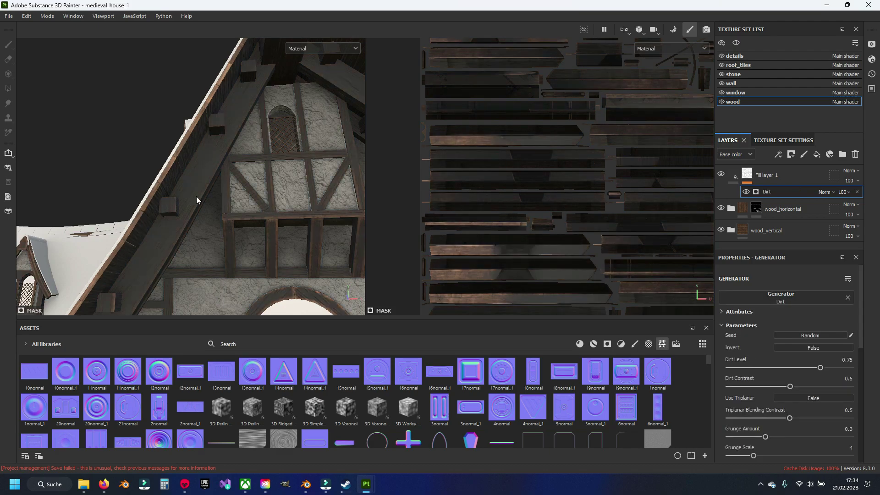
- Set the Dirt generator to Dirt Level 0.28 and Dirt Contrast 0.09
alt+drag(196, 200, 215, 197)
scroll(783, 348, down, 5)
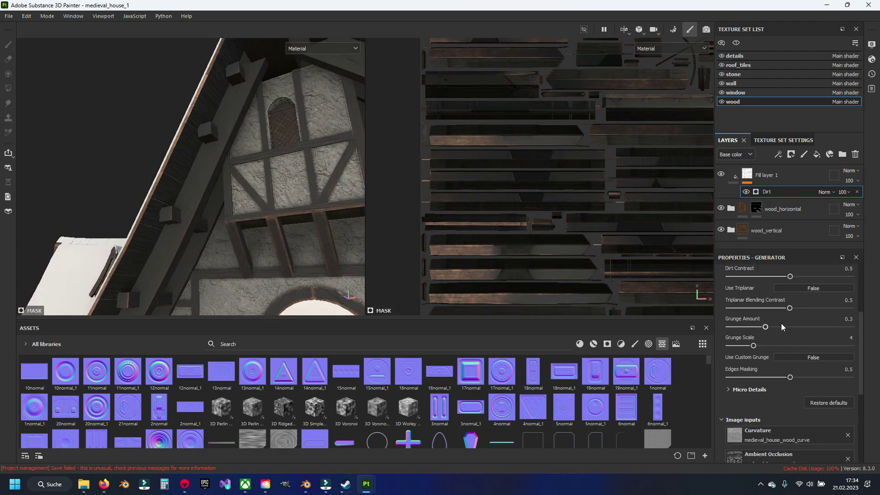
scroll(781, 326, down, 3)
scroll(785, 340, up, 5)
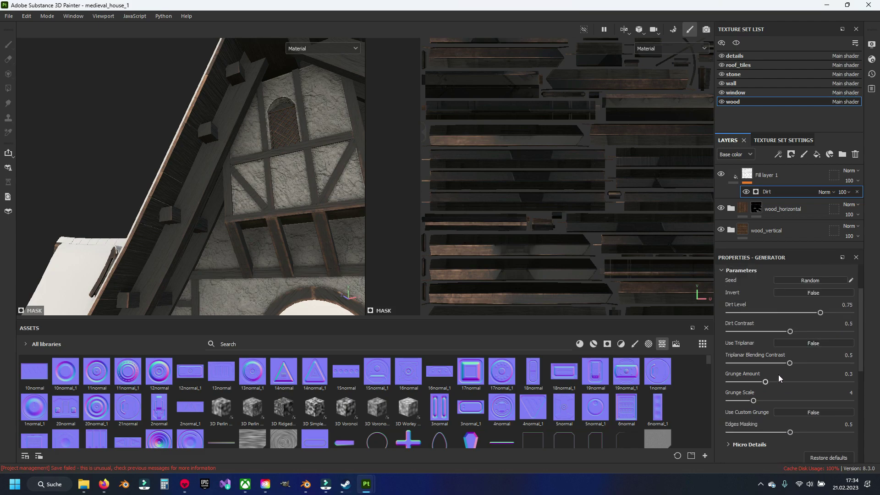
scroll(763, 348, up, 1)
drag(790, 358, 733, 361)
drag(819, 341, 754, 343)
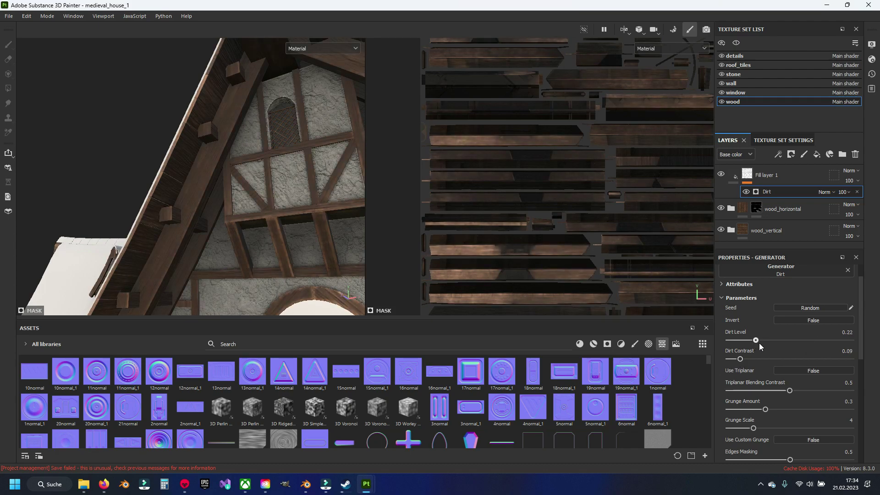
drag(765, 343, 763, 344)
alt+drag(305, 236, 239, 202)
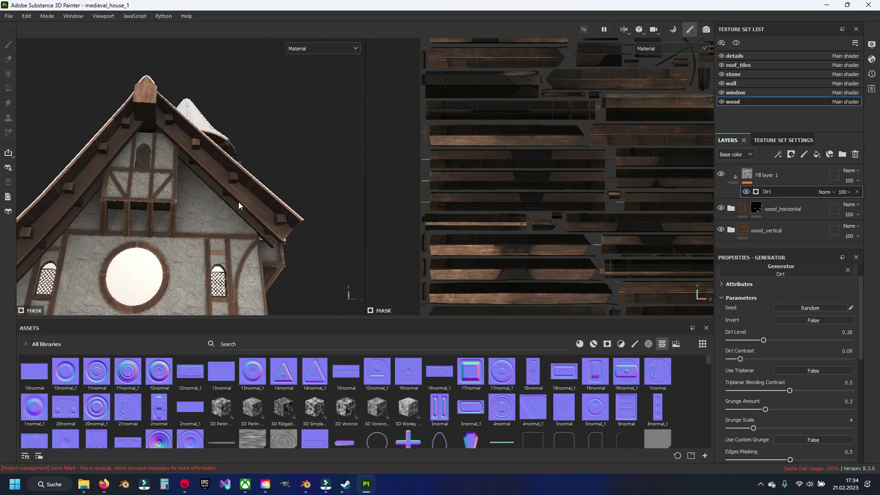
scroll(230, 202, up, 5)
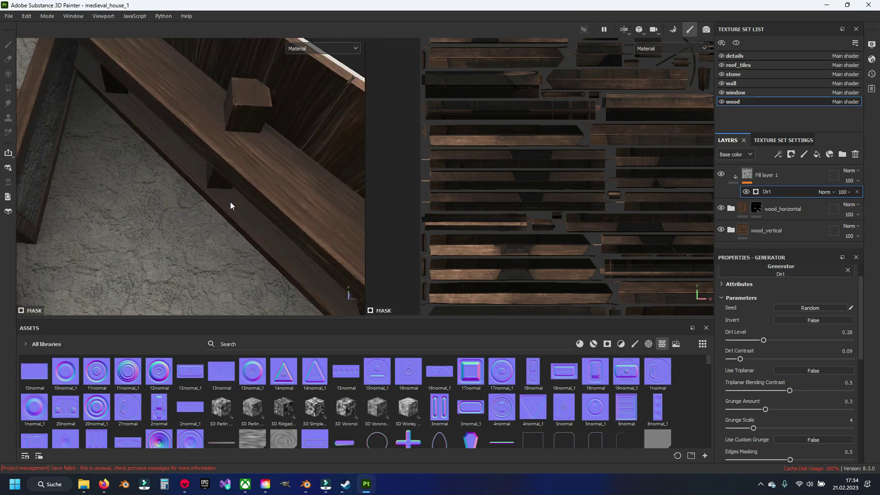
scroll(199, 207, down, 5)
mouse_move(200, 207)
alt+mouse_down()
mouse_move(158, 231)
mouse_move(187, 222)
alt+mouse_up()
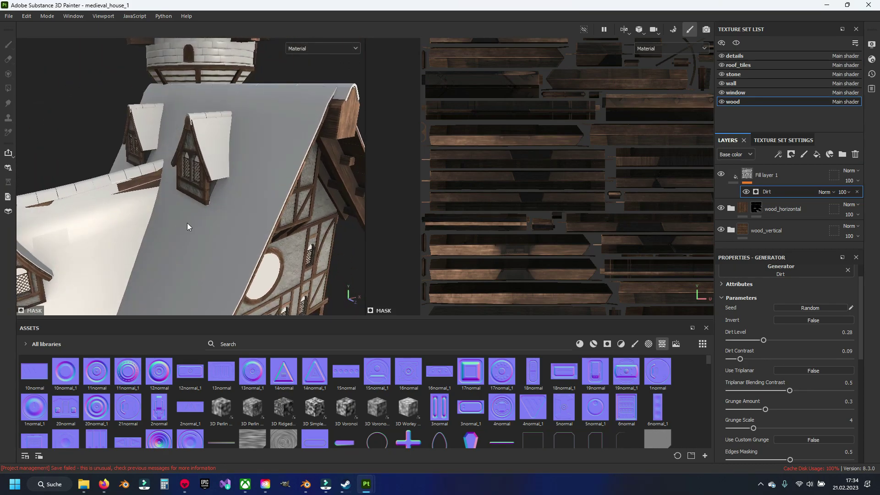
- Save the project and remove the empty paint layer from the roof_tiles texture set
key(ctrl+s)
click(747, 65)
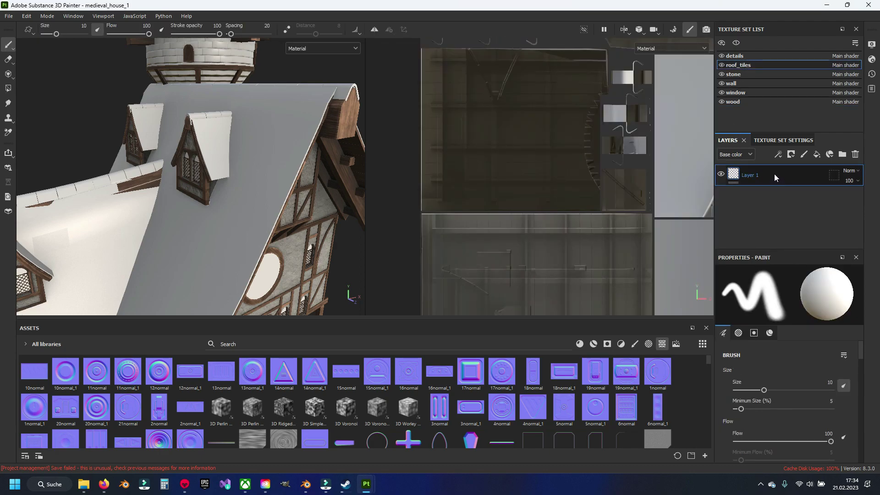
key(Delete)
- Apply the mossy Roof material from an Assets search for 'roof' as a fill layer
click(257, 343)
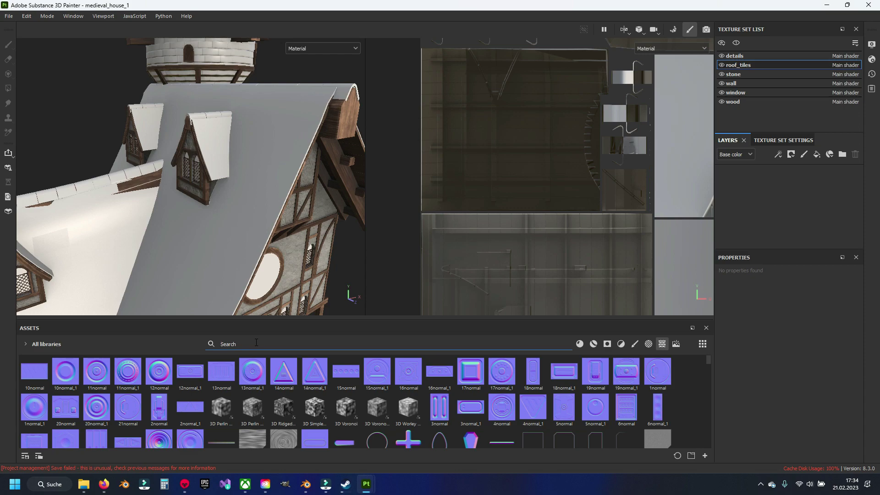
text(roof)
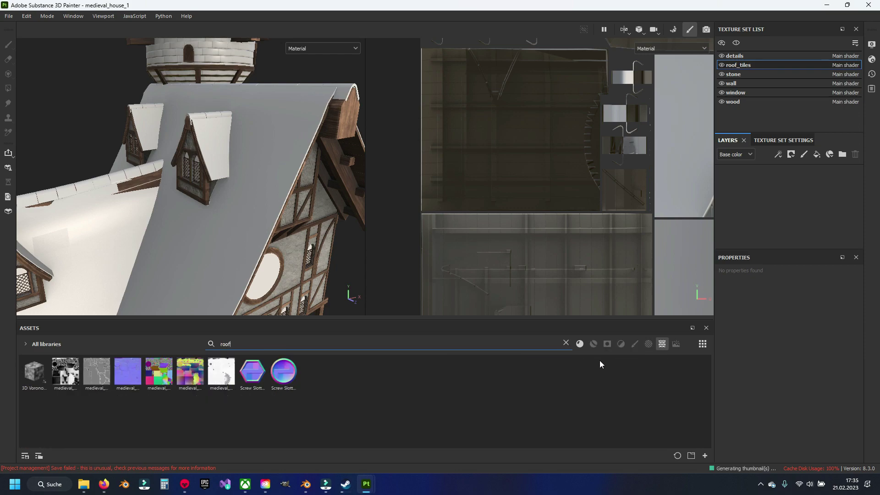
click(579, 343)
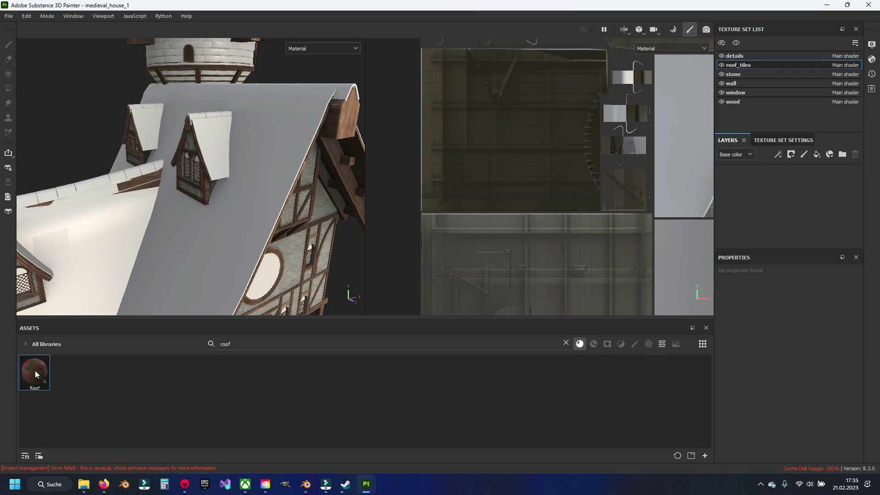
drag(37, 375, 790, 205)
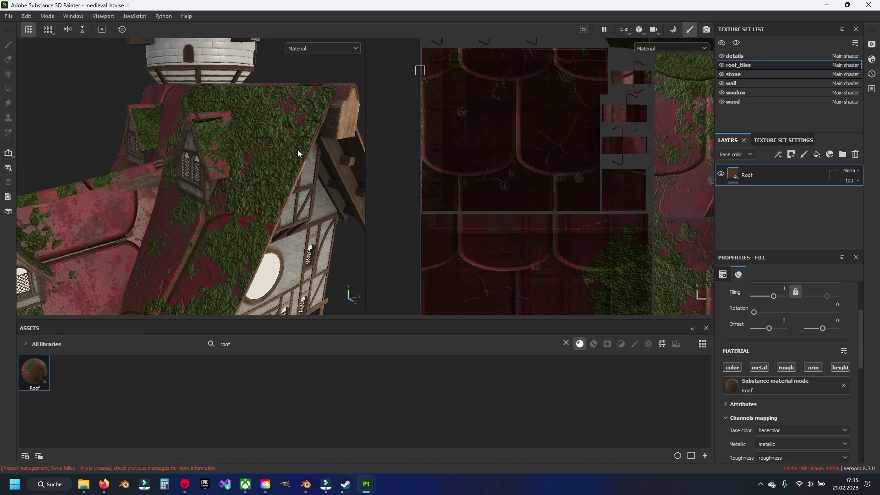
mouse_move(301, 158)
alt+mouse_down()
mouse_move(177, 190)
mouse_move(288, 153)
mouse_move(175, 208)
mouse_move(216, 146)
mouse_move(208, 186)
alt+mouse_up()
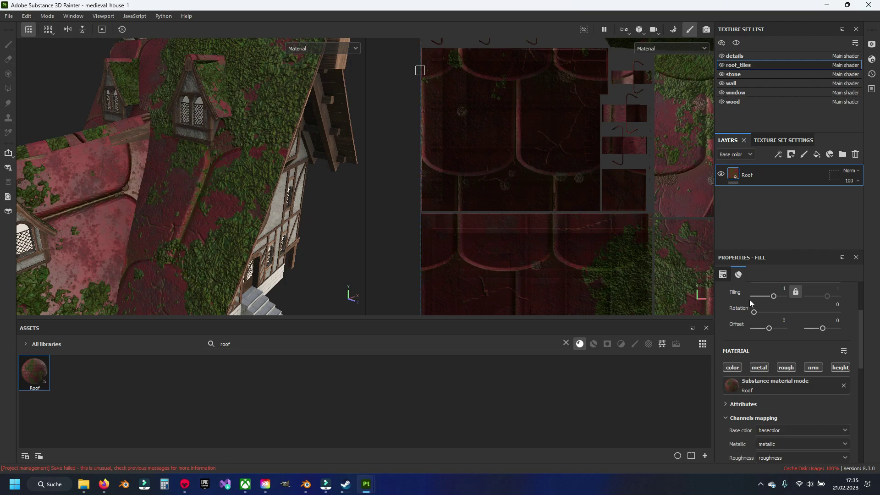
- Set the Roof material tiling to 20
click(784, 289)
text(20)
key(Return)
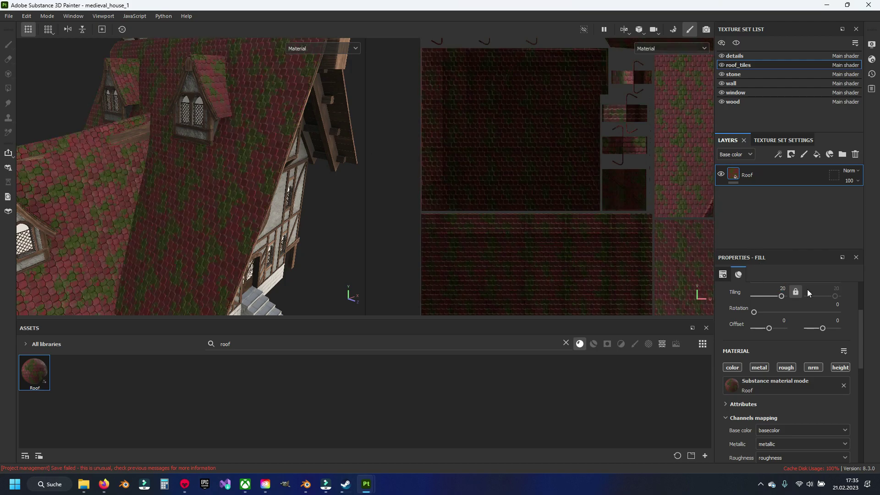
mouse_move(166, 183)
alt+mouse_down()
mouse_move(176, 196)
mouse_move(216, 200)
mouse_move(241, 217)
alt+mouse_up()
scroll(243, 216, up, 5)
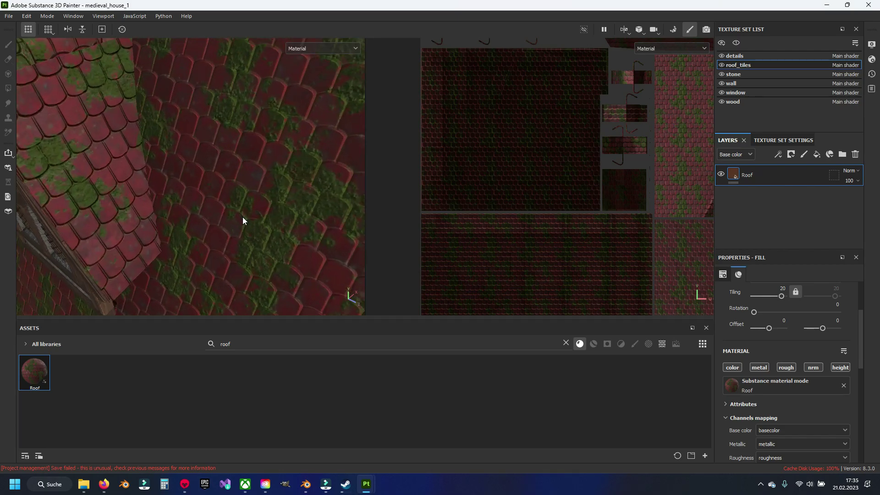
scroll(243, 216, down, 3)
scroll(243, 216, down, 3)
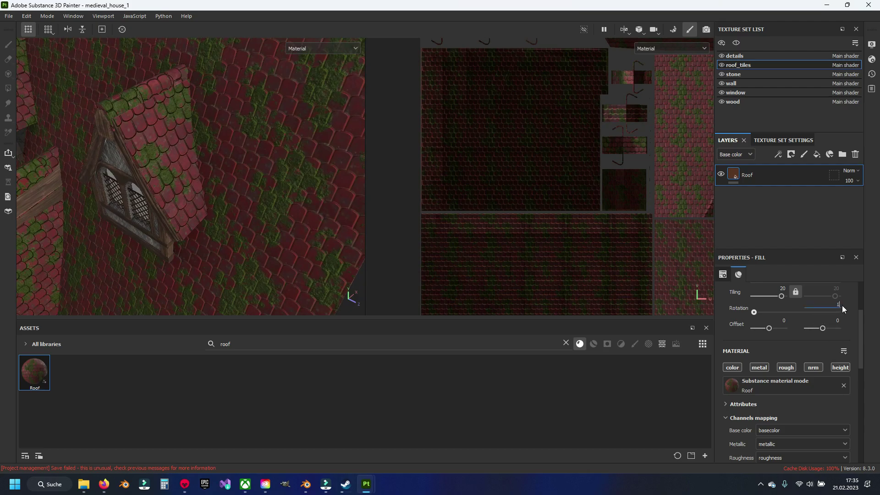
- Set the Roof material rotation to 180
text(80)
key(Return)
scroll(122, 221, down, 3)
scroll(122, 221, down, 2)
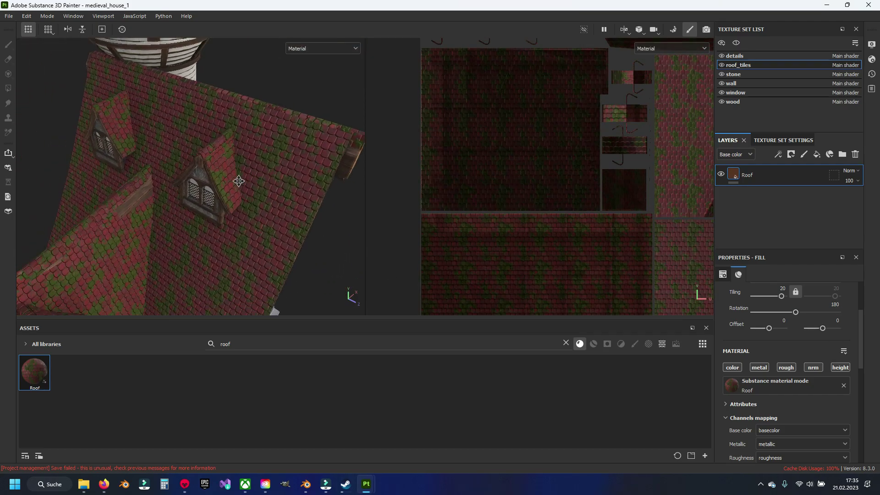
mouse_move(122, 221)
alt+mouse_down()
mouse_move(177, 188)
mouse_move(307, 166)
alt+mouse_up()
scroll(178, 189, up, 5)
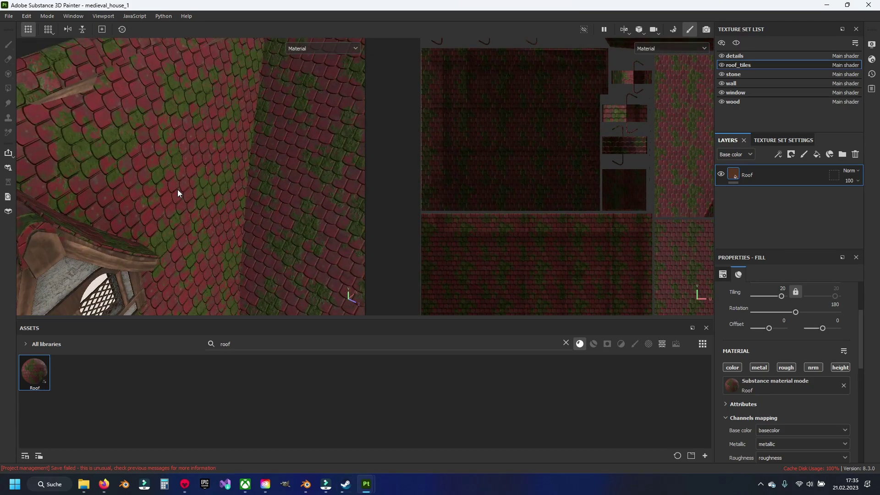
scroll(178, 189, down, 3)
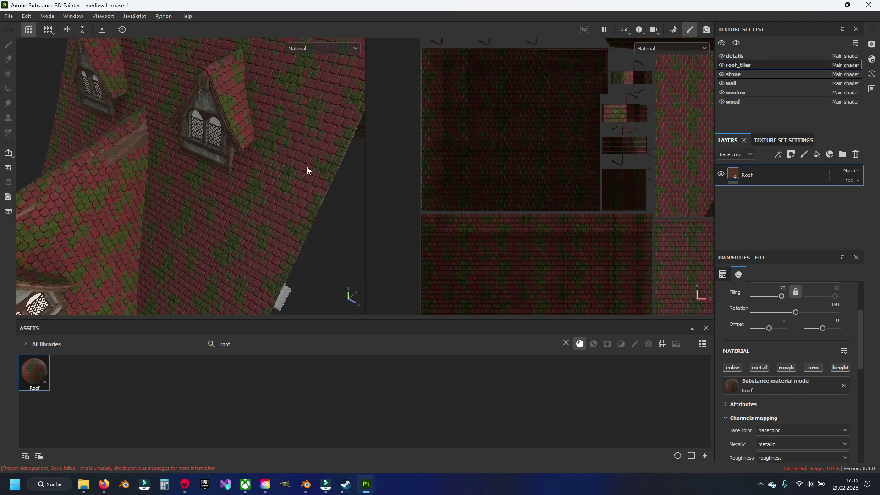